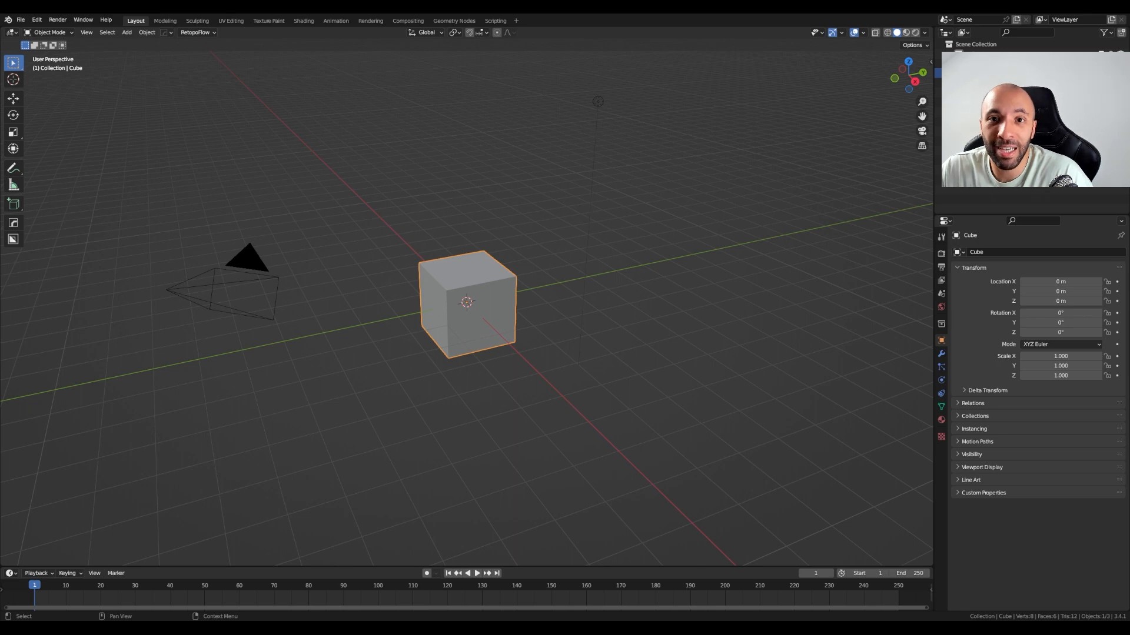
- Delete all the default scene objects: the cube, camera and light
{"action": "middle_click_drag", "start_coordinate": [489, 362], "coordinate": [549, 326], "text": "shift"}
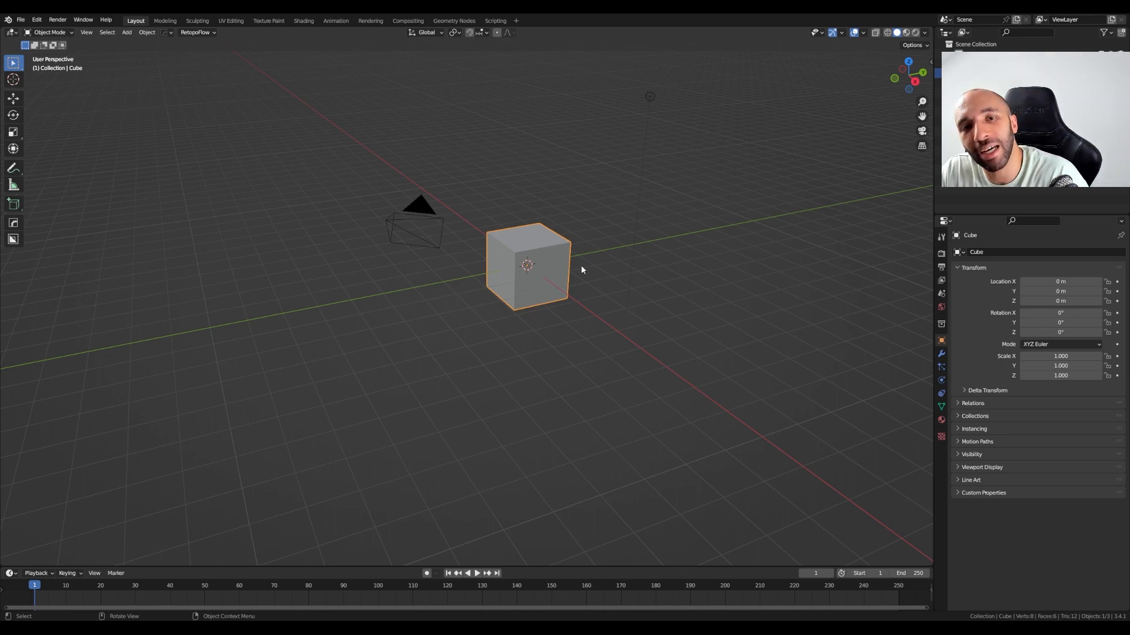
{"action": "middle_click_drag", "start_coordinate": [519, 297], "coordinate": [523, 298]}
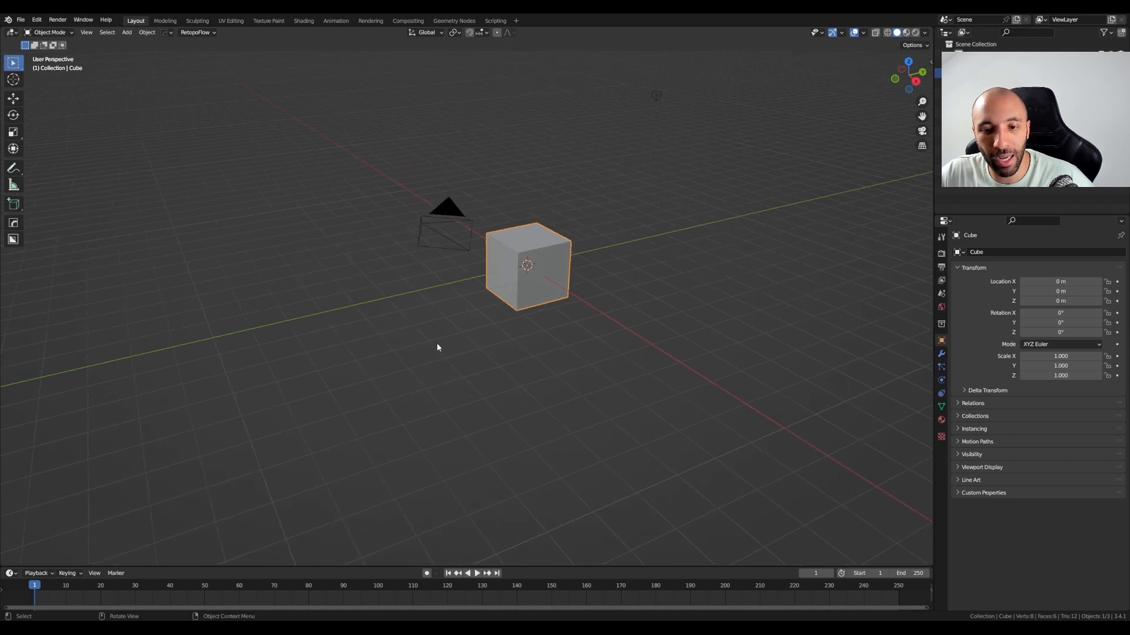
{"action": "middle_click_drag", "start_coordinate": [606, 350], "coordinate": [600, 381]}
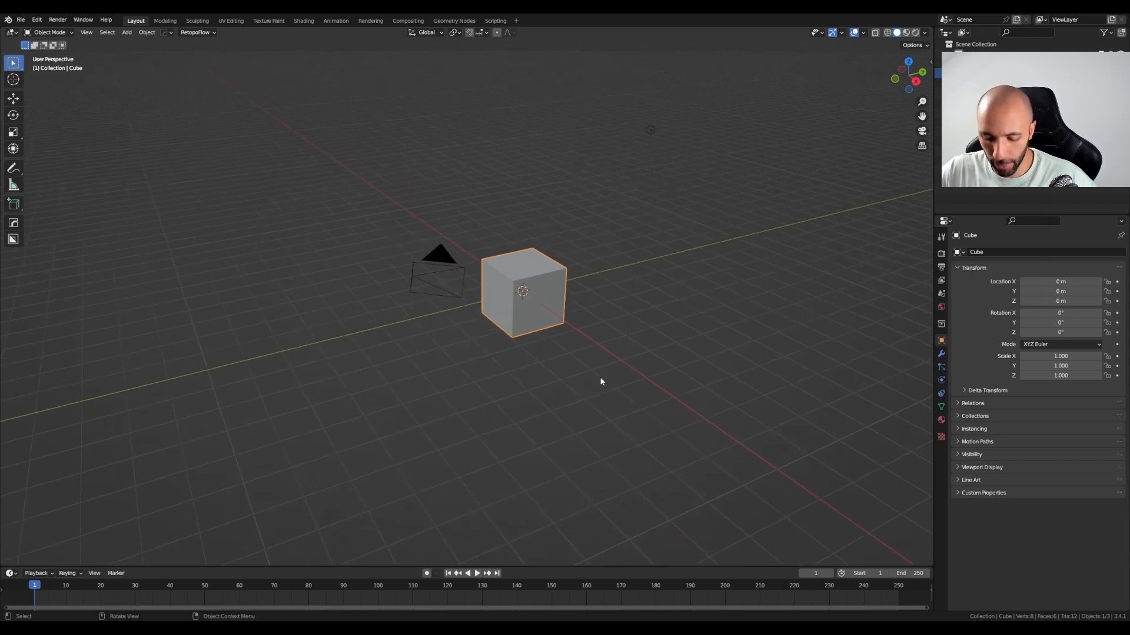
{"action": "key", "text": "a"}
{"action": "key", "text": "x"}
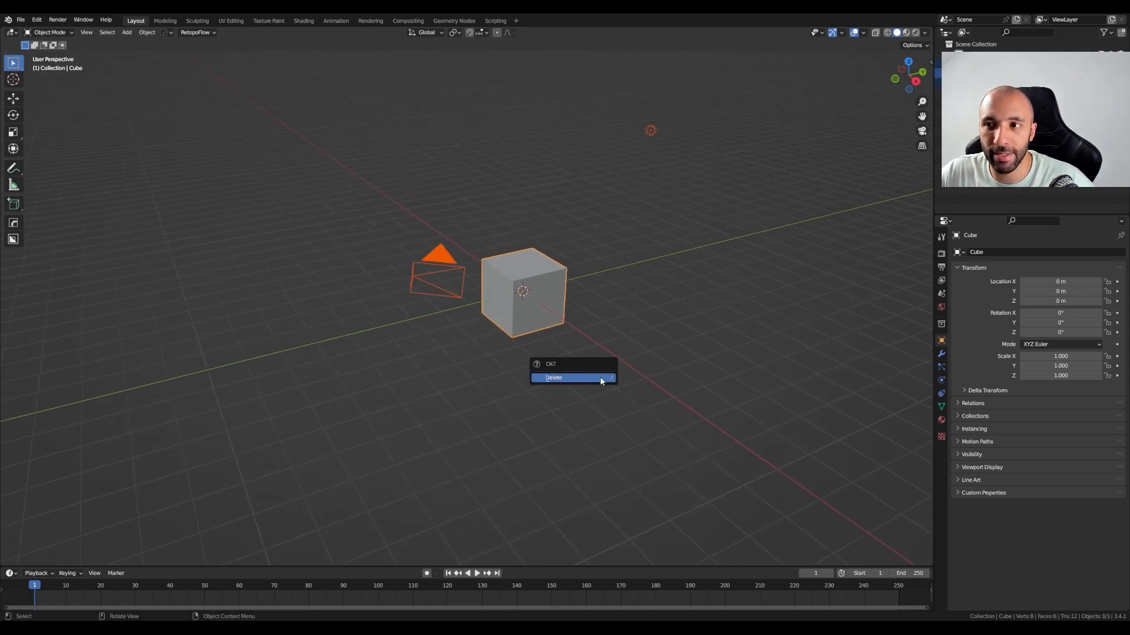
{"action": "left_click", "coordinate": [600, 379]}
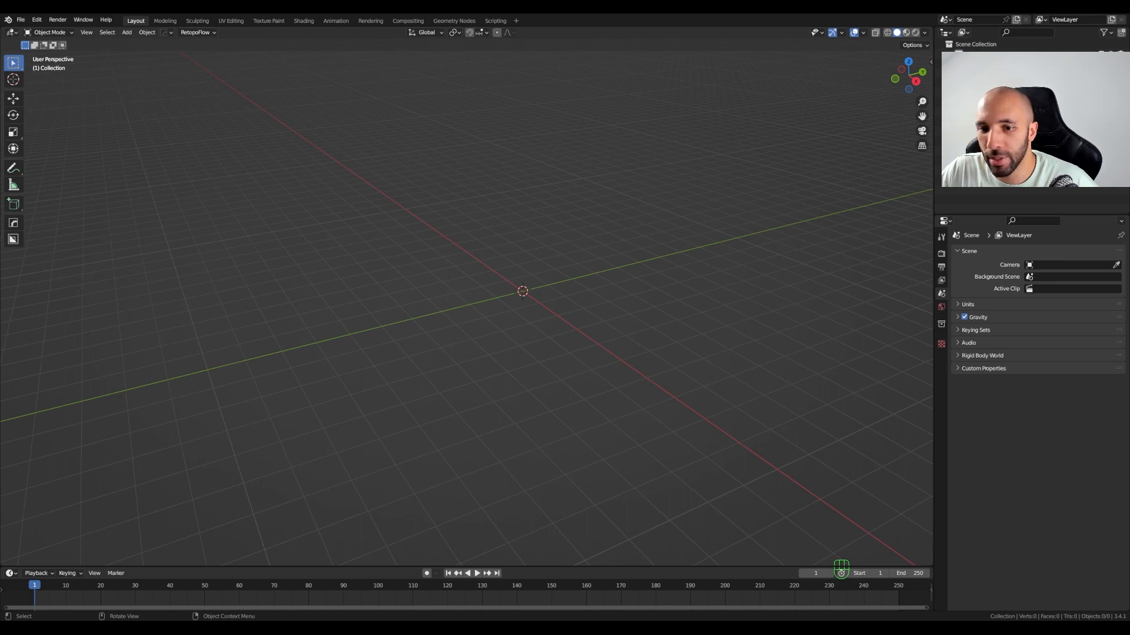
- Import NES-Controller-Flat.jpg as a reference image empty and clear its location and rotation
{"action": "left_click_drag", "start_coordinate": [522, 284], "coordinate": [522, 284]}
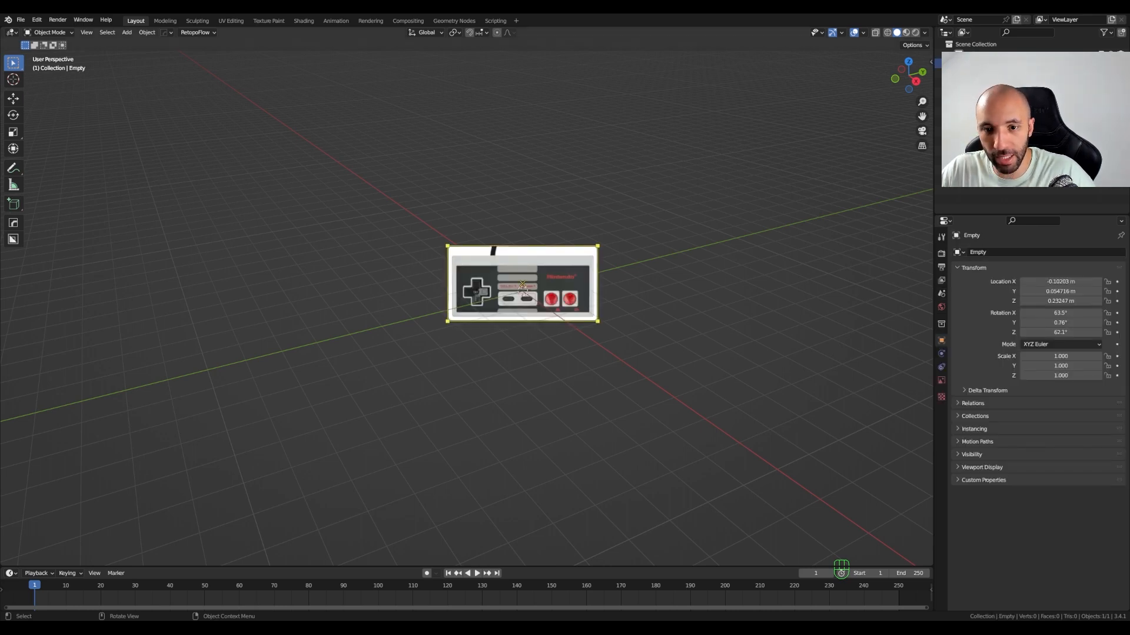
{"action": "middle_click_drag", "start_coordinate": [522, 294], "coordinate": [530, 330]}
{"action": "key", "text": "alt+g"}
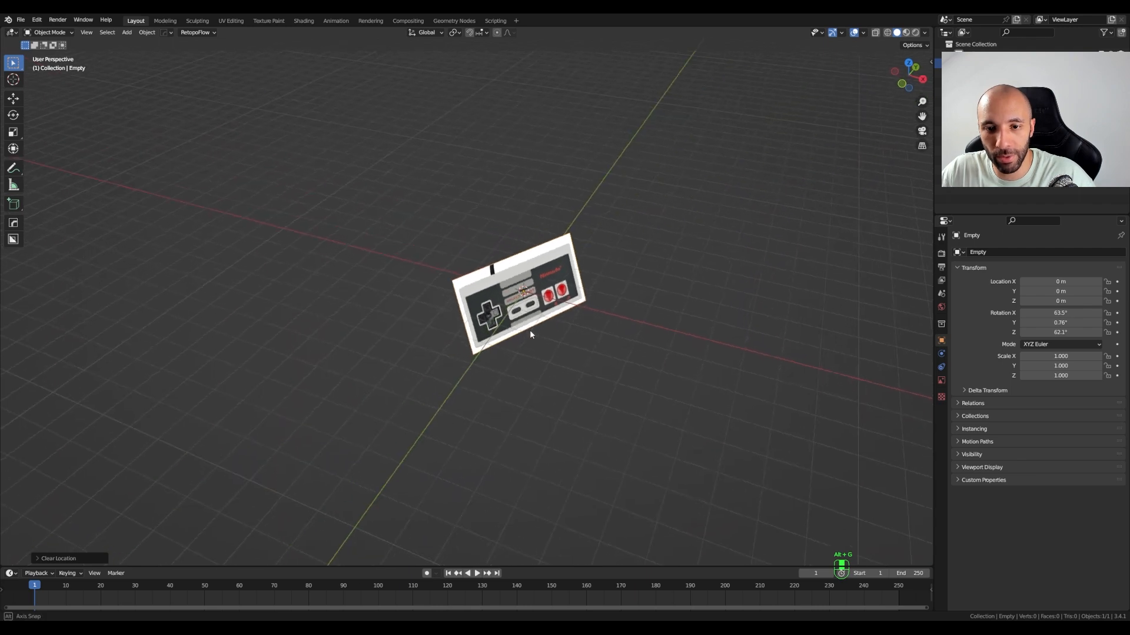
{"action": "key", "text": "alt+r"}
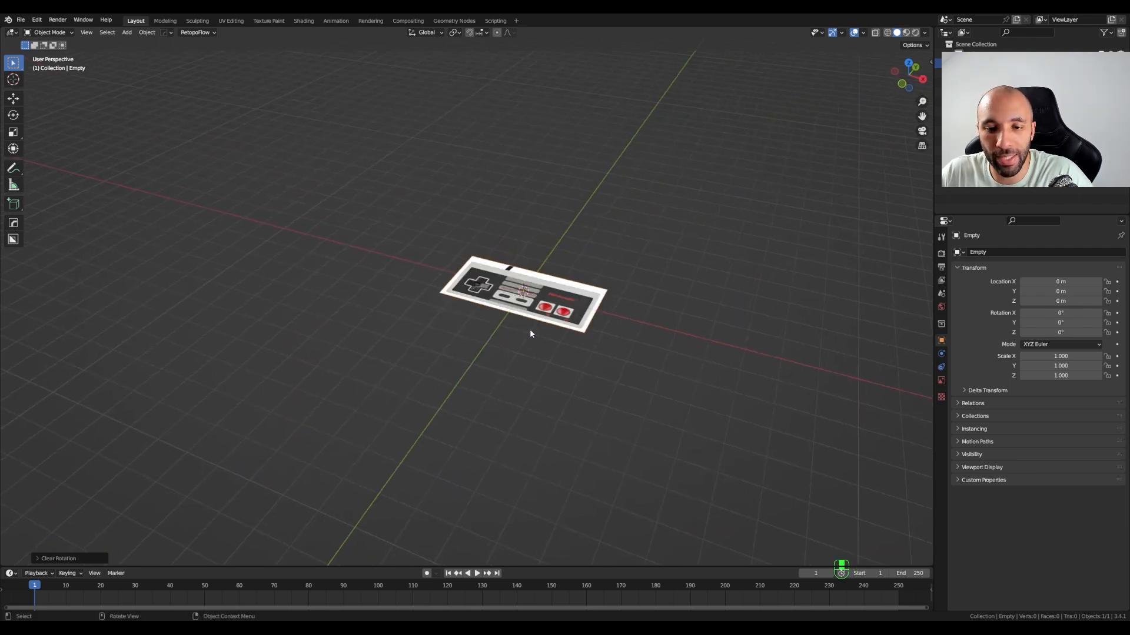
- Switch to the top orthographic view and move the reference image into a new collection named Ref
{"action": "key", "text": "KP_7"}
{"action": "scroll", "coordinate": [548, 311], "scroll_direction": "up", "scroll_amount": 2}
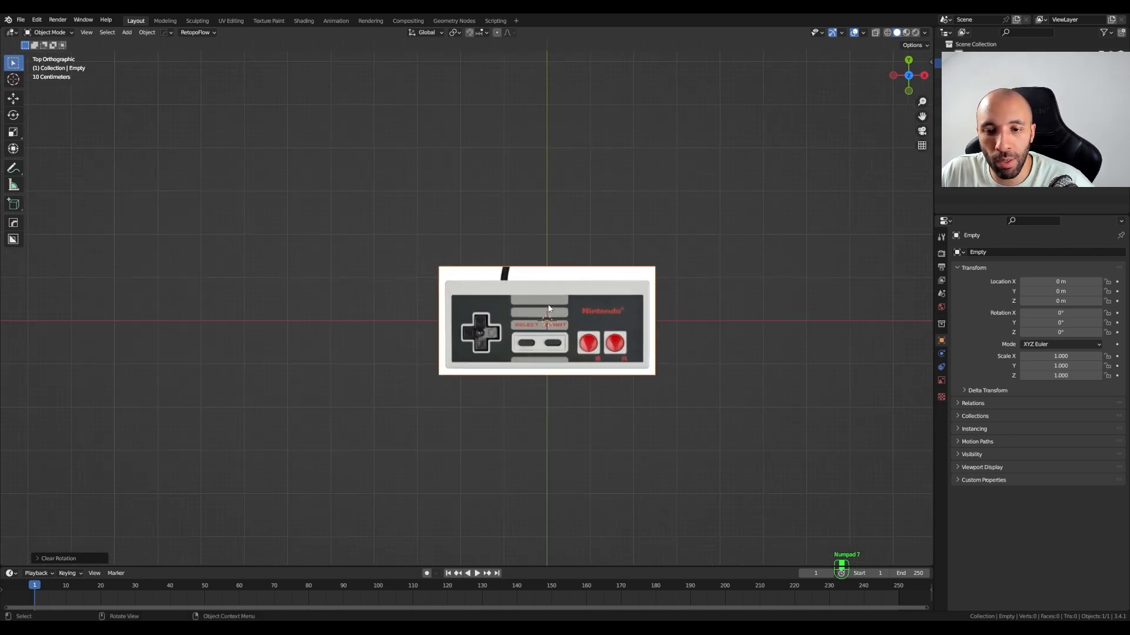
{"action": "middle_click_drag", "start_coordinate": [548, 311], "coordinate": [548, 289], "text": "shift"}
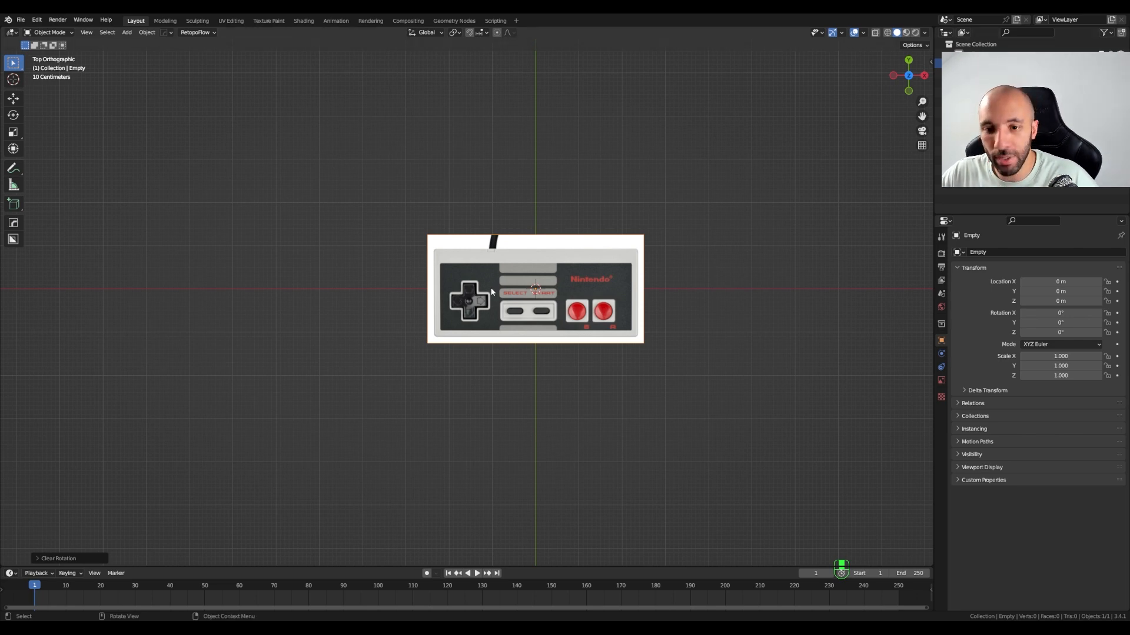
{"action": "key", "text": "m"}
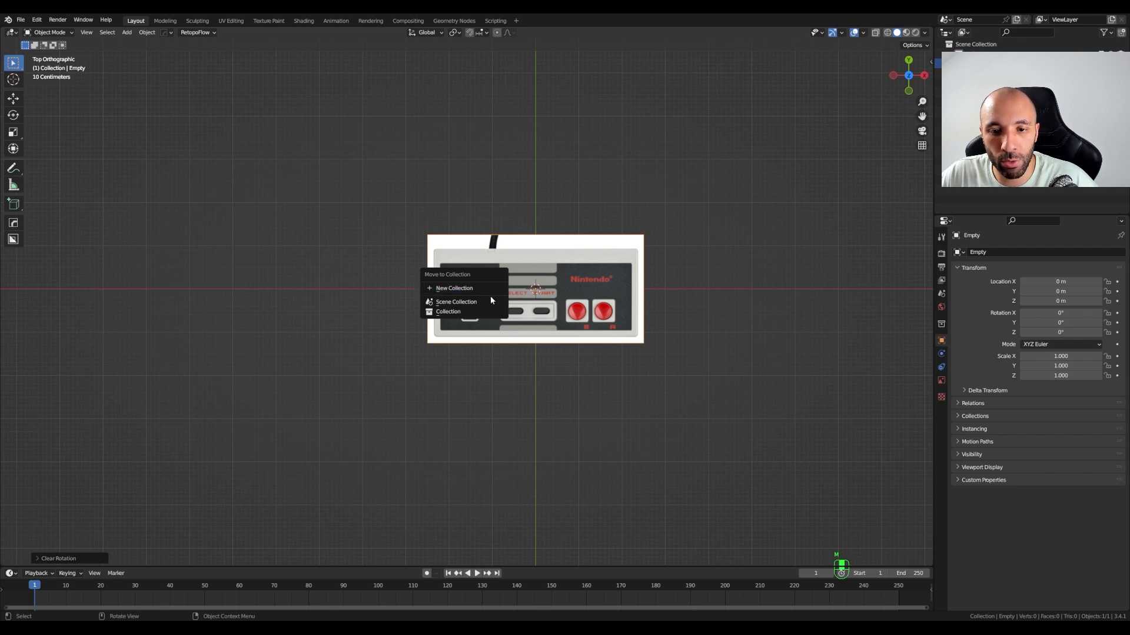
{"action": "left_click", "coordinate": [492, 290]}
{"action": "type", "text": "Ref"}
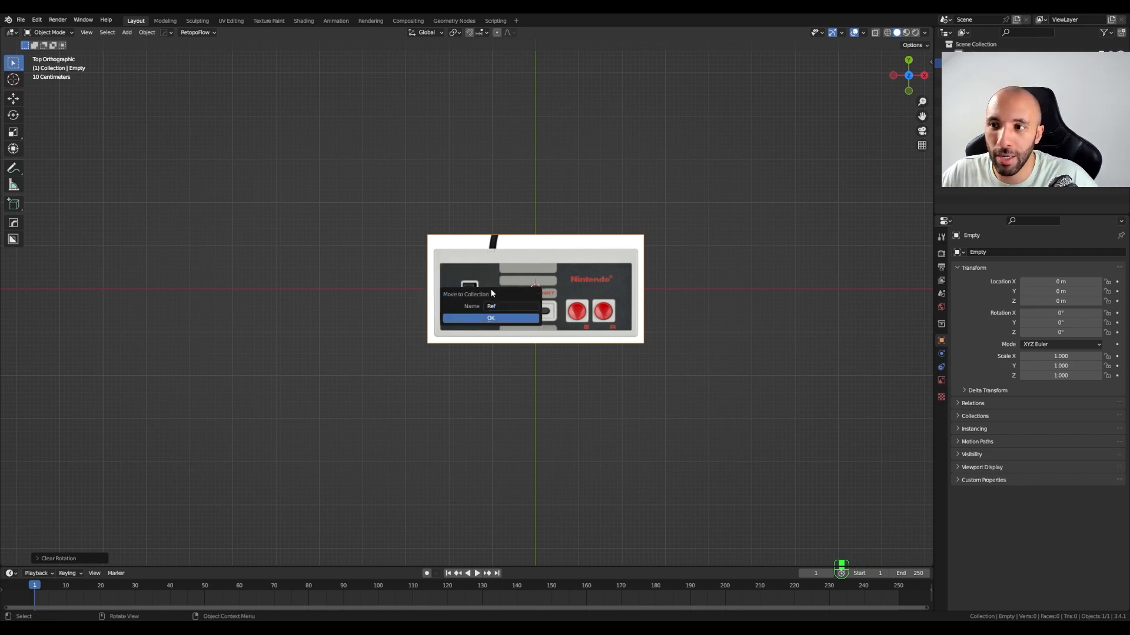
{"action": "key", "text": "Return"}
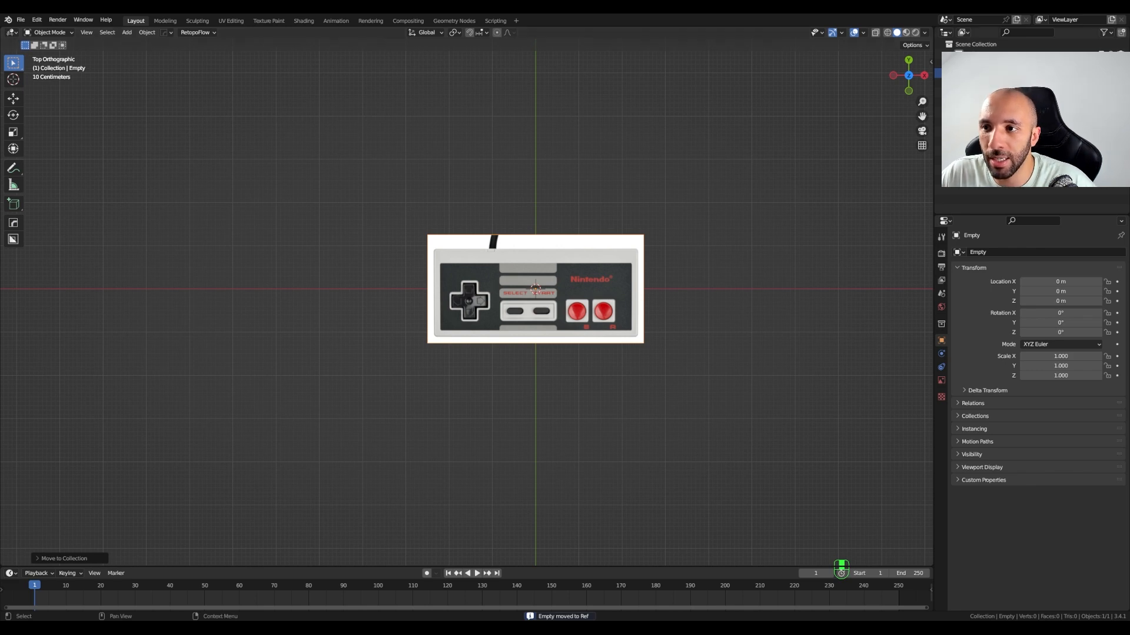
- Set the reference image's depth to Front and turn off its display in perspective views
{"action": "left_click", "coordinate": [941, 381]}
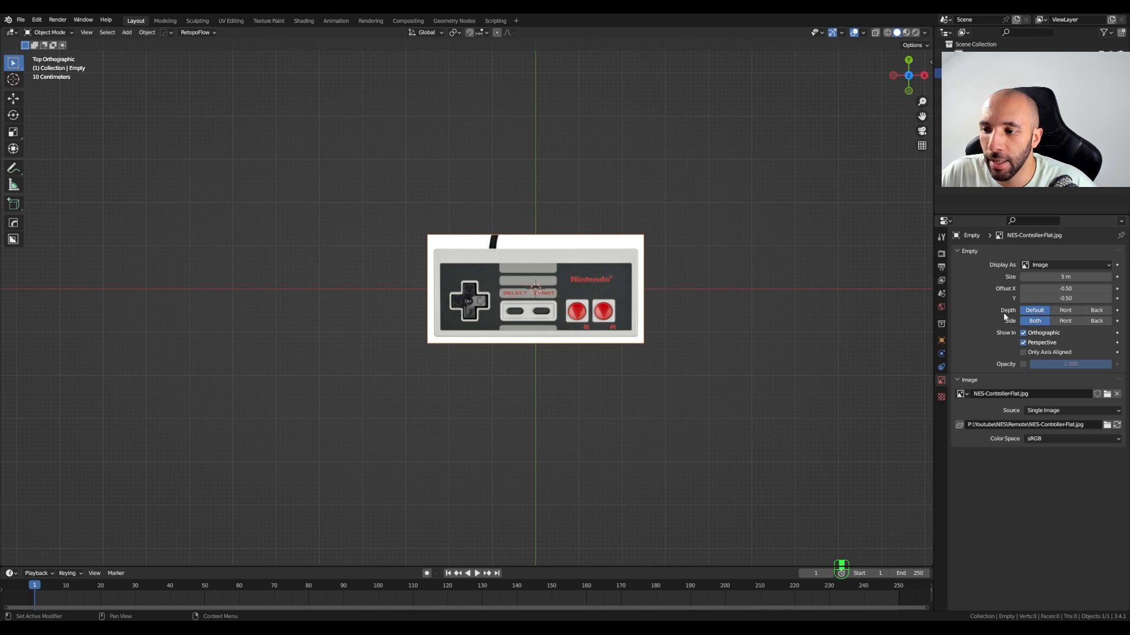
{"action": "left_click", "coordinate": [1065, 310]}
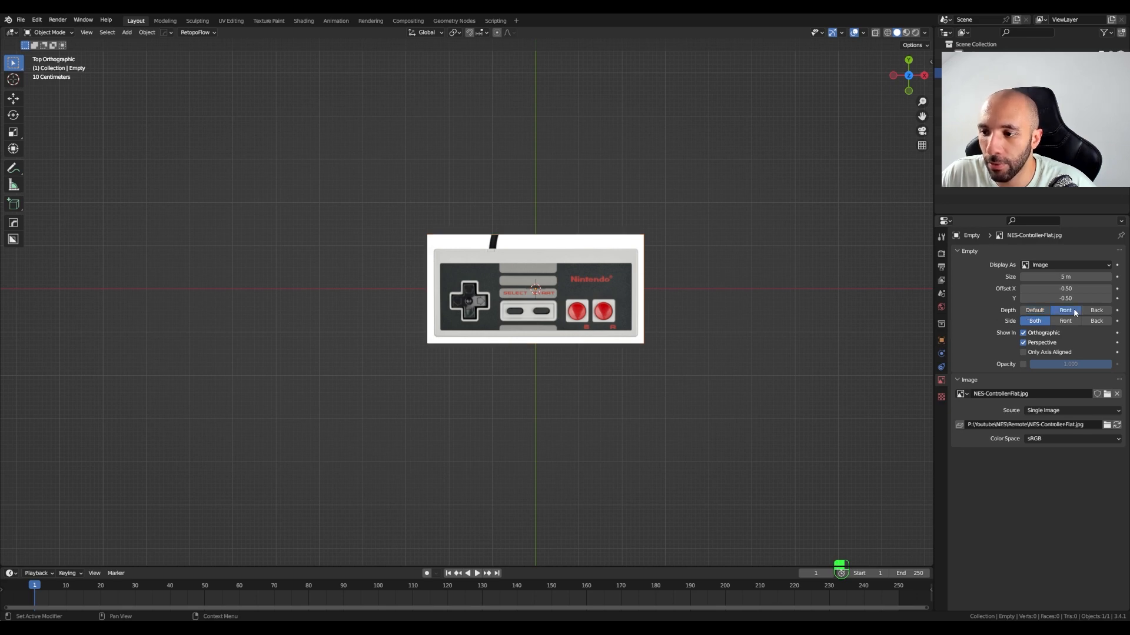
{"action": "left_click", "coordinate": [1023, 344]}
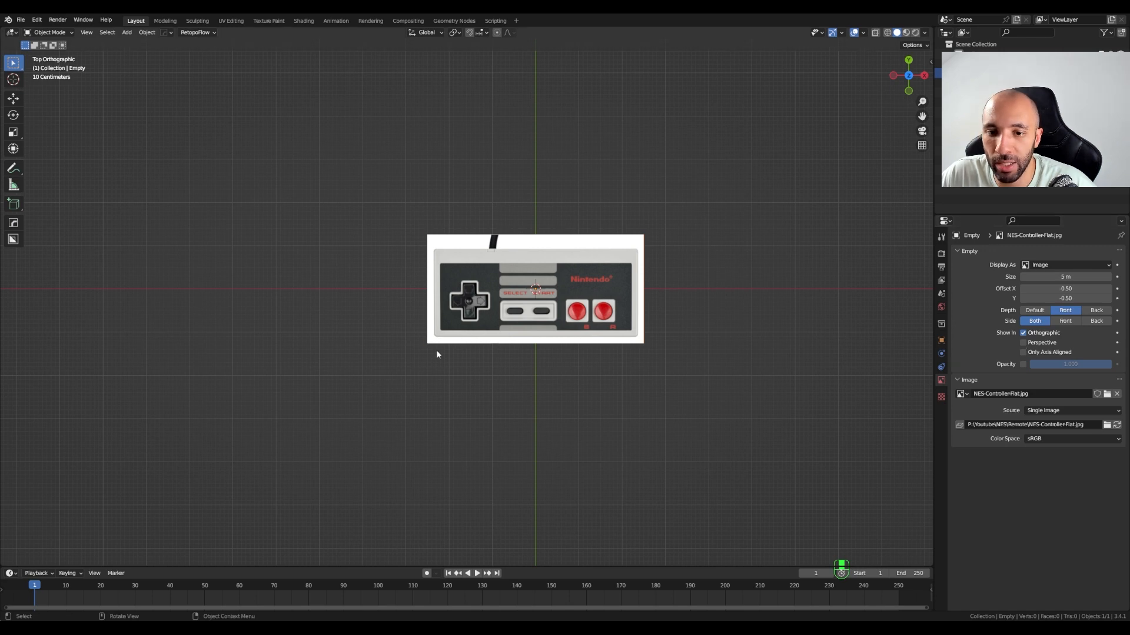
{"action": "middle_click_drag", "start_coordinate": [436, 349], "coordinate": [513, 301]}
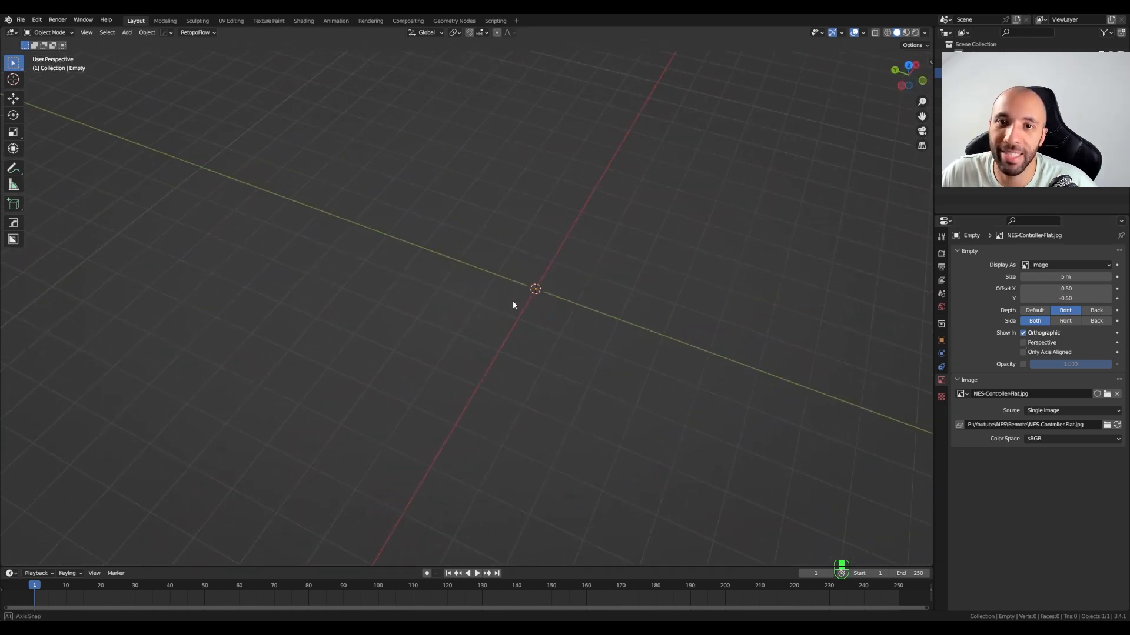
- Return to the top view, enable opacity for the reference image and set it to 0.585
{"action": "key", "text": "KP_7"}
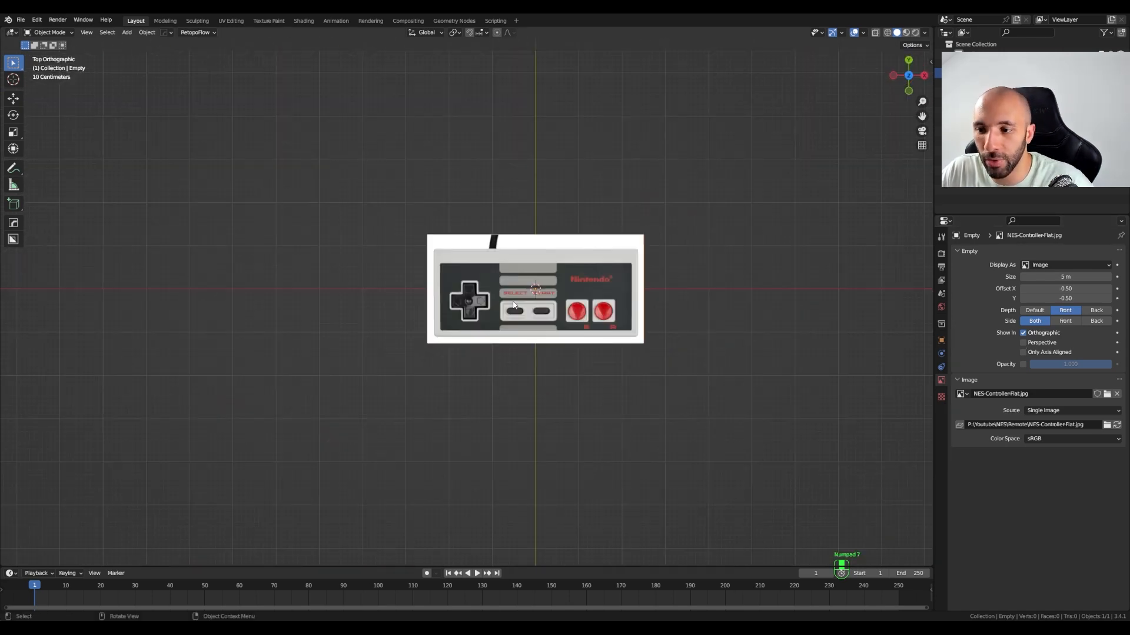
{"action": "left_click", "coordinate": [1022, 364]}
{"action": "left_click_drag", "start_coordinate": [1095, 365], "coordinate": [1062, 364]}
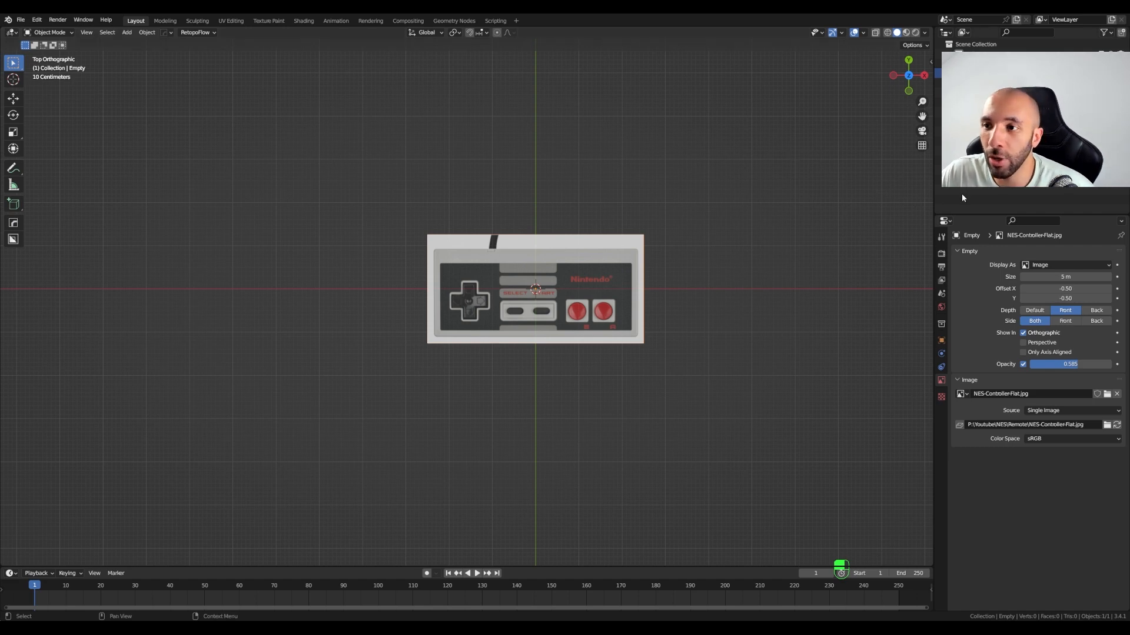
- Make the Ref collection unselectable through the Outliner's selectable restriction toggle, and restore the Properties editor
{"action": "left_click", "coordinate": [945, 220]}
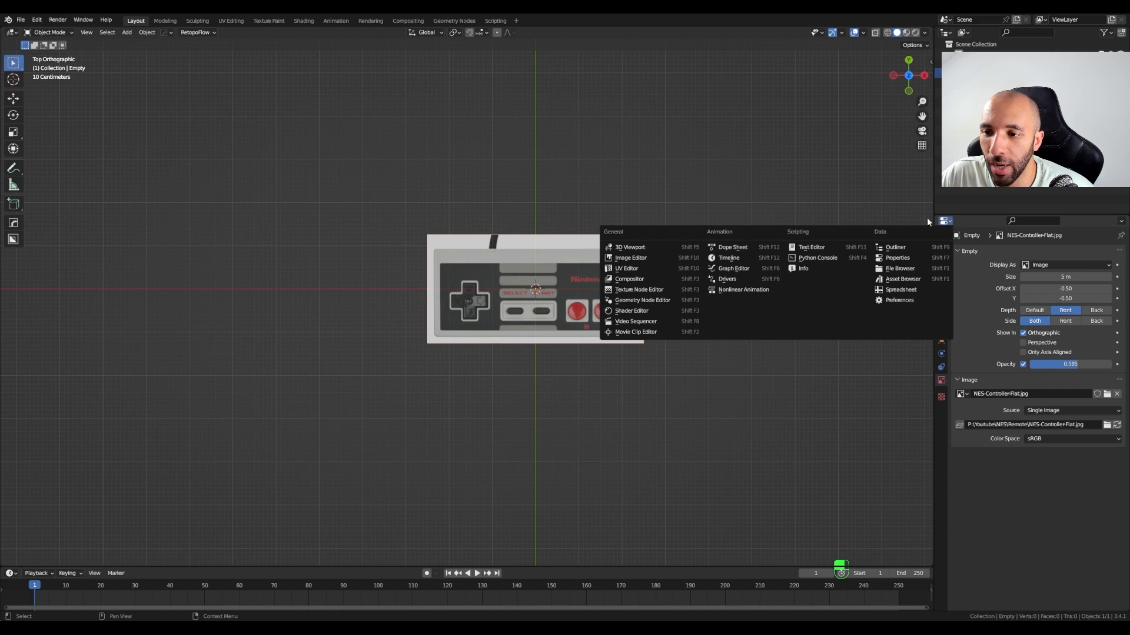
{"action": "left_click", "coordinate": [928, 241]}
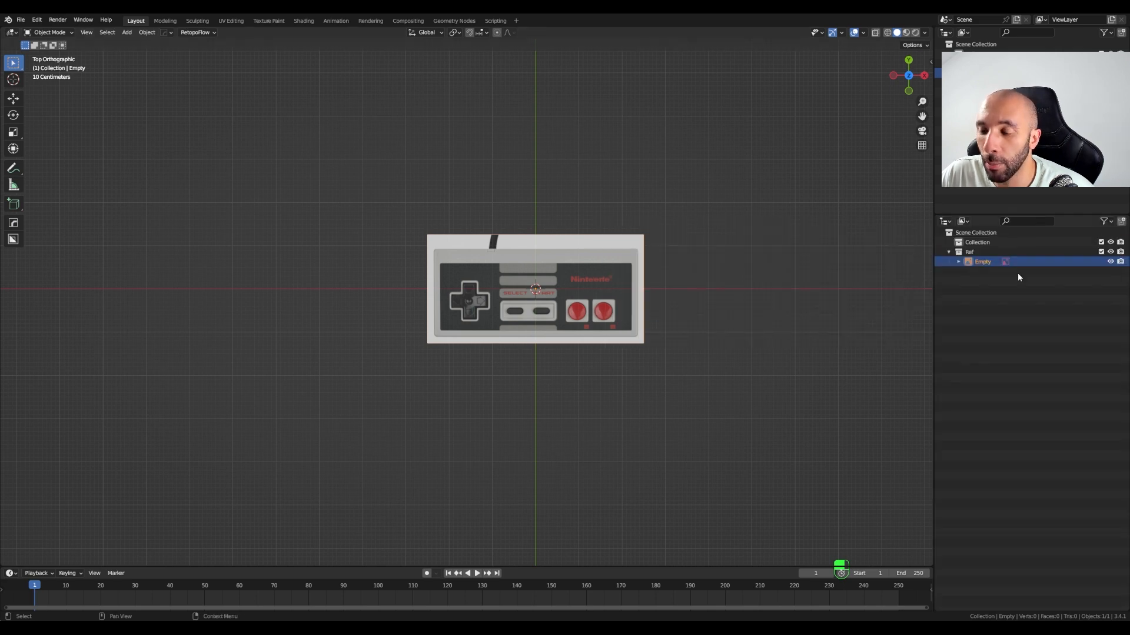
{"action": "left_click", "coordinate": [1106, 222]}
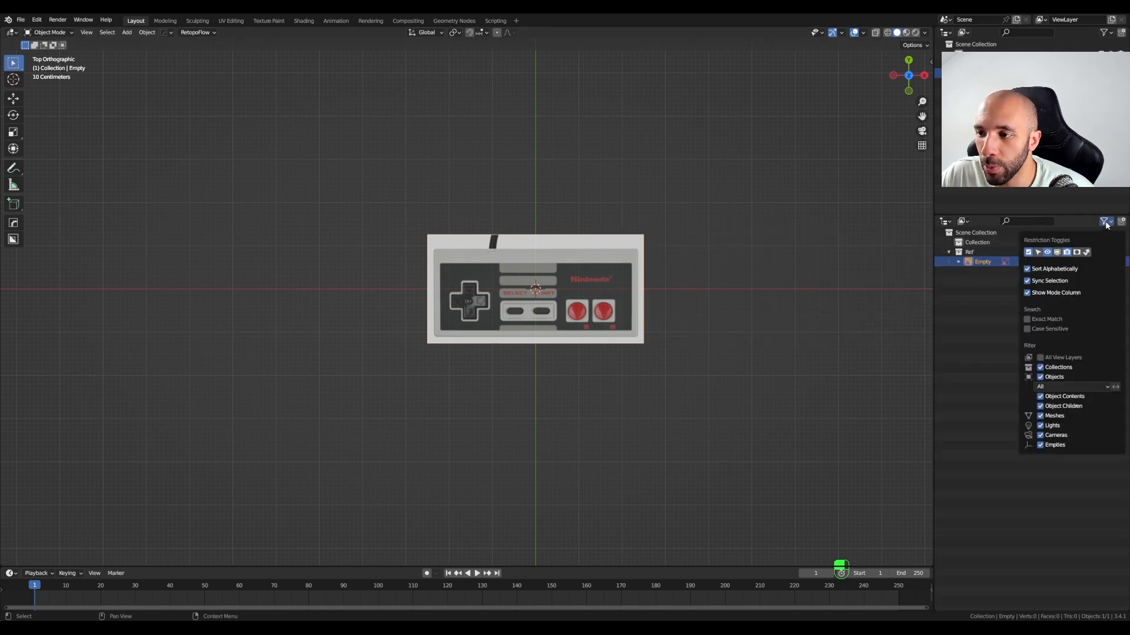
{"action": "left_click", "coordinate": [1039, 253]}
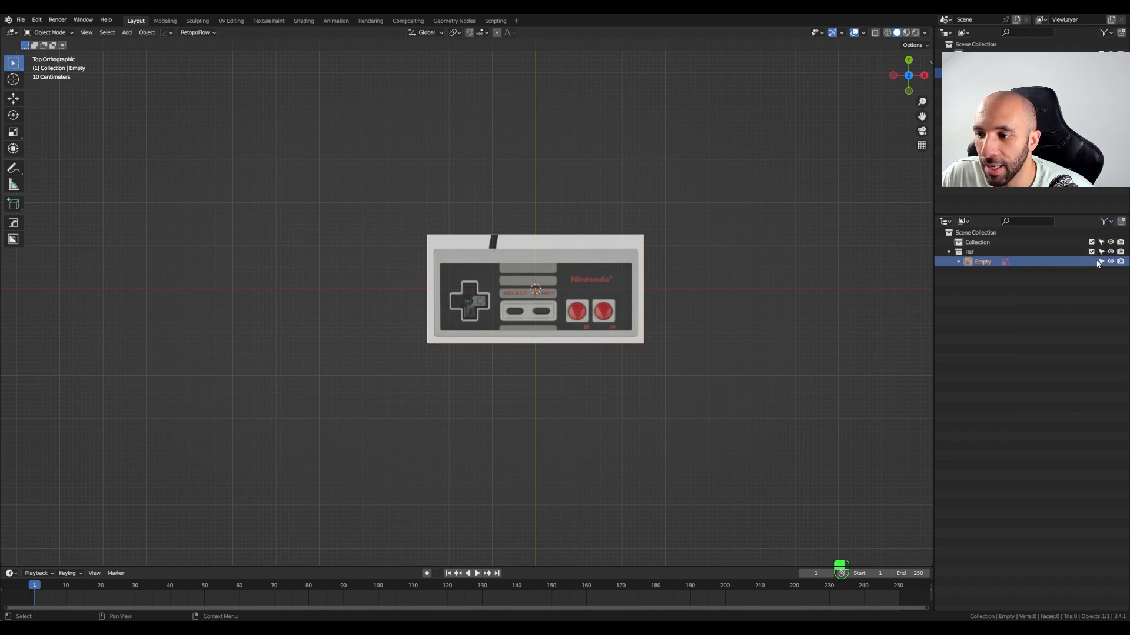
{"action": "left_click", "coordinate": [1101, 252]}
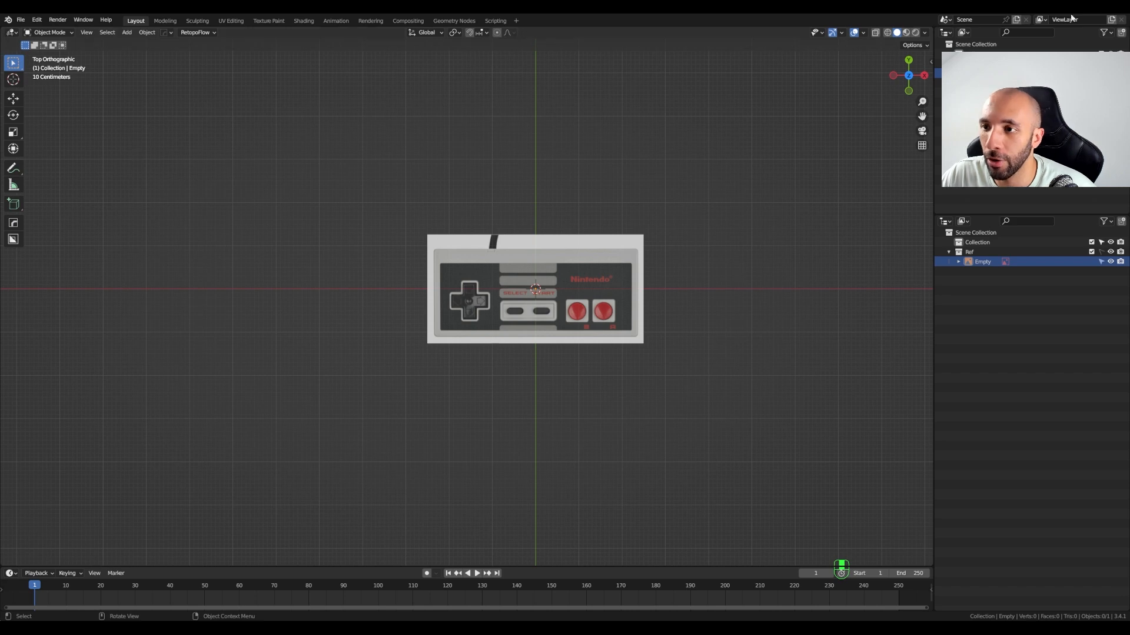
{"action": "left_click", "coordinate": [946, 224]}
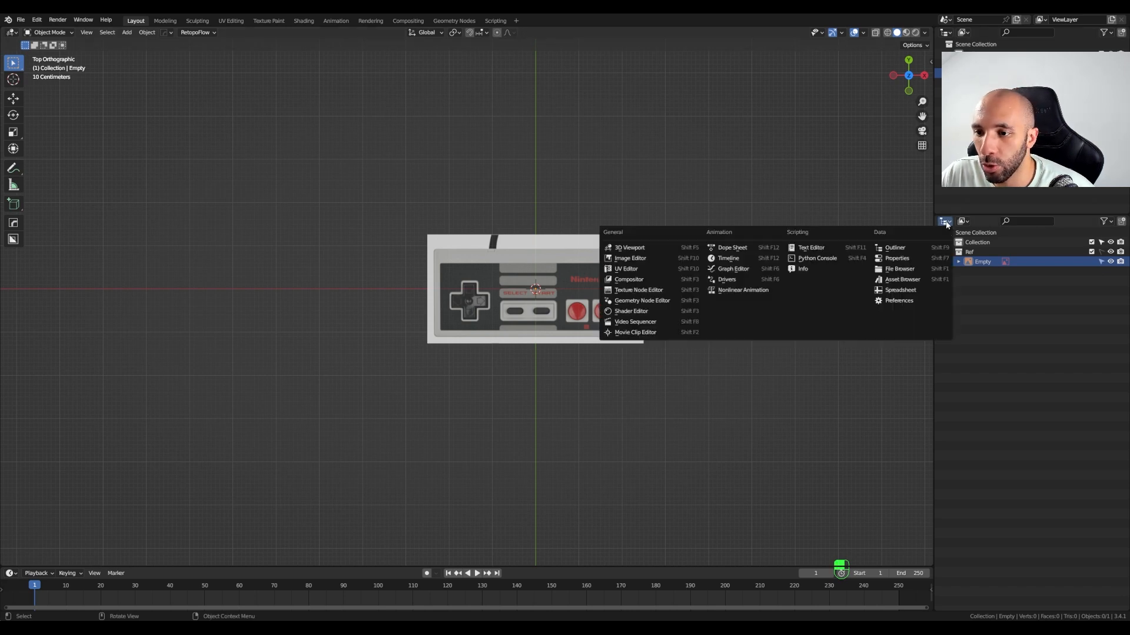
{"action": "left_click", "coordinate": [916, 260]}
- Add a plane mesh at the world origin over the controller reference image
{"action": "scroll", "coordinate": [414, 312], "scroll_direction": "up", "scroll_amount": 6}
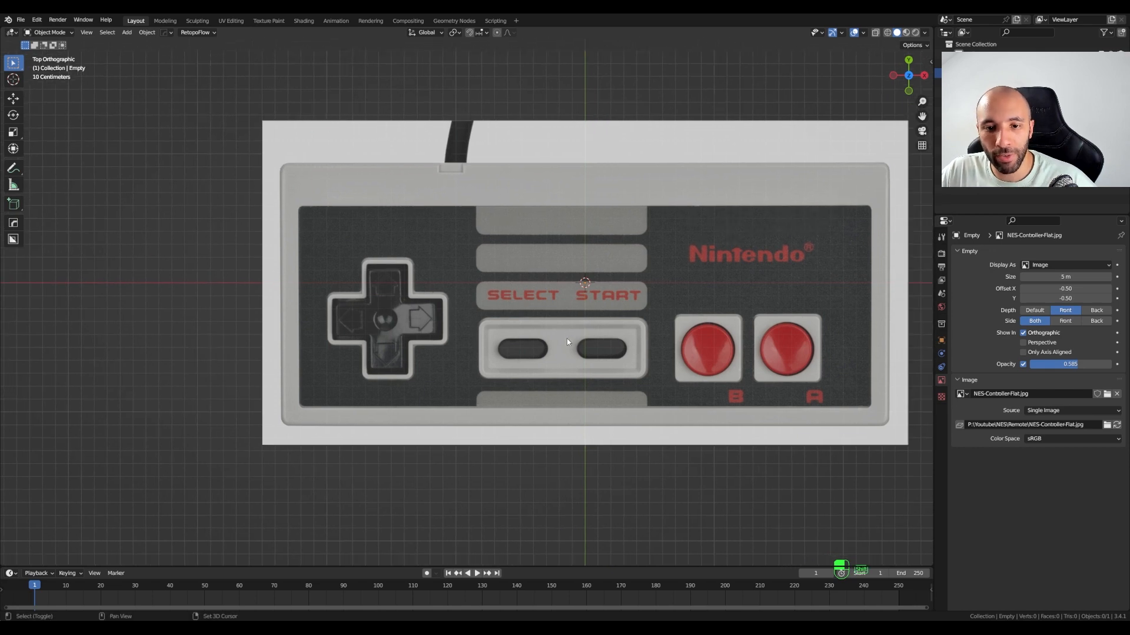
{"action": "middle_click_drag", "start_coordinate": [567, 338], "coordinate": [505, 338], "text": "shift"}
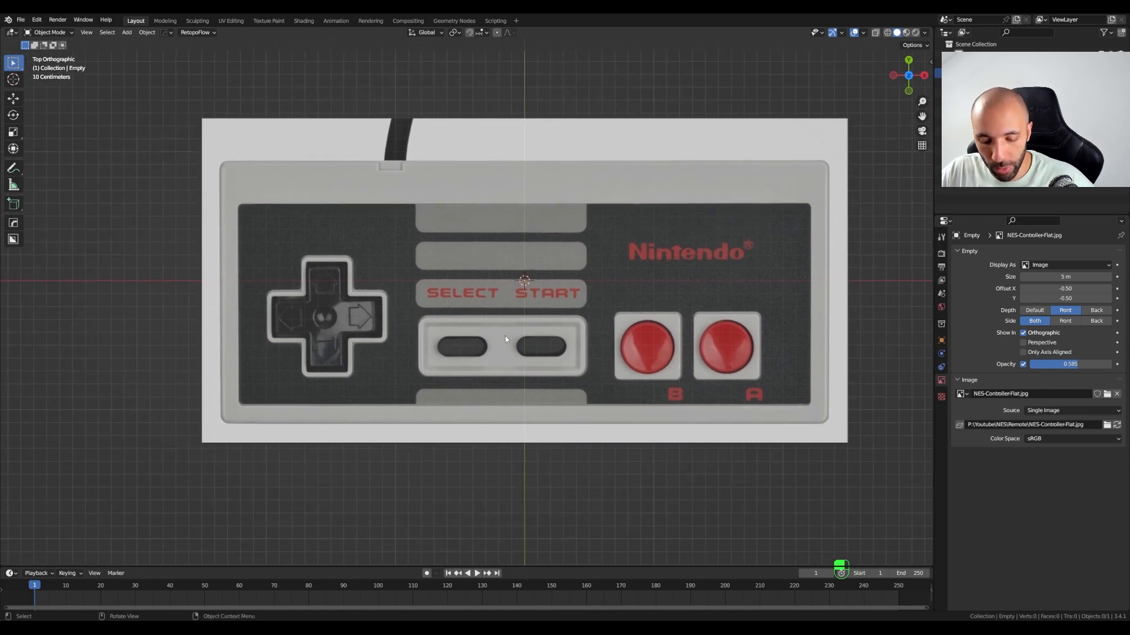
{"action": "key", "text": "shift+a"}
{"action": "mouse_move", "coordinate": [505, 336]}
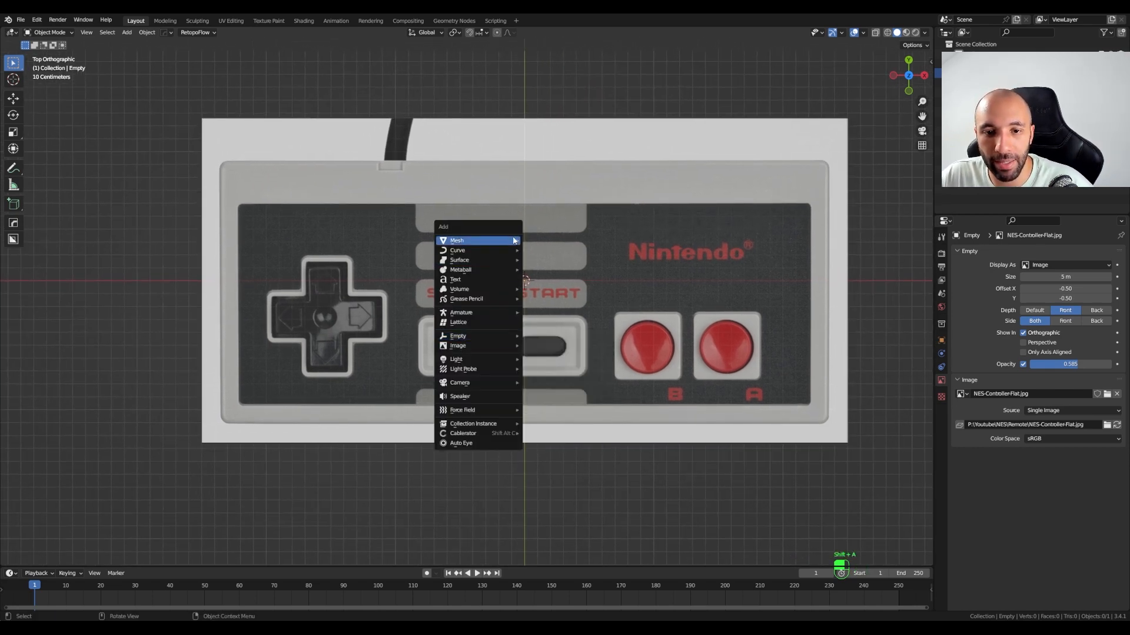
{"action": "mouse_move", "coordinate": [506, 240]}
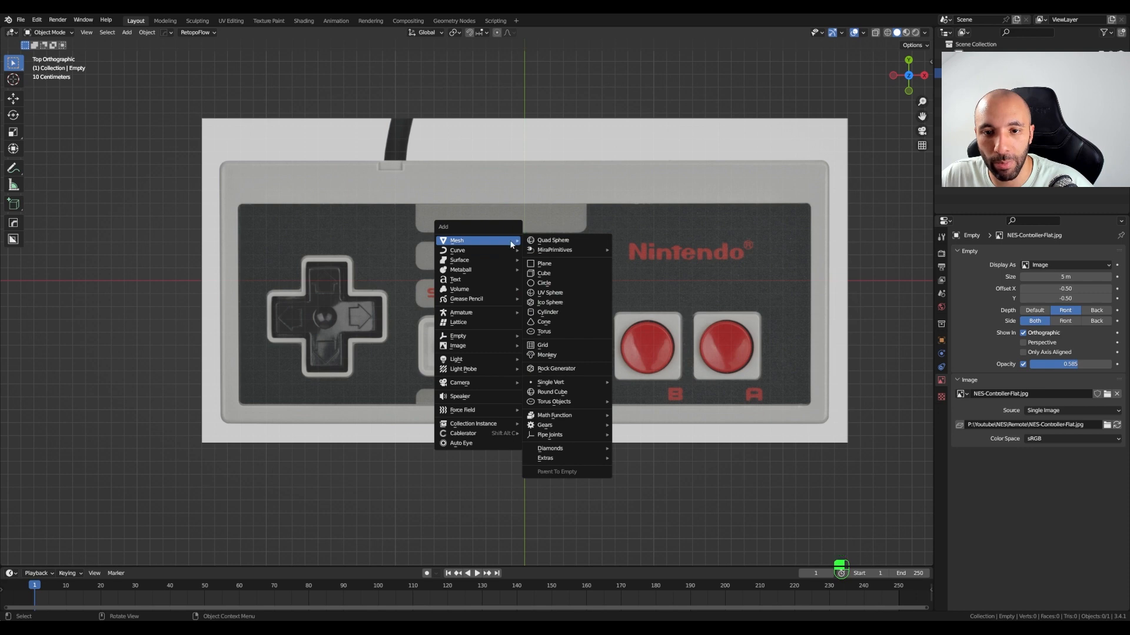
{"action": "left_click", "coordinate": [556, 264]}
{"action": "middle_click_drag", "start_coordinate": [352, 269], "coordinate": [386, 268], "text": "shift"}
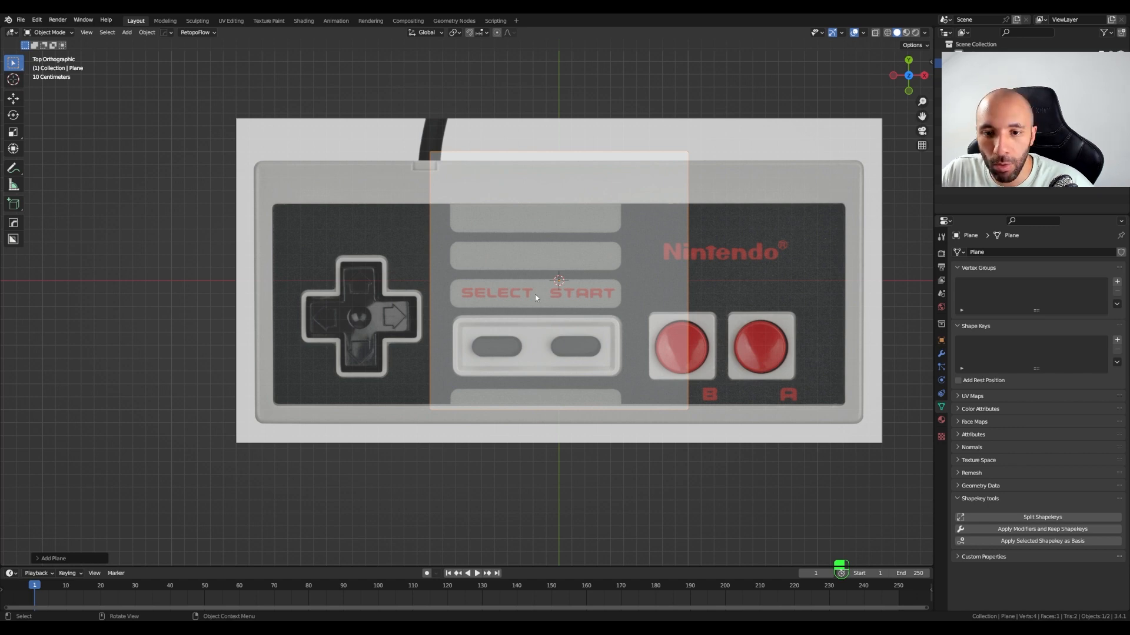
- Scale the plane along the X axis to match the width of the controller body in the reference
{"action": "key", "text": "s"}
{"action": "key", "text": "x"}
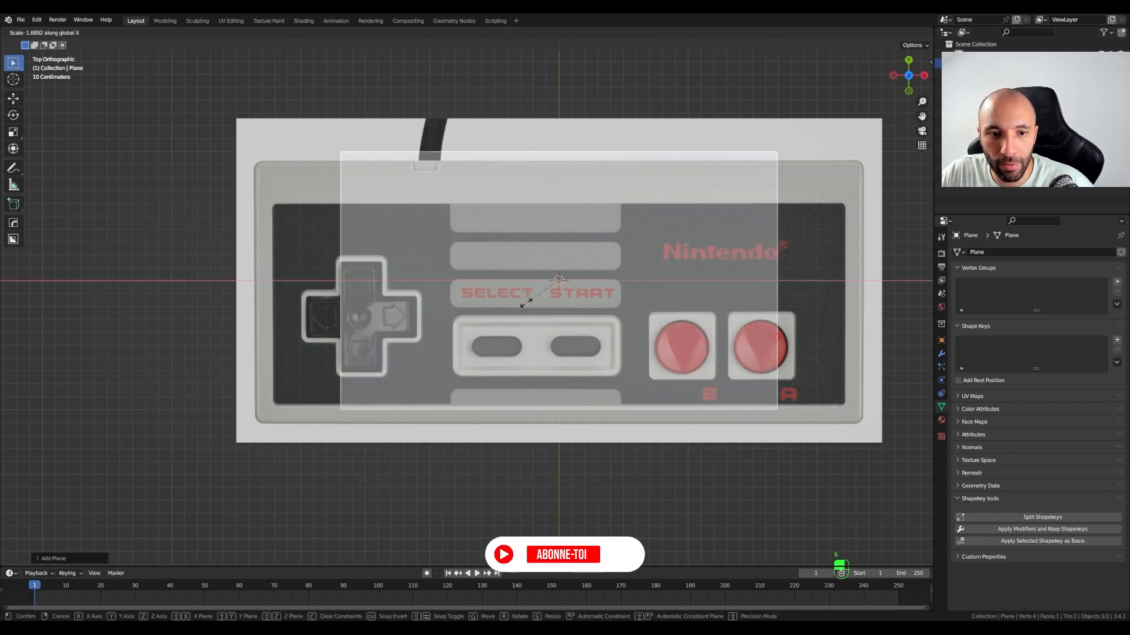
{"action": "left_click", "coordinate": [495, 304]}
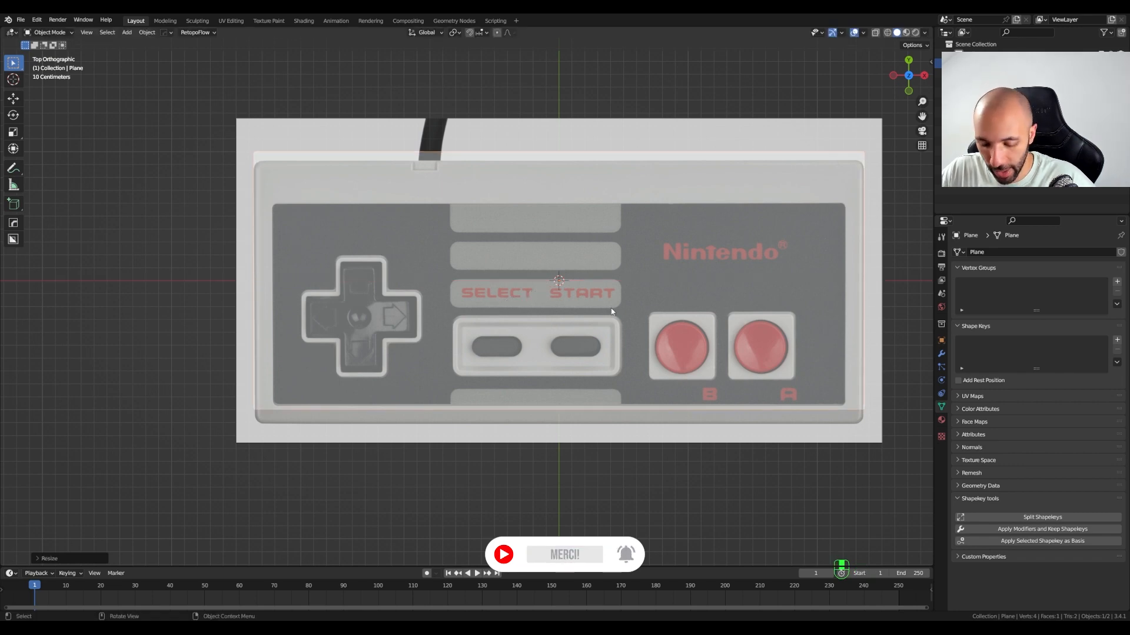
- Move the plane along the Y axis to centre it vertically on the controller body in the reference
{"action": "key", "text": "g"}
{"action": "key", "text": "y"}
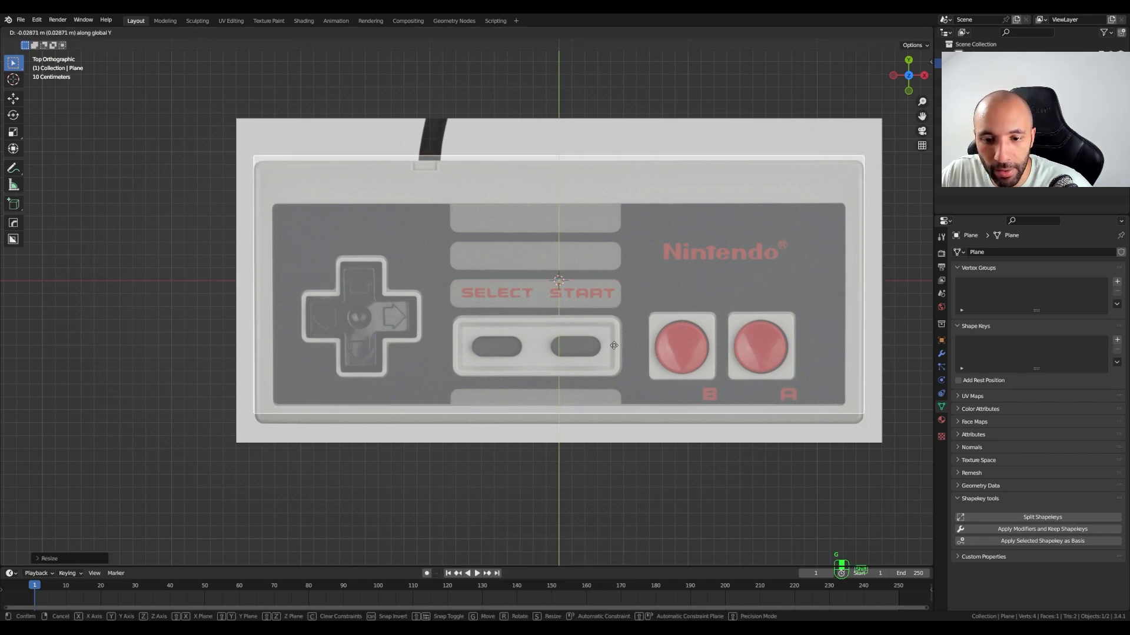
{"action": "left_click", "coordinate": [616, 415]}
- Scale the plane along the Y axis to match the controller body's height in the reference, and apply its scale
{"action": "key", "text": "s"}
{"action": "key", "text": "y"}
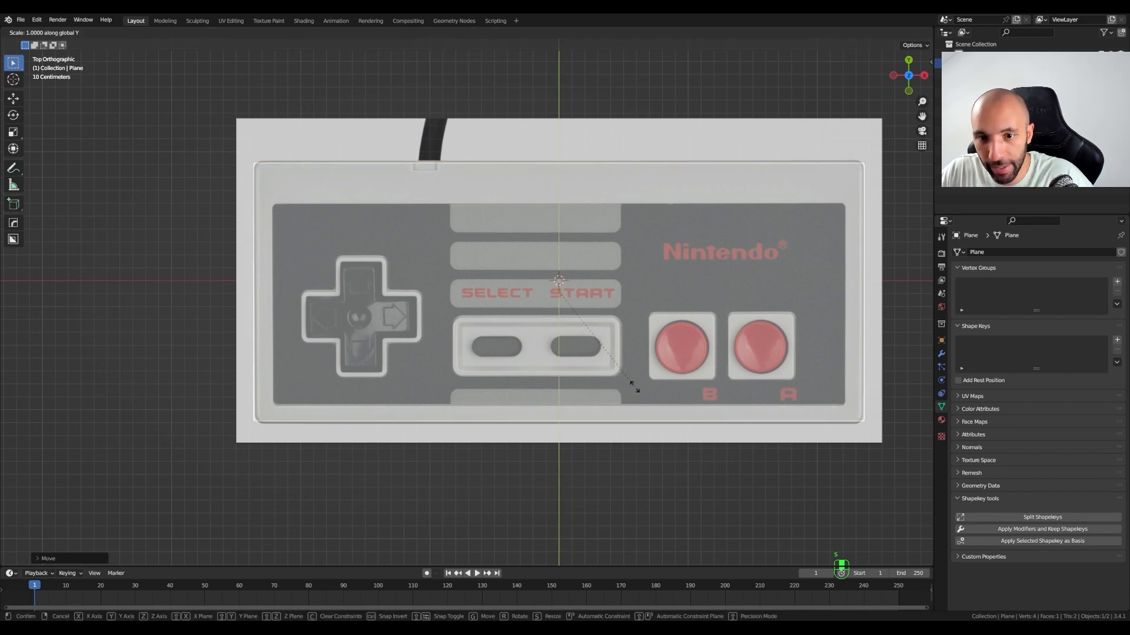
{"action": "key", "text": "shift"}
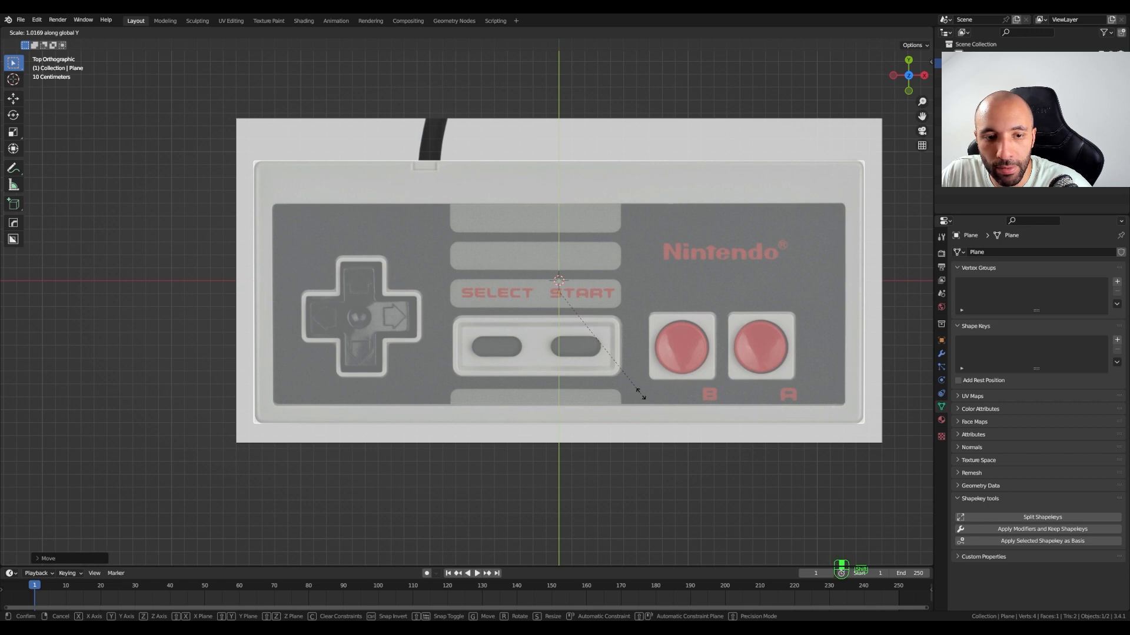
{"action": "left_click", "coordinate": [641, 395]}
{"action": "key", "text": "ctrl+a"}
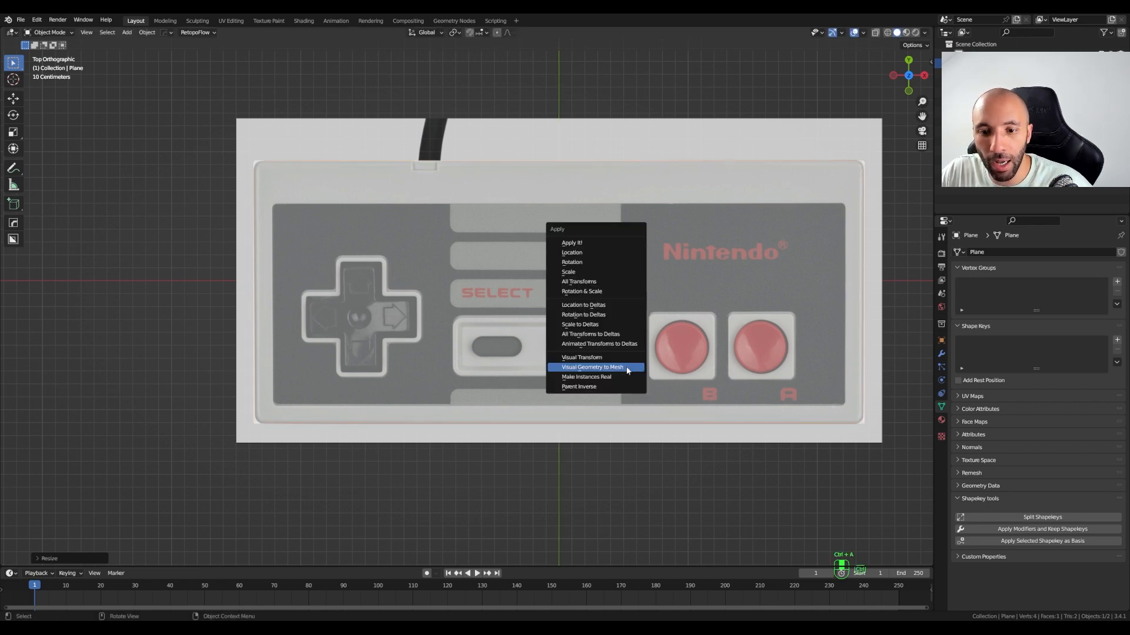
{"action": "left_click", "coordinate": [588, 273]}
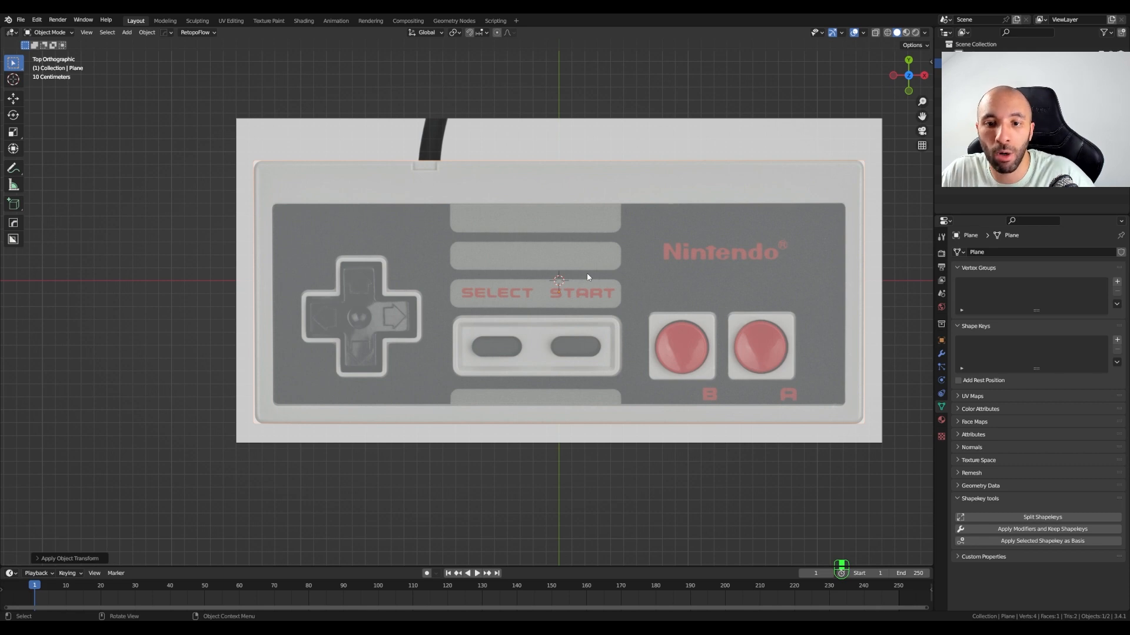
- Bevel the plane's four corner vertices about 0.079 m with 6 segments to match the controller's rounded corners
{"action": "key", "text": "Tab"}
{"action": "left_click", "coordinate": [511, 275]}
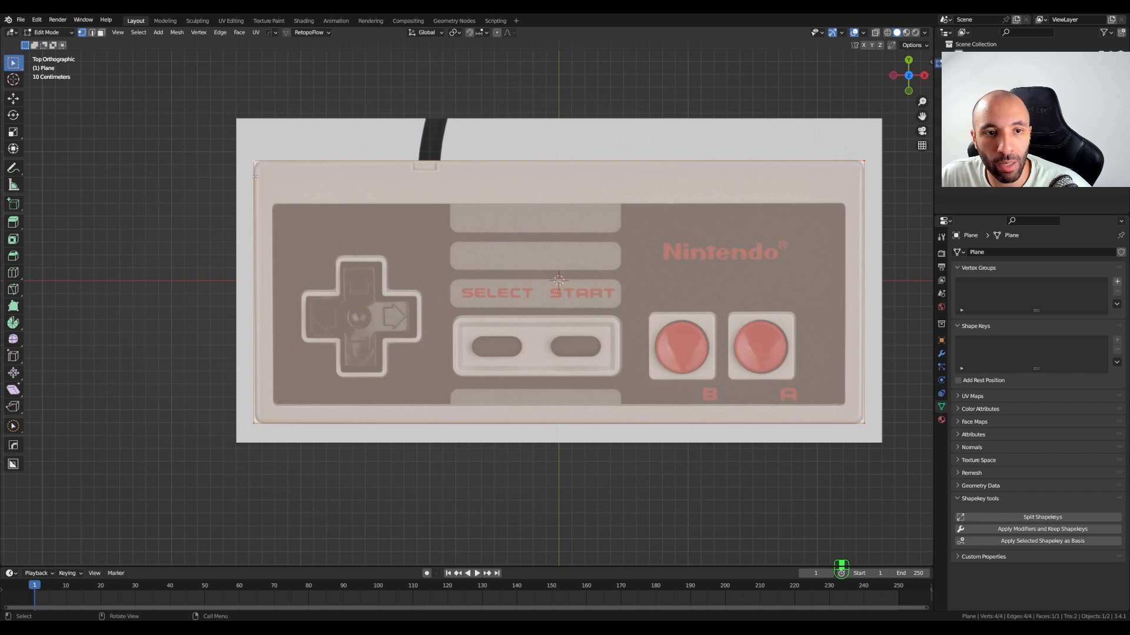
{"action": "key", "text": "ctrl+b"}
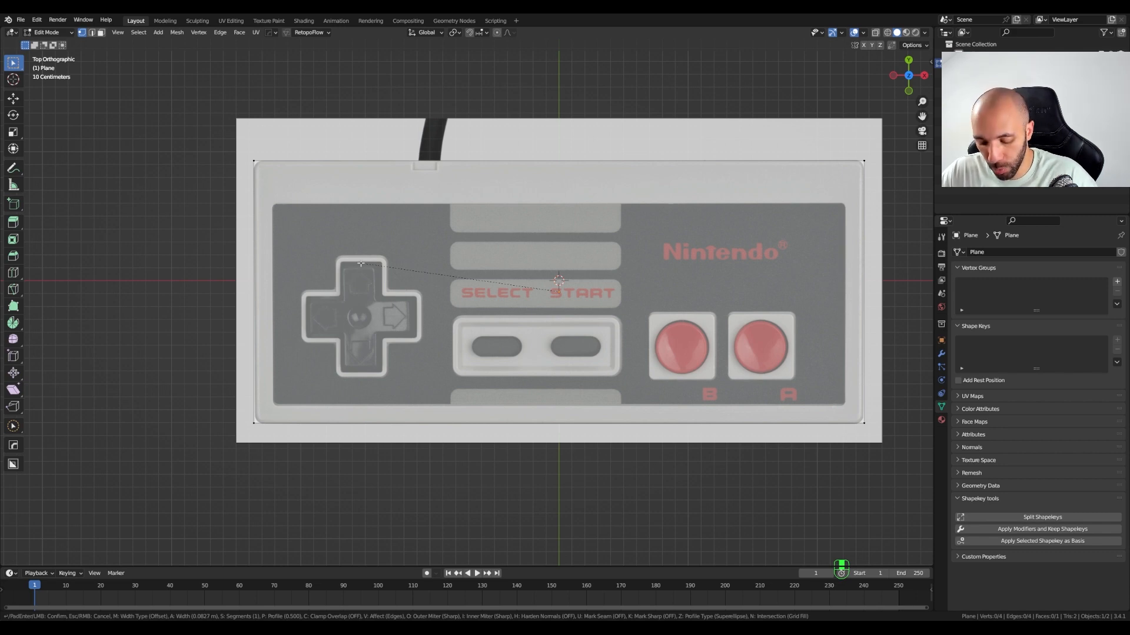
{"action": "key", "text": "v"}
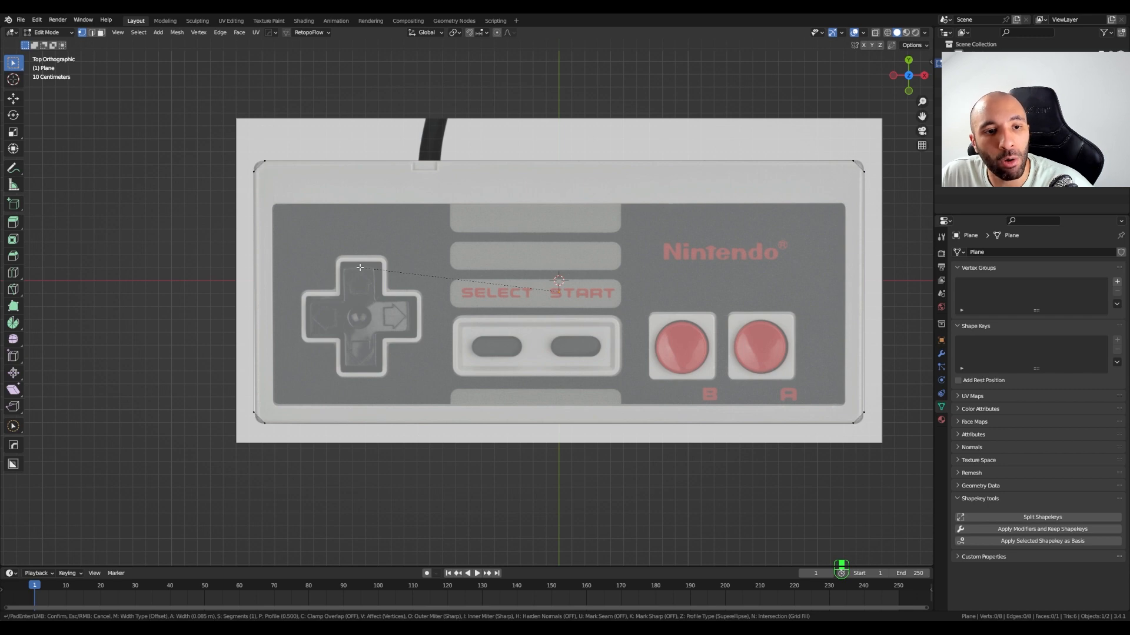
{"action": "scroll", "coordinate": [361, 267], "scroll_direction": "up", "scroll_amount": 1}
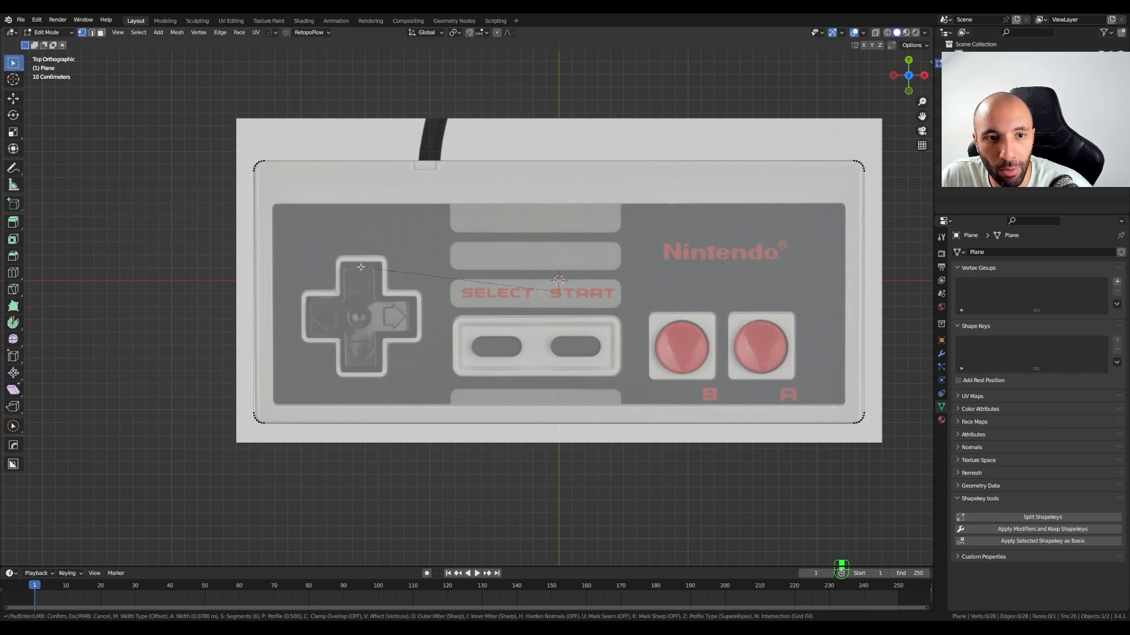
{"action": "left_click", "coordinate": [361, 267]}
{"action": "scroll", "coordinate": [253, 162], "scroll_direction": "up", "scroll_amount": 6}
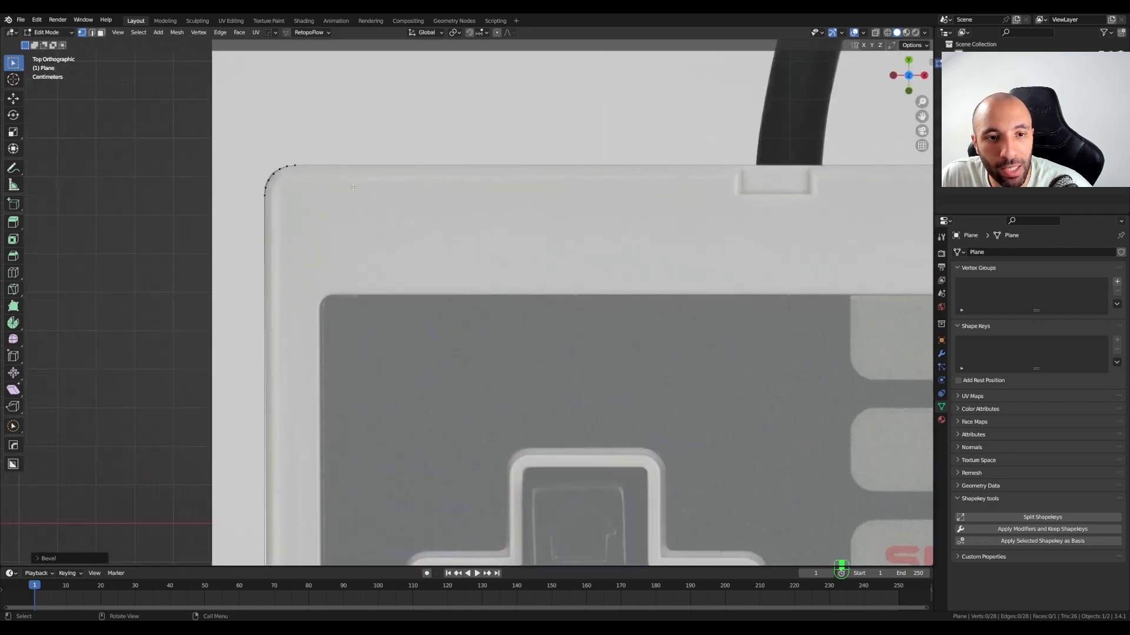
{"action": "key", "text": "Home"}
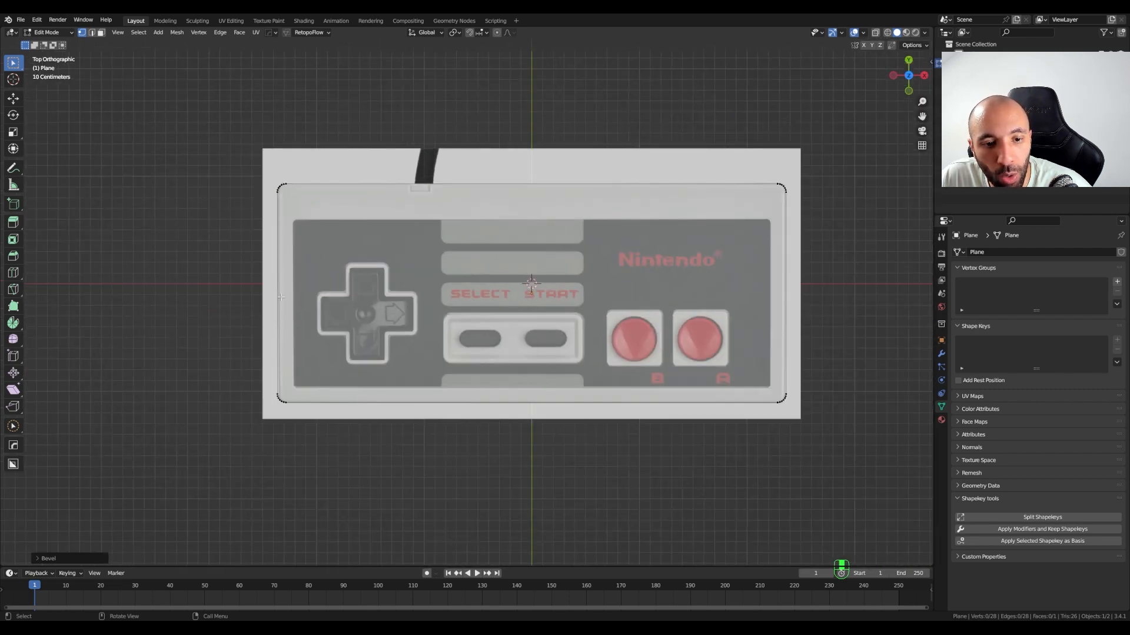
{"action": "scroll", "coordinate": [448, 295], "scroll_direction": "down", "scroll_amount": 1}
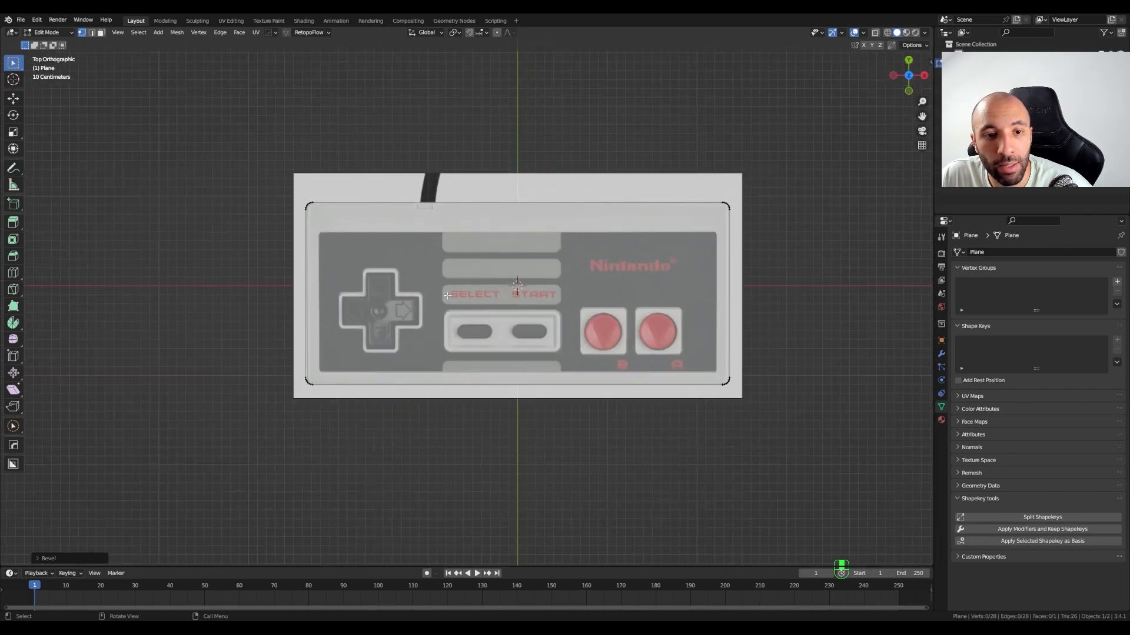
- Add a Solidify modifier to the plane with Even Thickness enabled, and return to Object Mode
{"action": "middle_click_drag", "start_coordinate": [447, 295], "coordinate": [612, 296]}
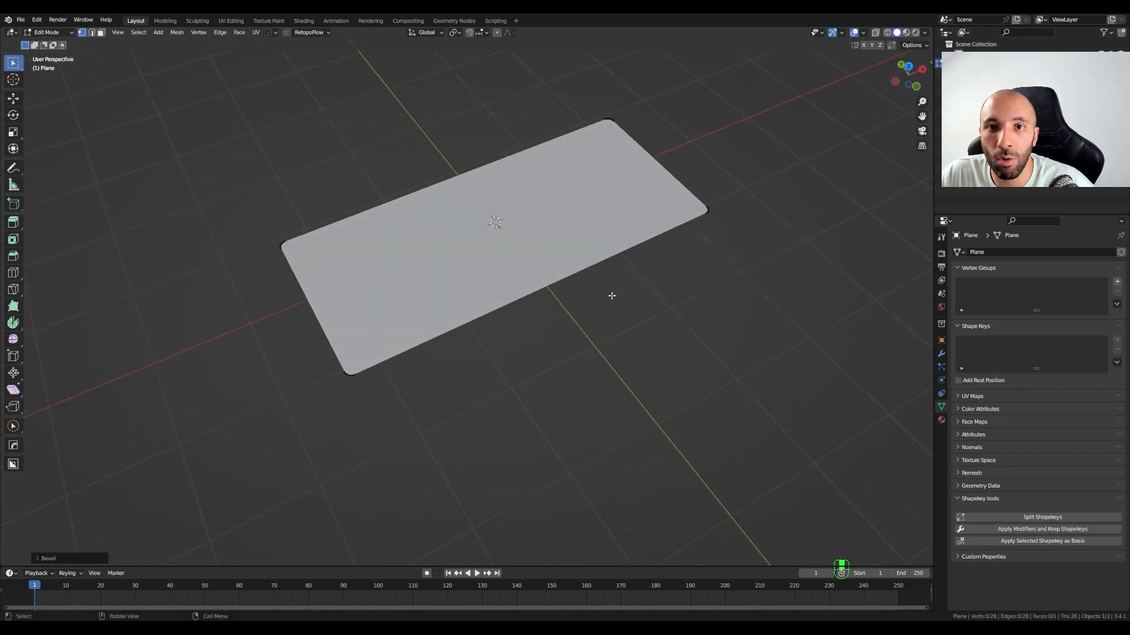
{"action": "left_click", "coordinate": [940, 354]}
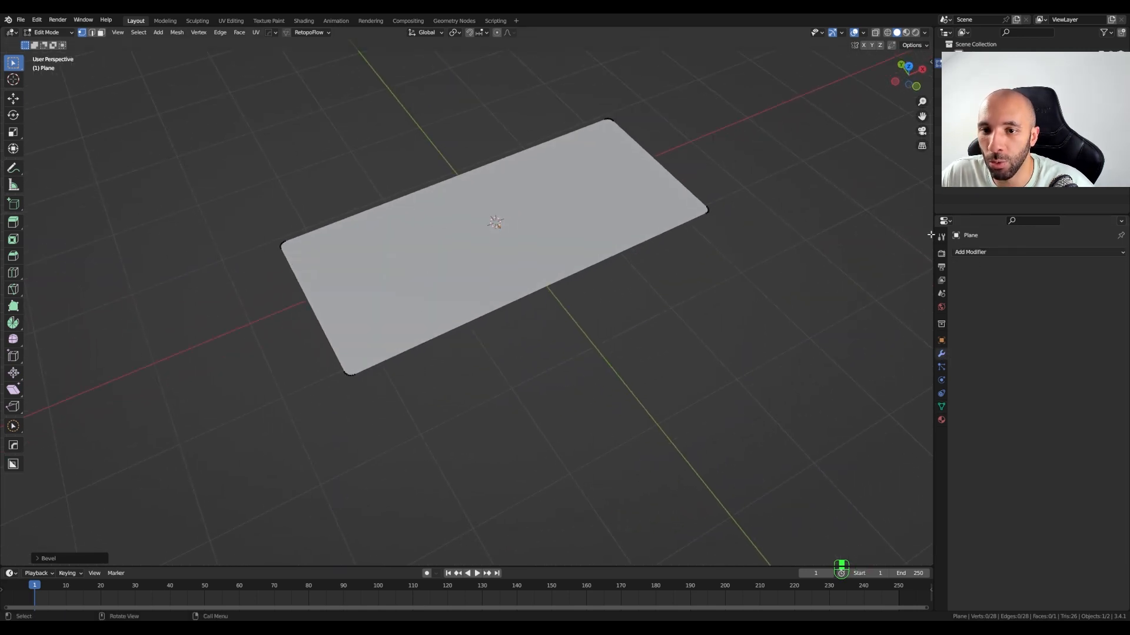
{"action": "left_click", "coordinate": [994, 252]}
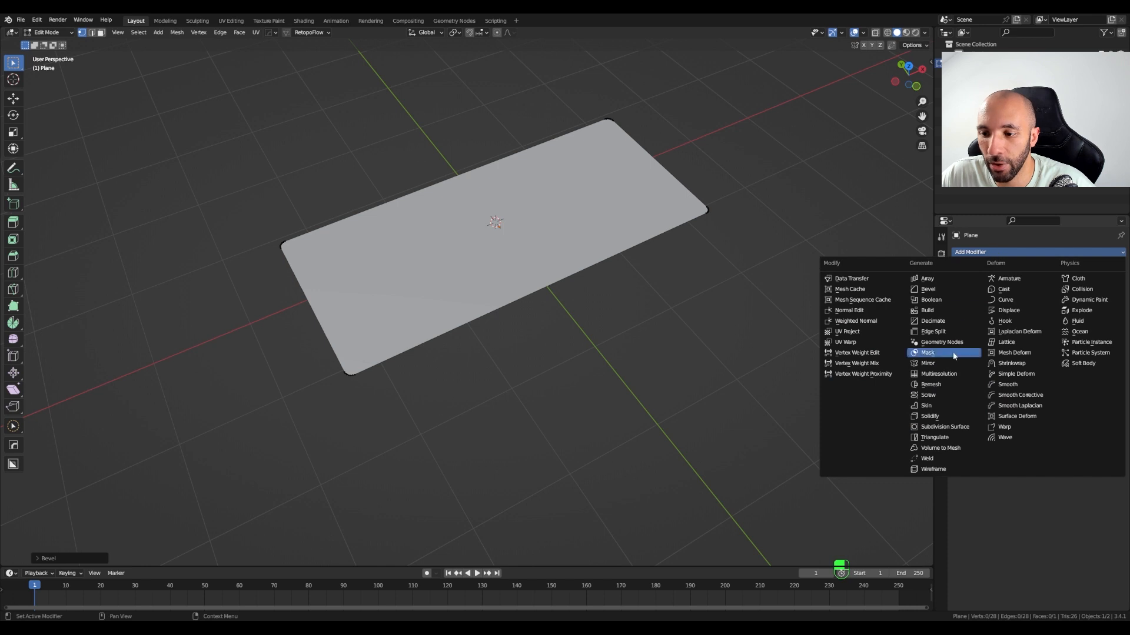
{"action": "left_click", "coordinate": [944, 417]}
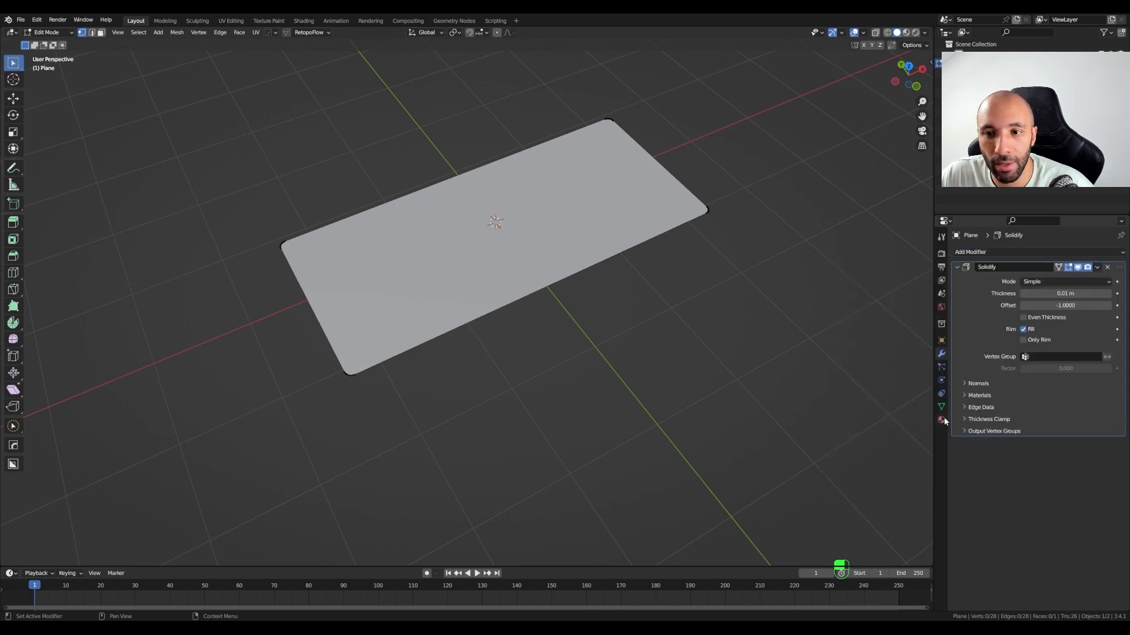
{"action": "left_click", "coordinate": [1023, 317]}
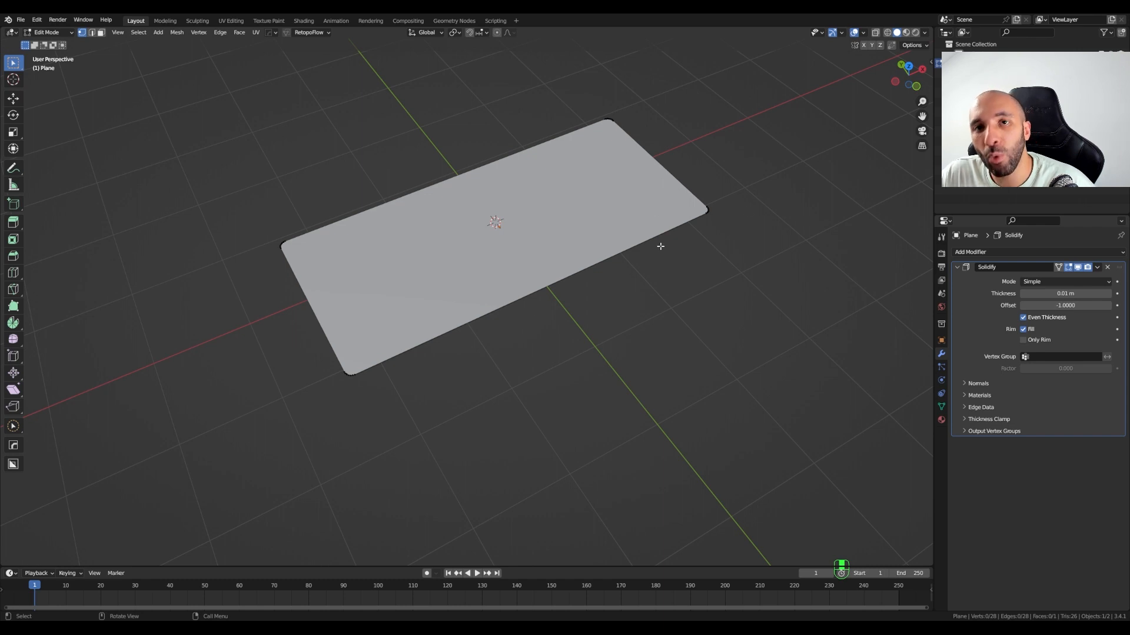
{"action": "middle_click_drag", "start_coordinate": [660, 246], "coordinate": [643, 237]}
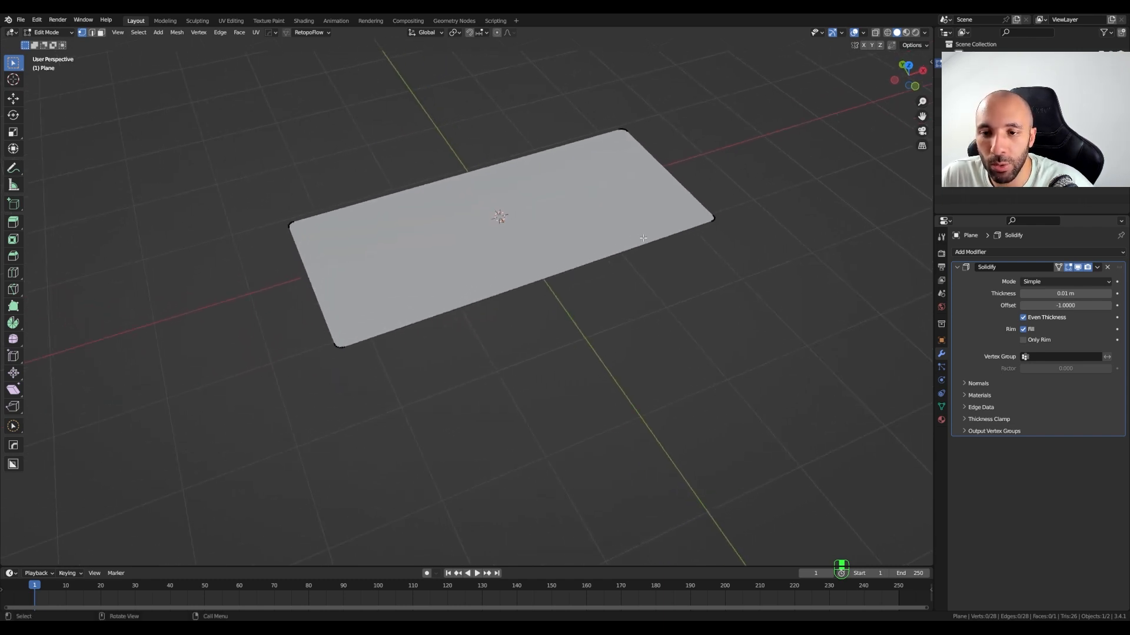
{"action": "key", "text": "Tab"}
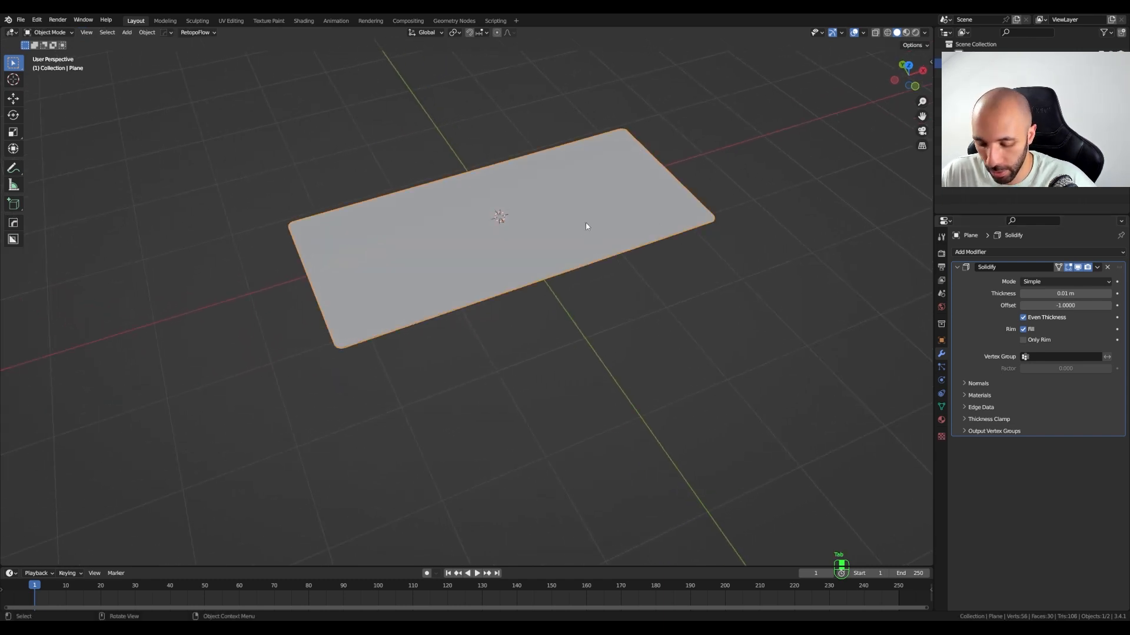
- Copy the plane's X dimension into the Solidify modifier's thickness
{"action": "key", "text": "n"}
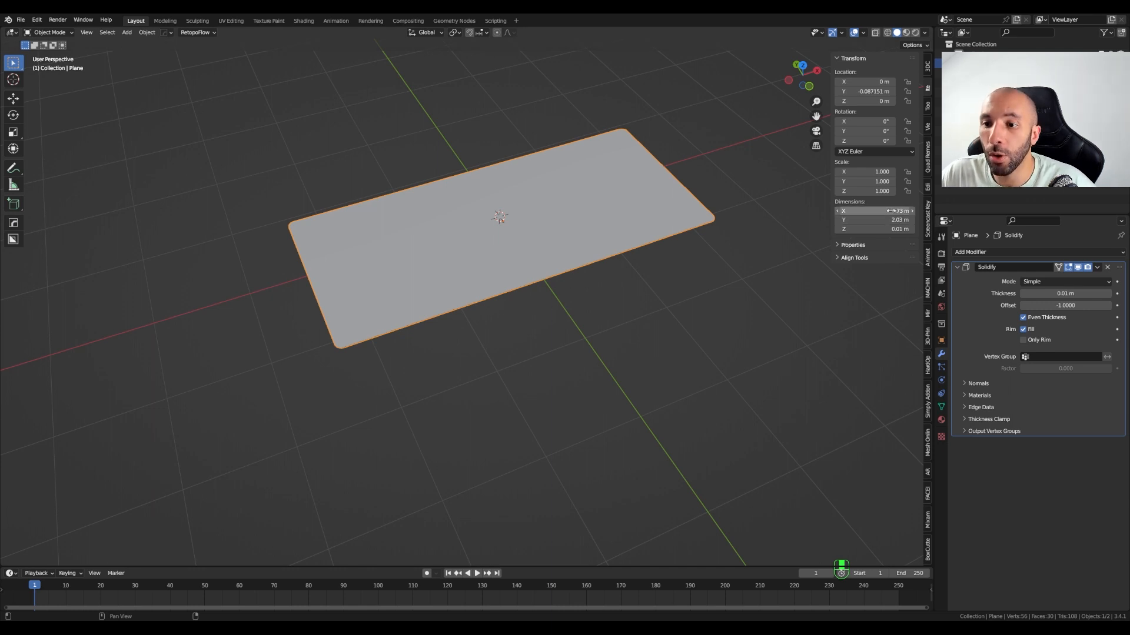
{"action": "key", "text": "ctrl+c"}
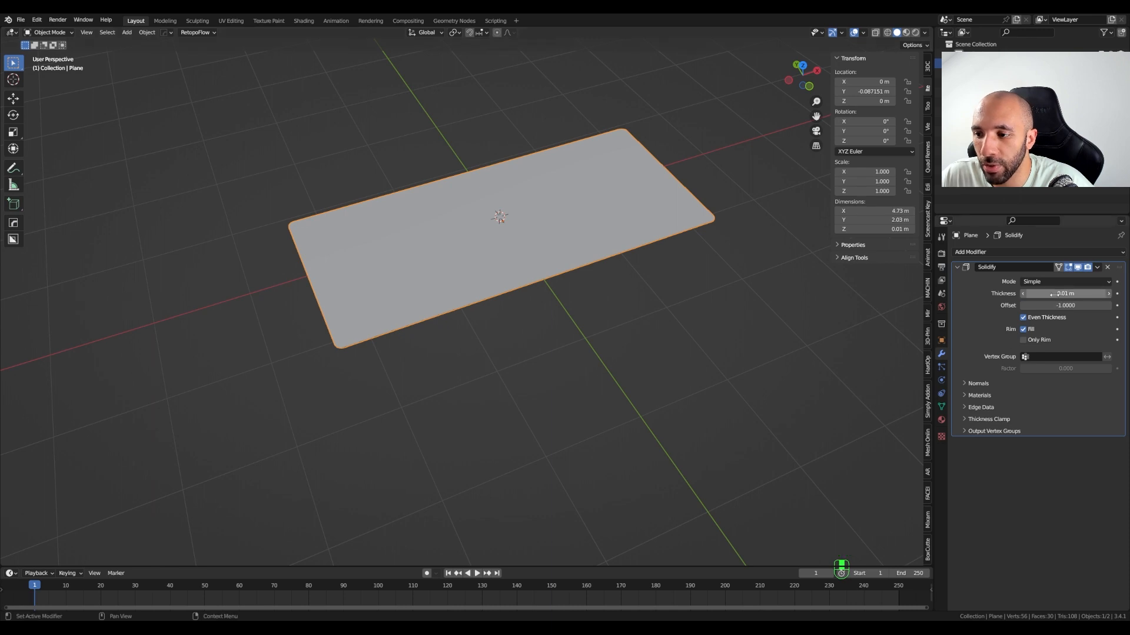
{"action": "key", "text": "ctrl+v"}
{"action": "scroll", "coordinate": [484, 344], "scroll_direction": "down", "scroll_amount": 1}
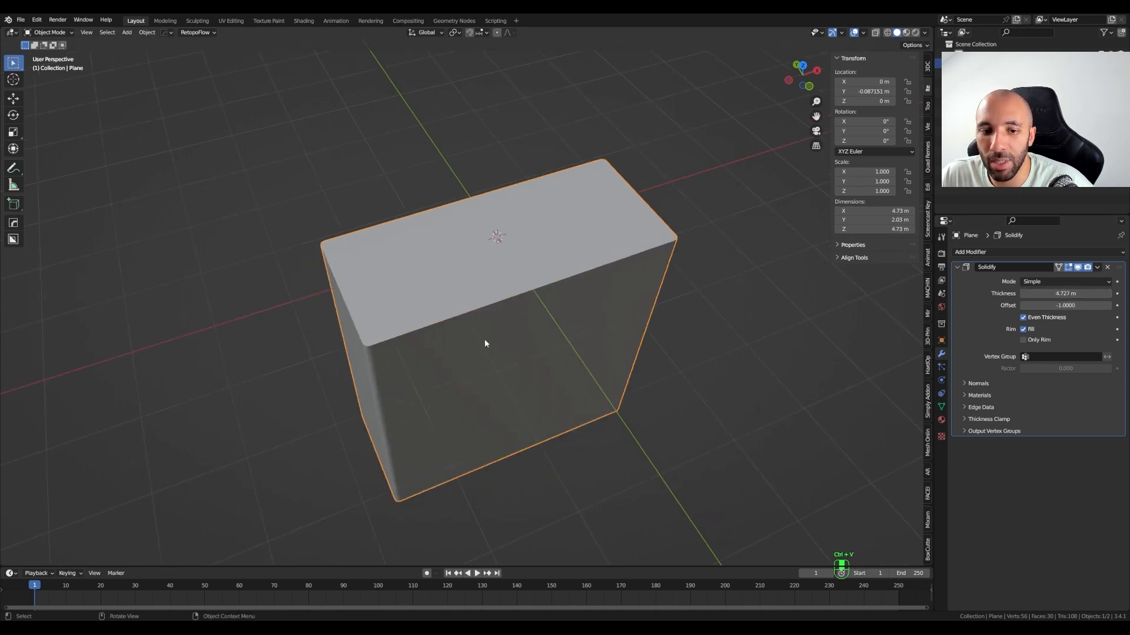
{"action": "middle_click_drag", "start_coordinate": [485, 343], "coordinate": [510, 327], "text": "alt"}
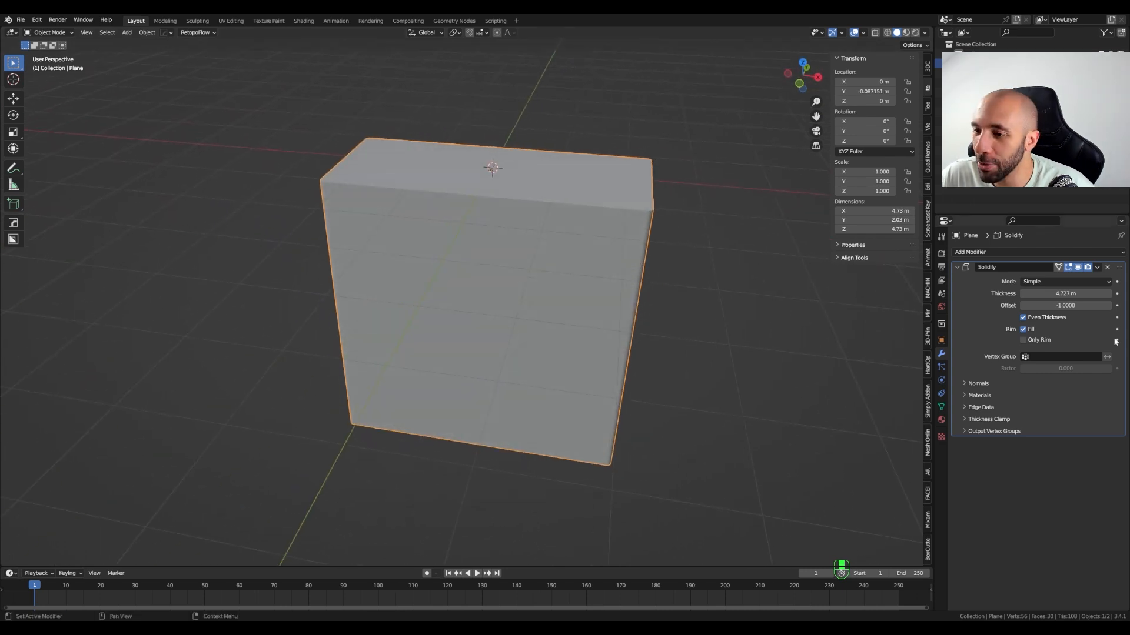
- Multiply the Solidify thickness by 0.14 to give the controller body its real proportions
{"action": "left_click", "coordinate": [1089, 293]}
{"action": "left_click", "coordinate": [1089, 294]}
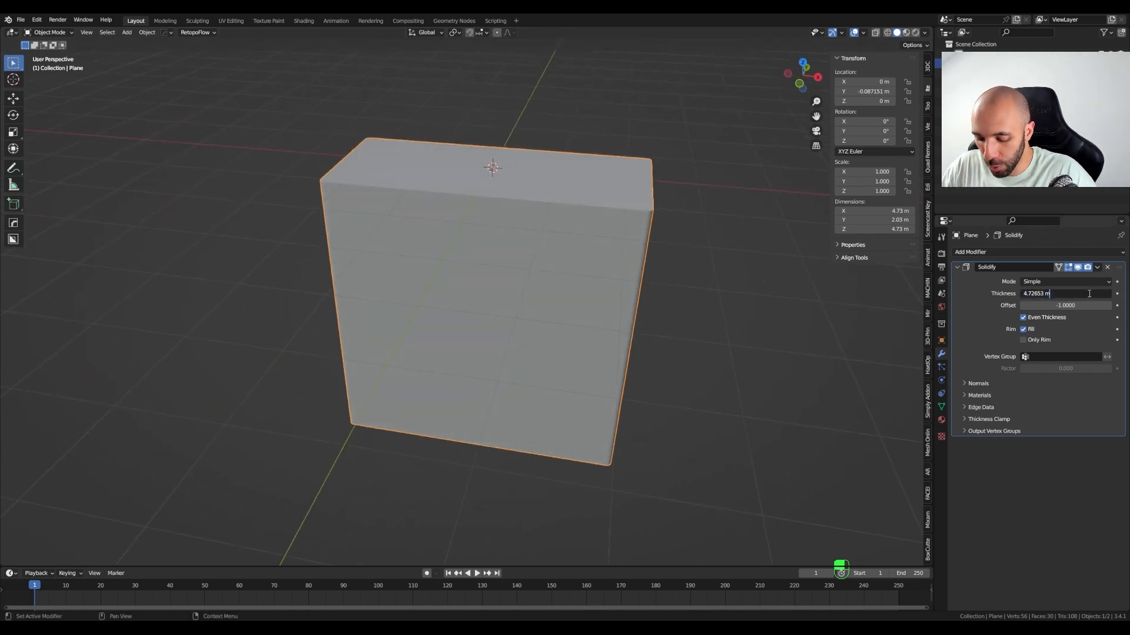
{"action": "type", "text": "*"}
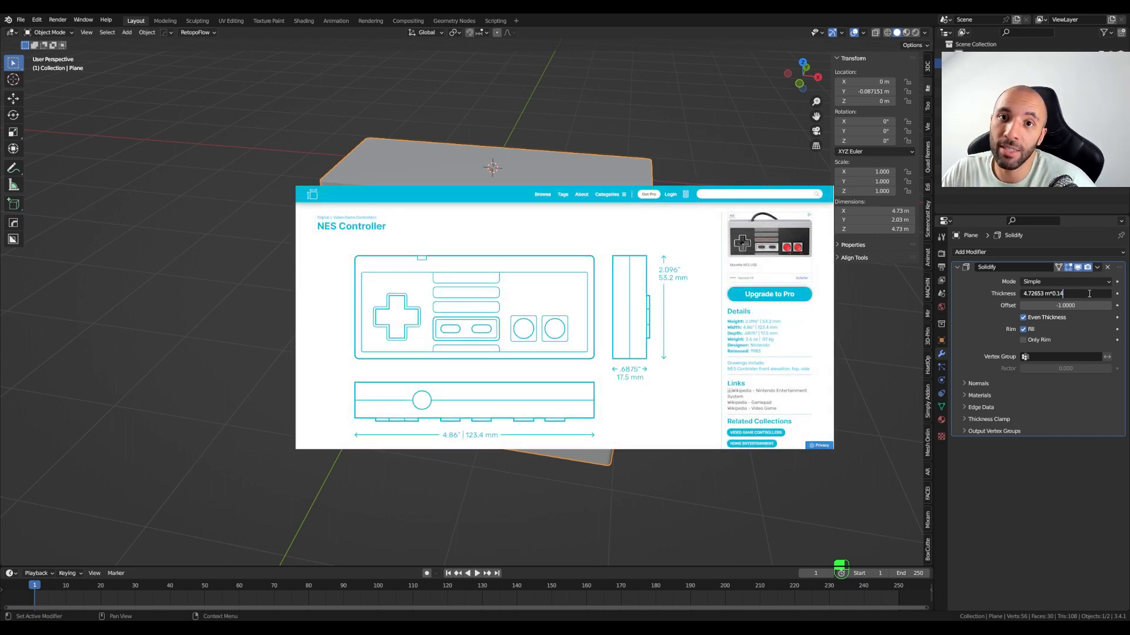
{"action": "type", "text": "0.14"}
{"action": "key", "text": "Return"}
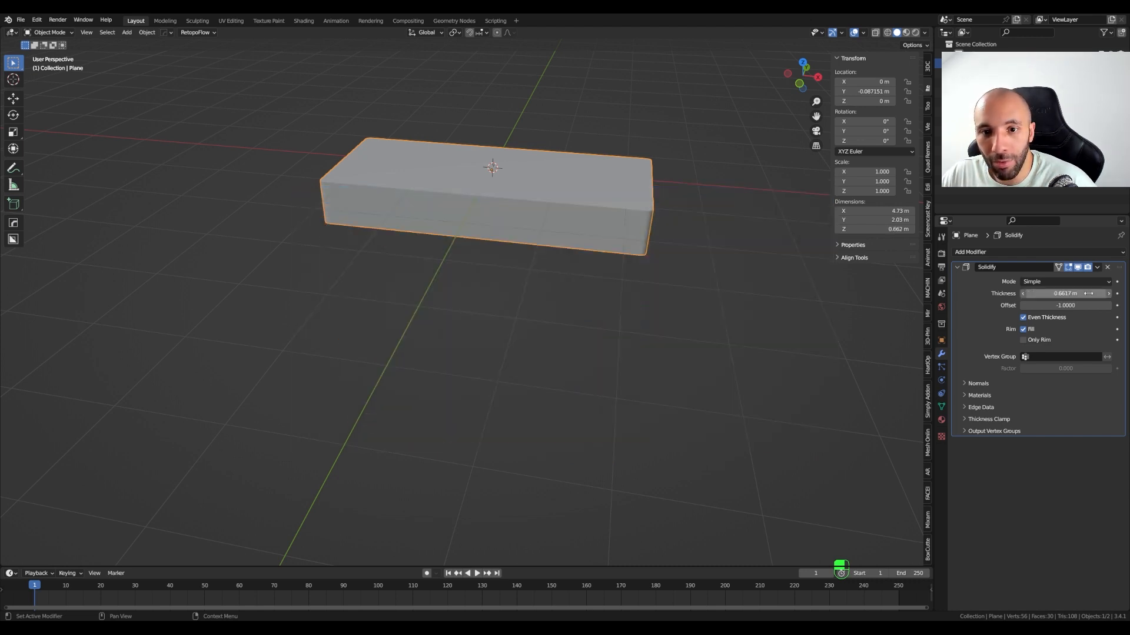
- Apply Shade Auto Smooth to the controller body with an angle of 60°
{"action": "middle_click_drag", "start_coordinate": [420, 196], "coordinate": [476, 262], "text": "shift"}
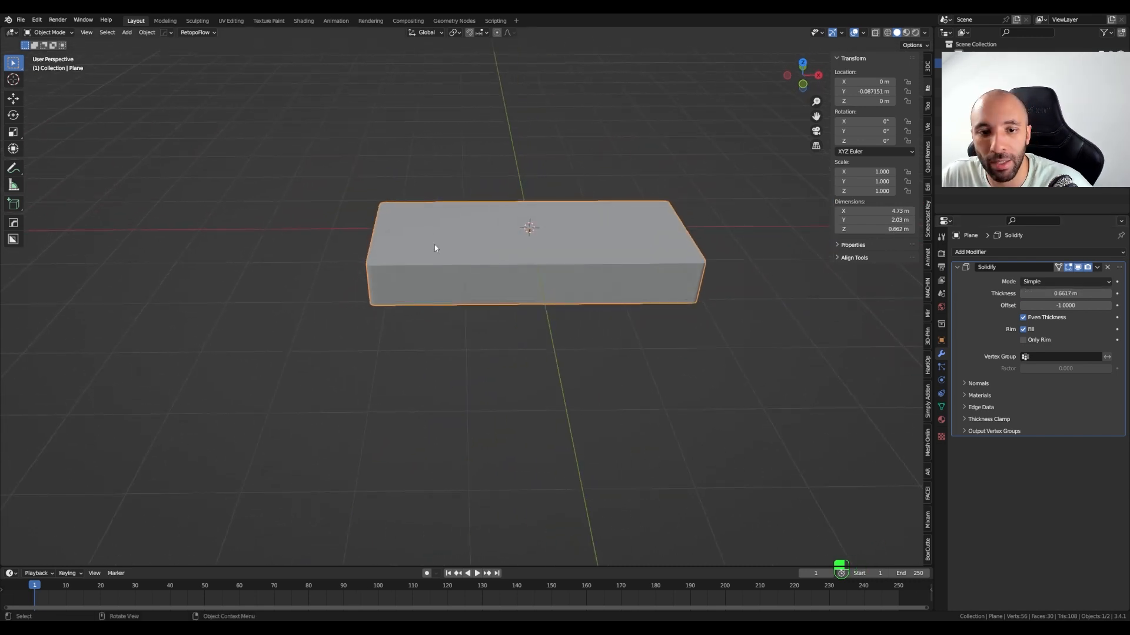
{"action": "scroll", "coordinate": [430, 259], "scroll_direction": "up", "scroll_amount": 3}
{"action": "right_click", "coordinate": [456, 287]}
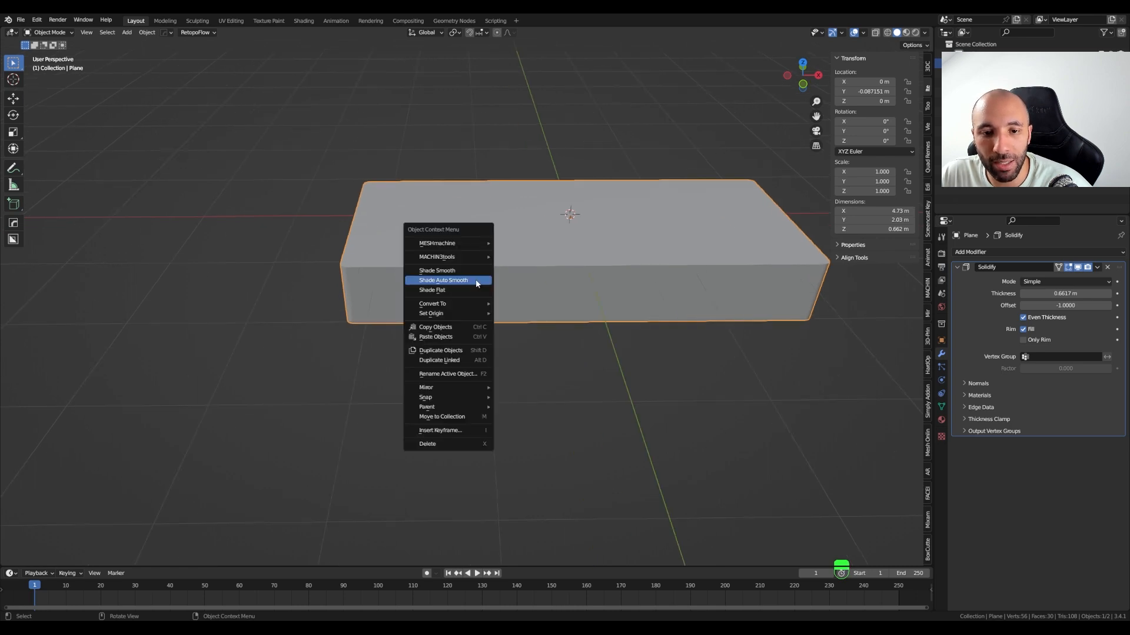
{"action": "left_click", "coordinate": [477, 280]}
{"action": "left_click", "coordinate": [61, 559]}
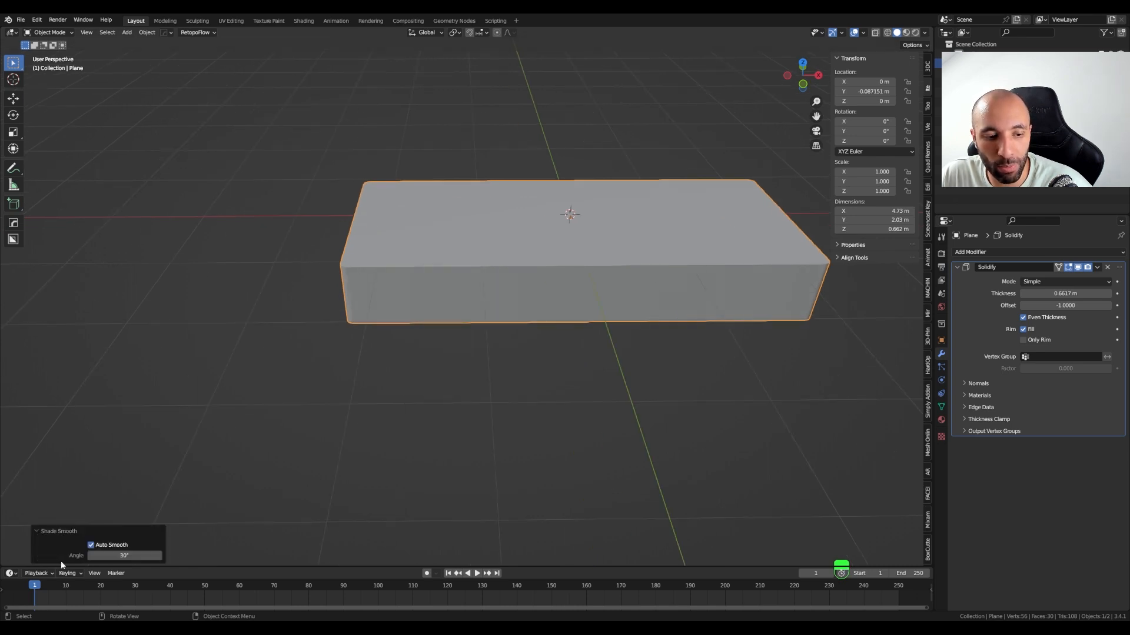
{"action": "left_click", "coordinate": [112, 556]}
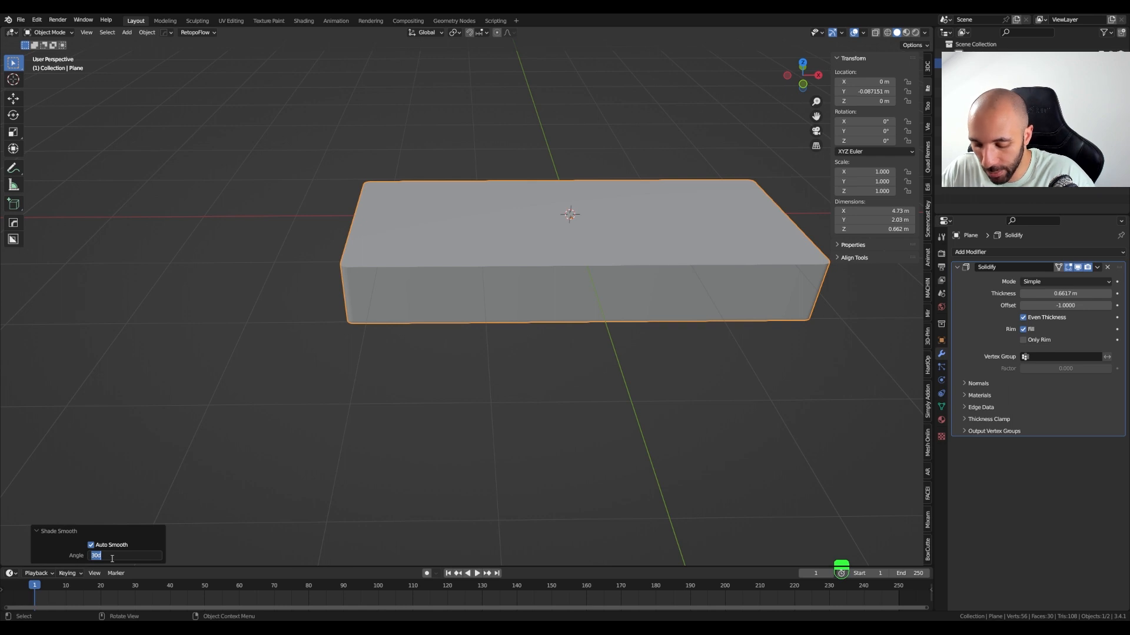
{"action": "type", "text": "60"}
{"action": "key", "text": "Return"}
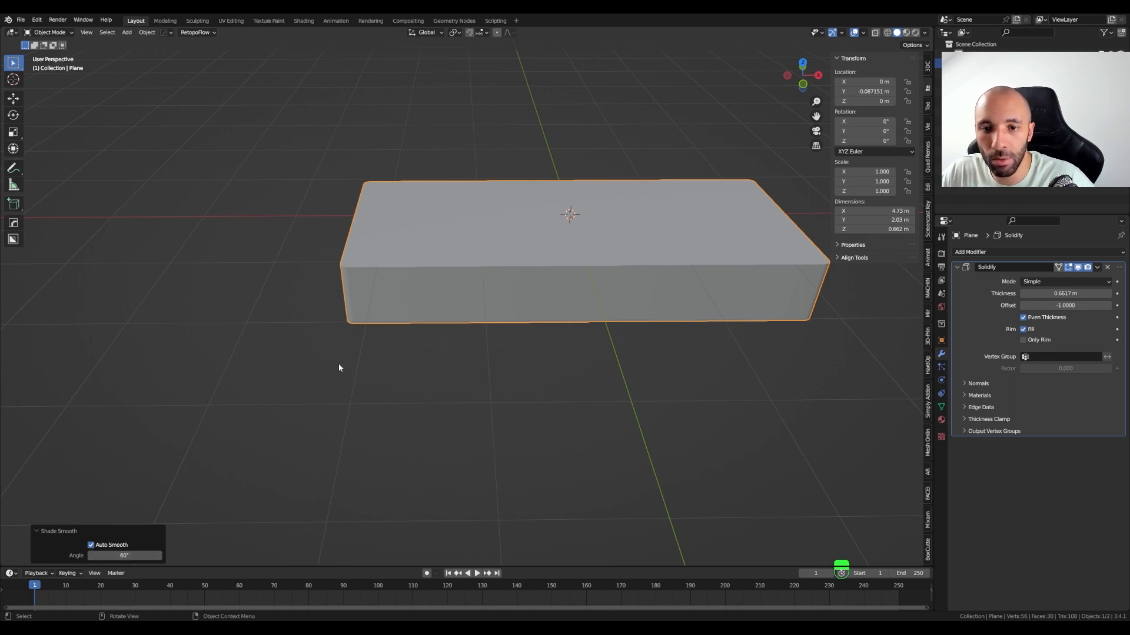
- In top view, place the 3D cursor at the centre of the D-pad in the reference image
{"action": "key", "text": "KP_7"}
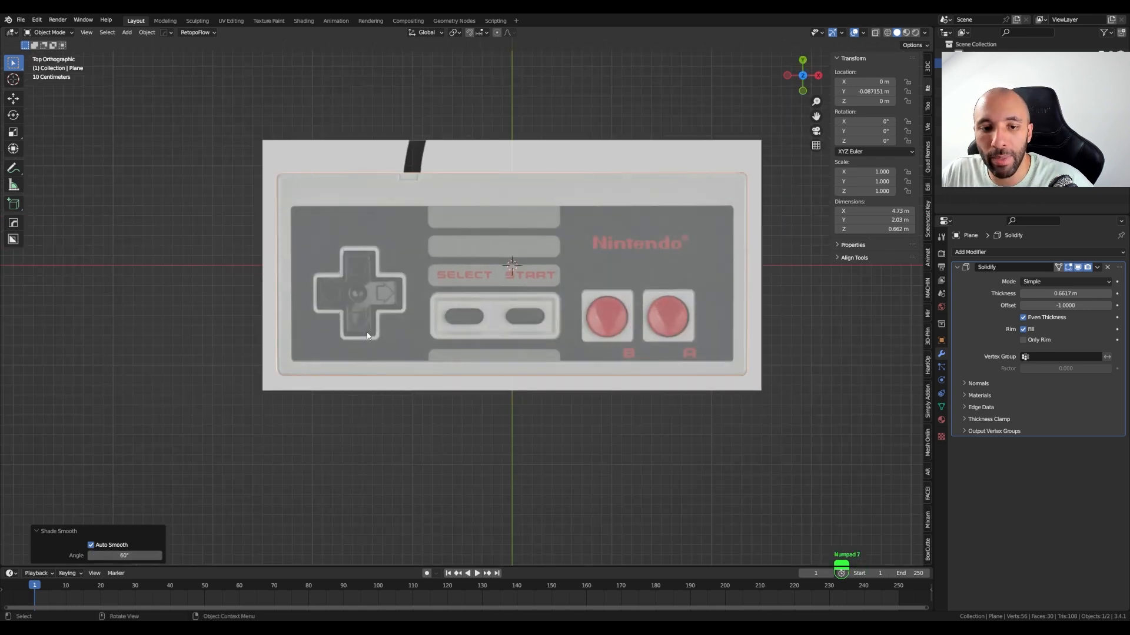
{"action": "middle_click_drag", "start_coordinate": [369, 306], "coordinate": [438, 283], "text": "shift"}
{"action": "scroll", "coordinate": [416, 271], "scroll_direction": "up", "scroll_amount": 2}
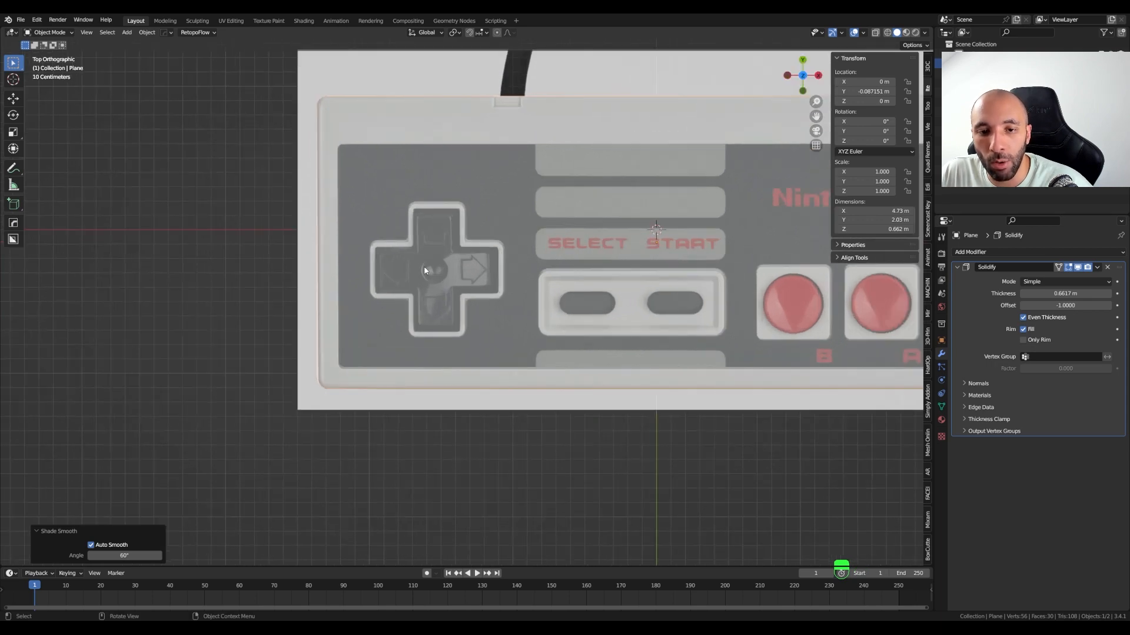
{"action": "scroll", "coordinate": [428, 260], "scroll_direction": "up", "scroll_amount": 1}
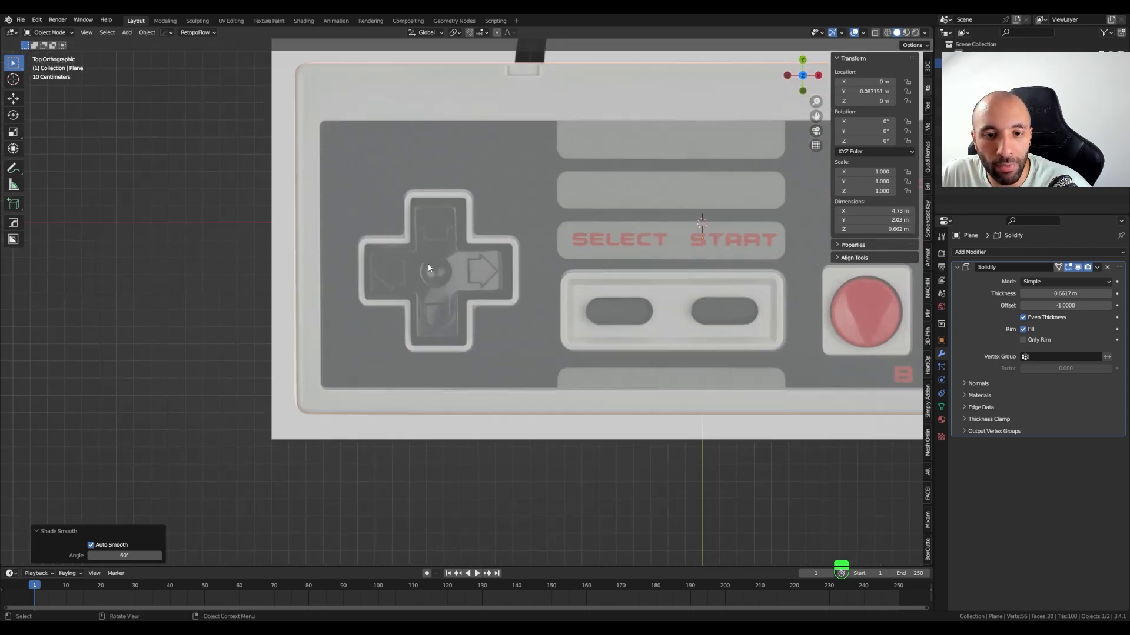
{"action": "middle_click_drag", "start_coordinate": [443, 278], "coordinate": [444, 310], "text": "shift"}
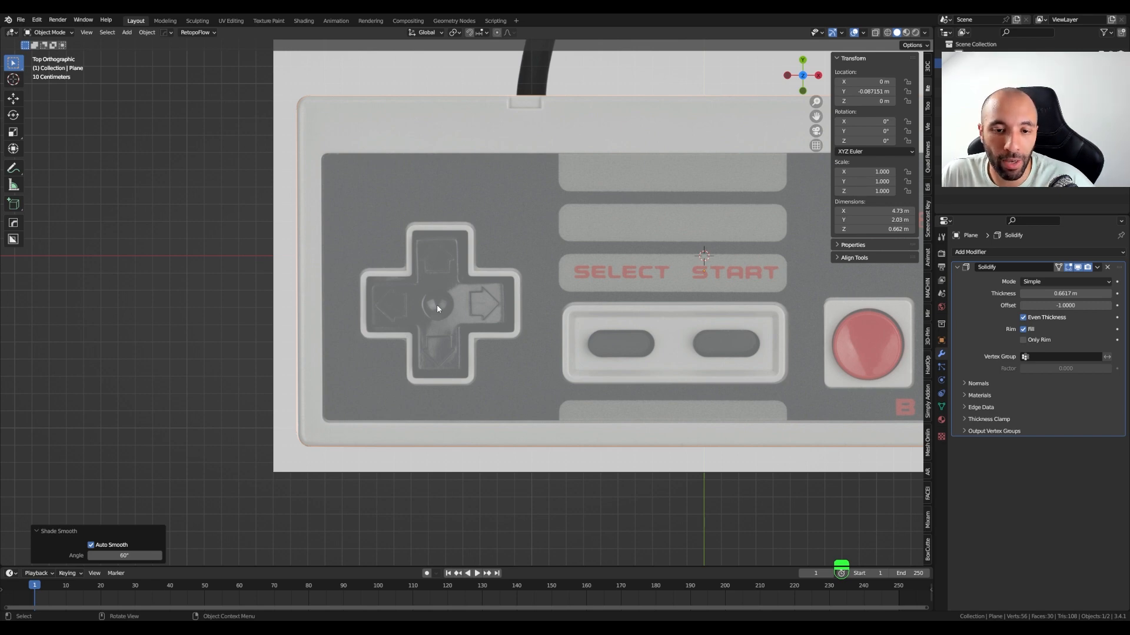
{"action": "key", "text": "shift"}
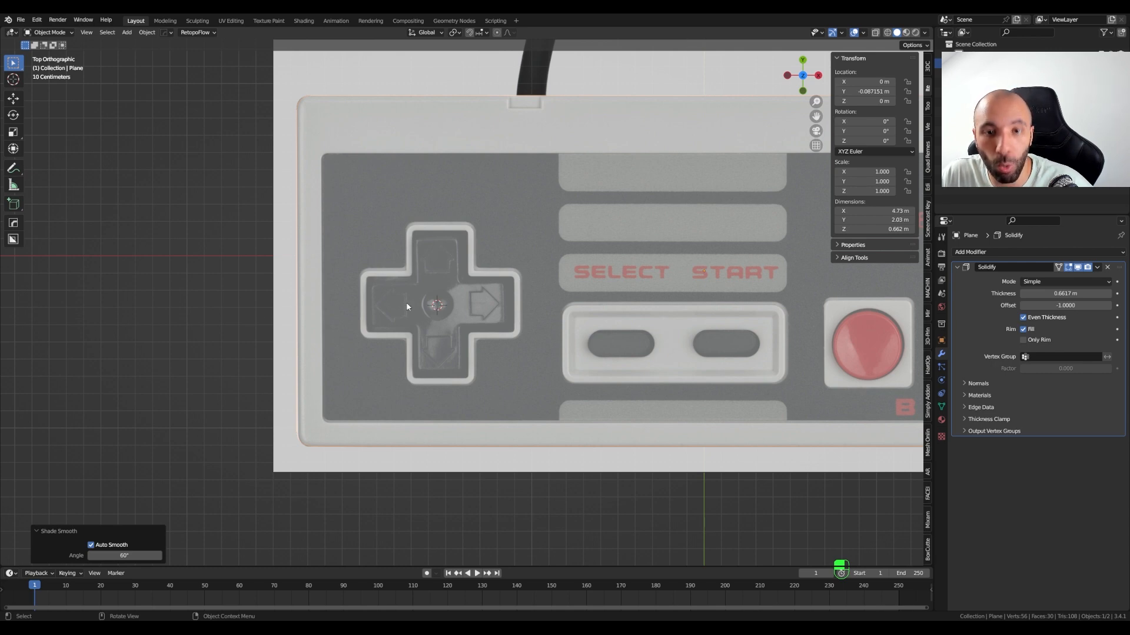
- Add a plane at the 3D cursor and scale it by about 0.387 to match the D-pad's overall extent
{"action": "key", "text": "shift+a"}
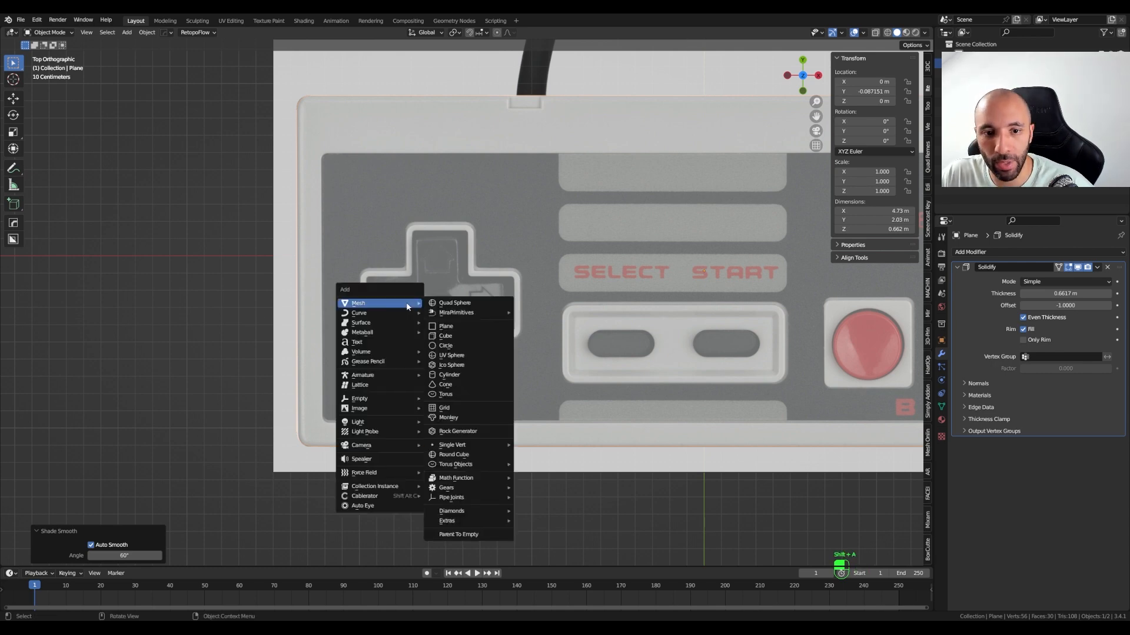
{"action": "left_click", "coordinate": [477, 330]}
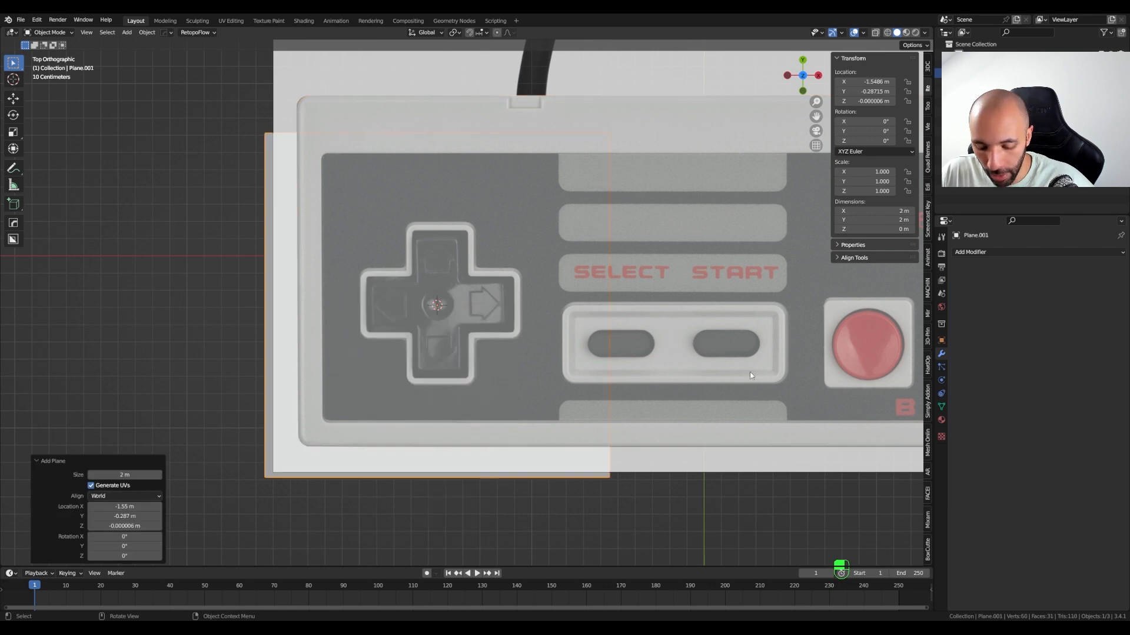
{"action": "key", "text": "s"}
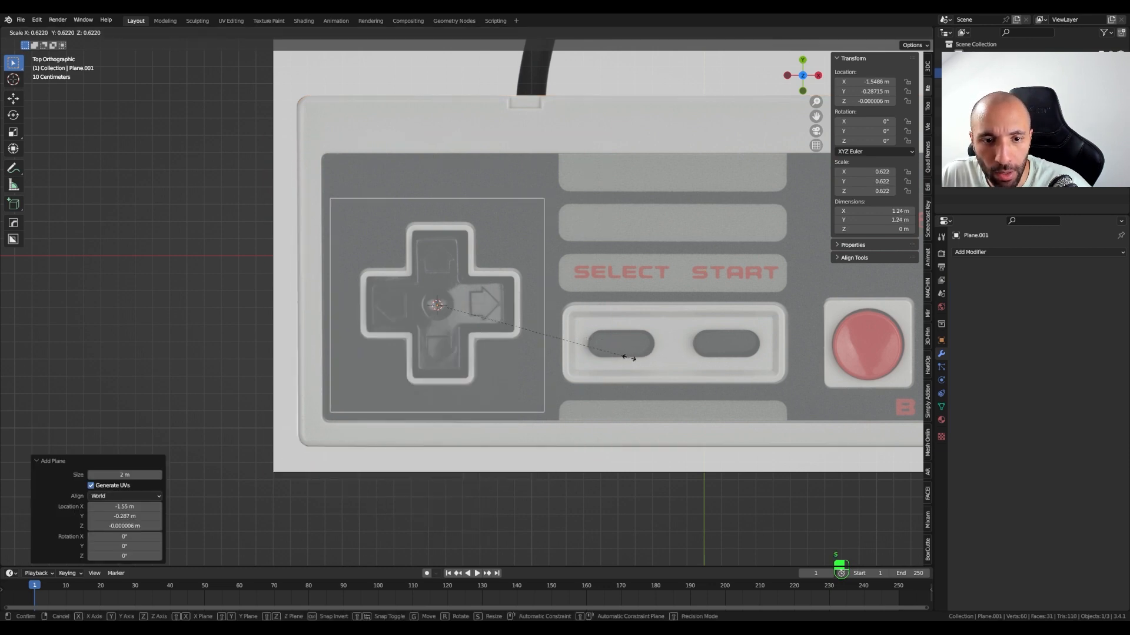
{"action": "left_click", "coordinate": [553, 349]}
- Apply the scale of the D-pad plane
{"action": "key", "text": "KP_Decimal"}
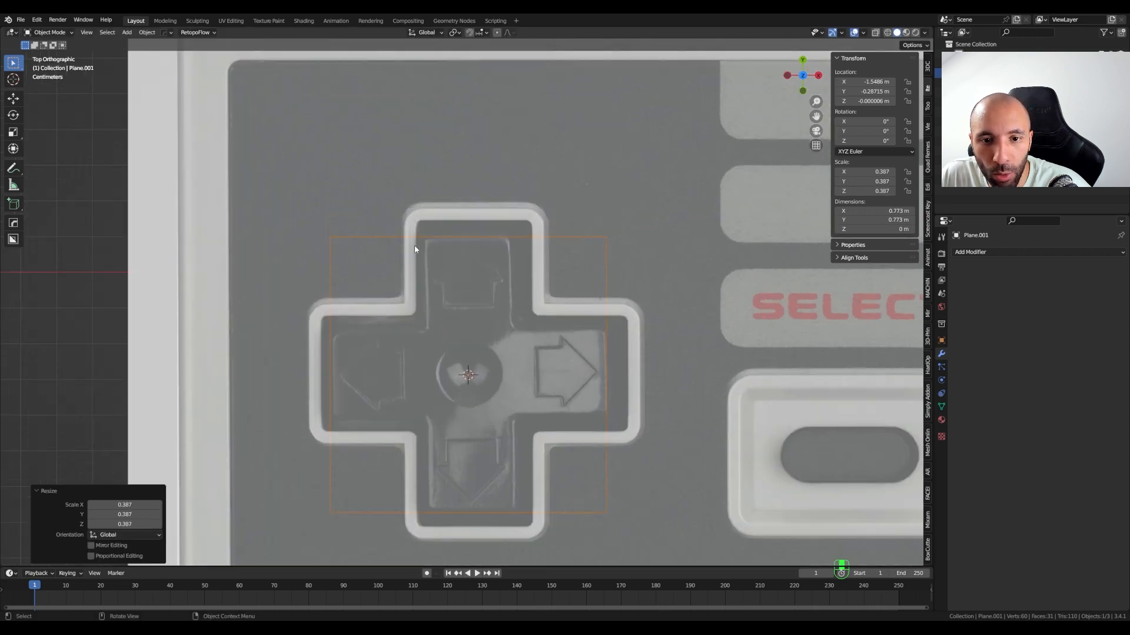
{"action": "middle_click_drag", "start_coordinate": [442, 199], "coordinate": [446, 162], "text": "shift"}
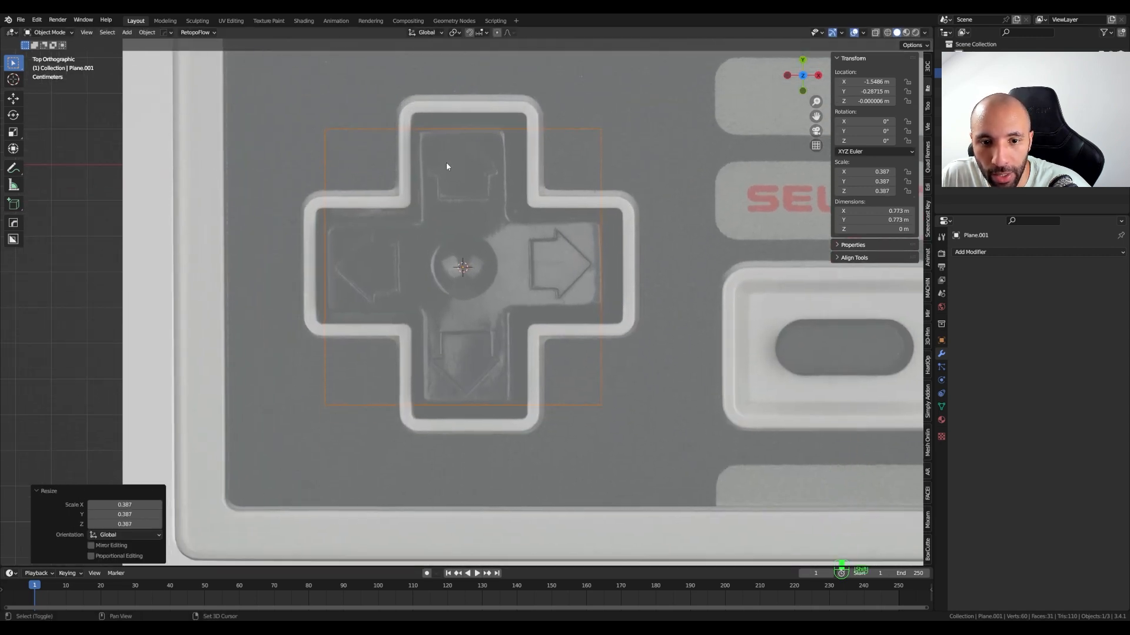
{"action": "middle_click_drag", "start_coordinate": [471, 371], "coordinate": [472, 379], "text": "shift"}
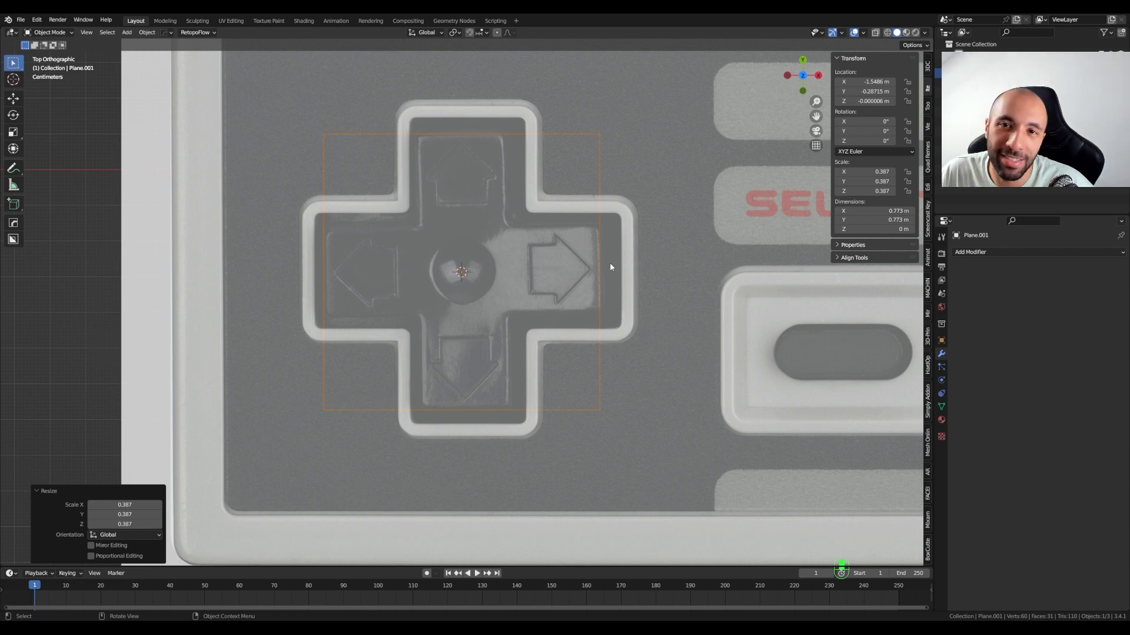
{"action": "middle_click_drag", "start_coordinate": [549, 269], "coordinate": [590, 274], "text": "shift"}
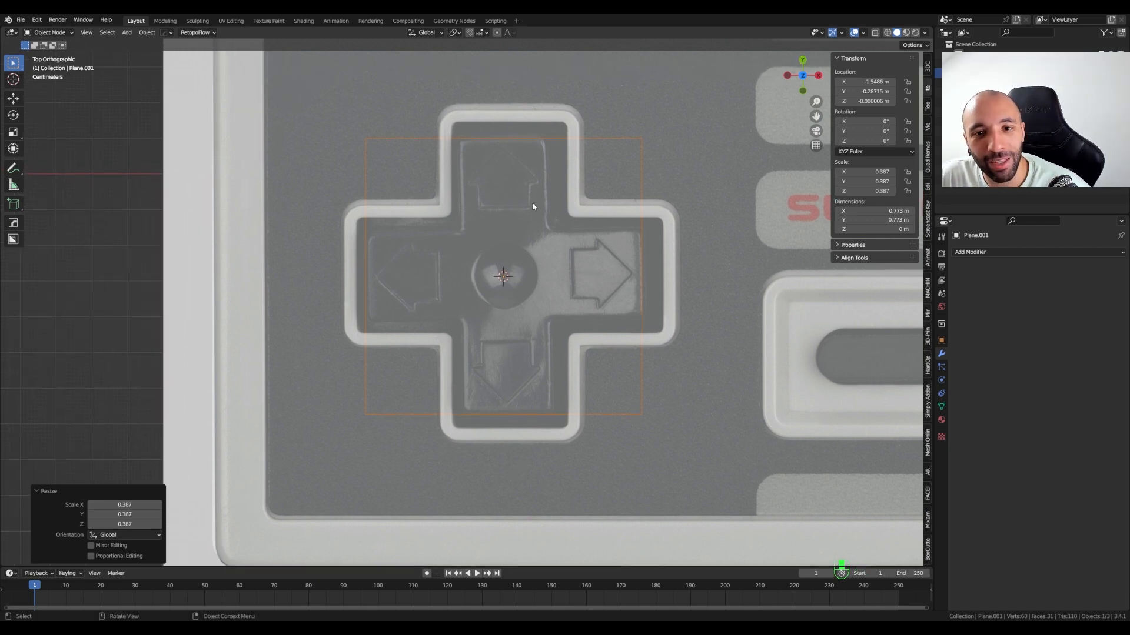
{"action": "key", "text": "ctrl+a"}
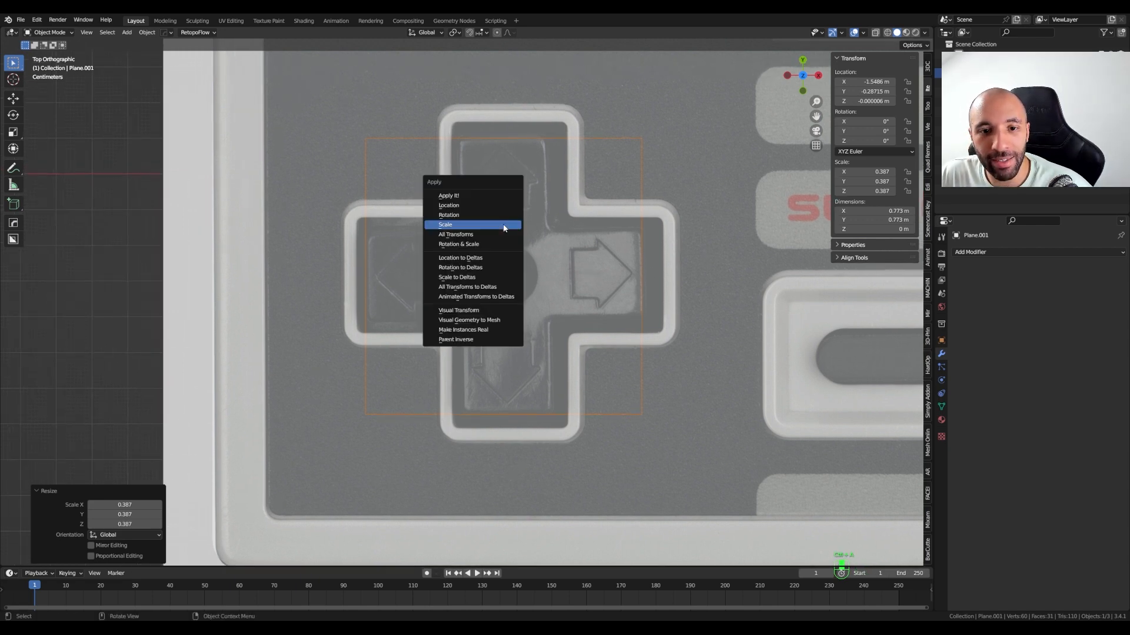
{"action": "left_click", "coordinate": [504, 229]}
- In edge Edit Mode, add one centred vertical and one centred horizontal loop cut to the D-pad plane
{"action": "key", "text": "Tab"}
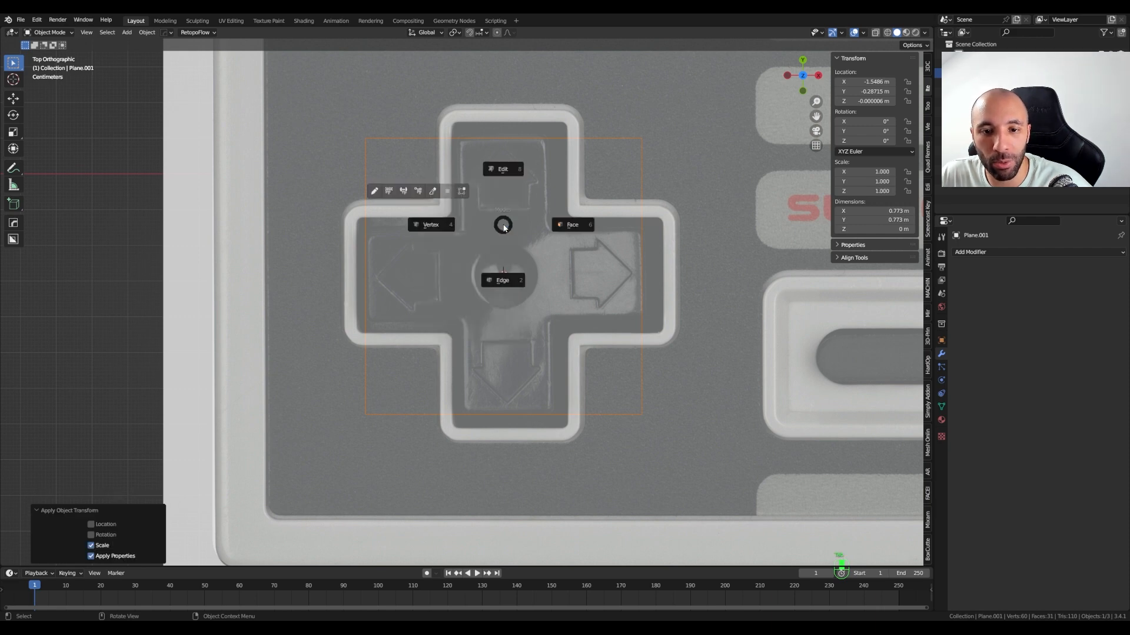
{"action": "left_click", "coordinate": [503, 281]}
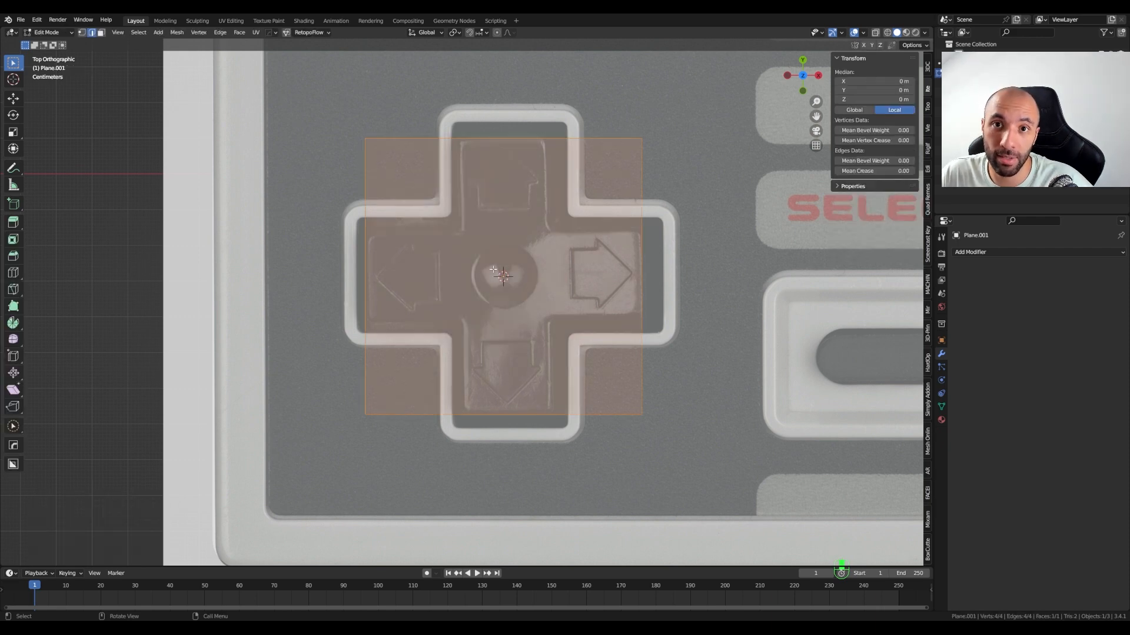
{"action": "key", "text": "ctrl+r"}
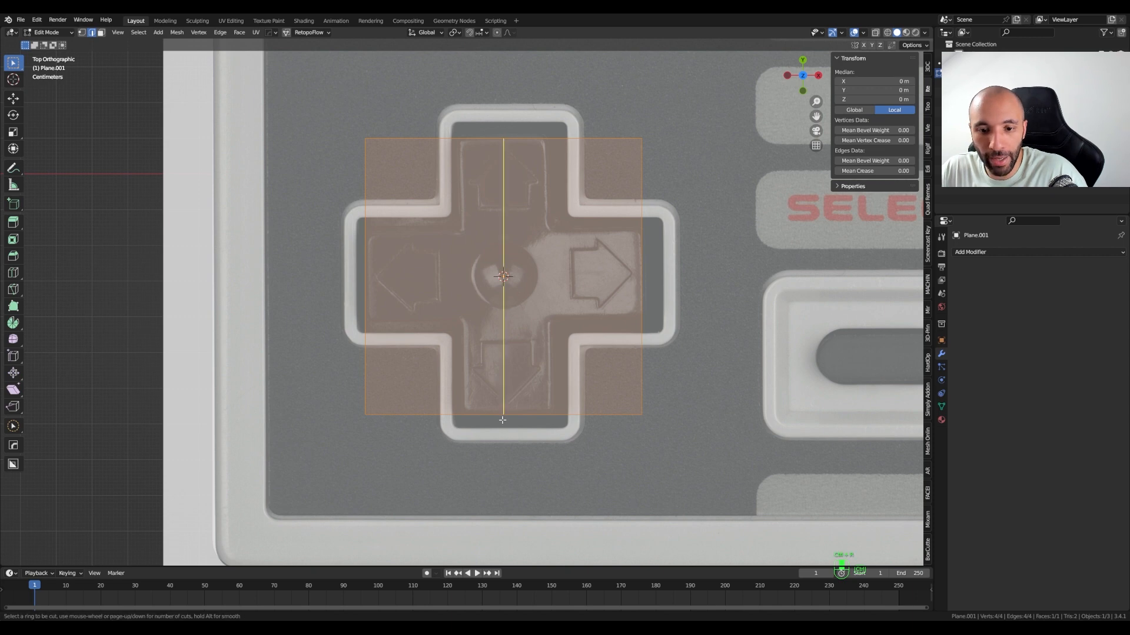
{"action": "left_click", "coordinate": [502, 417]}
{"action": "right_click", "coordinate": [503, 419]}
{"action": "key", "text": "ctrl+r"}
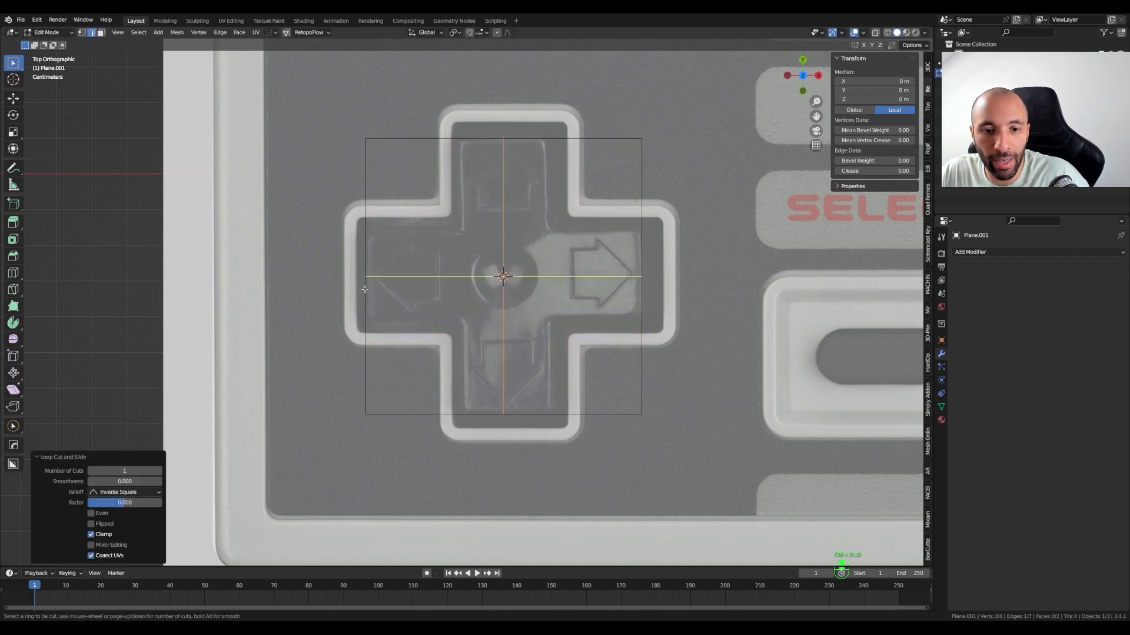
{"action": "left_click", "coordinate": [364, 289]}
{"action": "right_click", "coordinate": [529, 303]}
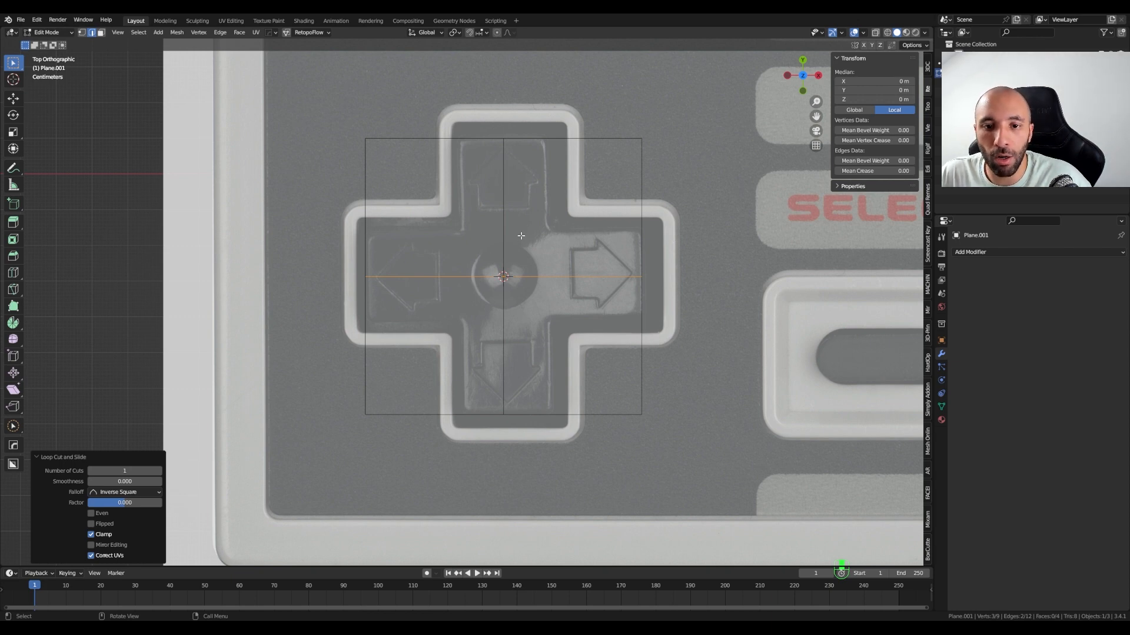
- Bevel both centre edge loops by about 0.121 m with 1 segment to match the width of the D-pad arms
{"action": "left_click", "coordinate": [502, 217], "text": "alt+shift"}
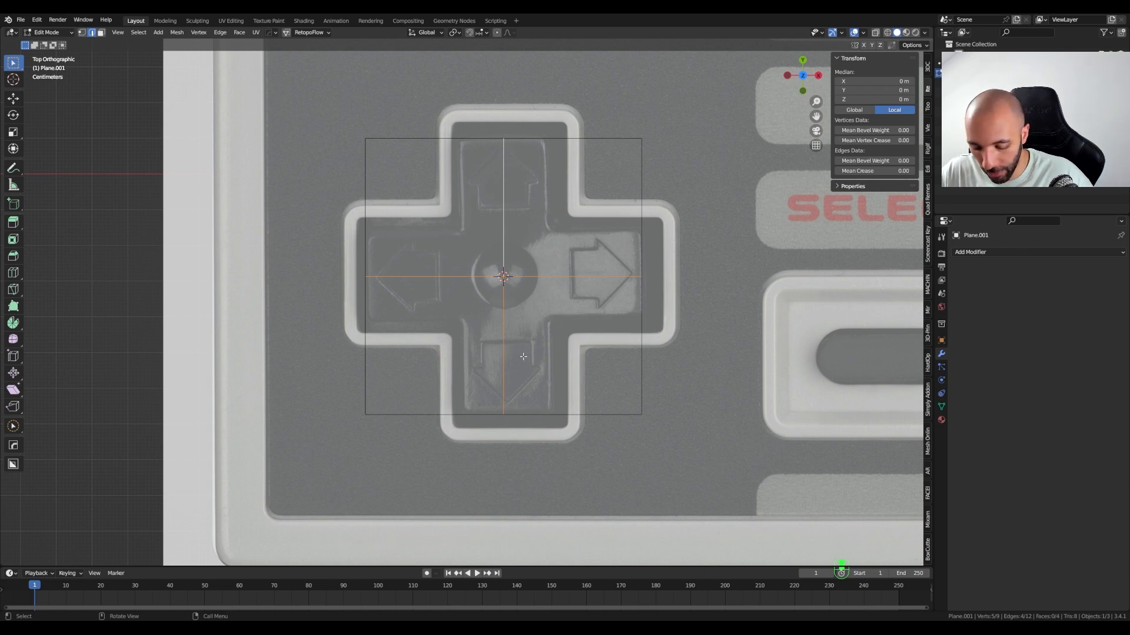
{"action": "key", "text": "ctrl+b"}
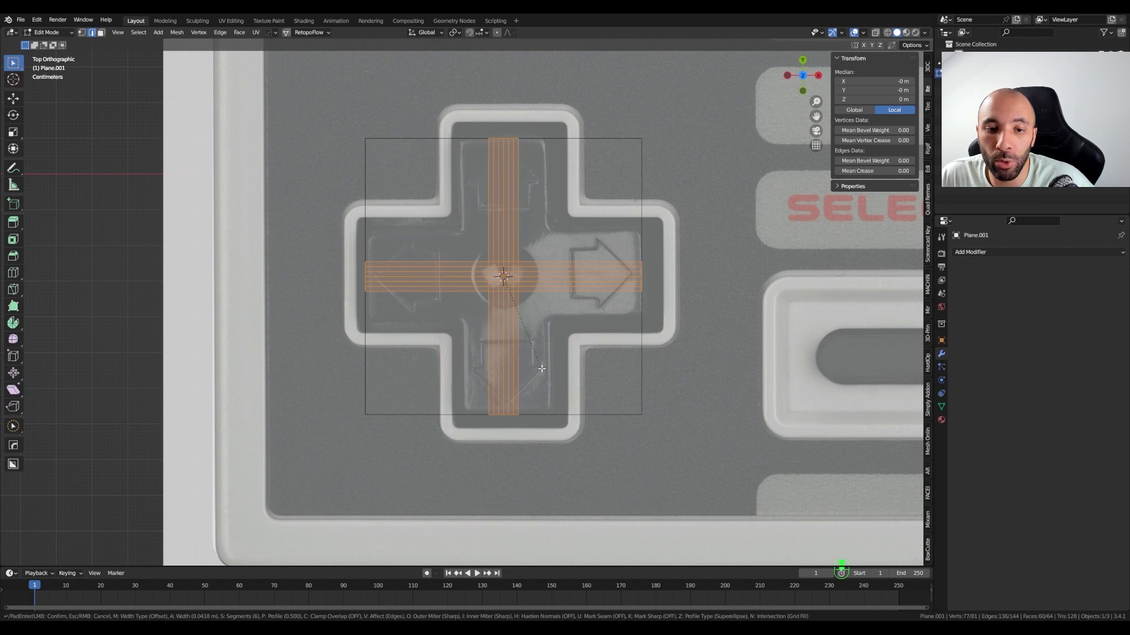
{"action": "scroll", "coordinate": [541, 369], "scroll_direction": "down", "scroll_amount": 5}
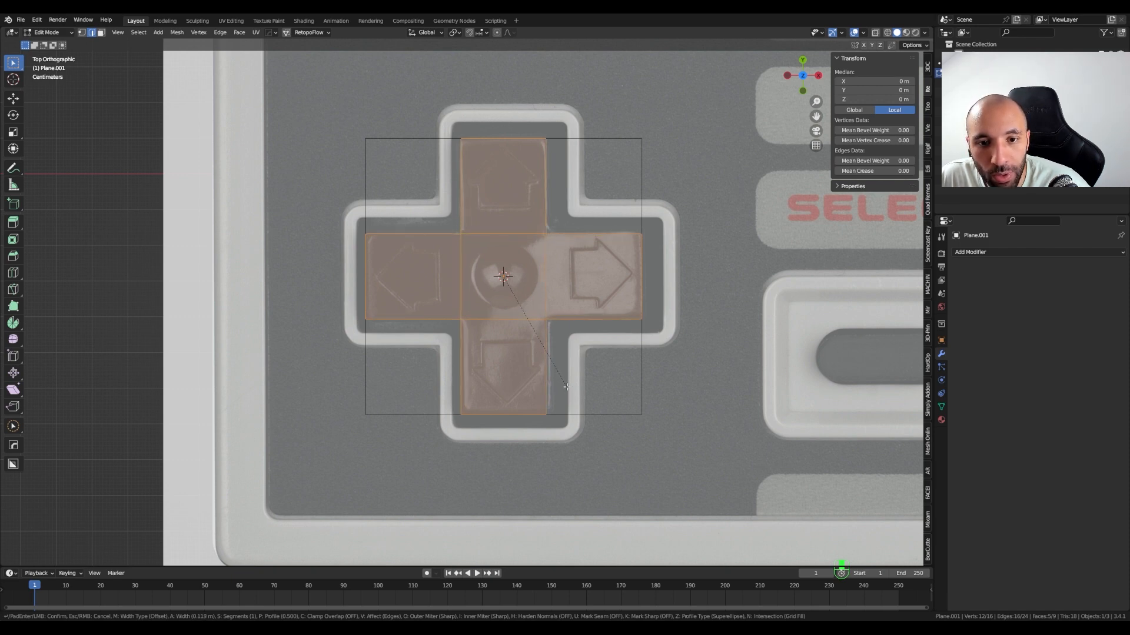
{"action": "left_click", "coordinate": [567, 388]}
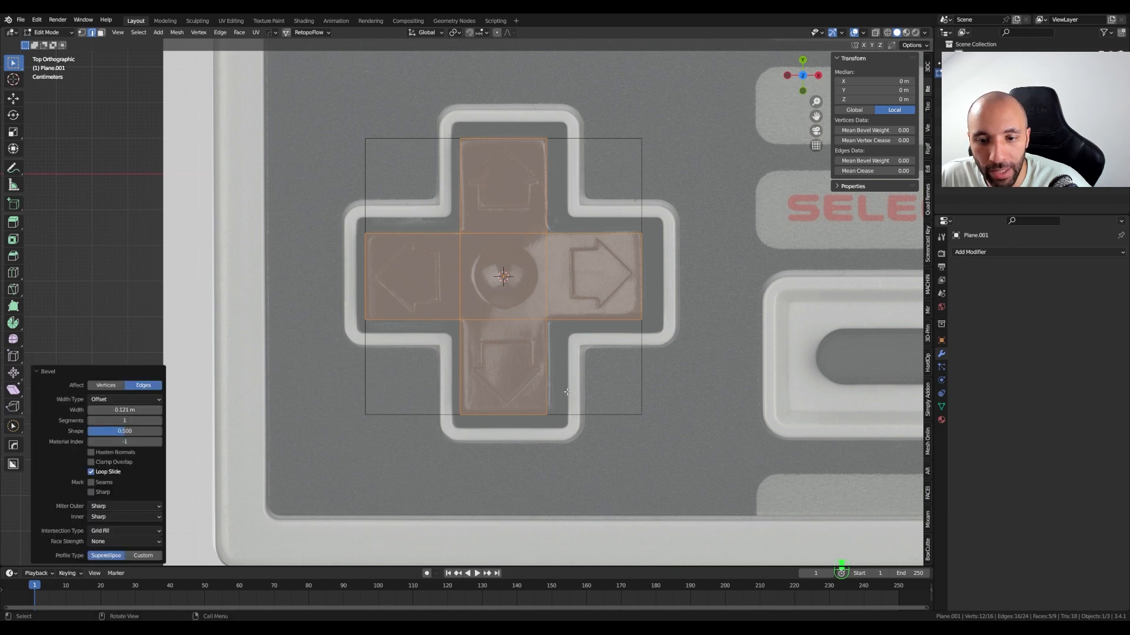
- Delete the four corner faces of the plane, leaving the cross shape of the D-pad
{"action": "left_click", "coordinate": [390, 361]}
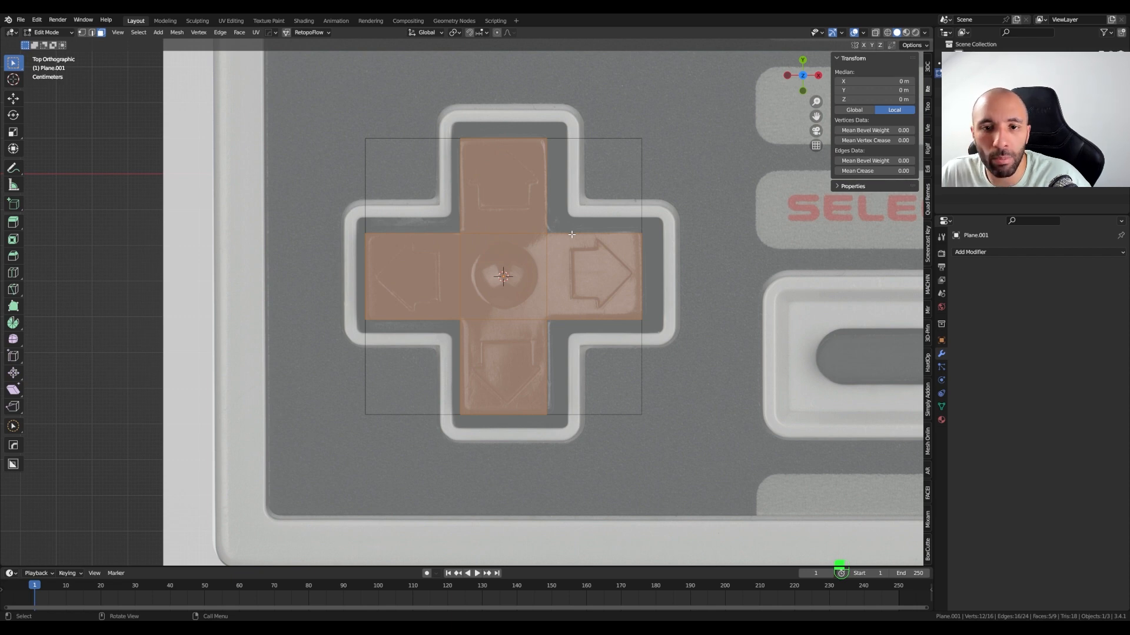
{"action": "left_click", "coordinate": [405, 181]}
{"action": "left_click", "coordinate": [590, 187], "text": "shift"}
{"action": "left_click", "coordinate": [603, 369], "text": "shift"}
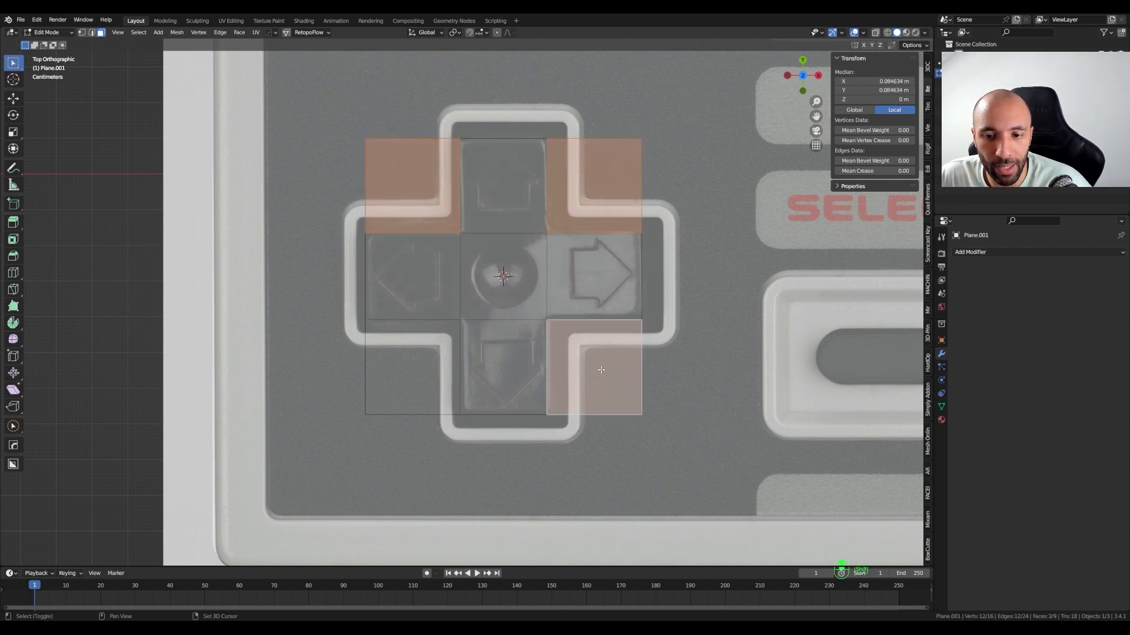
{"action": "left_click", "coordinate": [414, 379], "text": "shift"}
{"action": "key", "text": "x"}
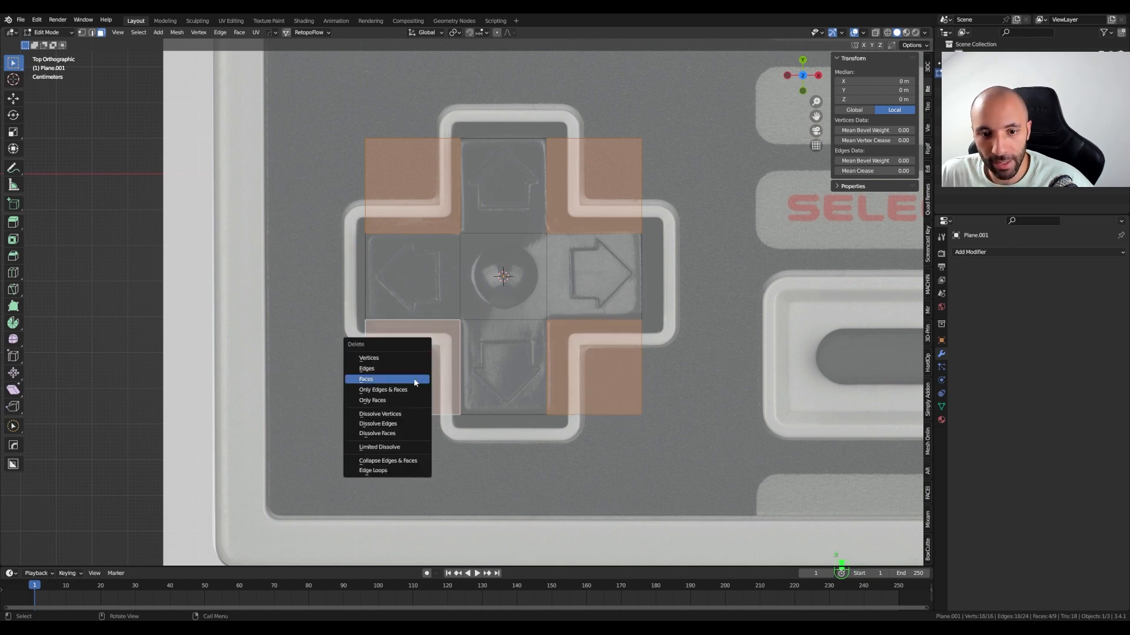
{"action": "left_click", "coordinate": [414, 379]}
- Dissolve the five faces of the cross into a single face
{"action": "left_click", "coordinate": [447, 298]}
{"action": "left_click", "coordinate": [503, 277], "text": "shift"}
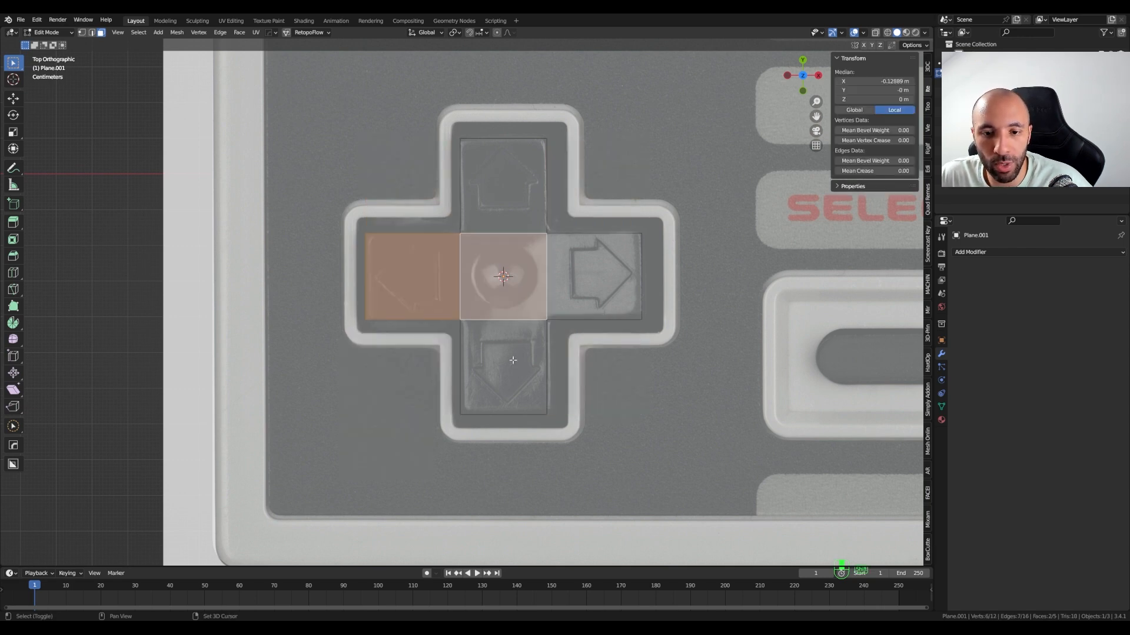
{"action": "left_click", "coordinate": [503, 368], "text": "shift"}
{"action": "left_click", "coordinate": [594, 277], "text": "shift"}
{"action": "left_click", "coordinate": [498, 215], "text": "shift"}
{"action": "key", "text": "ctrl+x"}
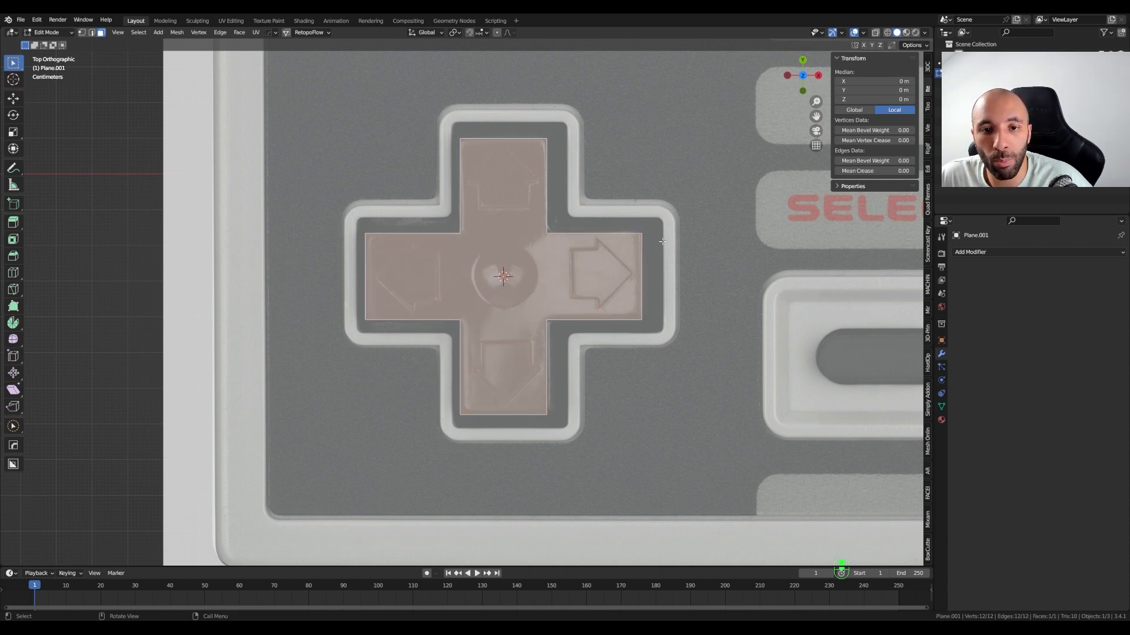
- Round the four inner corners of the cross with a vertex bevel of about 0.015 m and 4 segments
{"action": "key", "text": "1"}
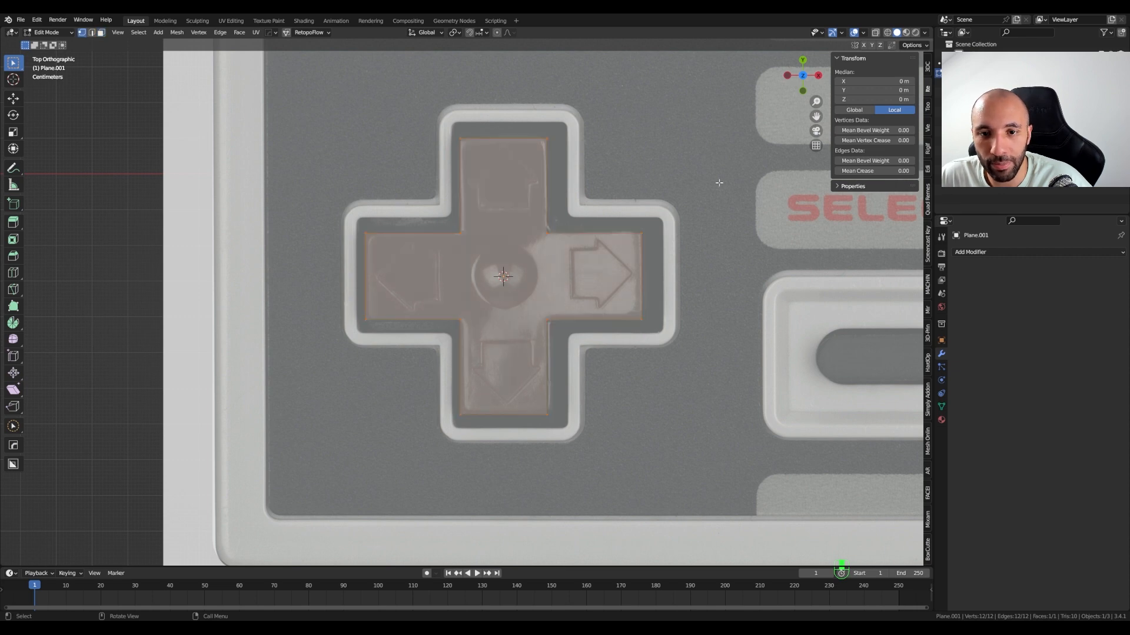
{"action": "left_click", "coordinate": [587, 240]}
{"action": "left_click", "coordinate": [460, 233], "text": "shift"}
{"action": "left_click", "coordinate": [460, 319], "text": "shift"}
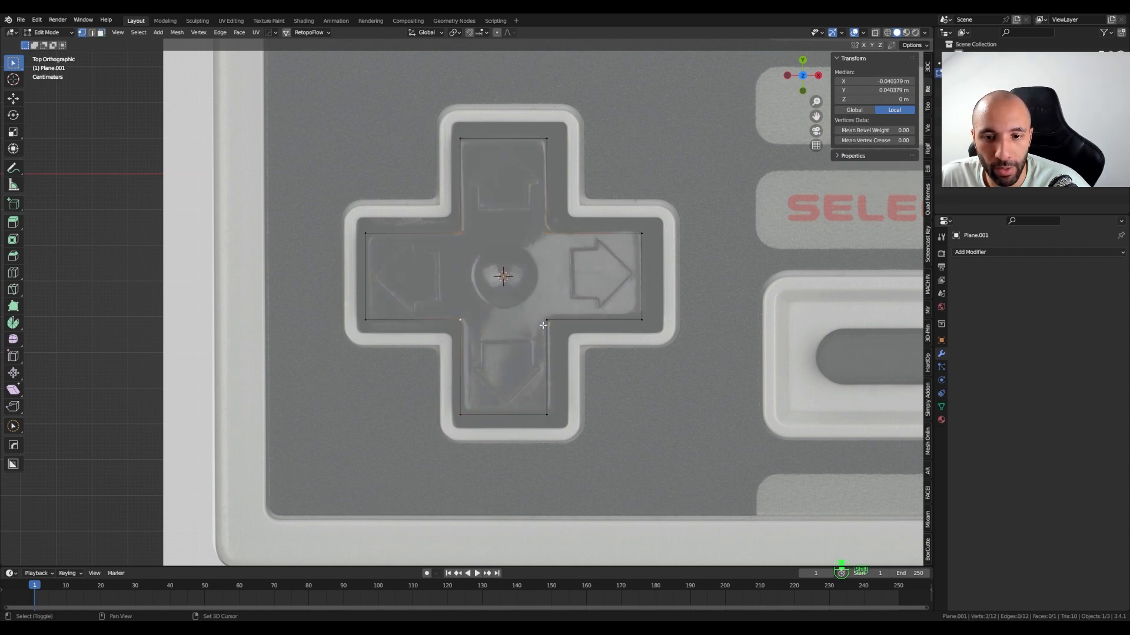
{"action": "left_click", "coordinate": [546, 320], "text": "shift"}
{"action": "scroll", "coordinate": [510, 276], "scroll_direction": "up", "scroll_amount": 2}
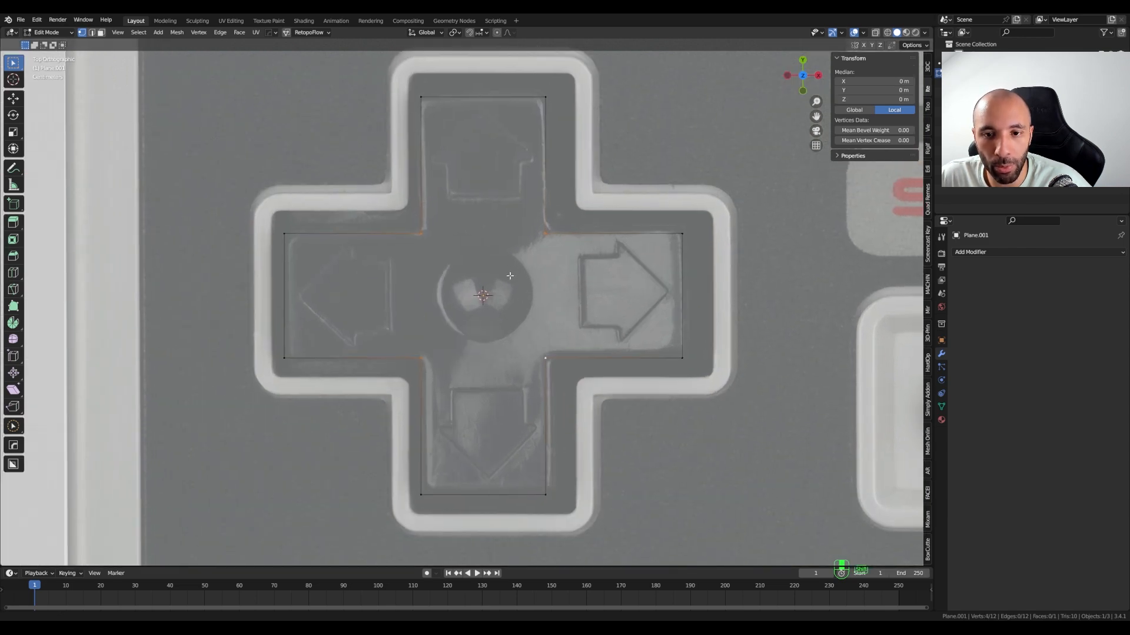
{"action": "key", "text": "ctrl+b"}
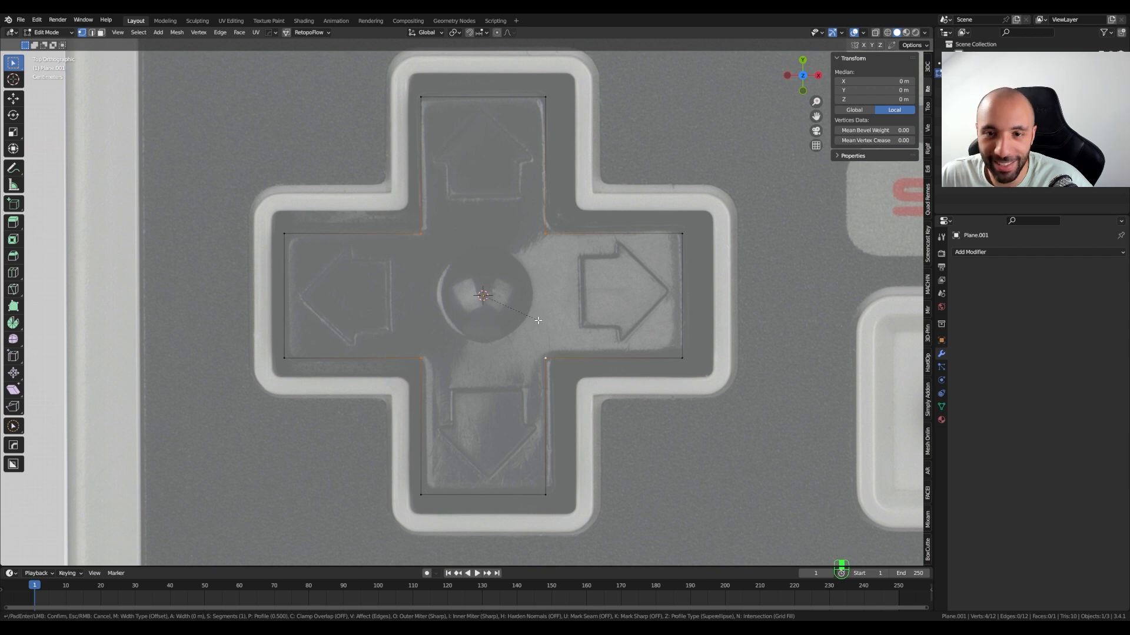
{"action": "key", "text": "v"}
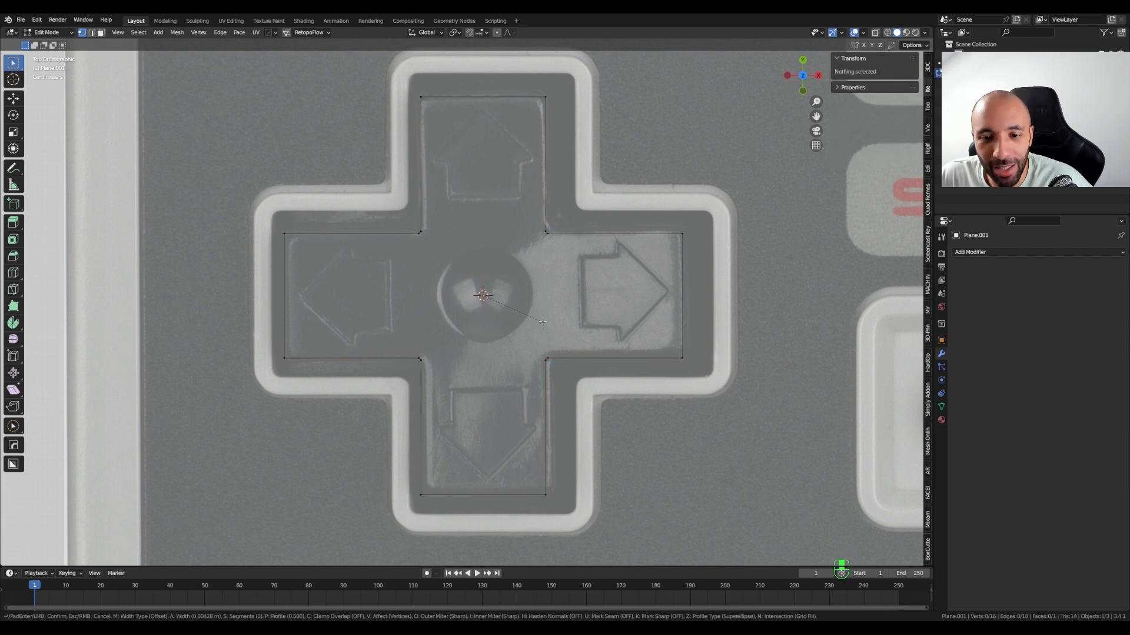
{"action": "scroll", "coordinate": [544, 322], "scroll_direction": "up", "scroll_amount": 1}
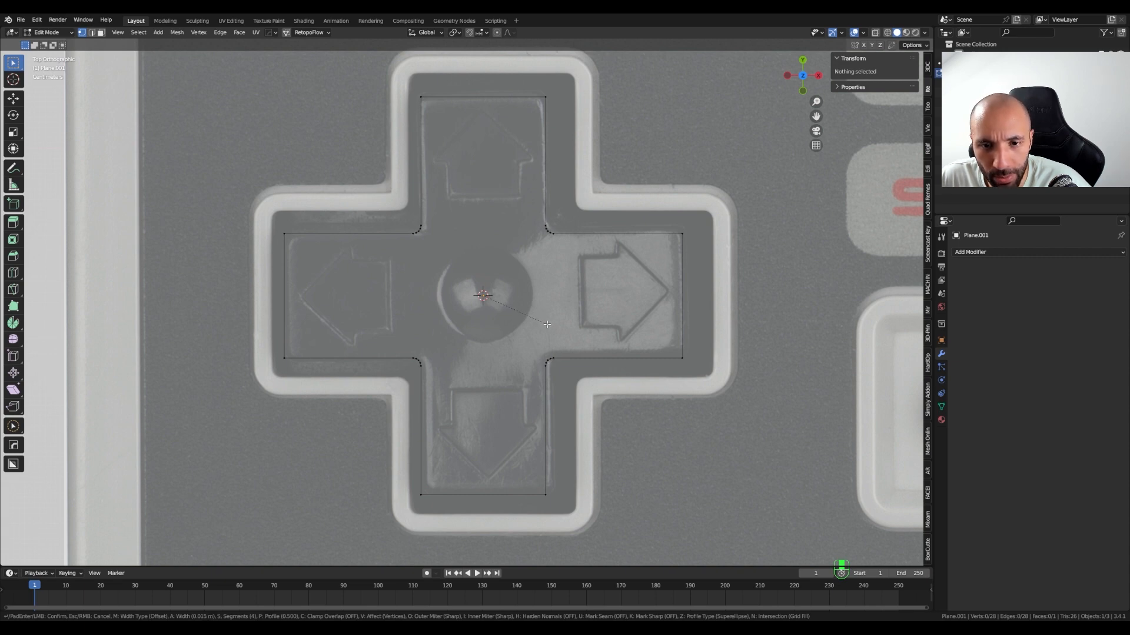
{"action": "left_click", "coordinate": [547, 324]}
- Round the eight outer corners of the cross with a 6-segment vertex bevel of about 0.024 m, extending the corner selection by mirroring across X
{"action": "scroll", "coordinate": [534, 155], "scroll_direction": "down", "scroll_amount": 2}
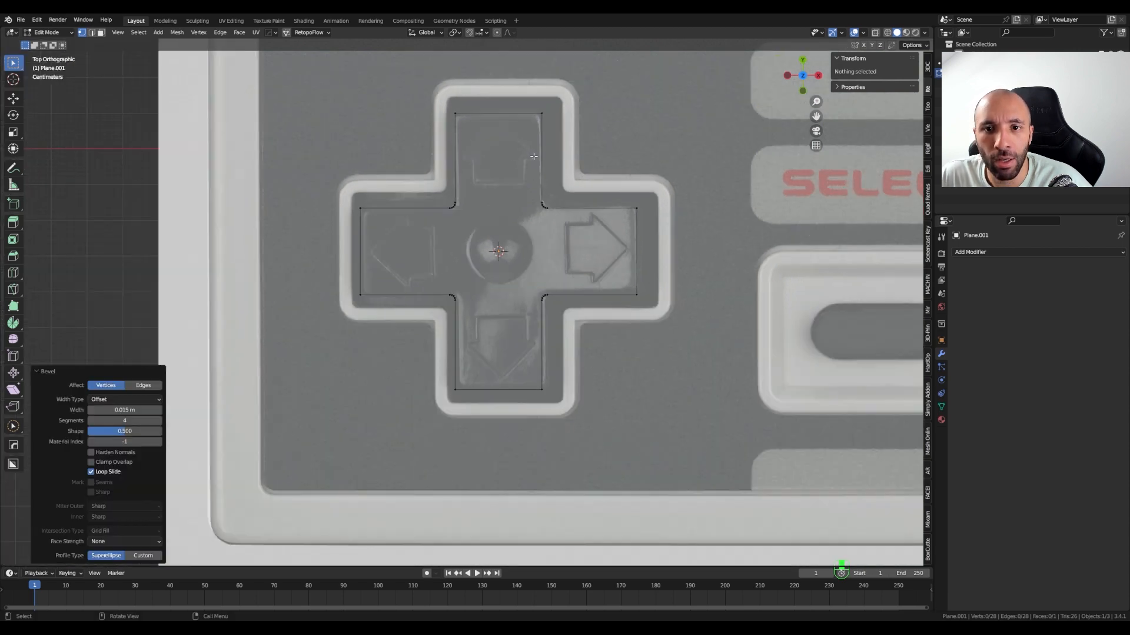
{"action": "left_click", "coordinate": [542, 114]}
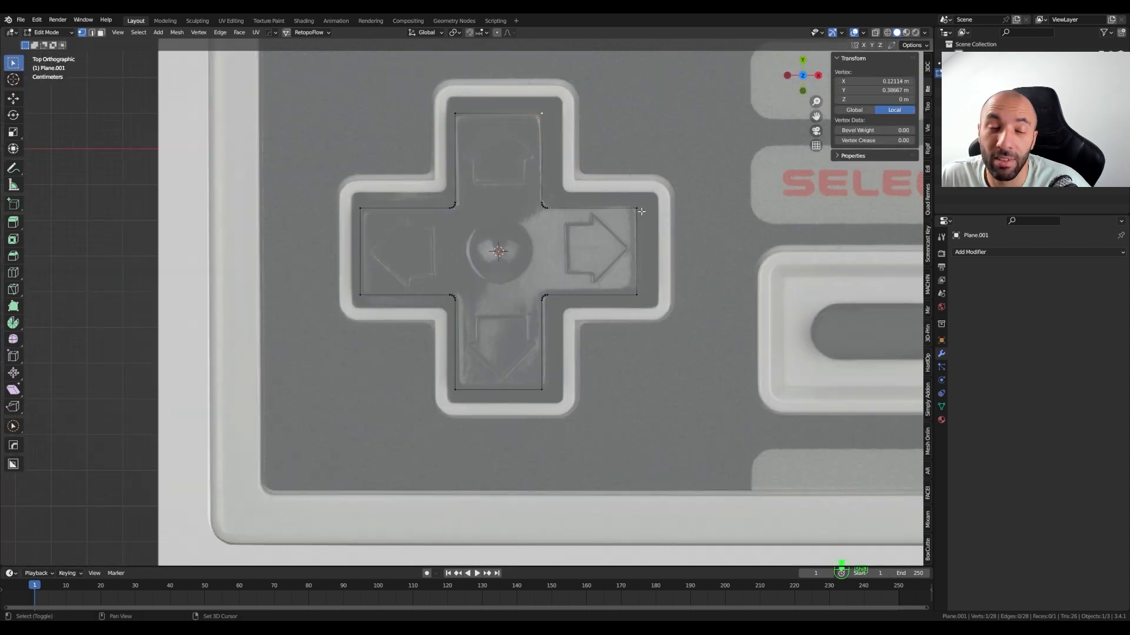
{"action": "left_click", "coordinate": [636, 294], "text": "shift"}
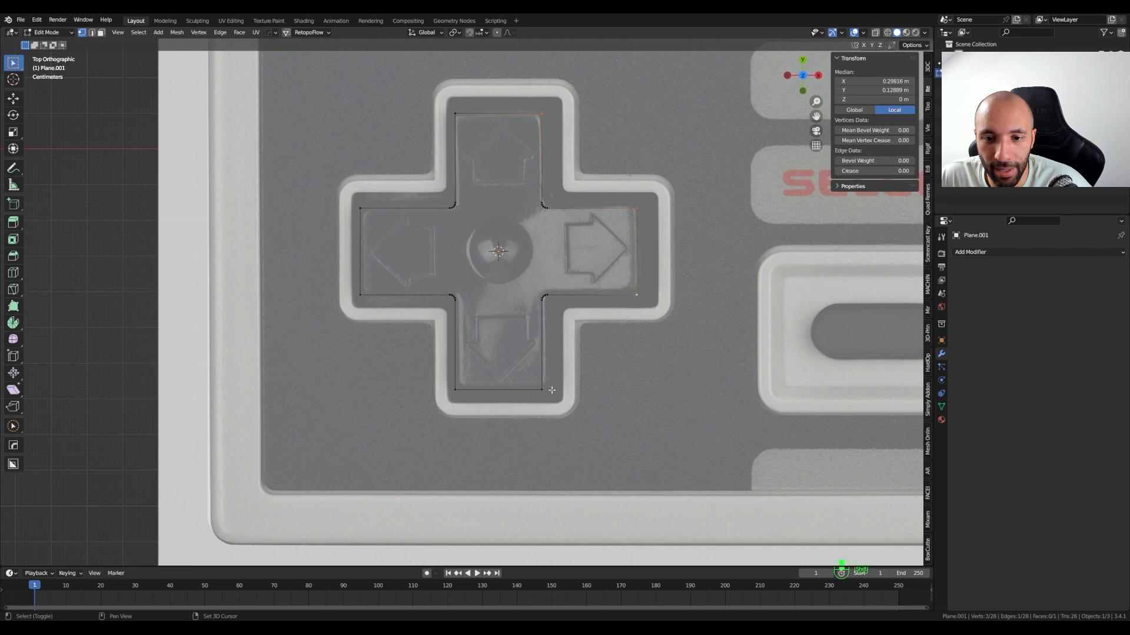
{"action": "left_click", "coordinate": [541, 389], "text": "shift"}
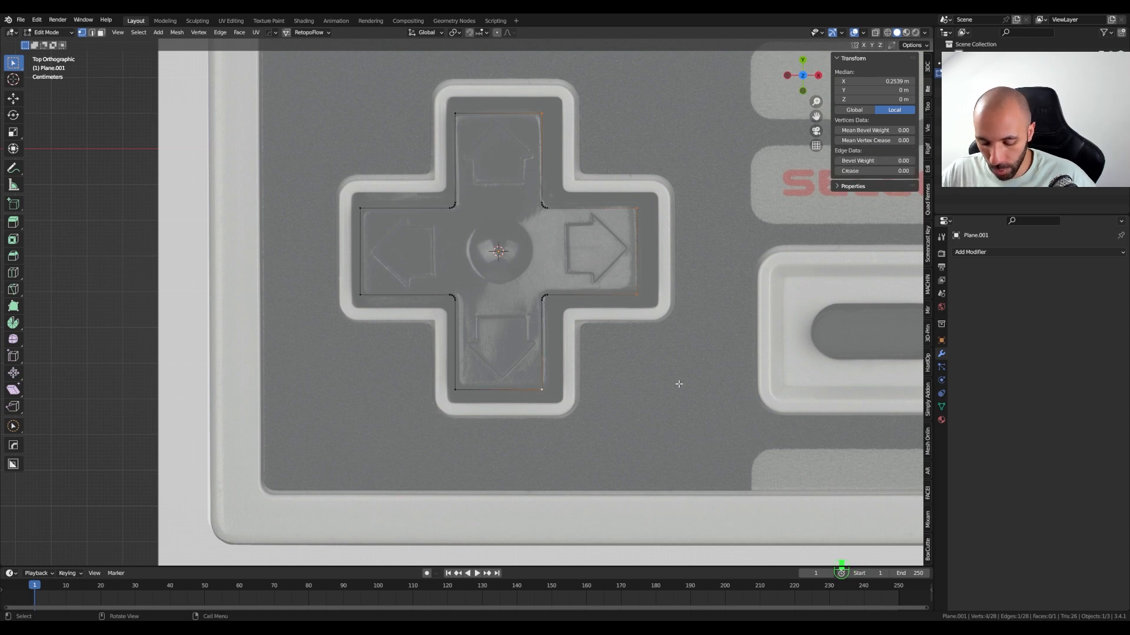
{"action": "key", "text": "ctrl+shift+m"}
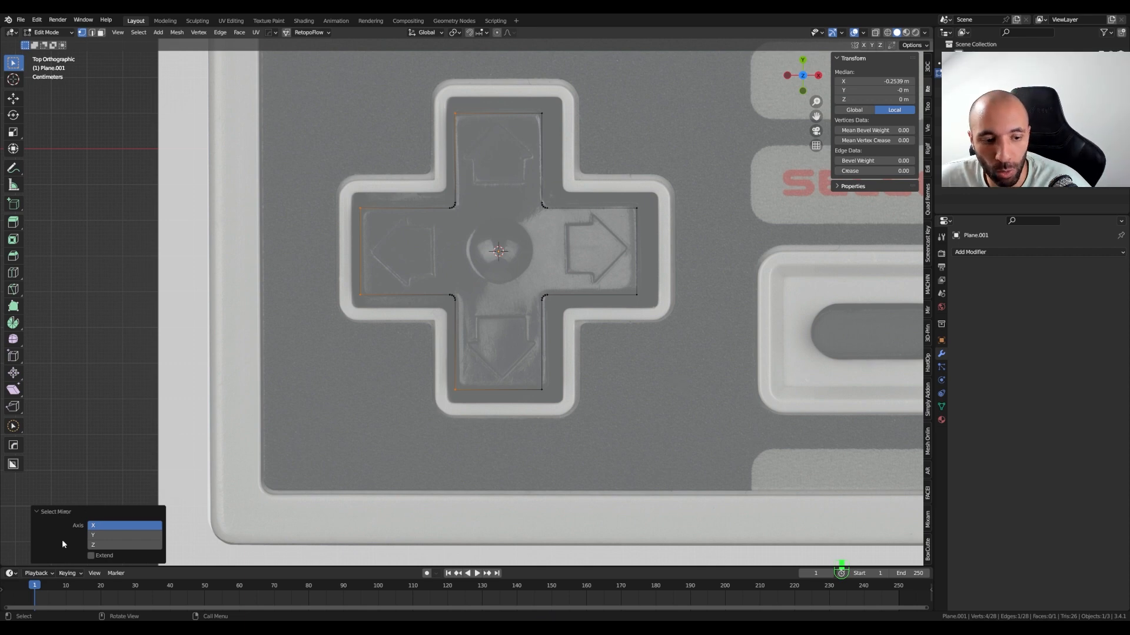
{"action": "left_click", "coordinate": [90, 555]}
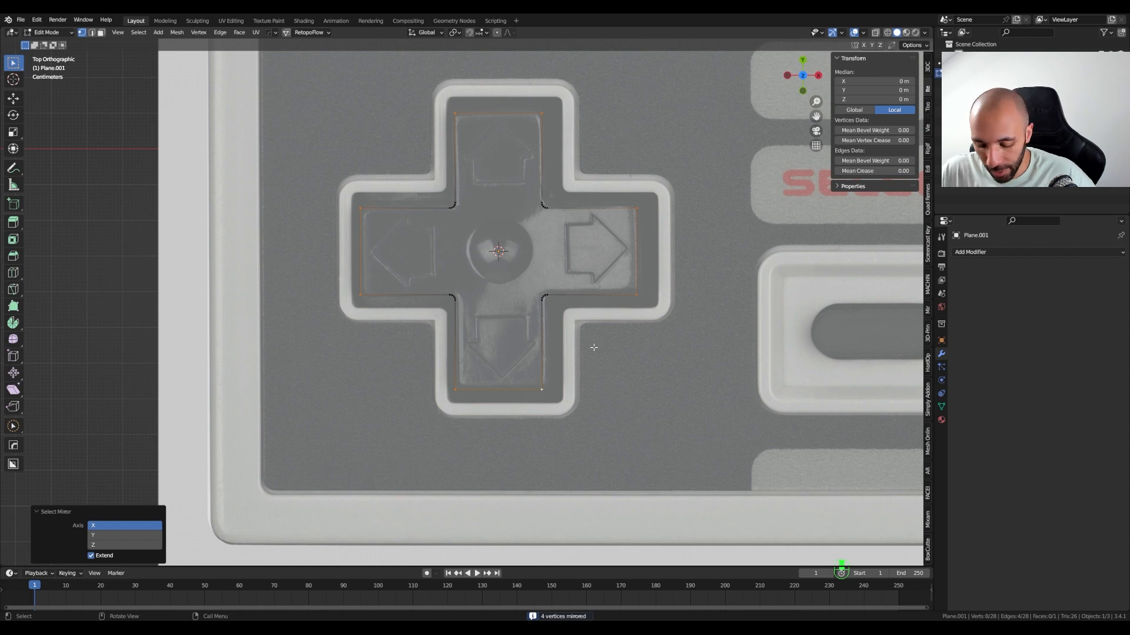
{"action": "key", "text": "ctrl+b"}
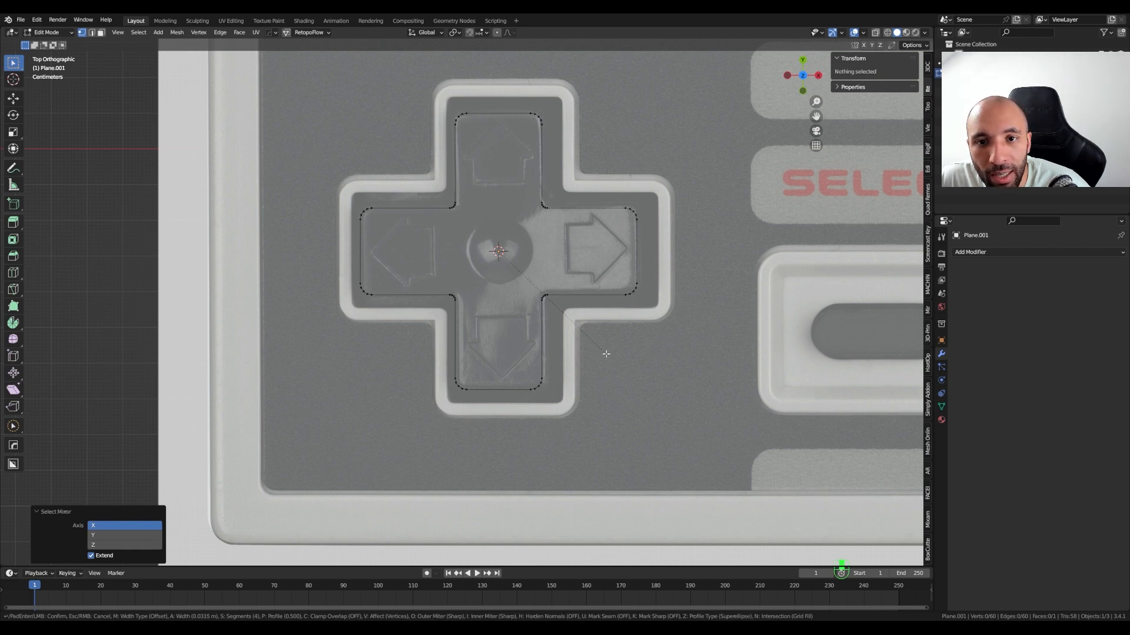
{"action": "scroll", "coordinate": [606, 355], "scroll_direction": "up", "scroll_amount": 2}
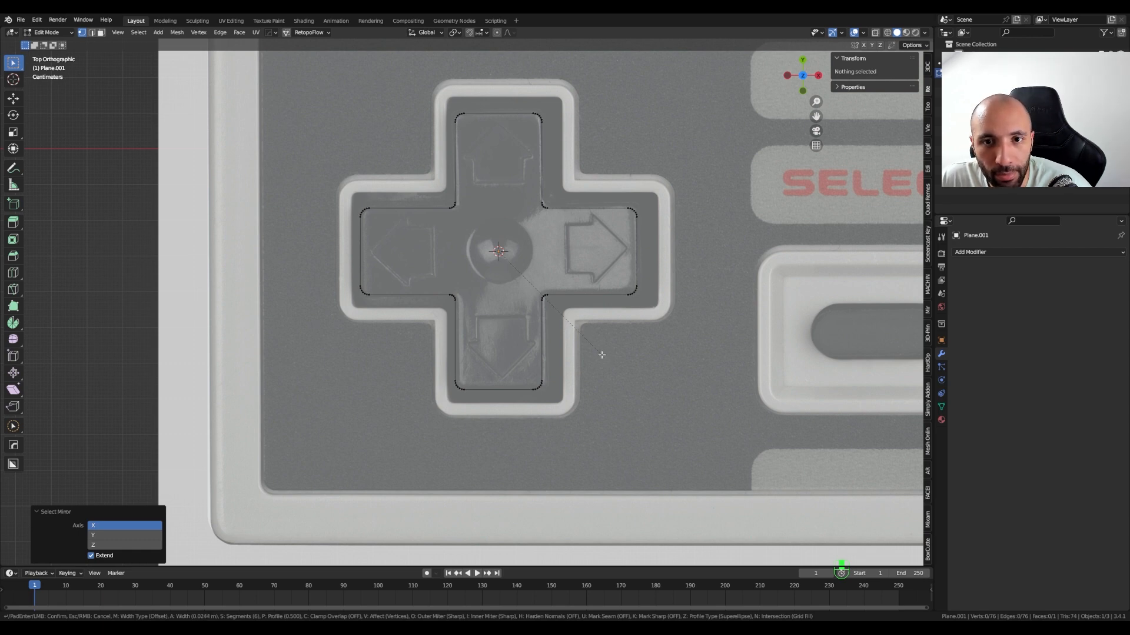
{"action": "left_click", "coordinate": [602, 355]}
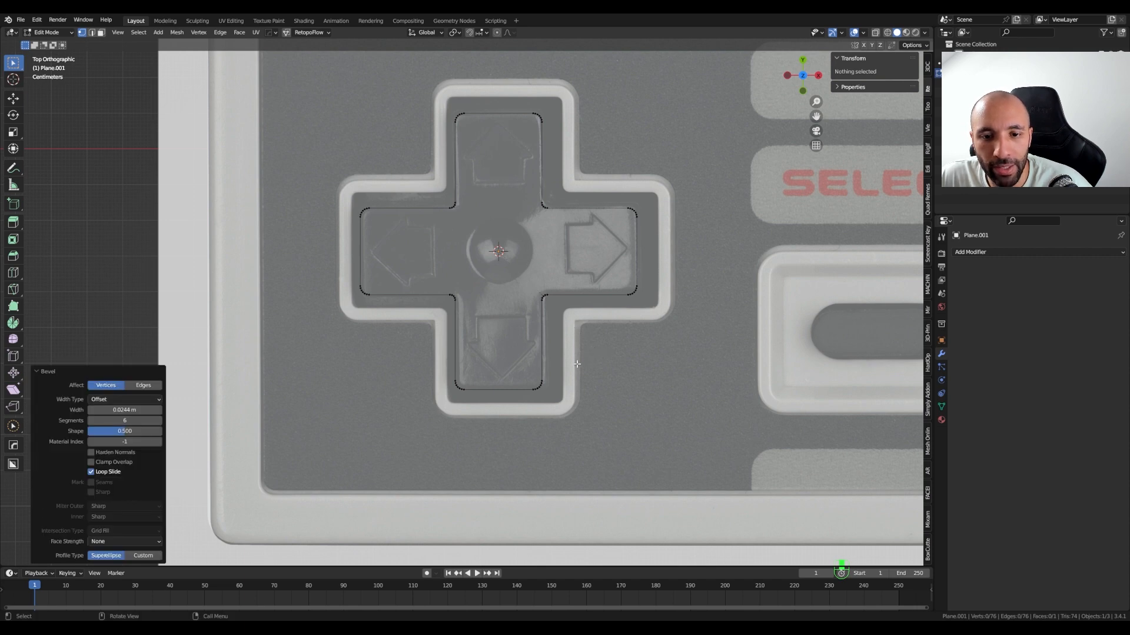
- Add a Solidify modifier to the cross with Even Thickness on, offset 1 and a thickness of about 0.143 m
{"action": "middle_click_drag", "start_coordinate": [553, 365], "coordinate": [652, 290]}
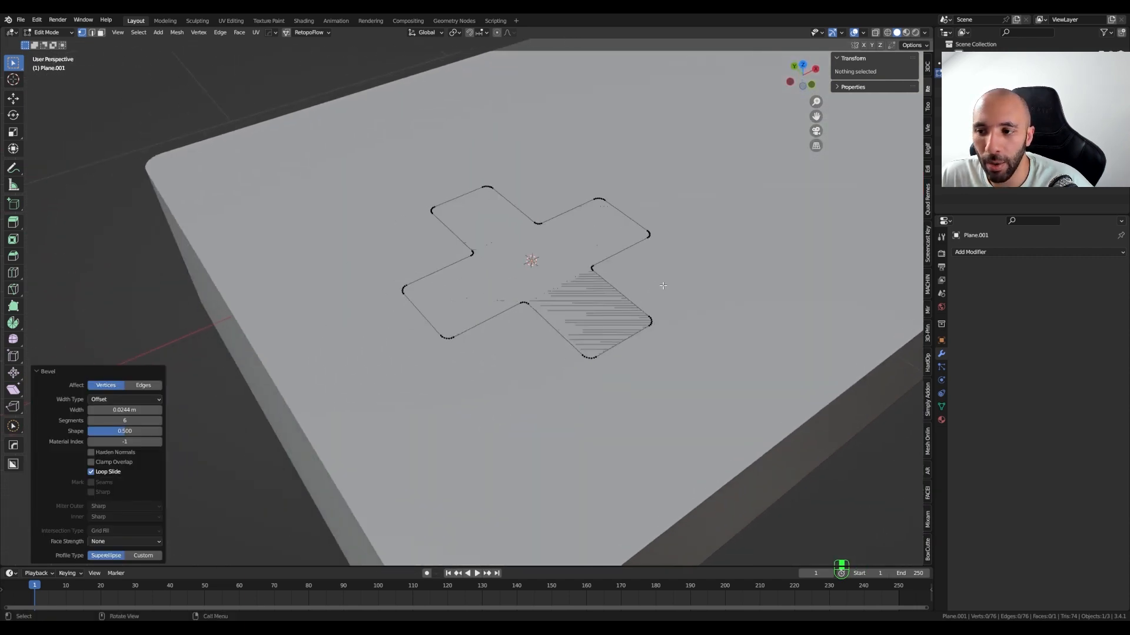
{"action": "left_click", "coordinate": [953, 255]}
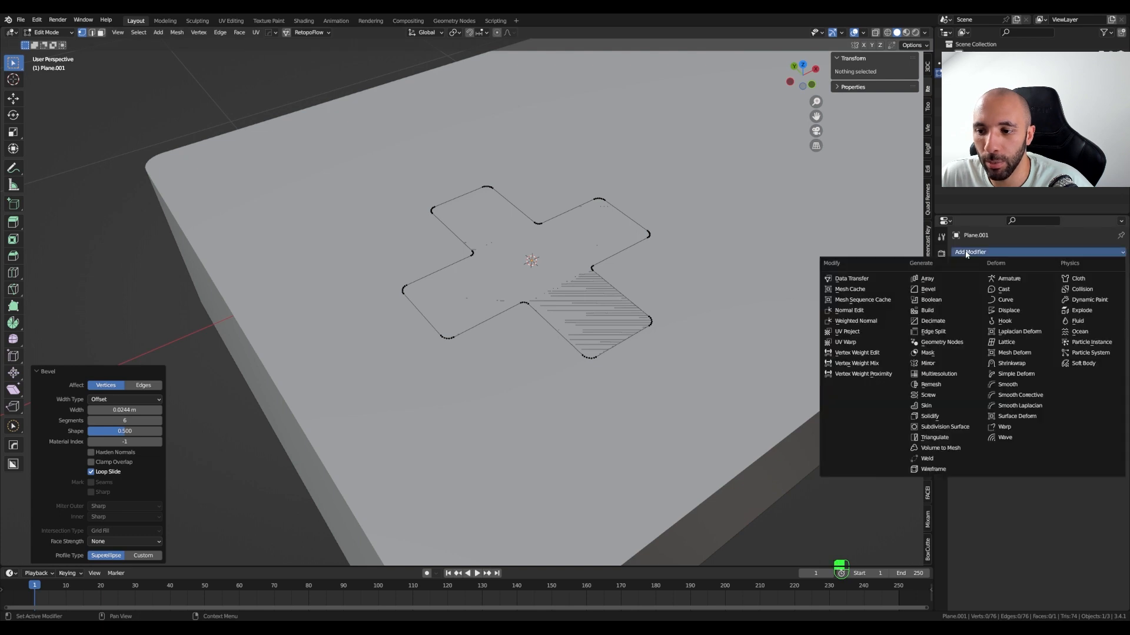
{"action": "left_click", "coordinate": [947, 419]}
{"action": "left_click", "coordinate": [1024, 318]}
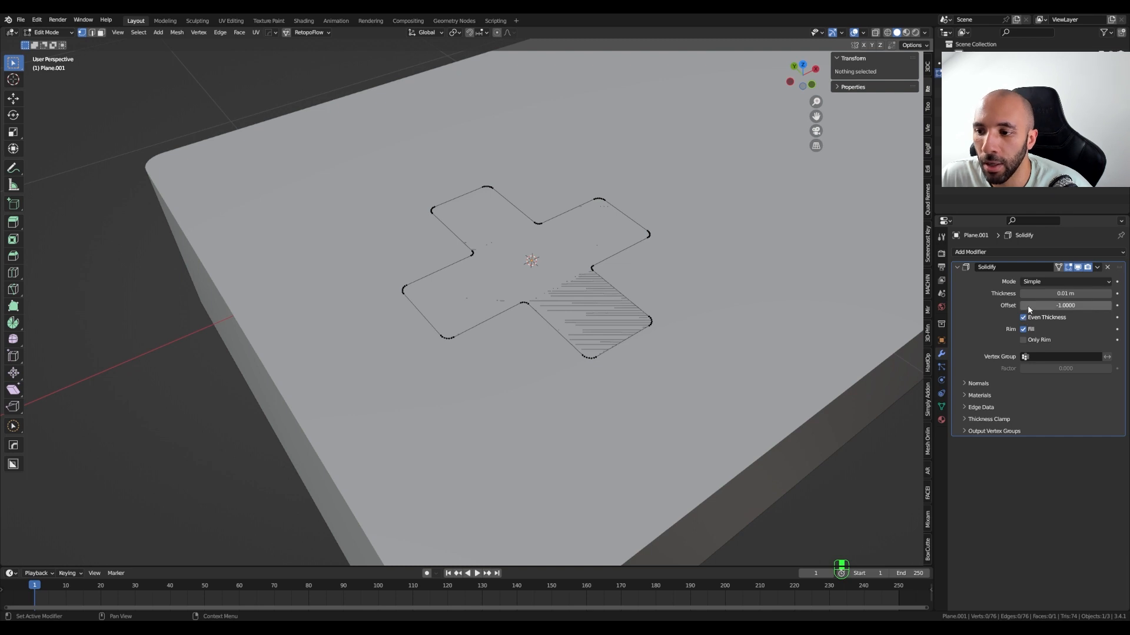
{"action": "left_click_drag", "start_coordinate": [1027, 306], "coordinate": [1112, 309]}
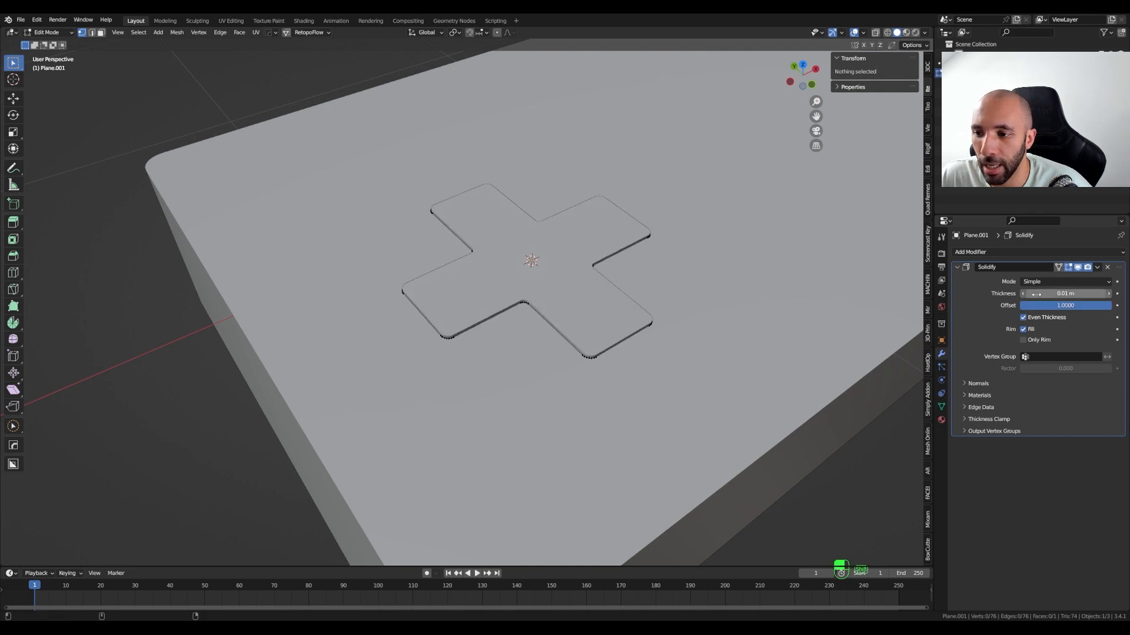
{"action": "left_click_drag", "start_coordinate": [1035, 295], "coordinate": [1117, 295], "text": "shift"}
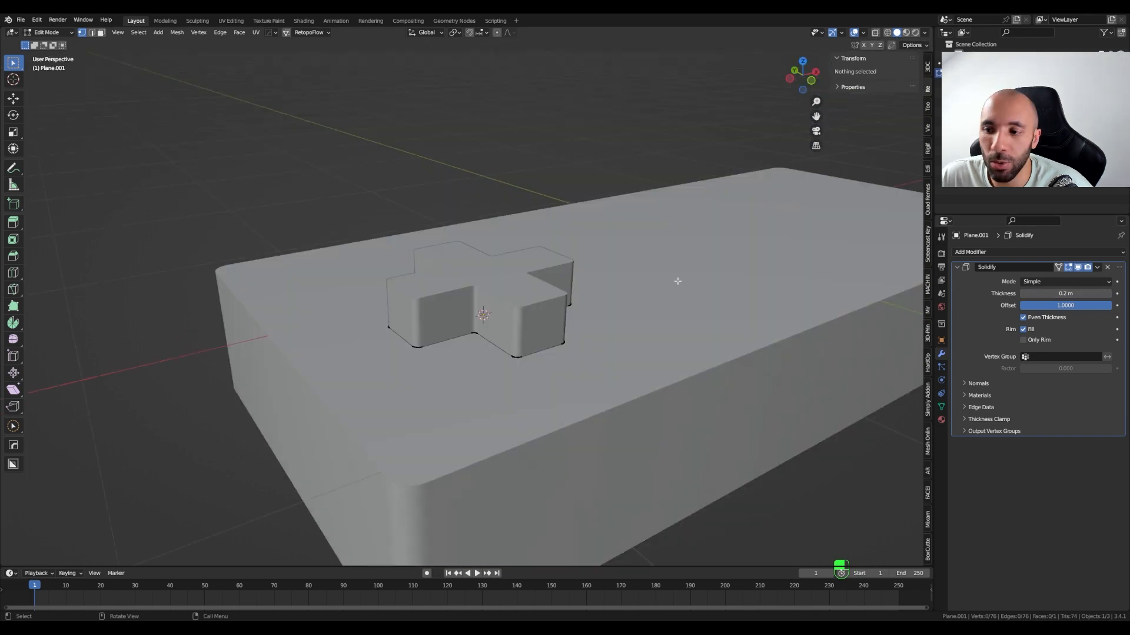
{"action": "left_click_drag", "start_coordinate": [1089, 294], "coordinate": [1067, 295], "text": "shift"}
- Return to Object Mode in top view and place the 3D cursor at the centre of the Select button in the reference
{"action": "key", "text": "KP_7"}
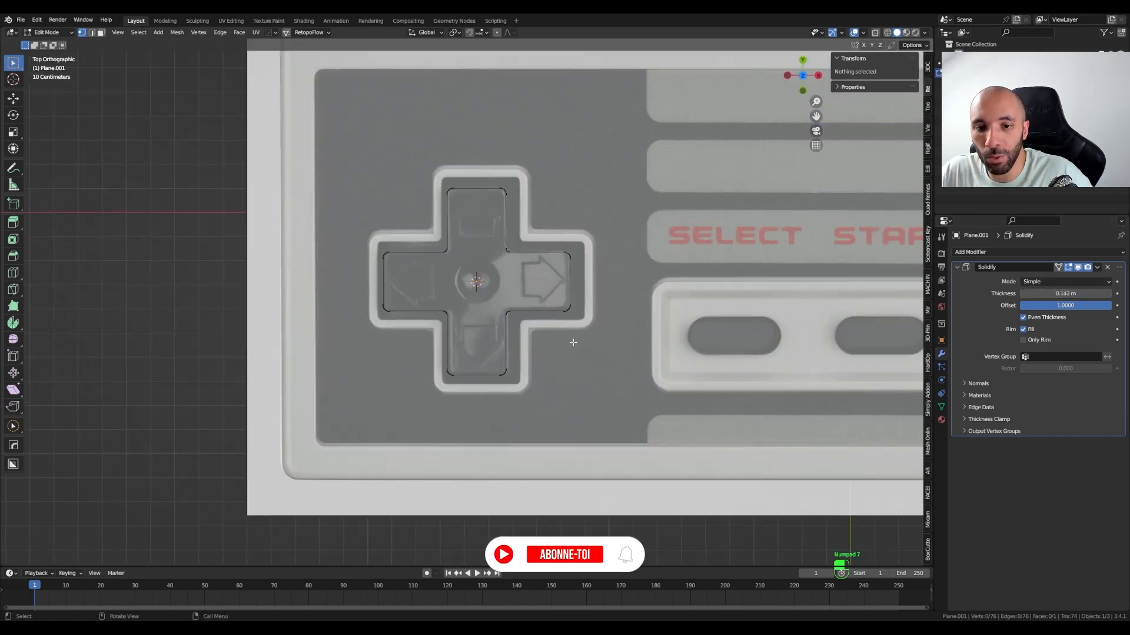
{"action": "middle_click_drag", "start_coordinate": [650, 336], "coordinate": [517, 366], "text": "shift"}
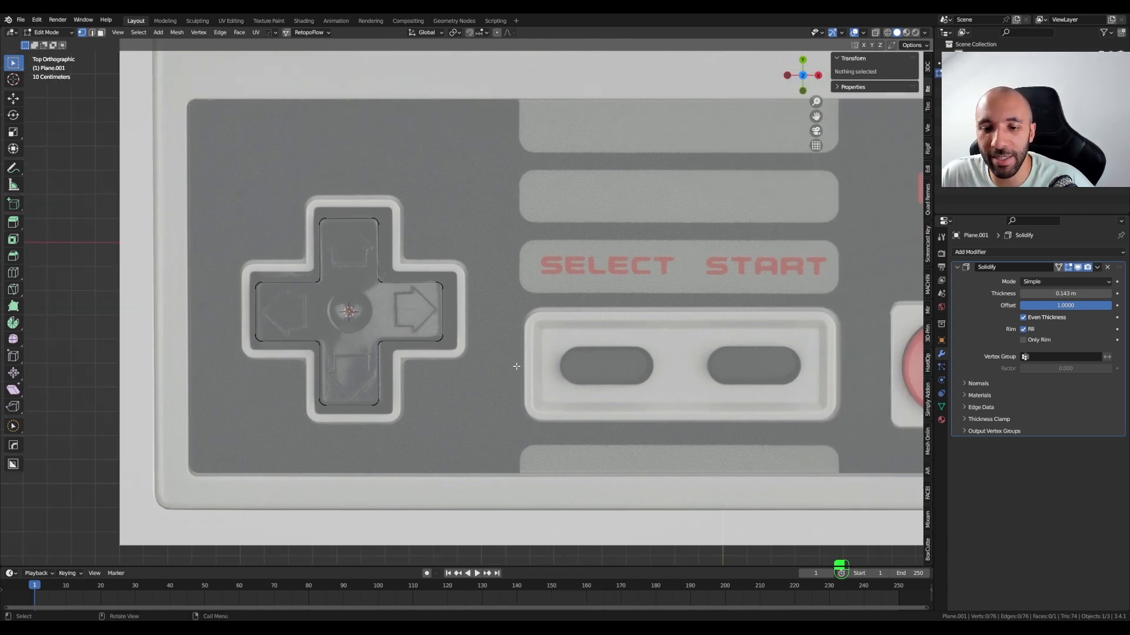
{"action": "key", "text": "Tab"}
{"action": "middle_click_drag", "start_coordinate": [586, 411], "coordinate": [546, 370], "text": "shift"}
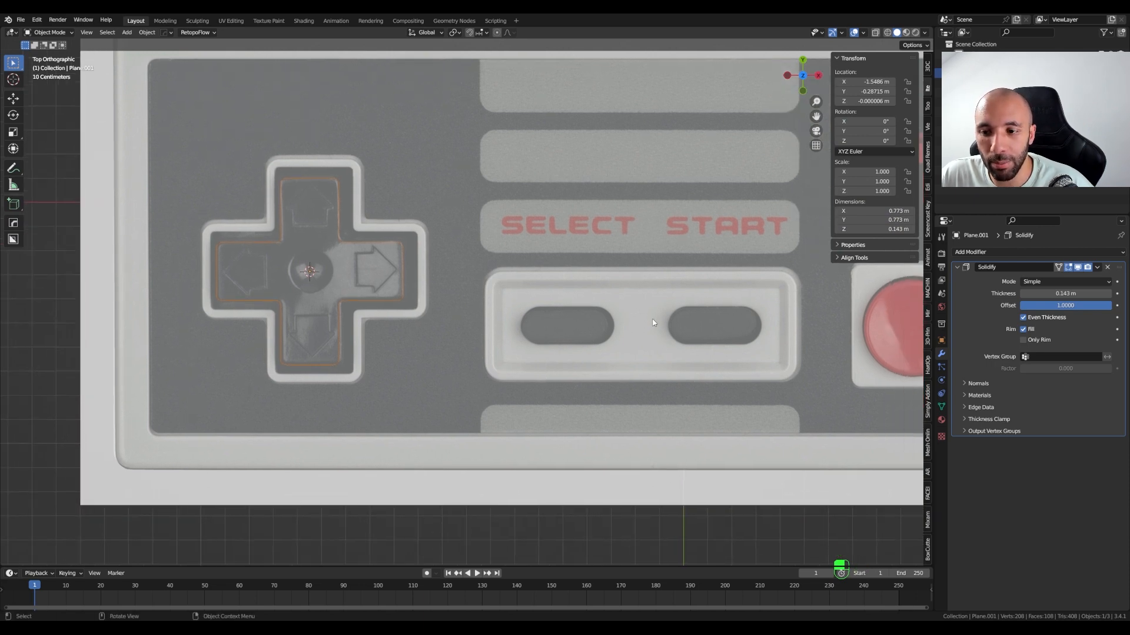
{"action": "key", "text": "shift"}
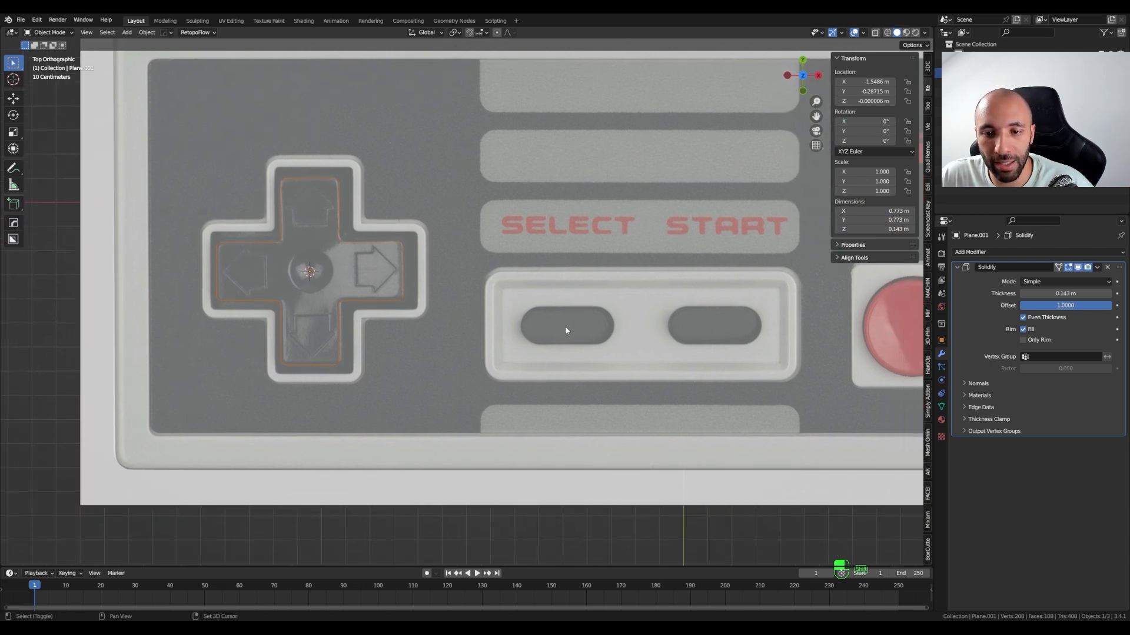
- Add a plane at the 3D cursor and scale it uniformly to about 0.194 to match the Select button's width
{"action": "key", "text": "shift+a"}
{"action": "mouse_move", "coordinate": [565, 327]}
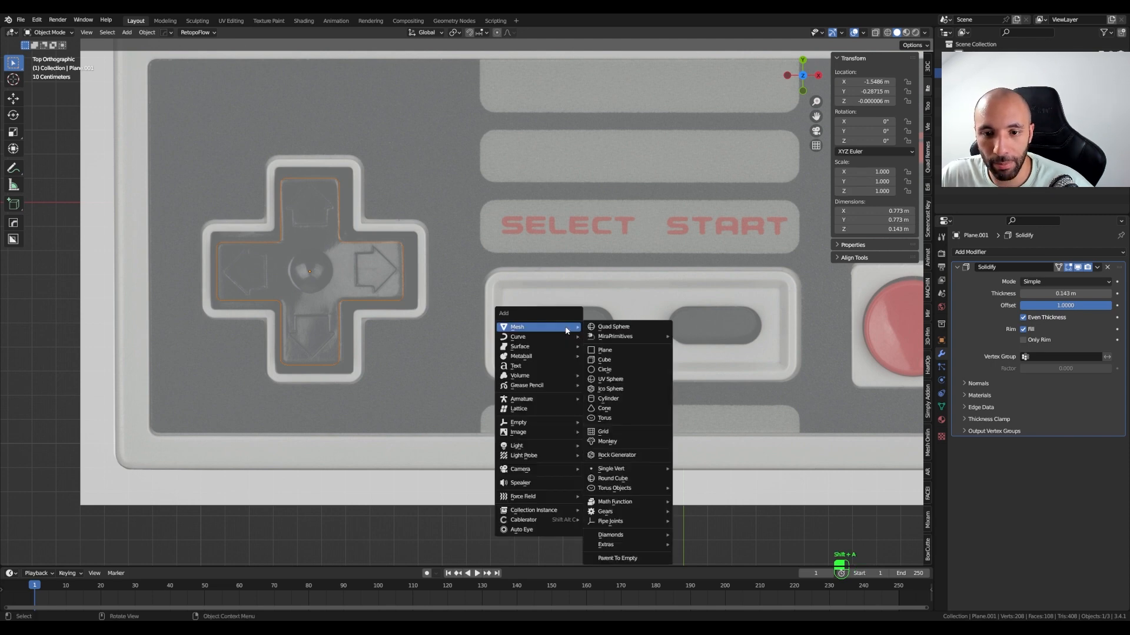
{"action": "left_click", "coordinate": [641, 351]}
{"action": "key", "text": "s"}
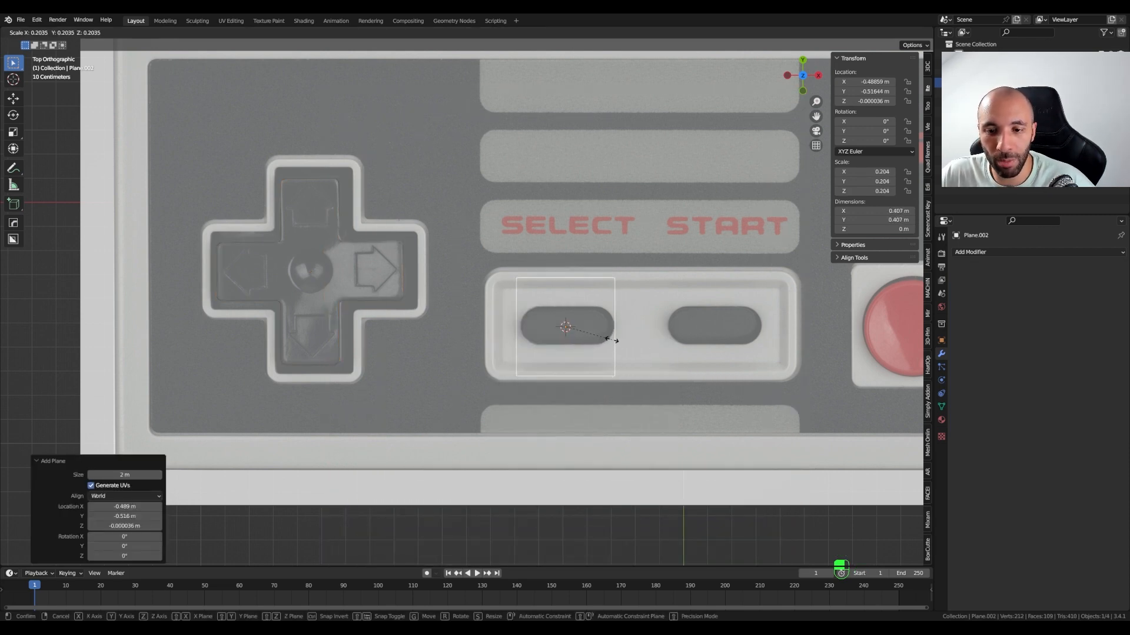
{"action": "left_click", "coordinate": [576, 327]}
- Move the plane about 0.0085 m along X to line its sides up with the Select button
{"action": "scroll", "coordinate": [553, 320], "scroll_direction": "up", "scroll_amount": 3}
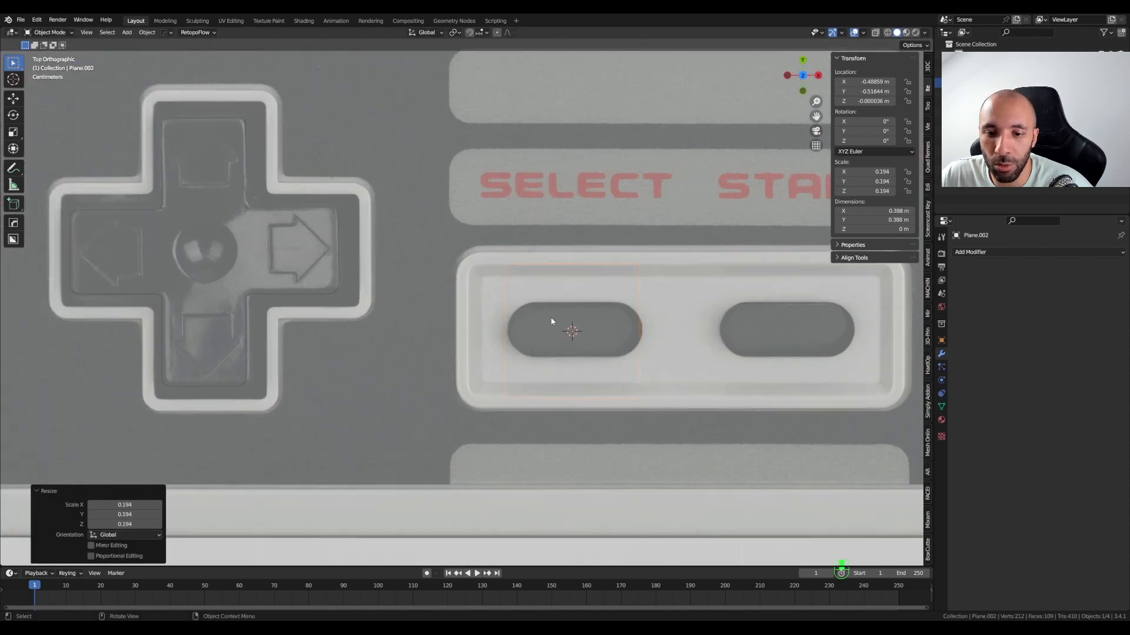
{"action": "key", "text": "g"}
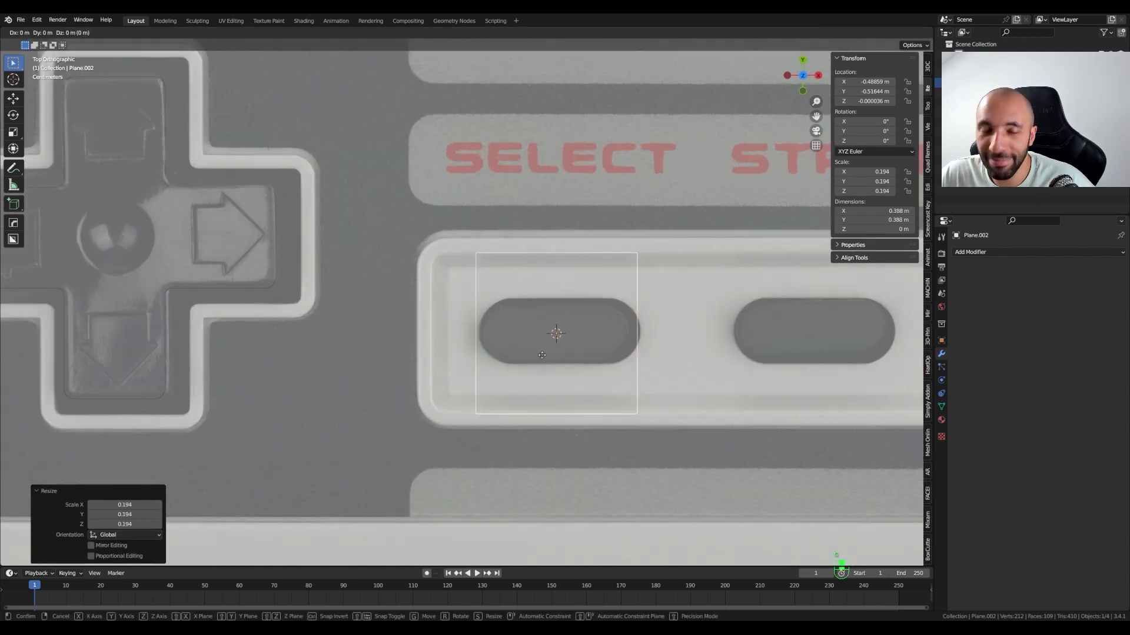
{"action": "key", "text": "x"}
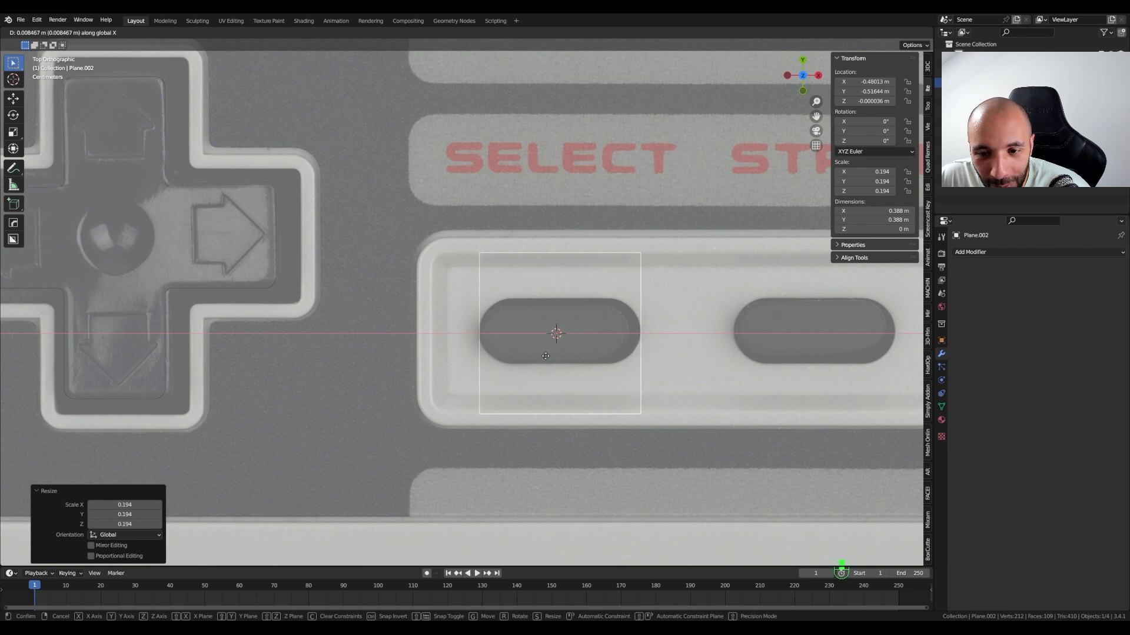
{"action": "left_click", "coordinate": [546, 360]}
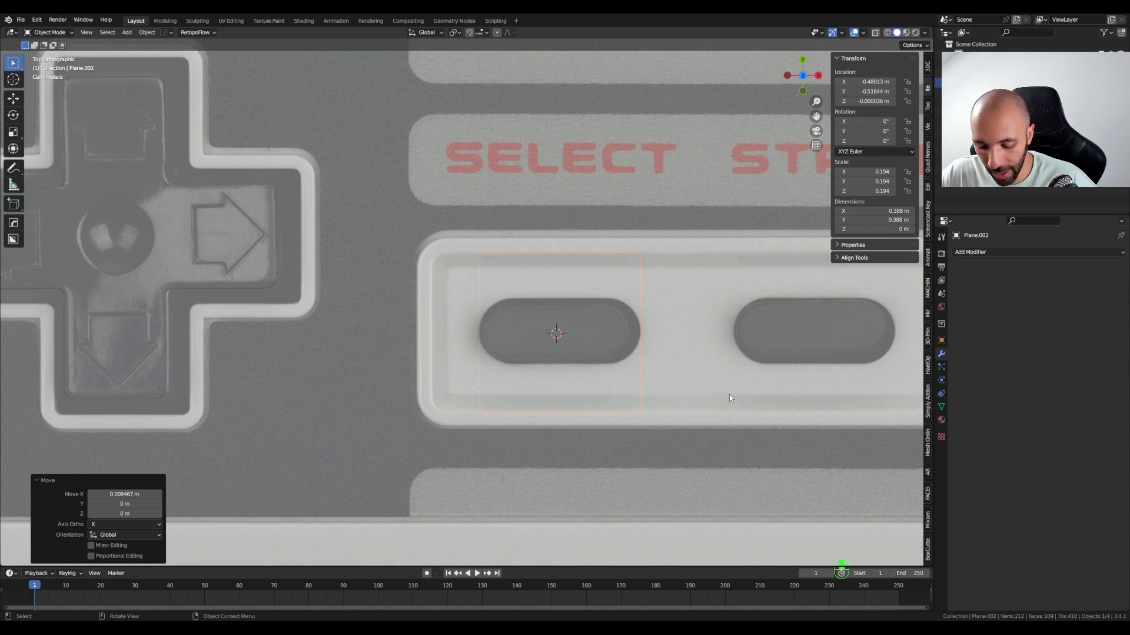
- Scale the plane by about 0.424 along Y and move it about 0.0053 m along Y to fit the Select button's height
{"action": "key", "text": "s"}
{"action": "key", "text": "y"}
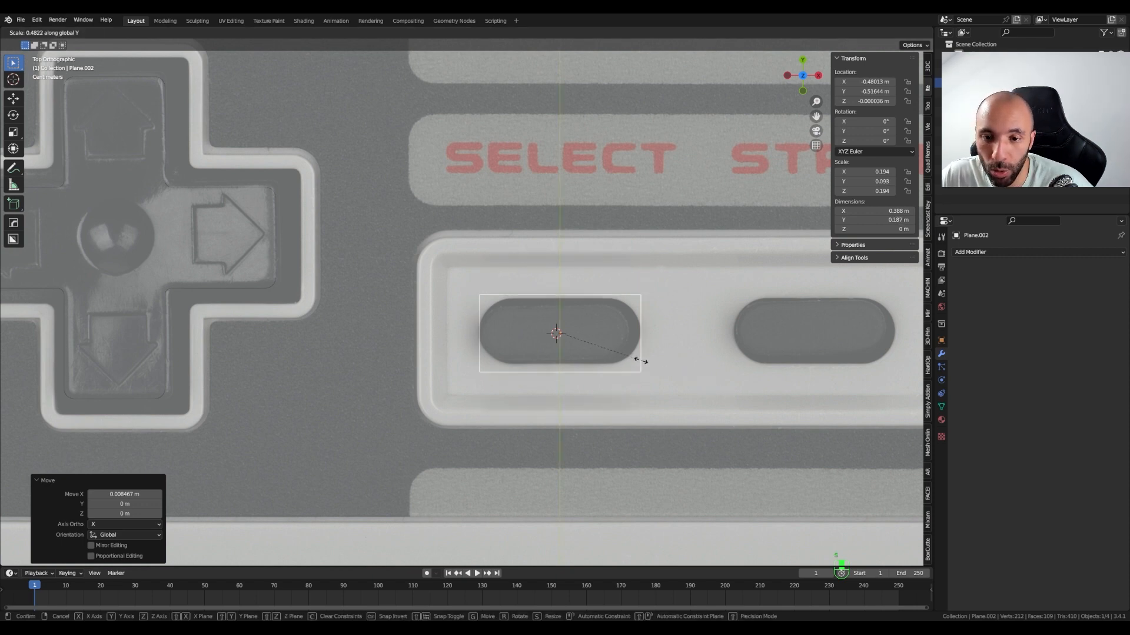
{"action": "left_click", "coordinate": [632, 356]}
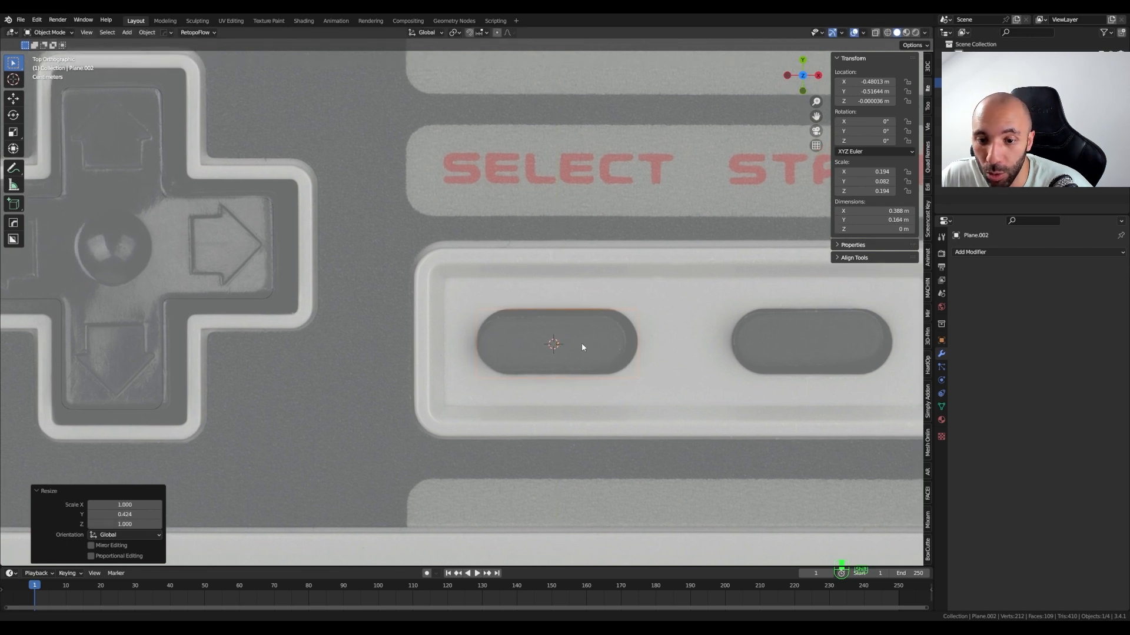
{"action": "middle_click_drag", "start_coordinate": [584, 331], "coordinate": [581, 343], "text": "shift"}
{"action": "key", "text": "g"}
{"action": "key", "text": "y"}
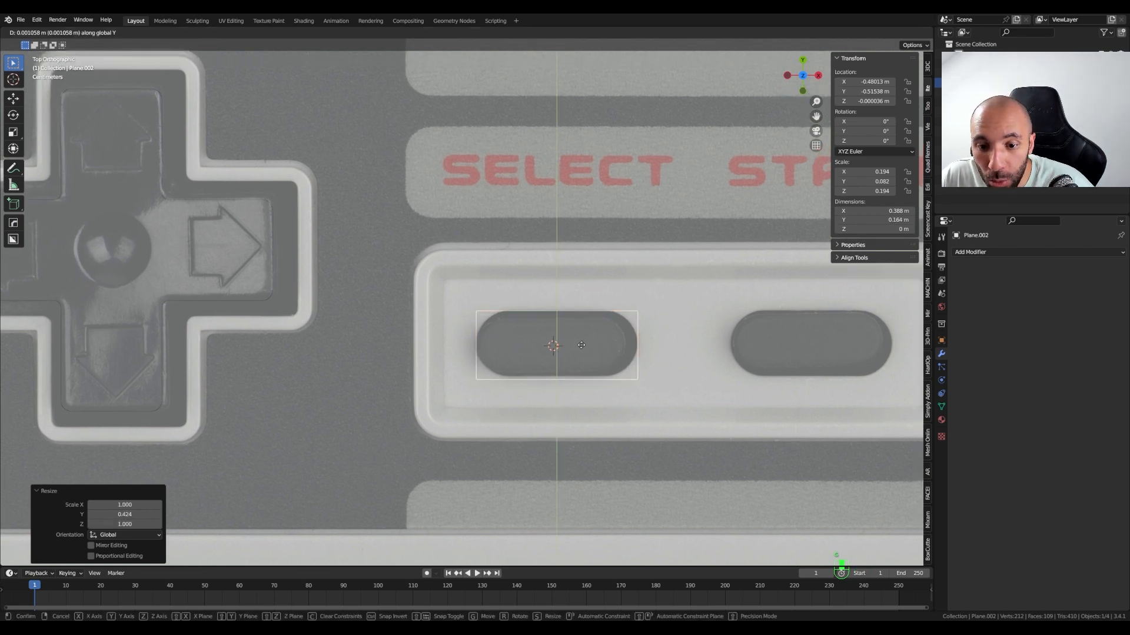
{"action": "left_click", "coordinate": [581, 343]}
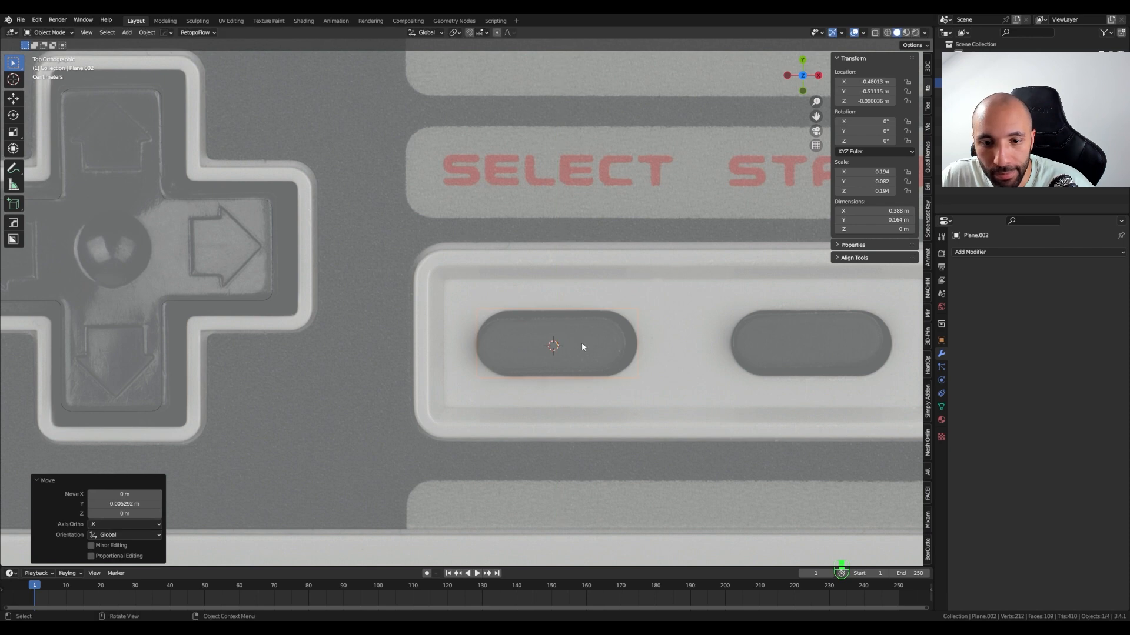
- Scale the plane by about 0.989 along X to match the ends of the Select button, and apply its scale
{"action": "scroll", "coordinate": [593, 329], "scroll_direction": "up", "scroll_amount": 2}
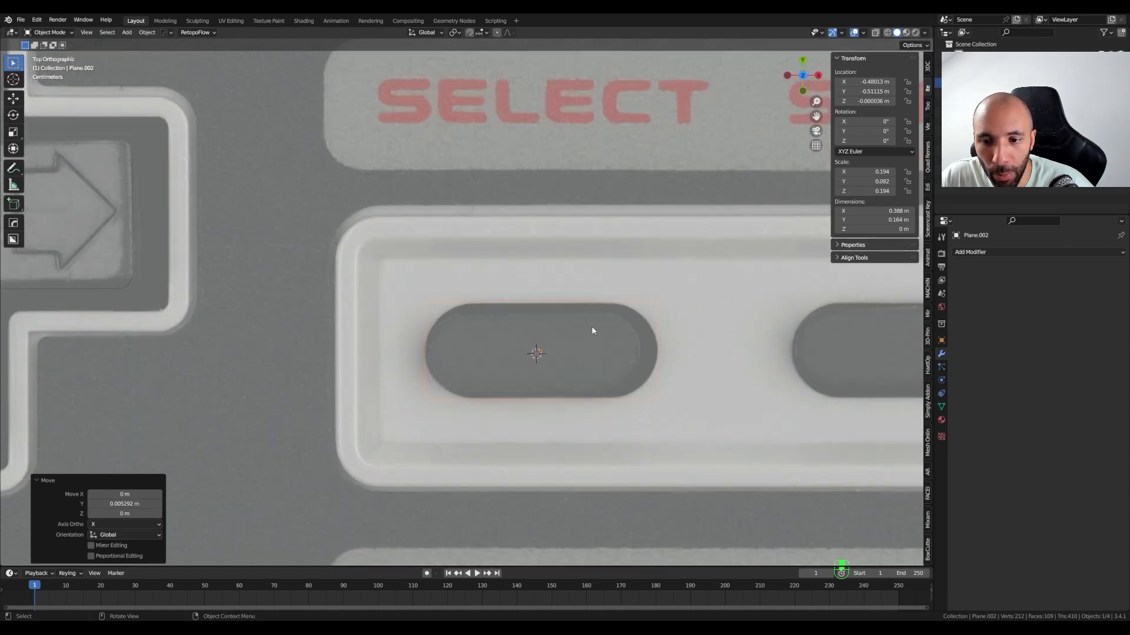
{"action": "key", "text": "s"}
{"action": "key", "text": "y"}
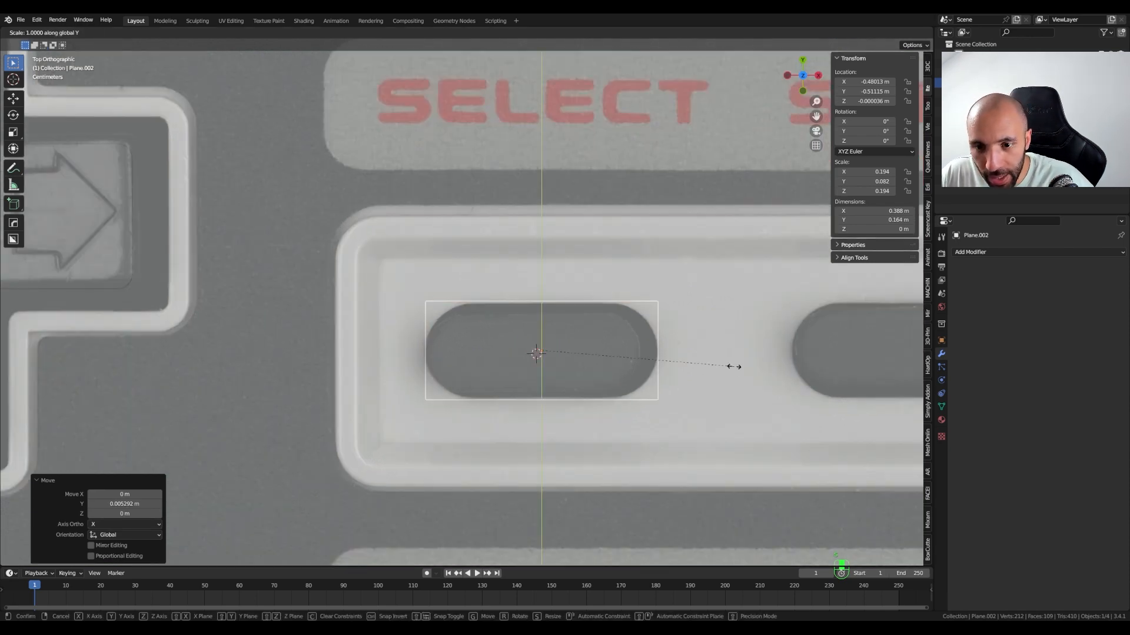
{"action": "key", "text": "x"}
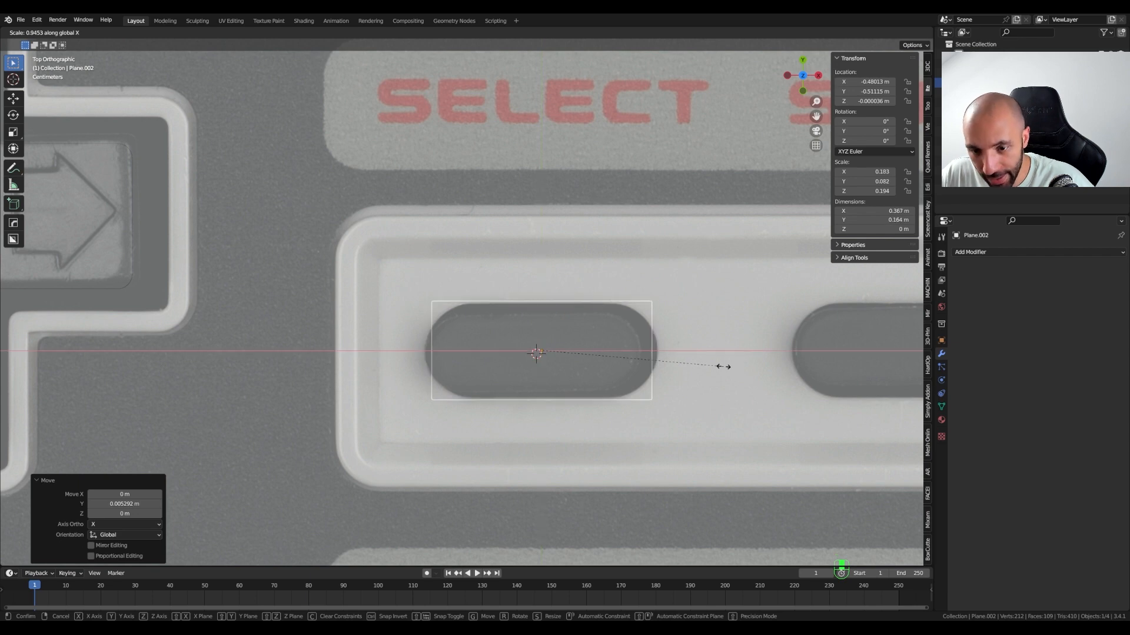
{"action": "left_click", "coordinate": [733, 368]}
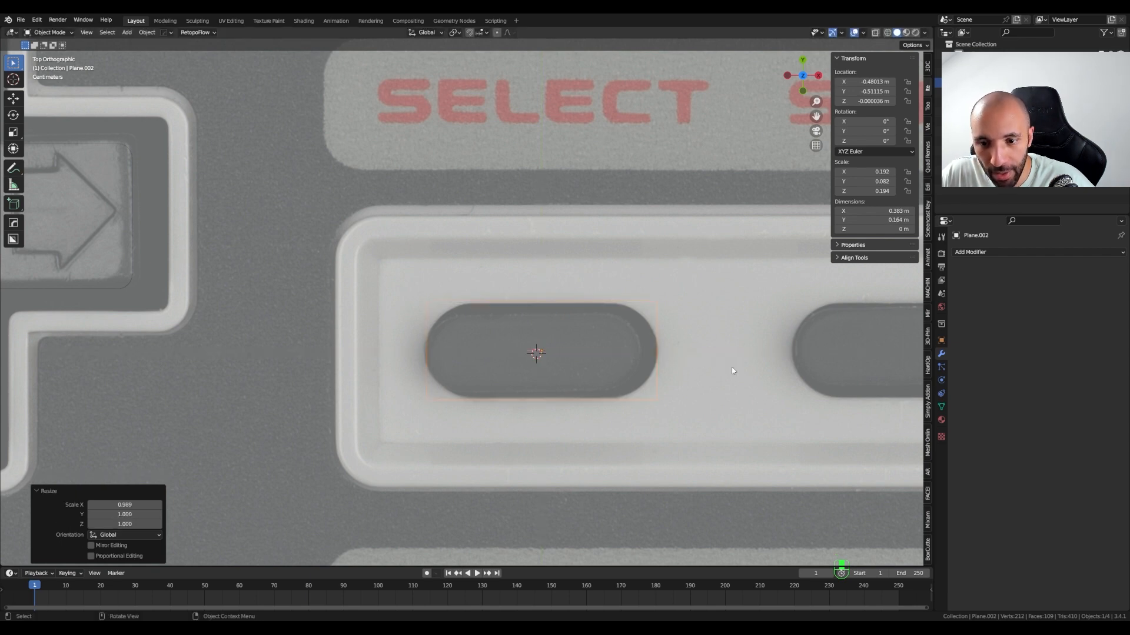
{"action": "key", "text": "ctrl+a"}
{"action": "left_click", "coordinate": [693, 380]}
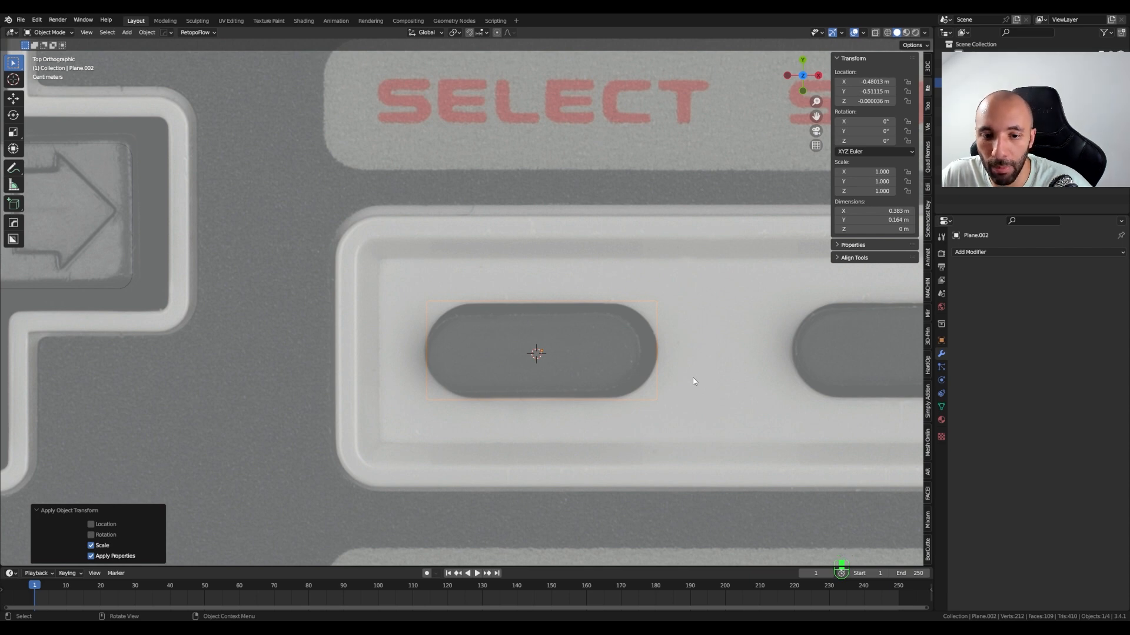
- Bevel the plane's four corner vertices with 6 segments, Clamp Overlap enabled and a width of 0.19 m to form the rounded Select button
{"action": "key", "text": "Tab"}
{"action": "left_click", "coordinate": [608, 379]}
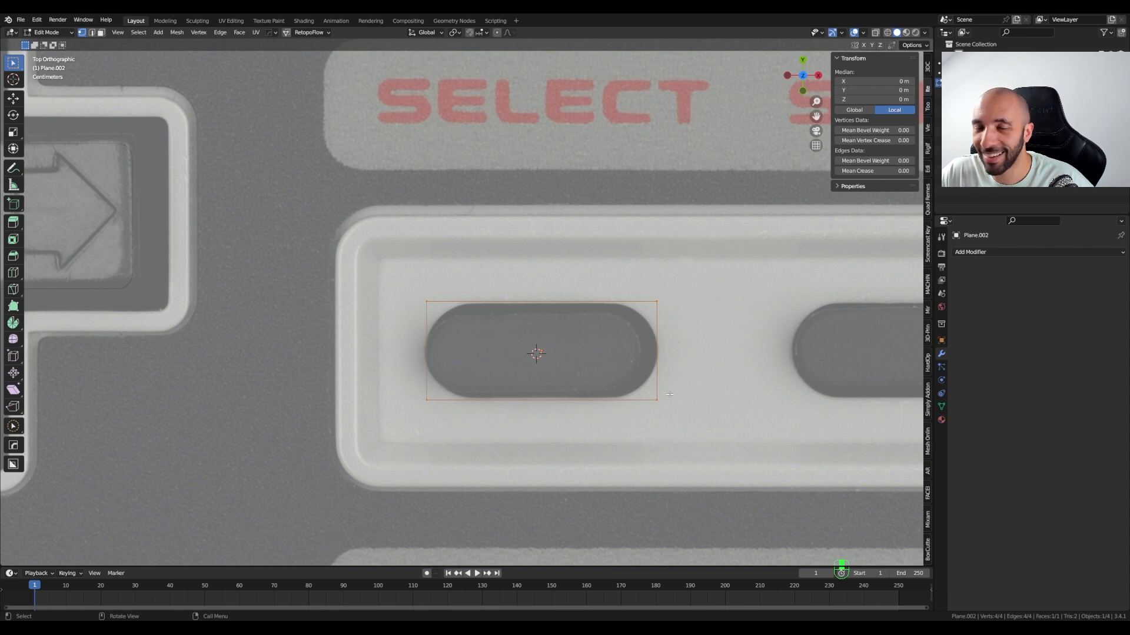
{"action": "key", "text": "ctrl+b"}
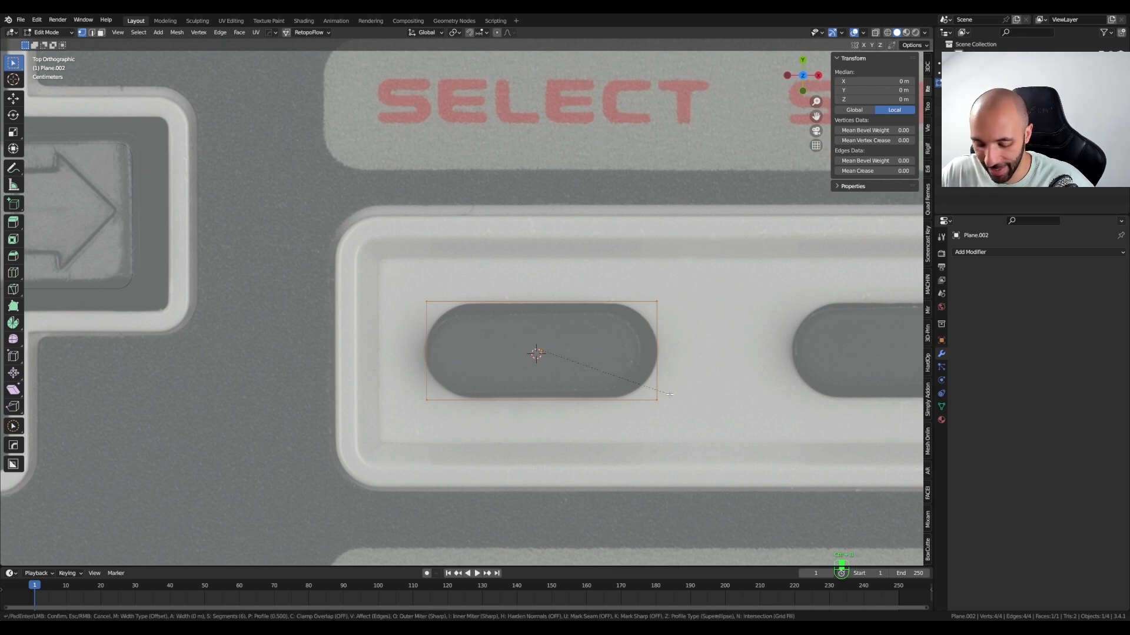
{"action": "key", "text": "v"}
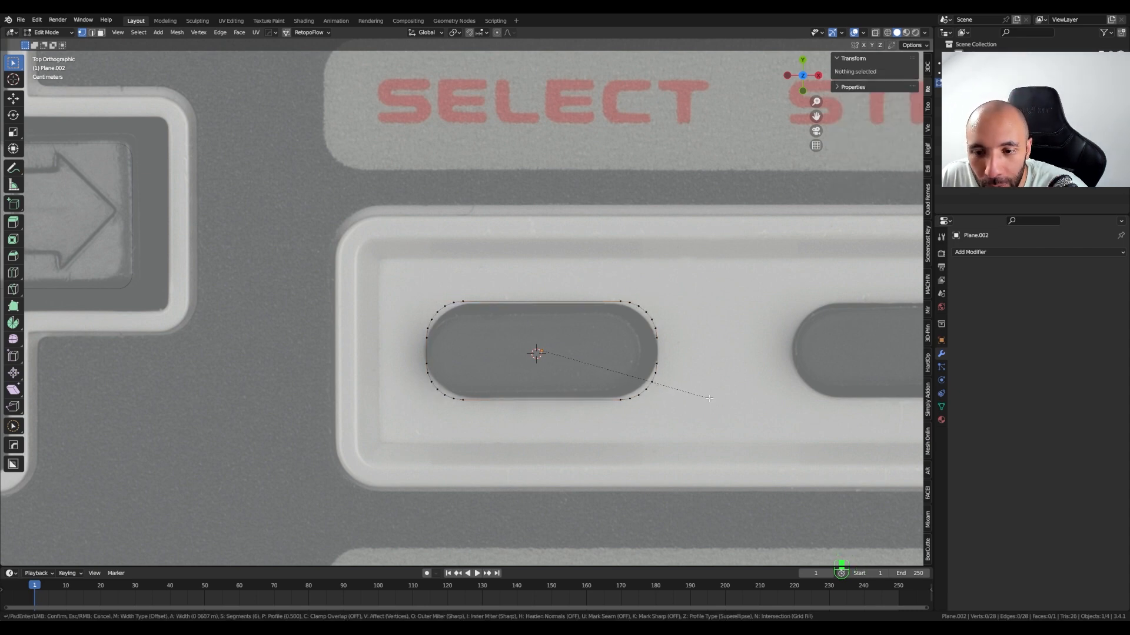
{"action": "left_click", "coordinate": [745, 406]}
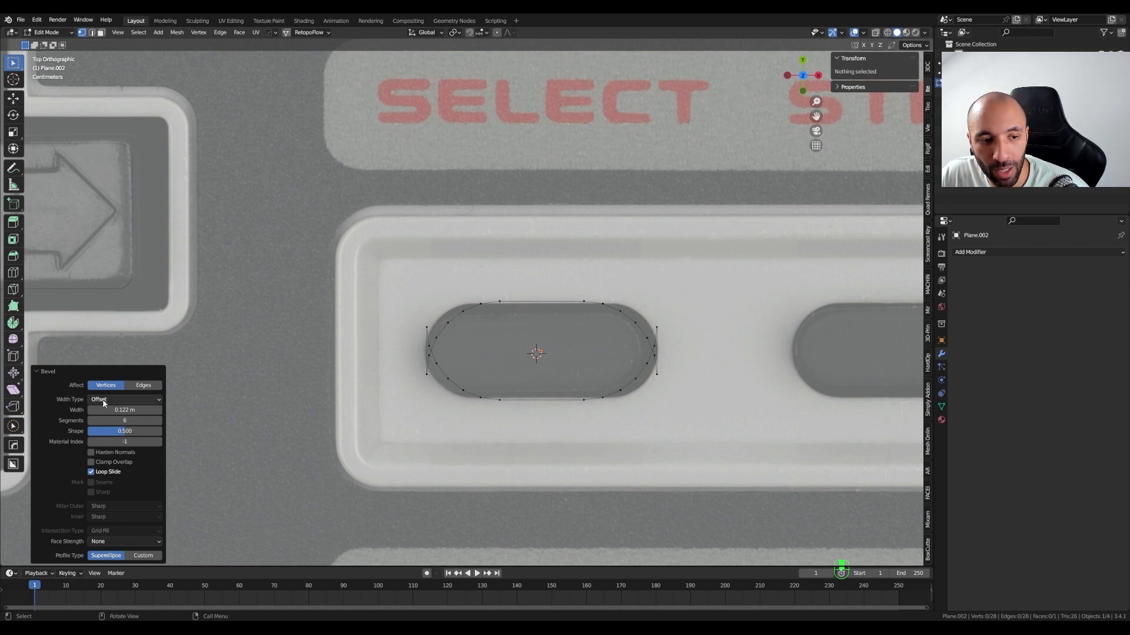
{"action": "left_click", "coordinate": [110, 466]}
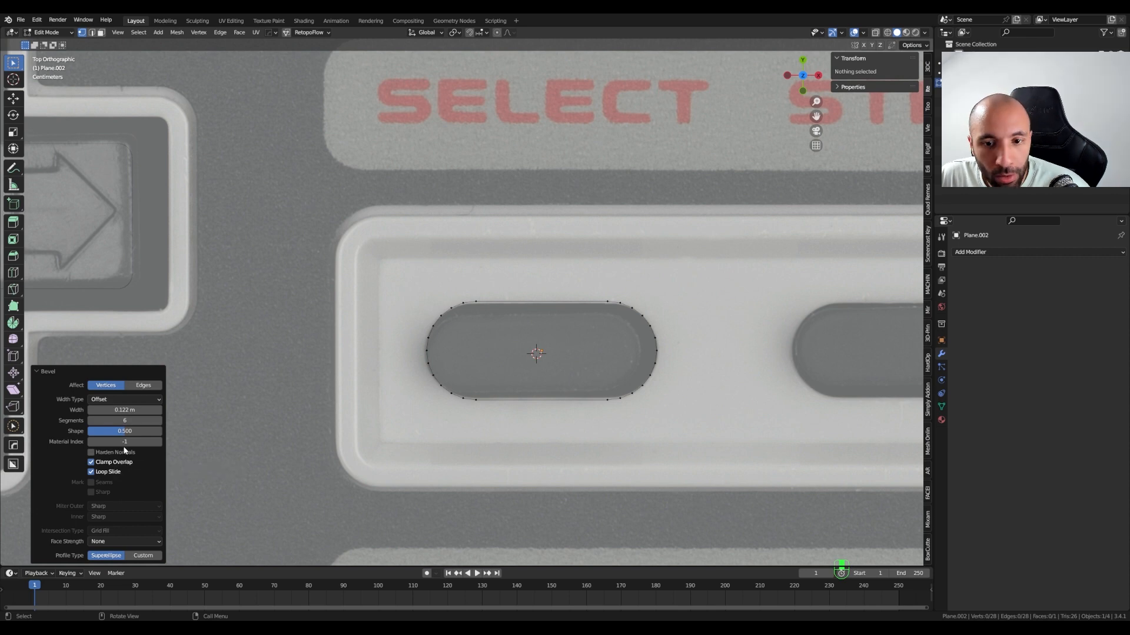
{"action": "left_click_drag", "start_coordinate": [124, 410], "coordinate": [155, 410], "text": "shift"}
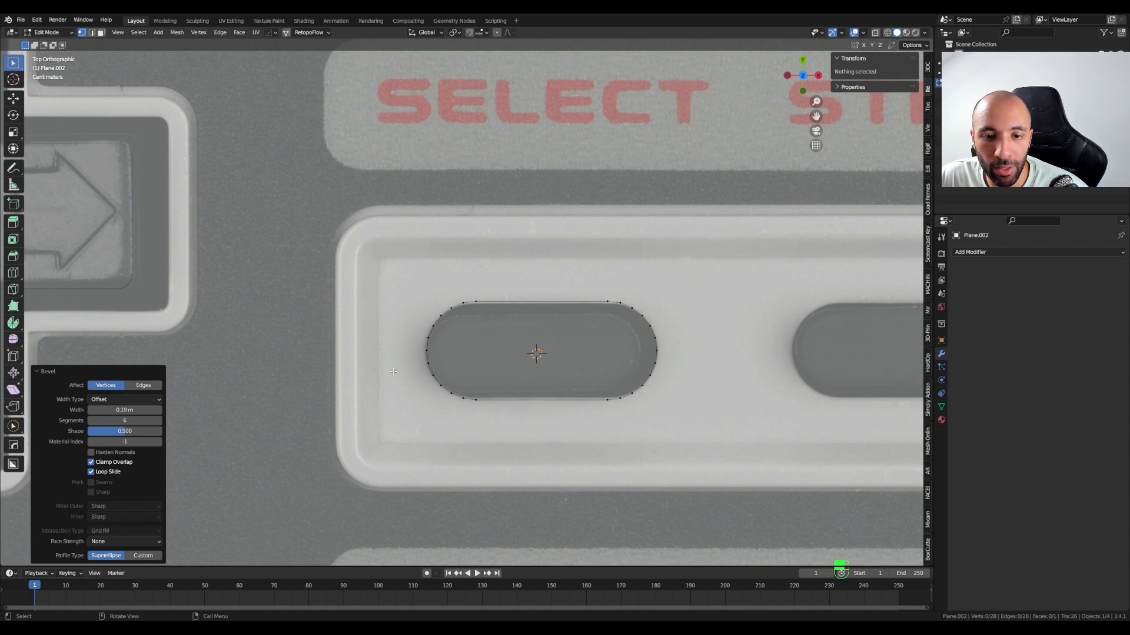
- Try sliding the vertex at the middle of one rounded end to check for a duplicate, and undo the slide
{"action": "middle_click_drag", "start_coordinate": [393, 372], "coordinate": [400, 356]}
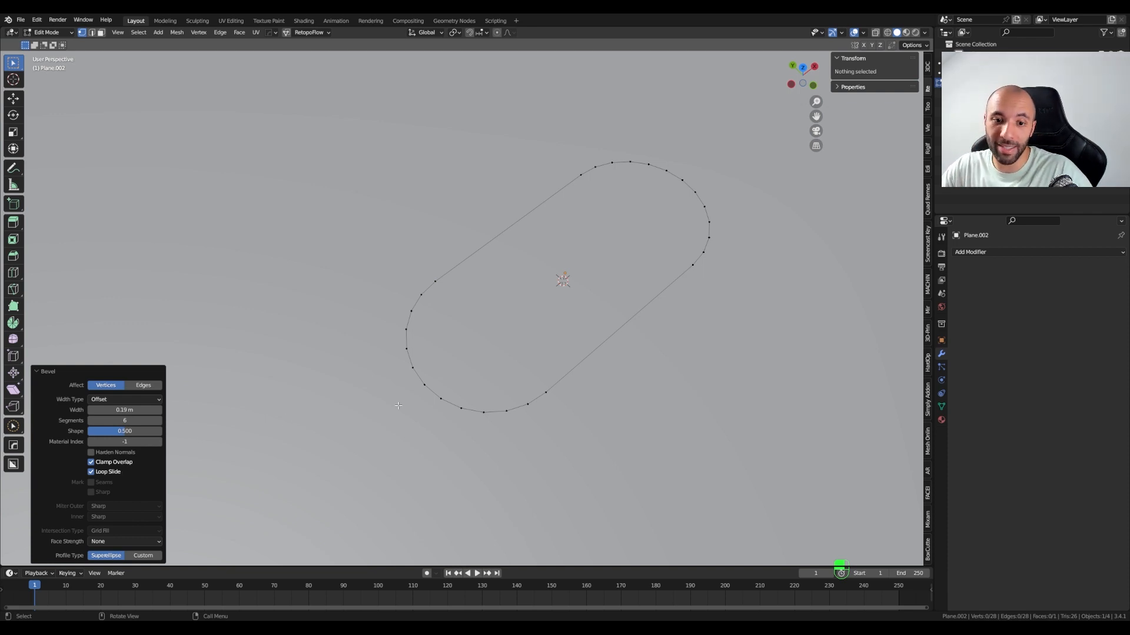
{"action": "left_click", "coordinate": [421, 383]}
{"action": "scroll", "coordinate": [430, 385], "scroll_direction": "up", "scroll_amount": 5}
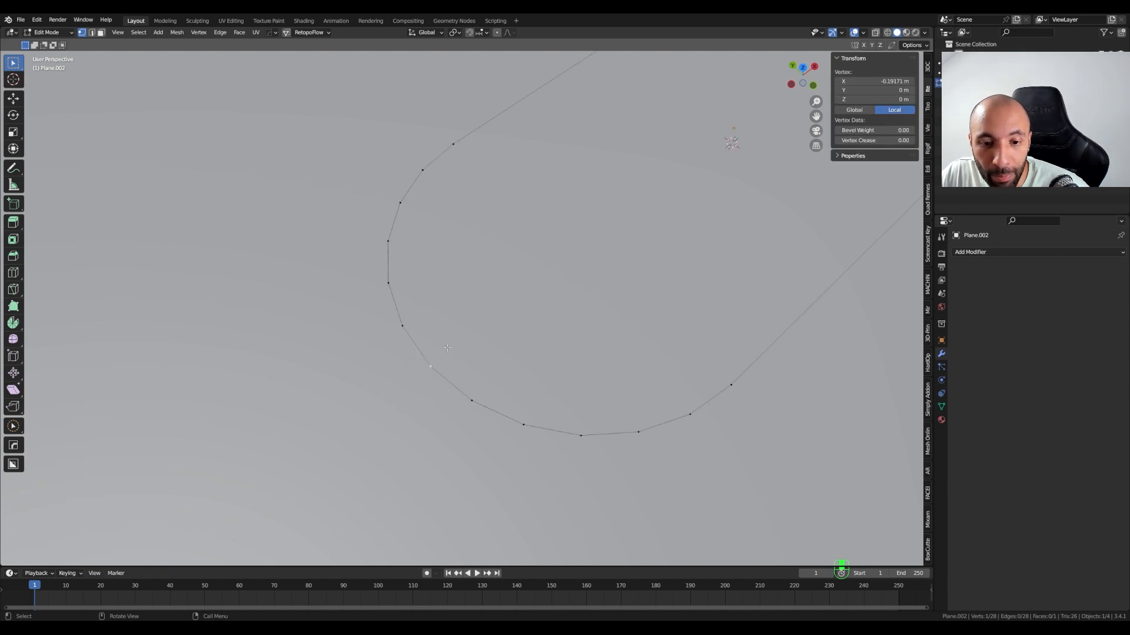
{"action": "middle_click_drag", "start_coordinate": [441, 386], "coordinate": [450, 386]}
{"action": "key", "text": "g"}
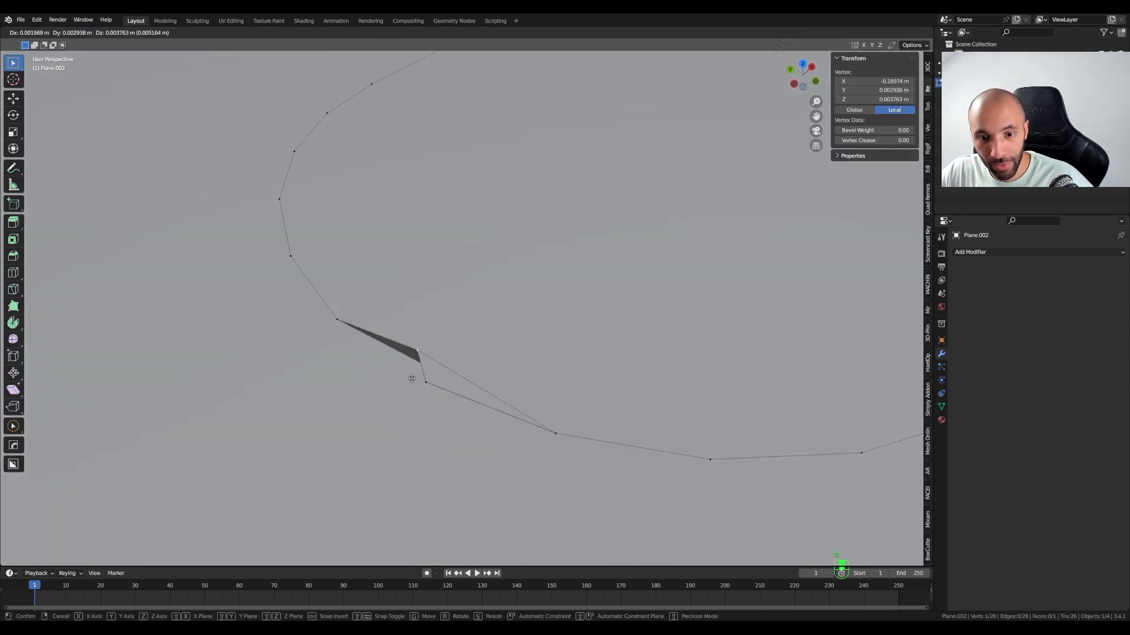
{"action": "key", "text": "g"}
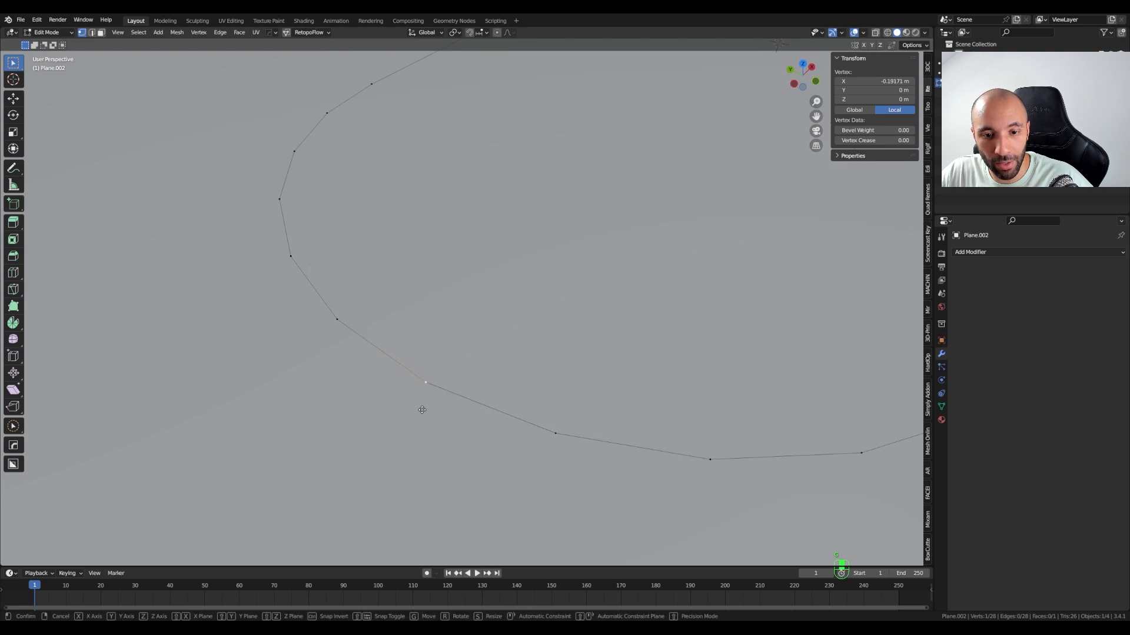
{"action": "left_click", "coordinate": [405, 402]}
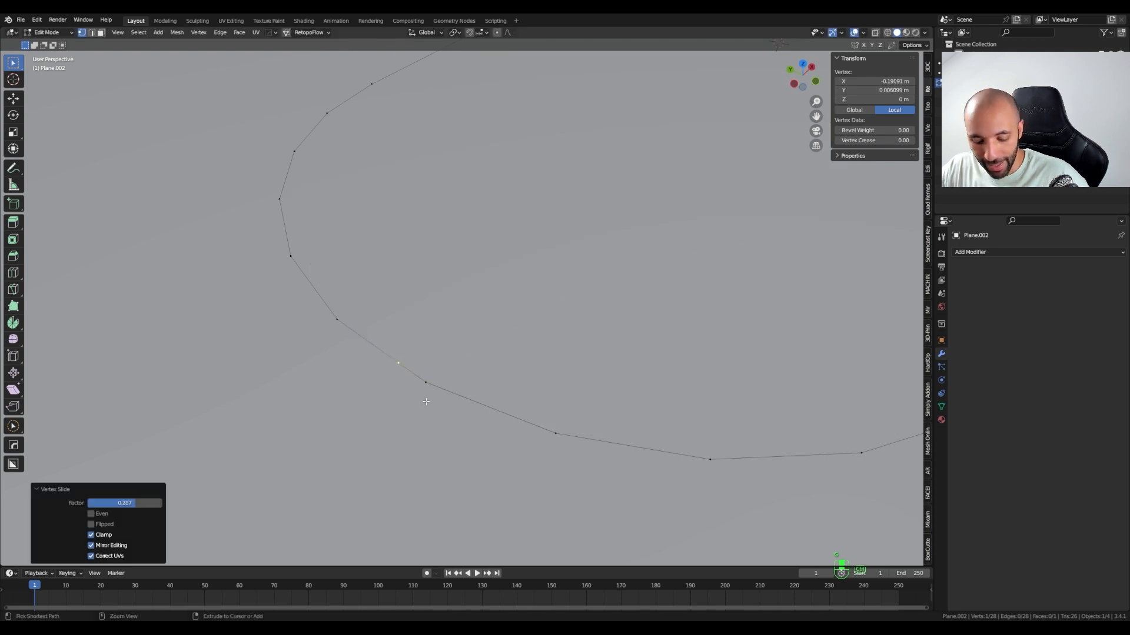
{"action": "key", "text": "ctrl+z"}
- Merge the duplicate vertices of the whole button outline by distance at 0.0001 m and check the vertex at the opposite end
{"action": "scroll", "coordinate": [430, 353], "scroll_direction": "down", "scroll_amount": 3}
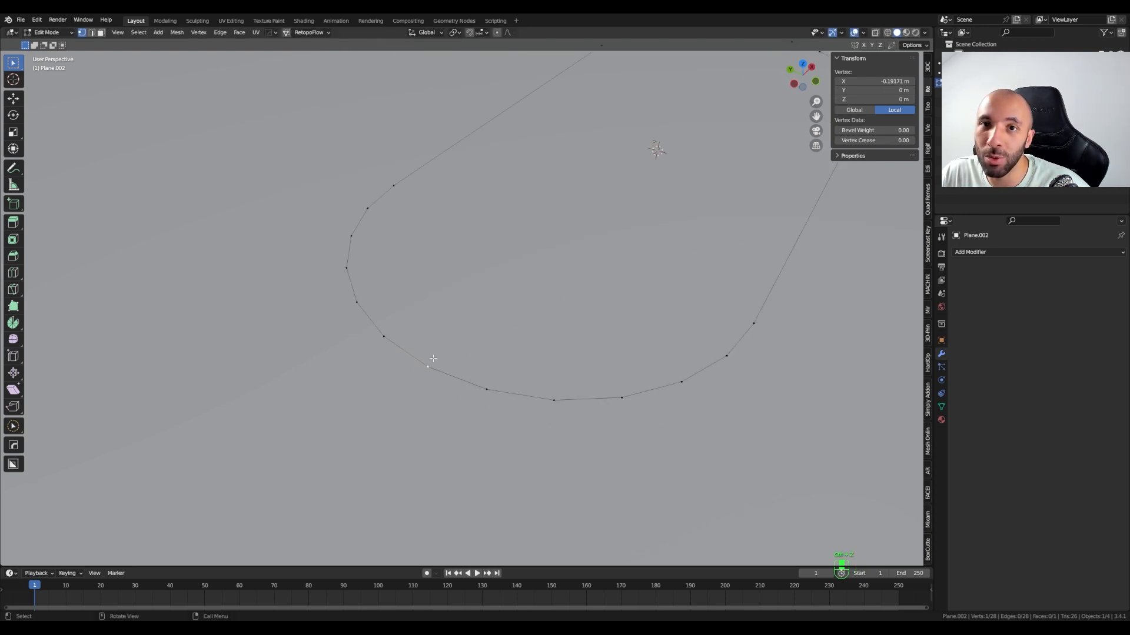
{"action": "scroll", "coordinate": [437, 354], "scroll_direction": "down", "scroll_amount": 4}
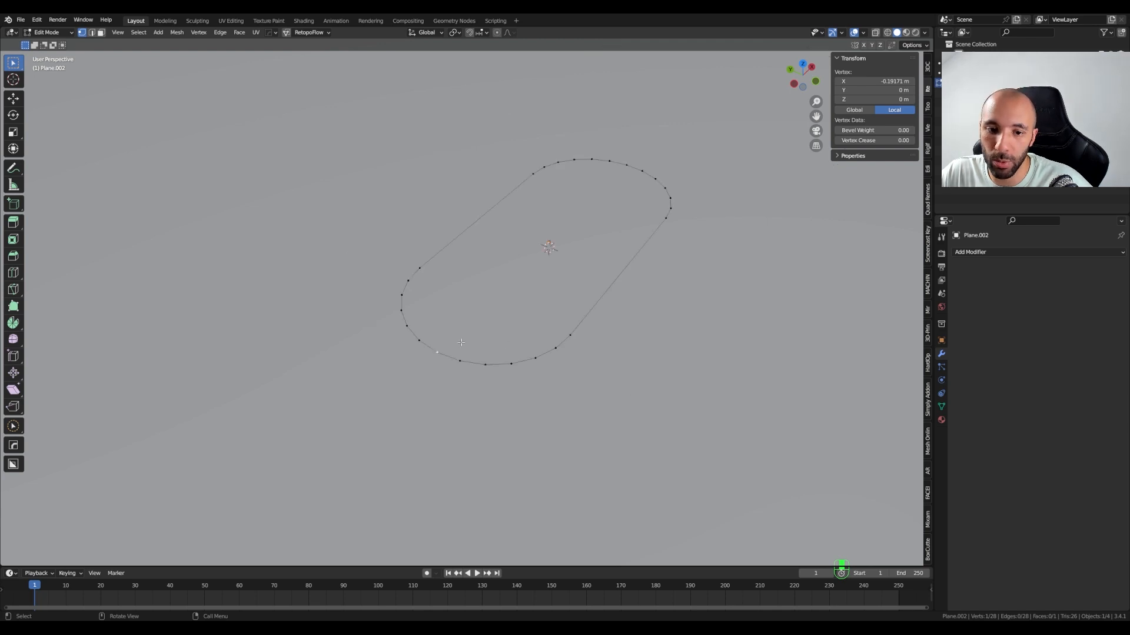
{"action": "middle_click_drag", "start_coordinate": [438, 354], "coordinate": [454, 409]}
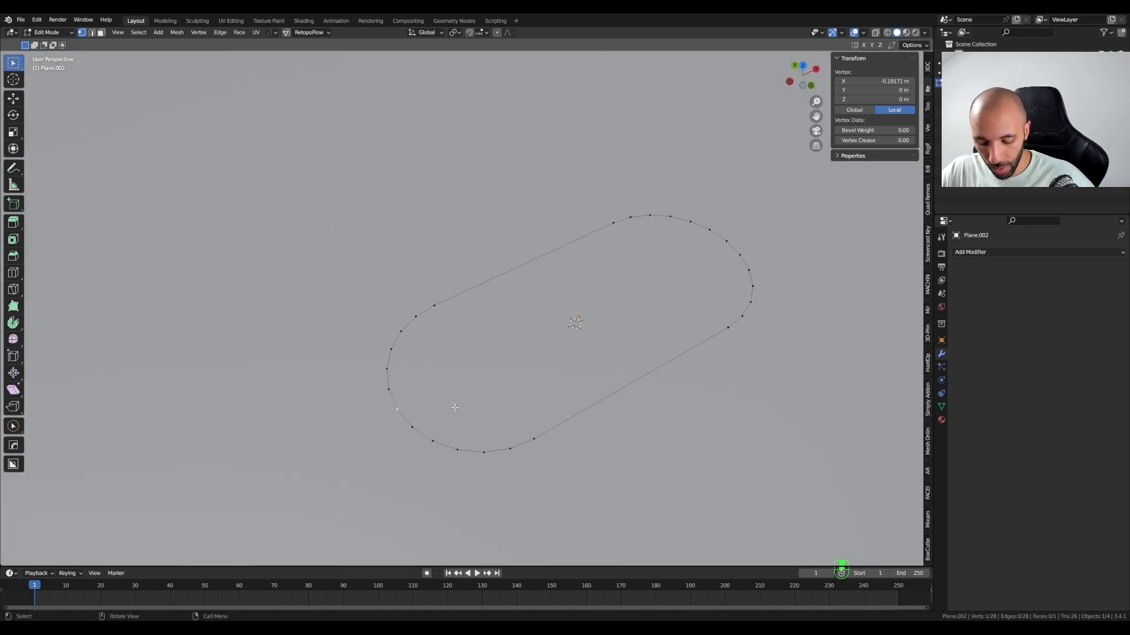
{"action": "key", "text": "a"}
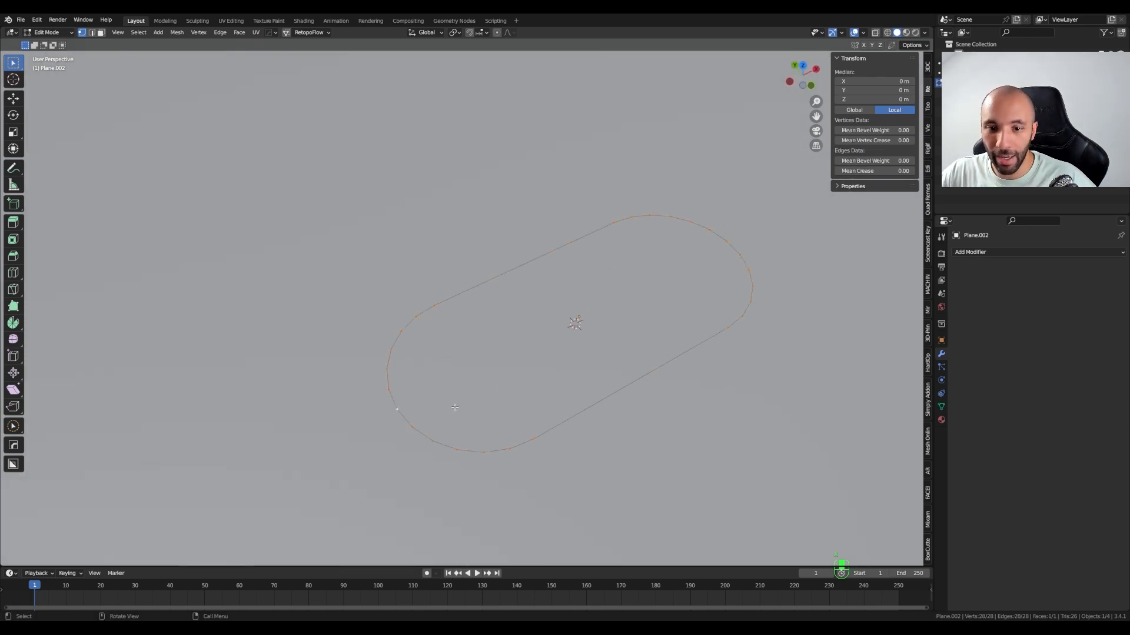
{"action": "key", "text": "m"}
{"action": "left_click", "coordinate": [456, 408]}
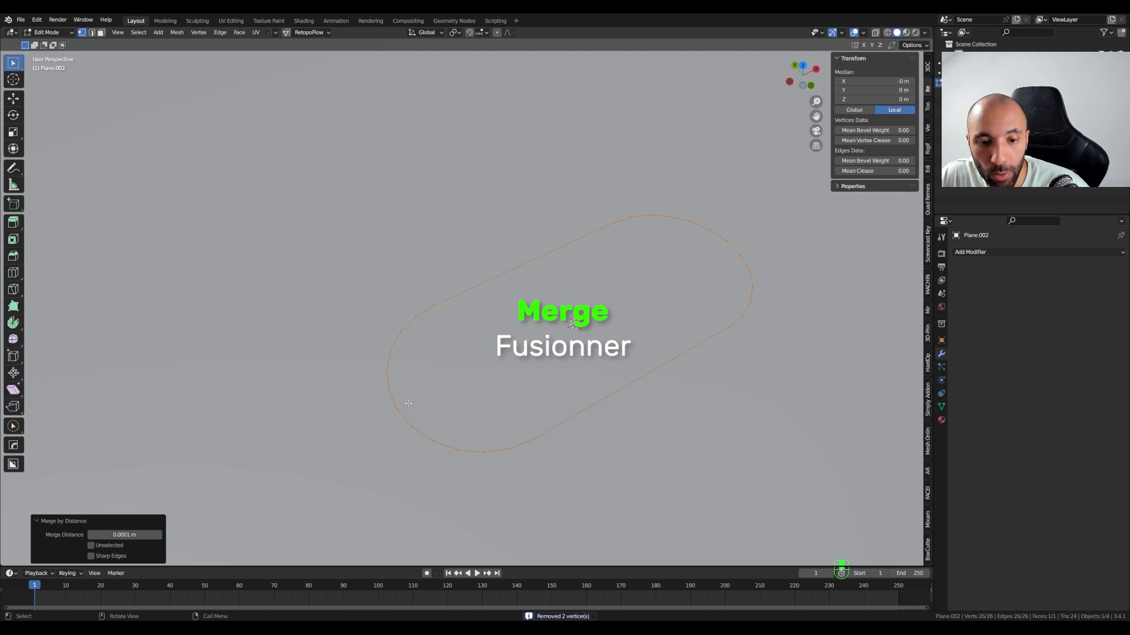
{"action": "left_click", "coordinate": [455, 407]}
{"action": "left_click", "coordinate": [728, 238]}
{"action": "middle_click_drag", "start_coordinate": [666, 352], "coordinate": [612, 370], "text": "shift"}
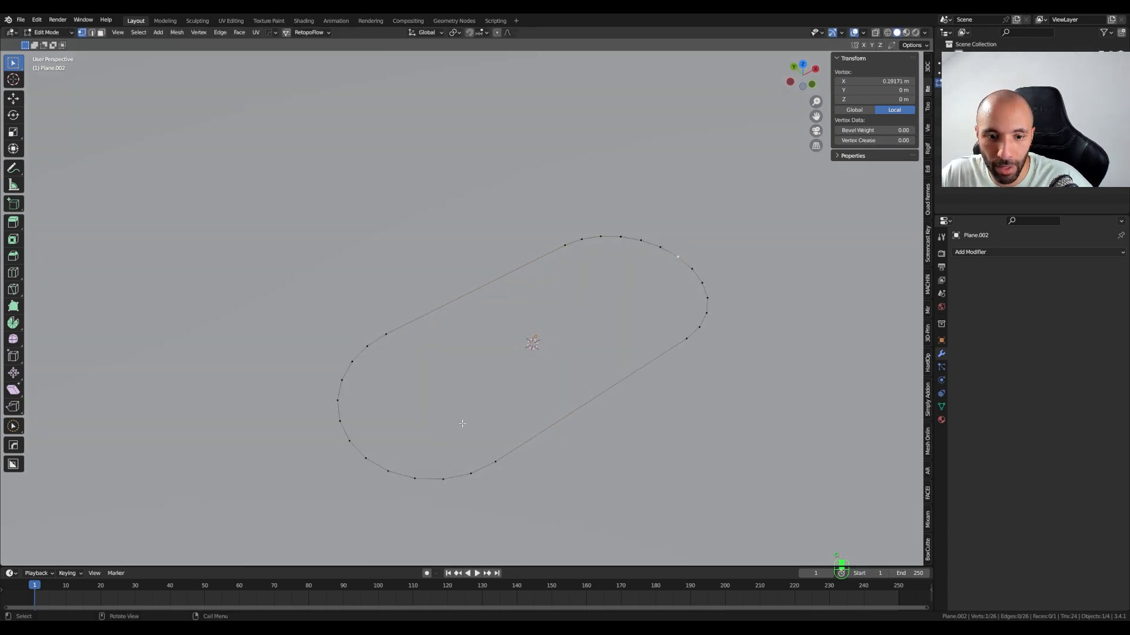
{"action": "middle_click_drag", "start_coordinate": [459, 421], "coordinate": [487, 413]}
{"action": "scroll", "coordinate": [596, 363], "scroll_direction": "down", "scroll_amount": 2}
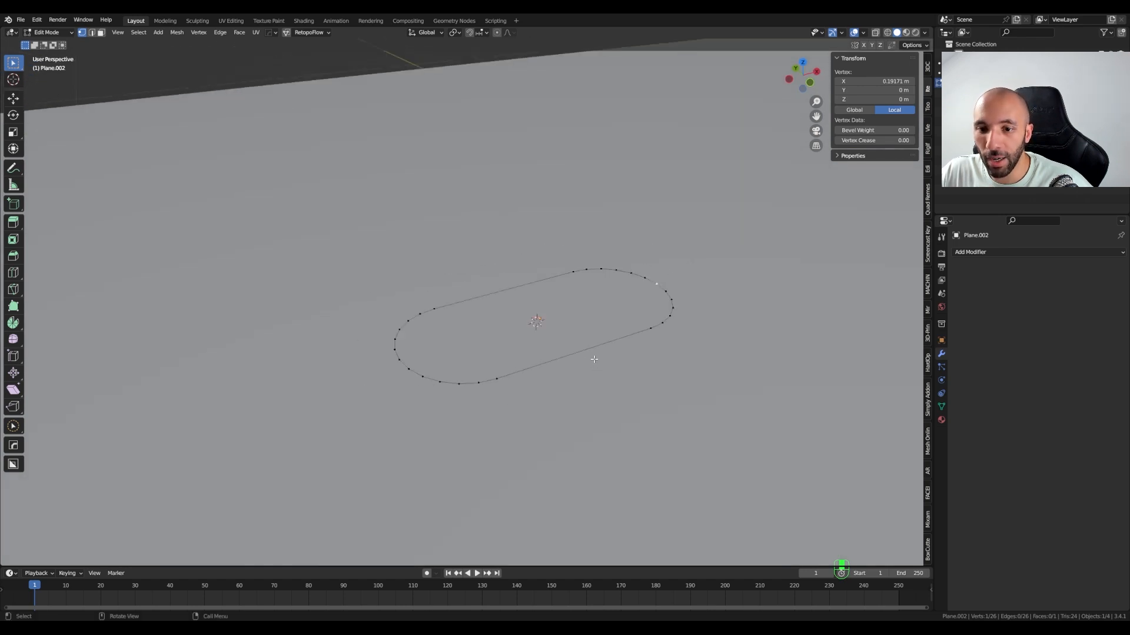
{"action": "middle_click_drag", "start_coordinate": [593, 358], "coordinate": [582, 376]}
- Add an Array modifier to the Select button, with Relative Offset disabled and Constant Offset enabled
{"action": "key", "text": "KP_7"}
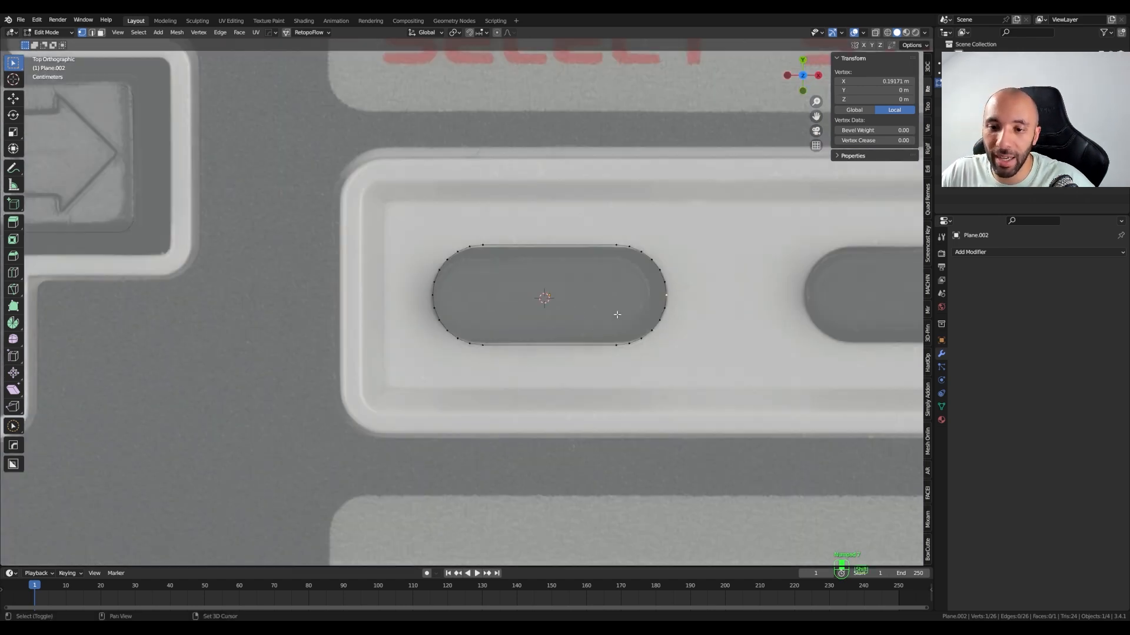
{"action": "middle_click_drag", "start_coordinate": [617, 315], "coordinate": [534, 323], "text": "shift"}
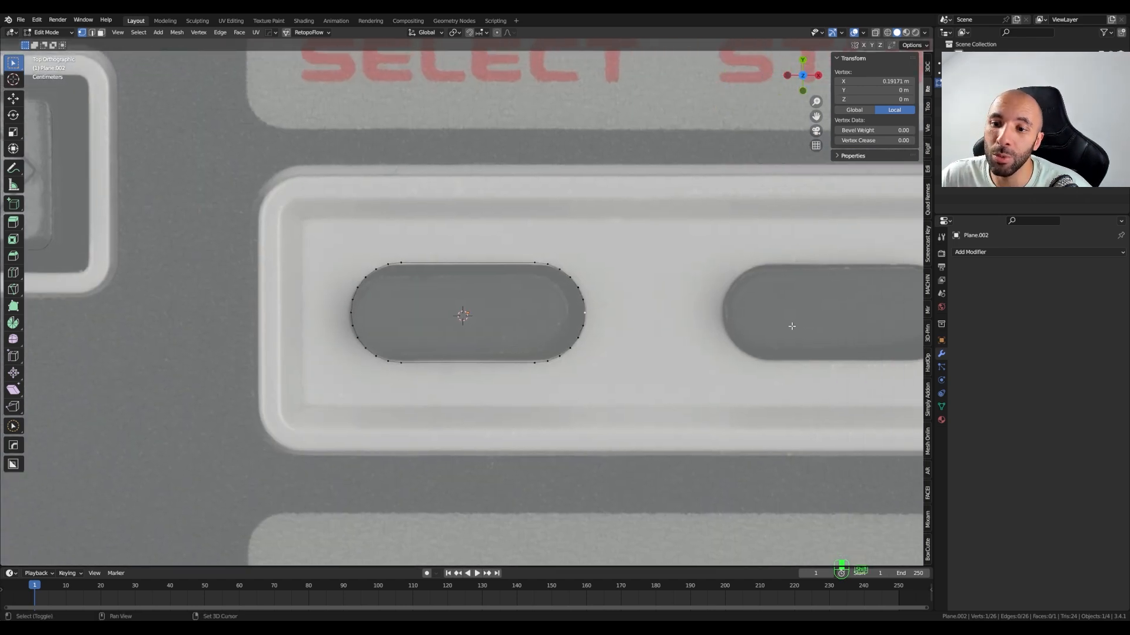
{"action": "middle_click_drag", "start_coordinate": [791, 323], "coordinate": [564, 336], "text": "shift"}
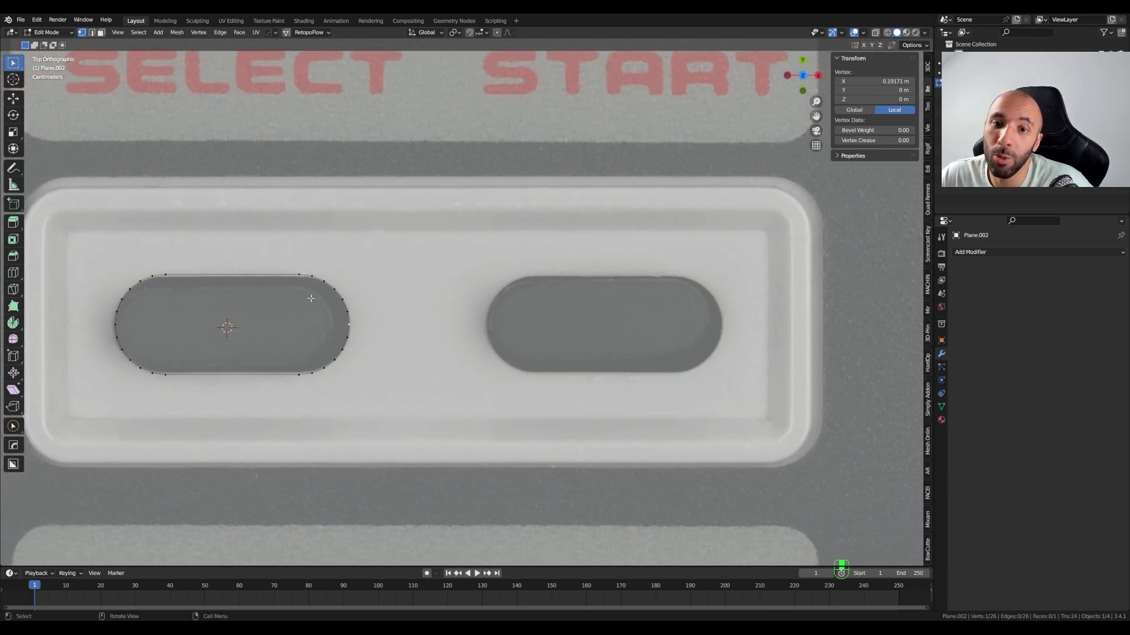
{"action": "left_click", "coordinate": [1012, 252]}
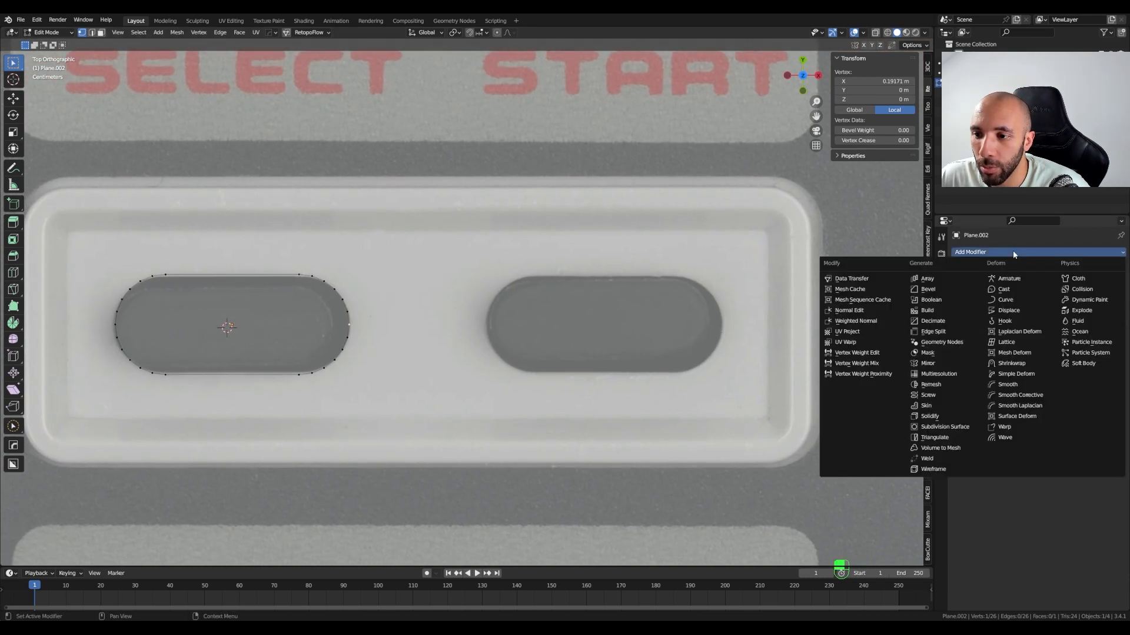
{"action": "left_click", "coordinate": [940, 279]}
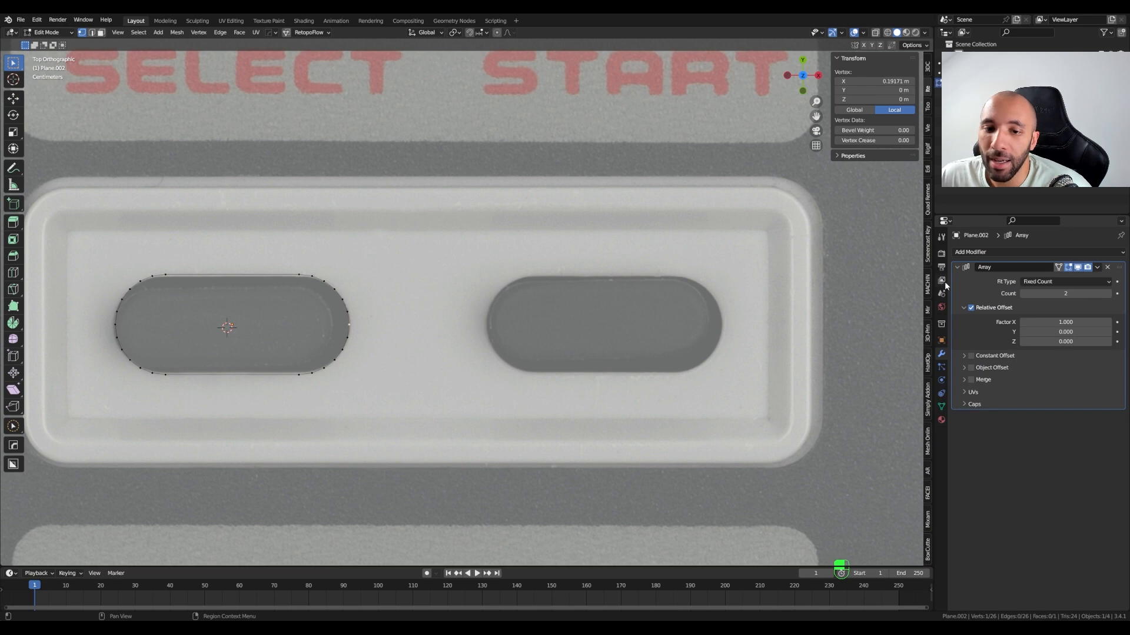
{"action": "left_click", "coordinate": [970, 308]}
{"action": "left_click", "coordinate": [963, 307]}
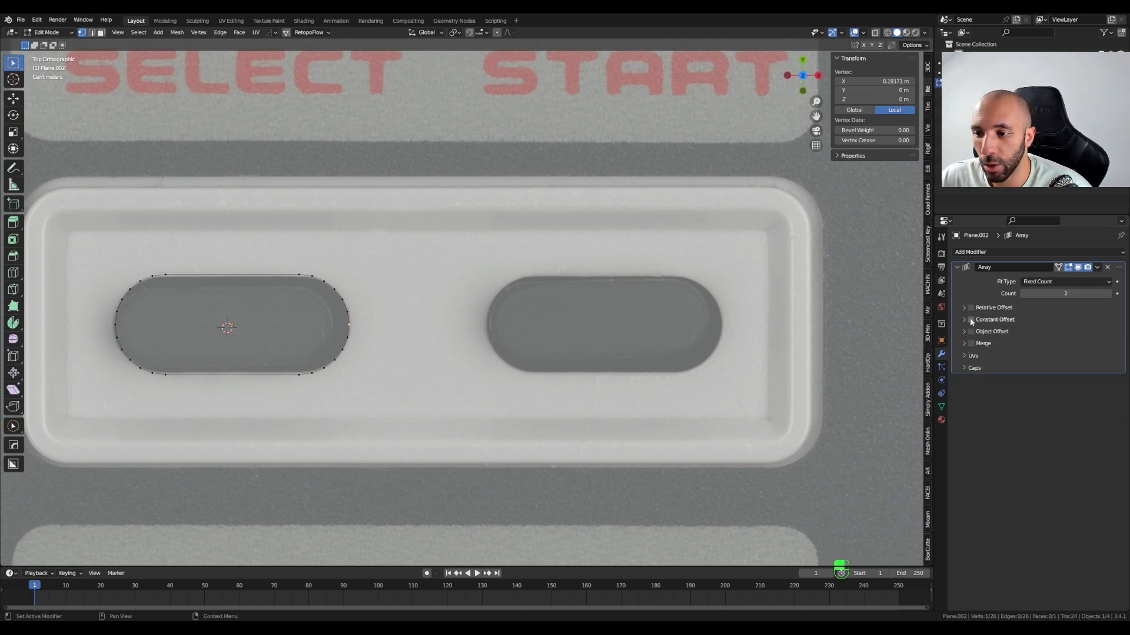
{"action": "left_click", "coordinate": [971, 320]}
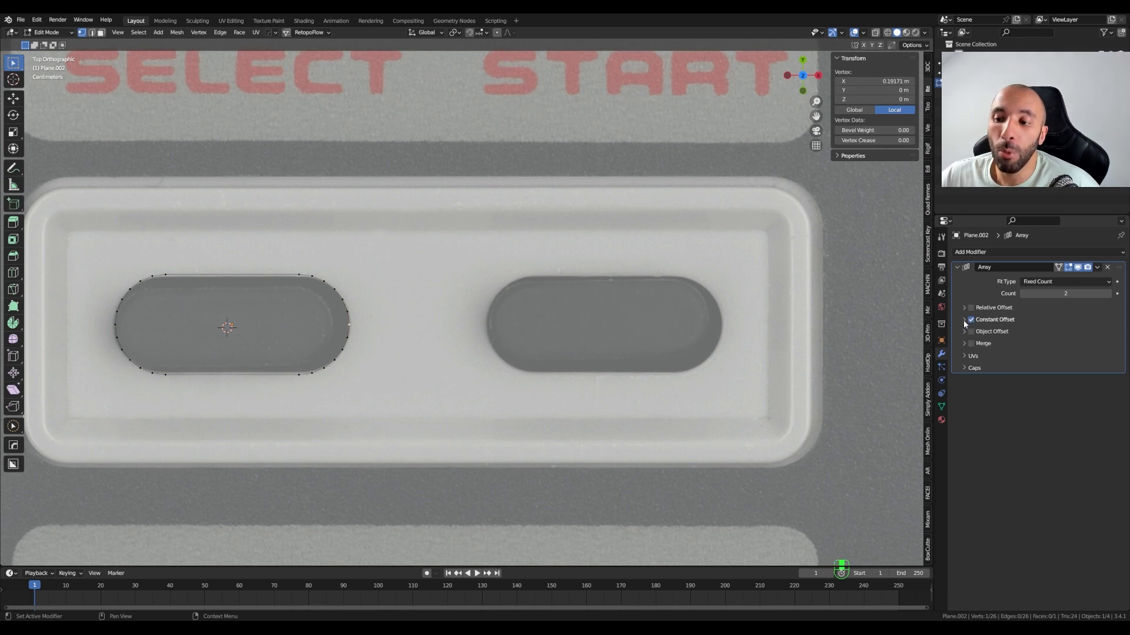
{"action": "left_click", "coordinate": [964, 319]}
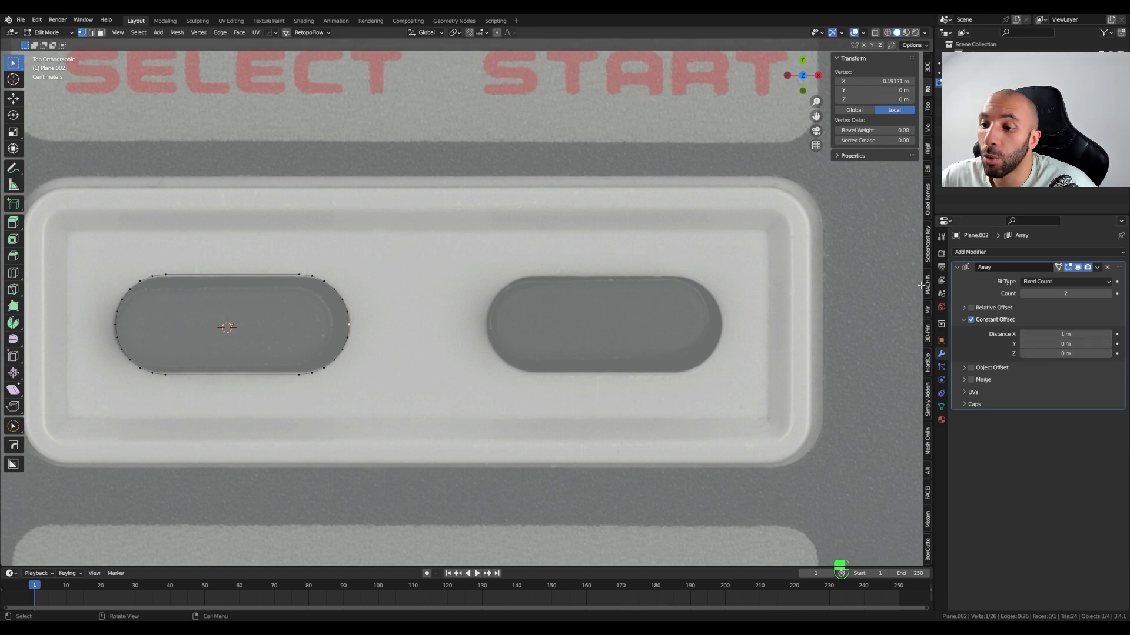
{"action": "left_click_drag", "start_coordinate": [1079, 334], "coordinate": [1073, 334], "text": "shift"}
{"action": "right_click", "coordinate": [1071, 335]}
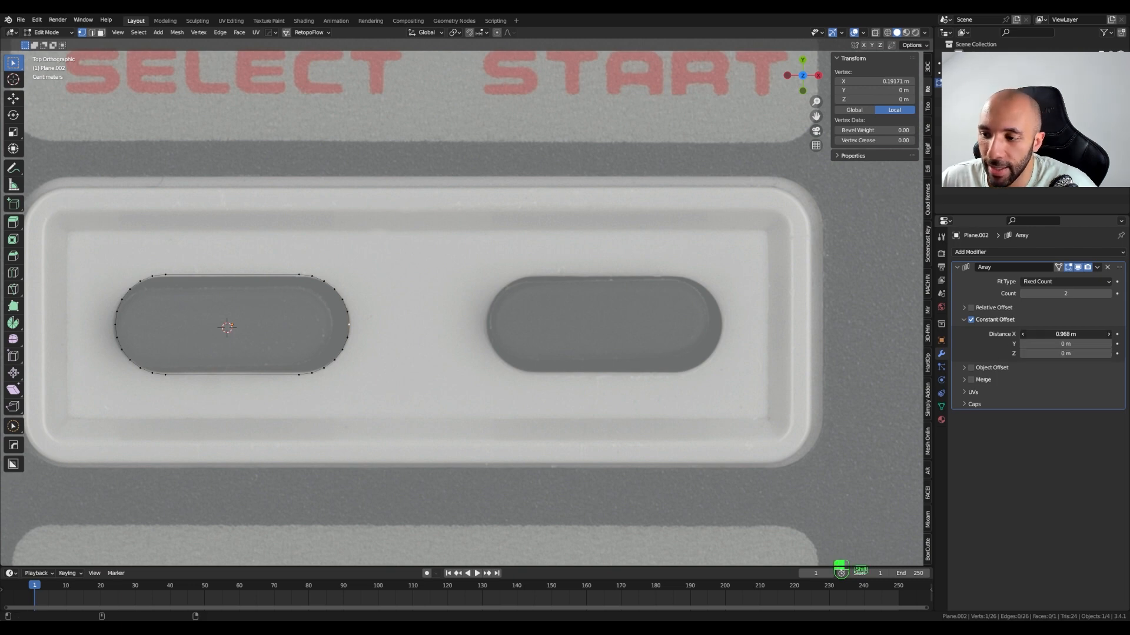
{"action": "right_click", "coordinate": [1073, 335]}
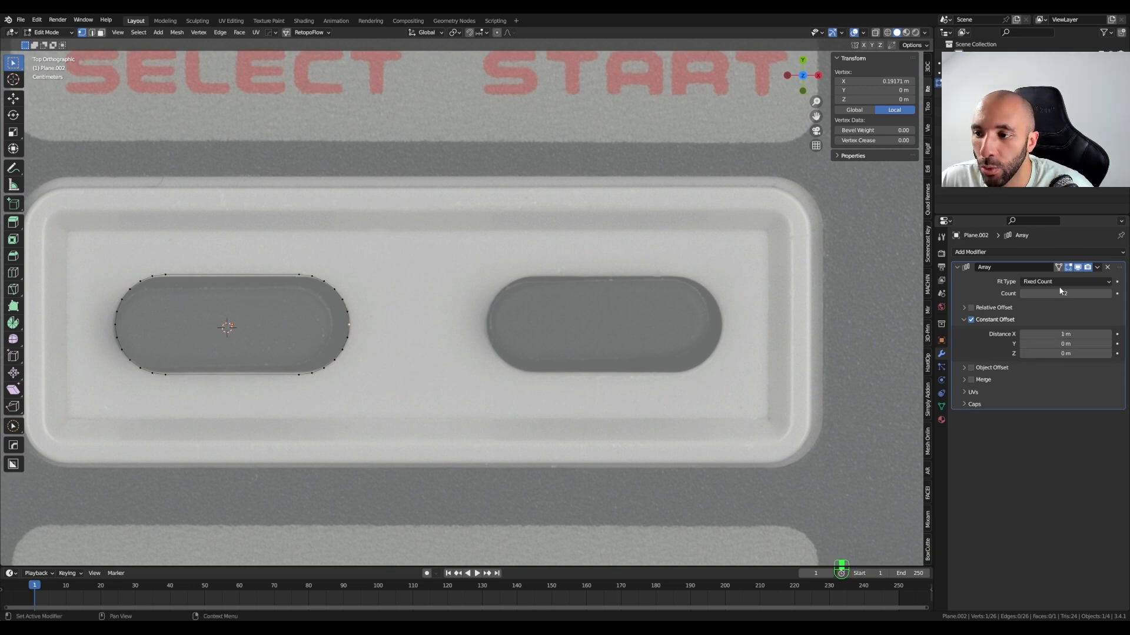
- Show the array on the edit cage and set its constant X distance to 0.611 m to match the Start button
{"action": "left_click", "coordinate": [1059, 268]}
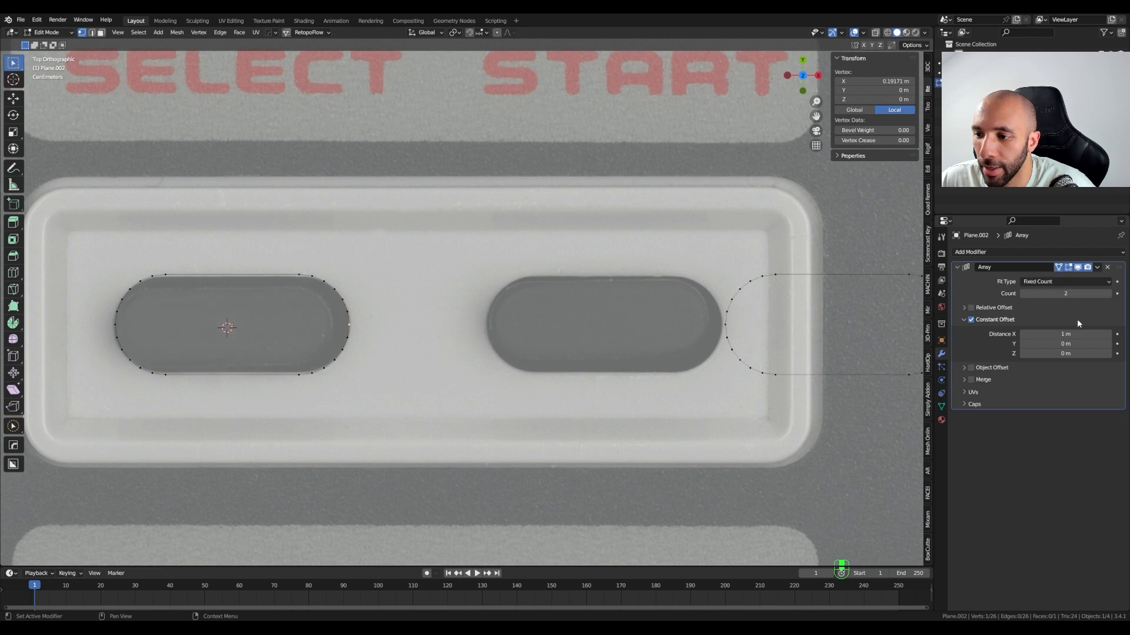
{"action": "left_click_drag", "start_coordinate": [1073, 334], "coordinate": [1035, 334], "text": "shift"}
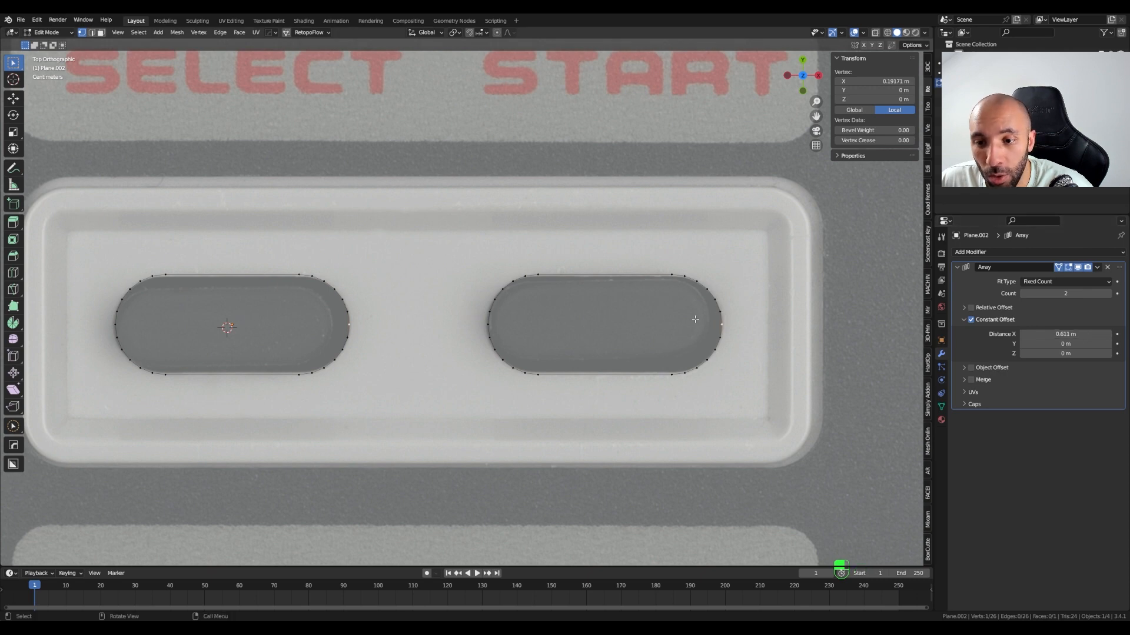
{"action": "scroll", "coordinate": [691, 298], "scroll_direction": "up", "scroll_amount": 5}
{"action": "scroll", "coordinate": [703, 270], "scroll_direction": "down", "scroll_amount": 5}
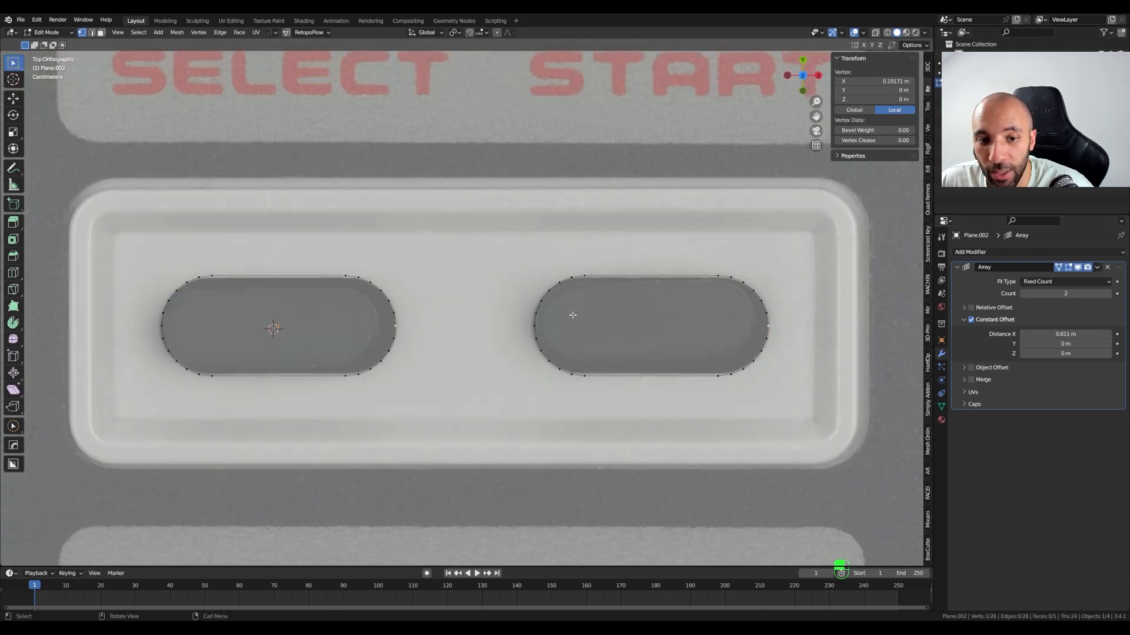
{"action": "middle_click_drag", "start_coordinate": [500, 326], "coordinate": [585, 309], "text": "shift"}
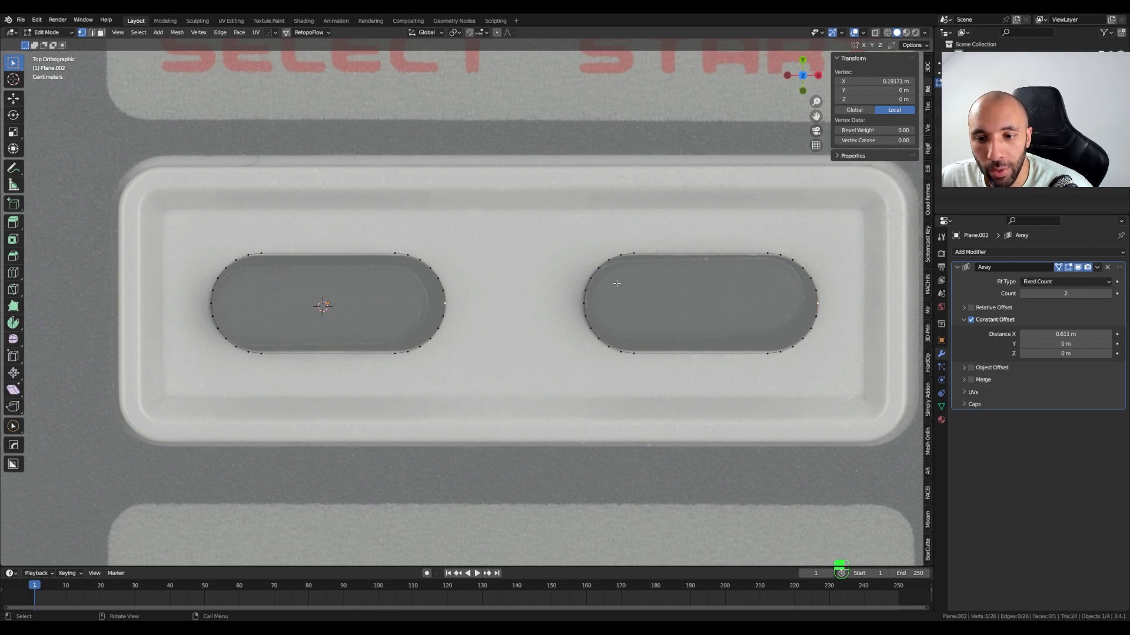
{"action": "middle_click_drag", "start_coordinate": [353, 291], "coordinate": [447, 278], "text": "shift"}
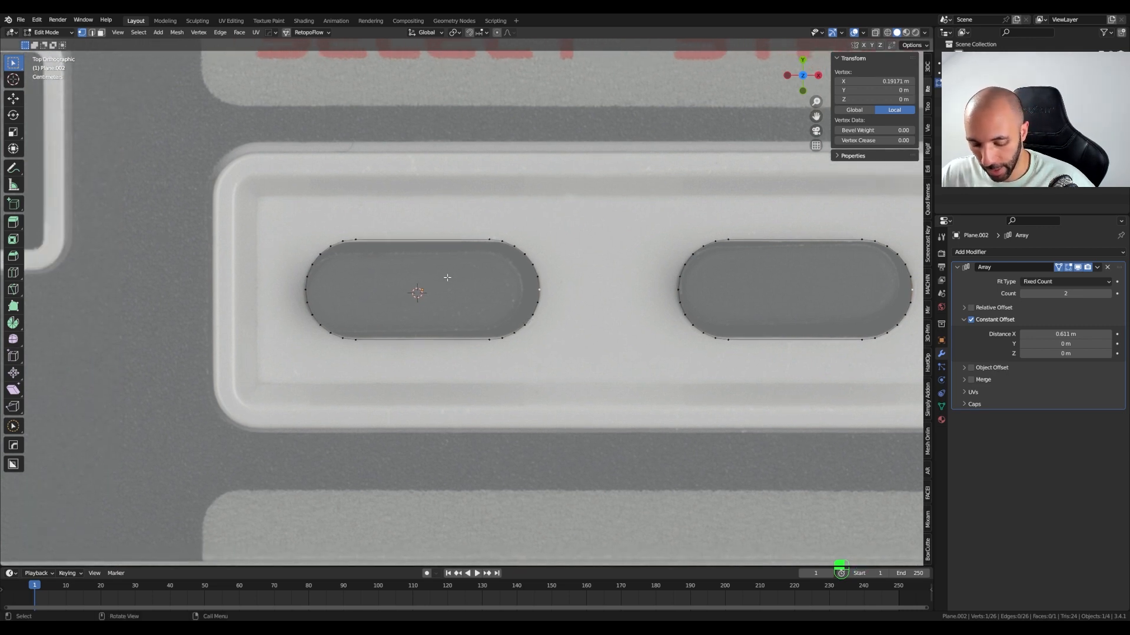
- Scale the whole Select button outline down uniformly to about 0.894 so it sits inside the reference button
{"action": "key", "text": "a"}
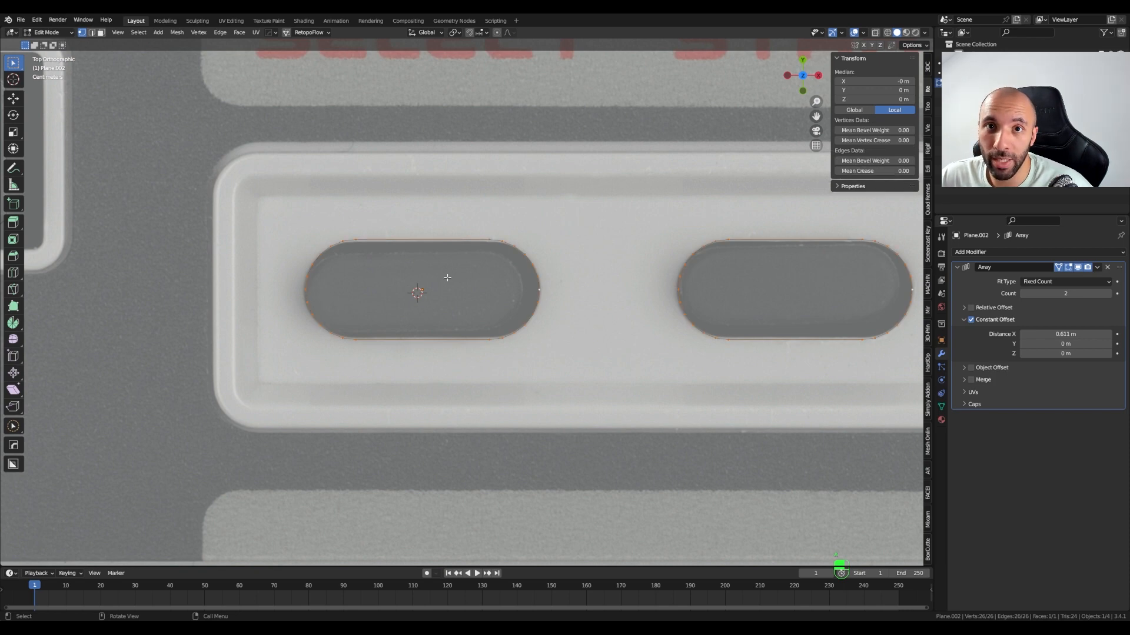
{"action": "scroll", "coordinate": [435, 274], "scroll_direction": "up", "scroll_amount": 1}
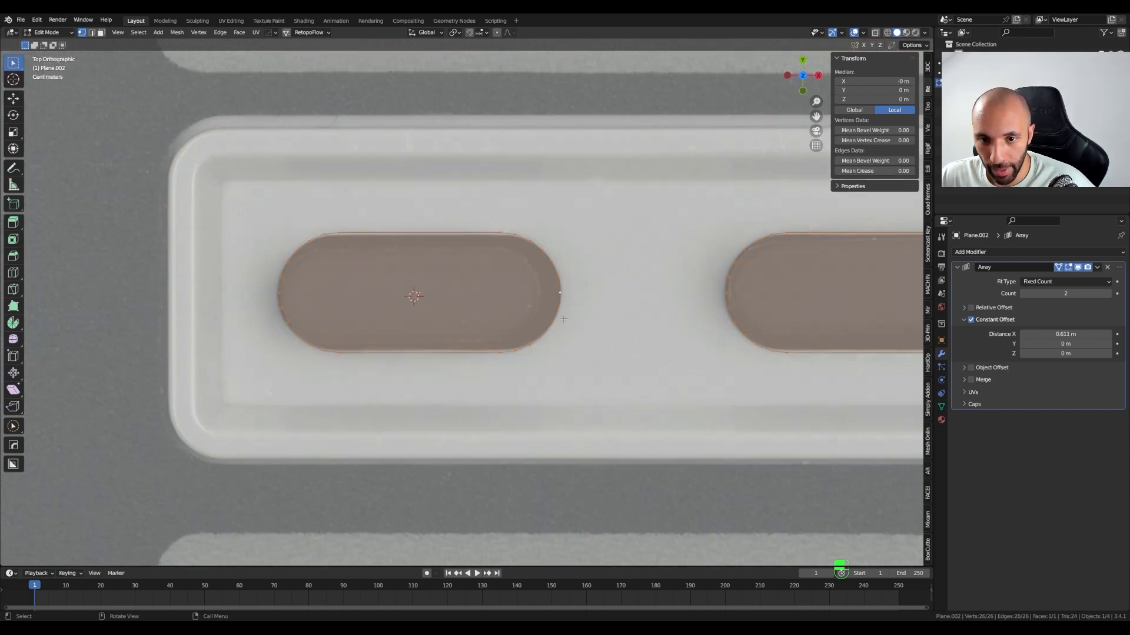
{"action": "key", "text": "s"}
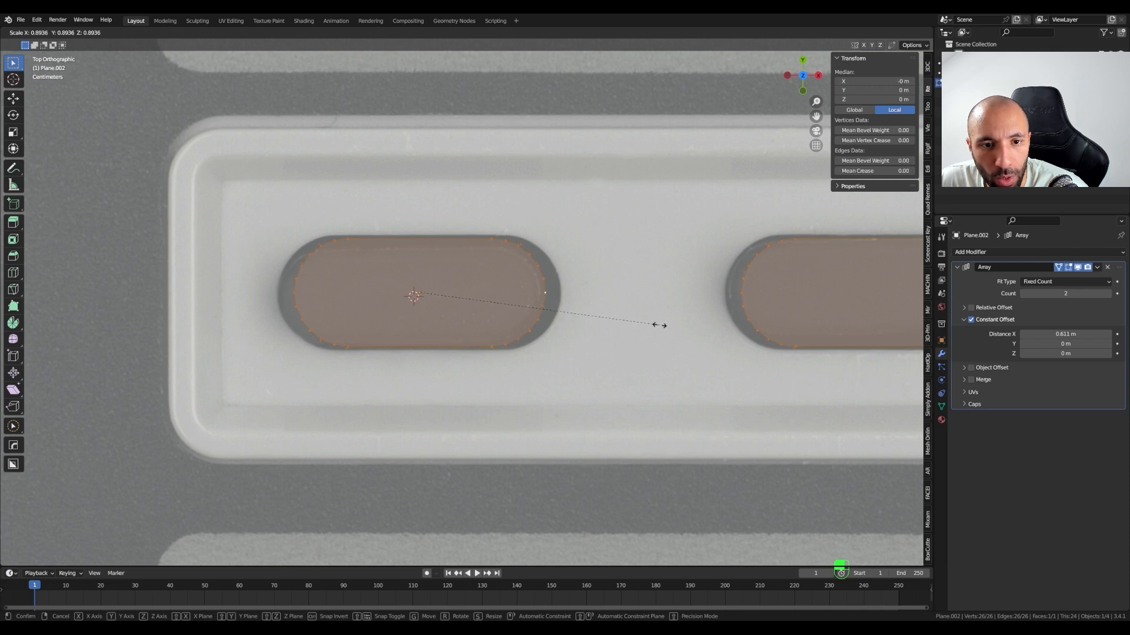
{"action": "left_click", "coordinate": [659, 325]}
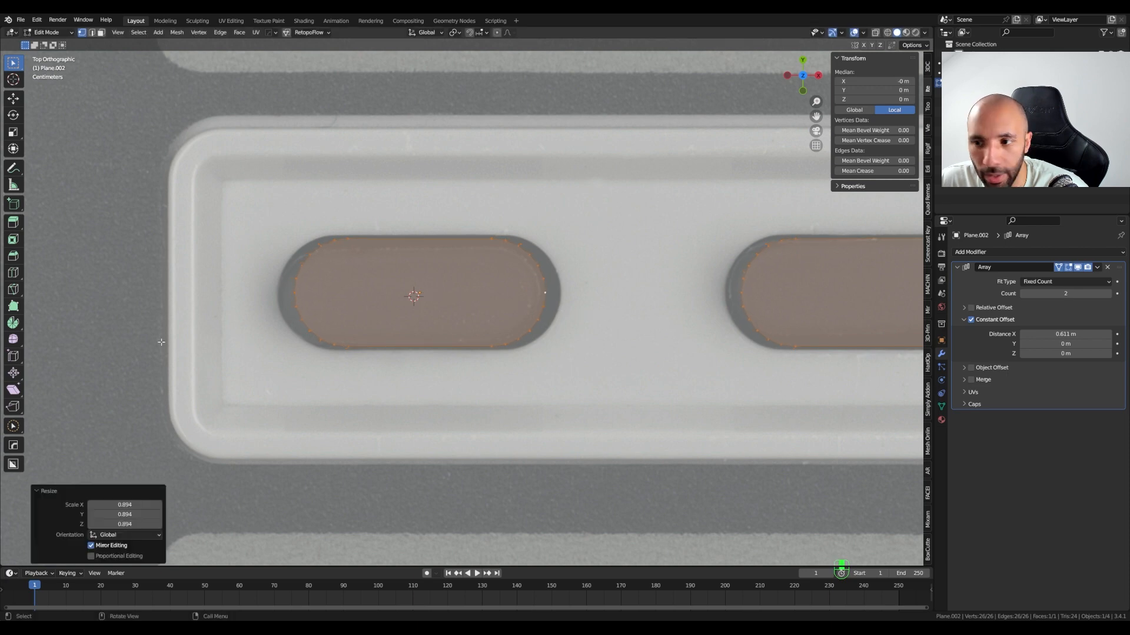
- Add a Solidify modifier to the arrayed buttons with thickness 0.072 m, offset 1 and Even Thickness enabled
{"action": "scroll", "coordinate": [659, 326], "scroll_direction": "down", "scroll_amount": 4}
{"action": "middle_click_drag", "start_coordinate": [588, 312], "coordinate": [545, 293]}
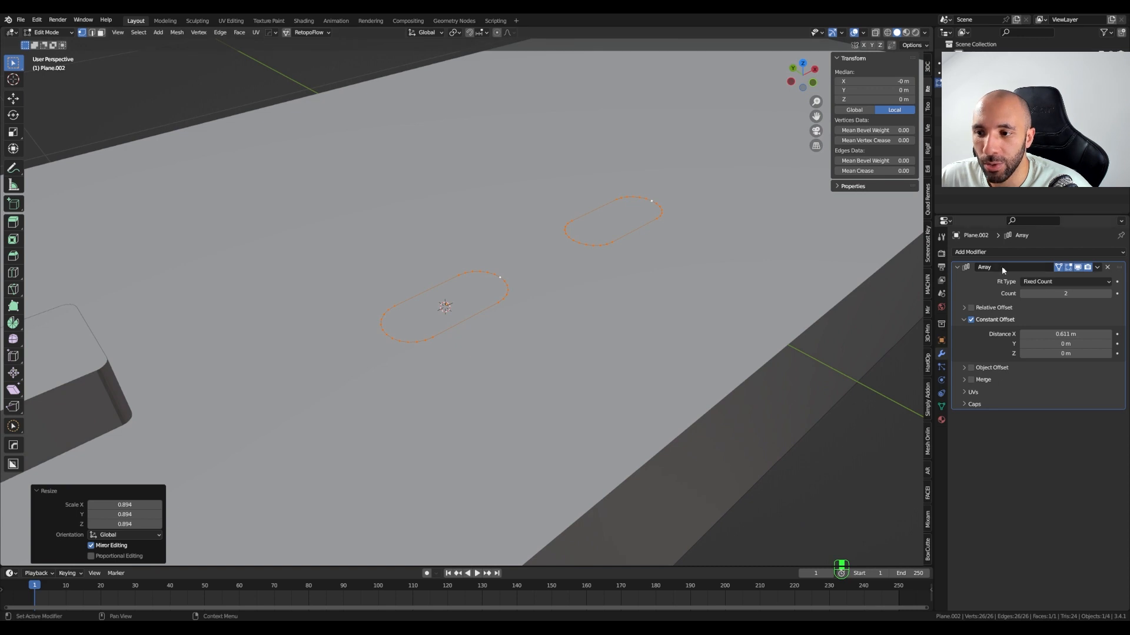
{"action": "left_click", "coordinate": [990, 252]}
{"action": "left_click", "coordinate": [970, 416]}
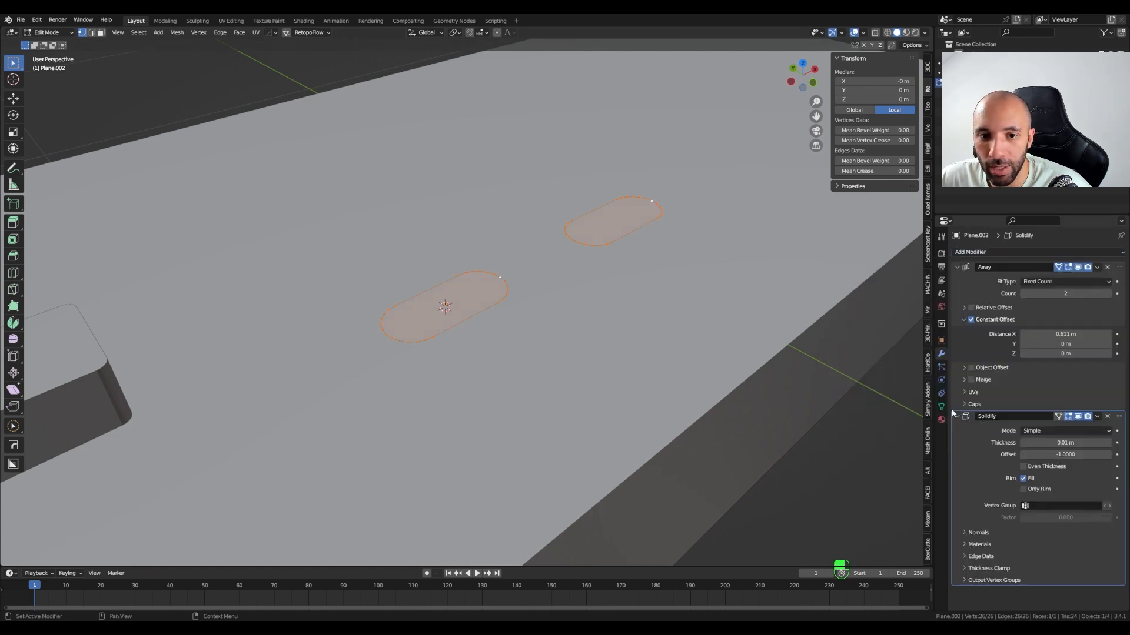
{"action": "middle_click_drag", "start_coordinate": [412, 294], "coordinate": [429, 283]}
{"action": "left_click", "coordinate": [956, 267]}
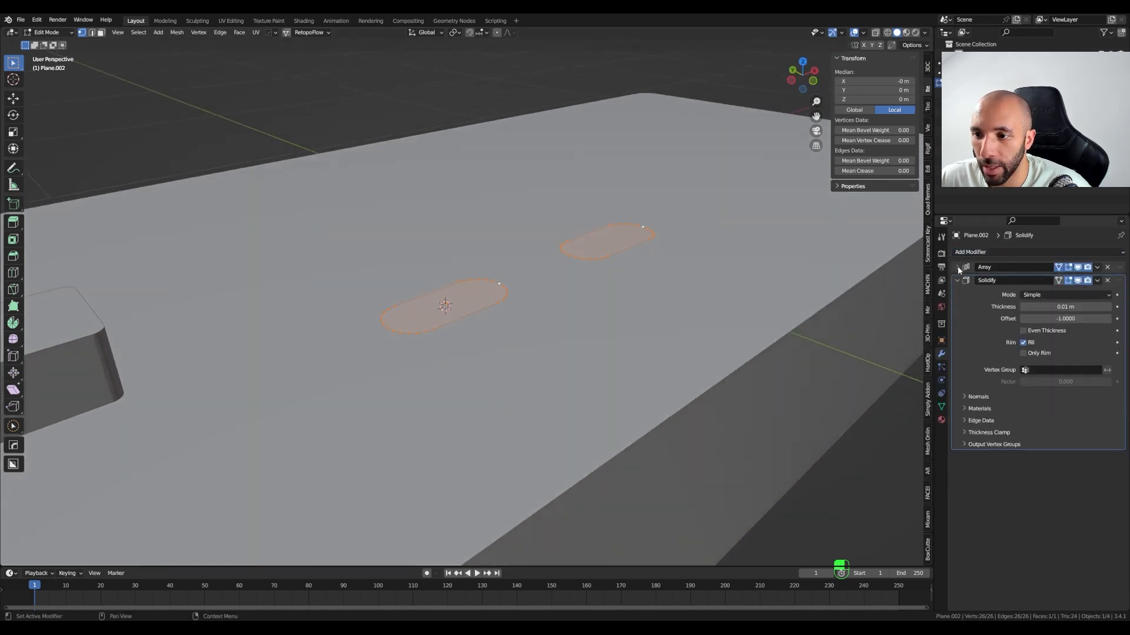
{"action": "left_click_drag", "start_coordinate": [1047, 318], "coordinate": [1118, 306]}
{"action": "scroll", "coordinate": [631, 301], "scroll_direction": "down", "scroll_amount": 4}
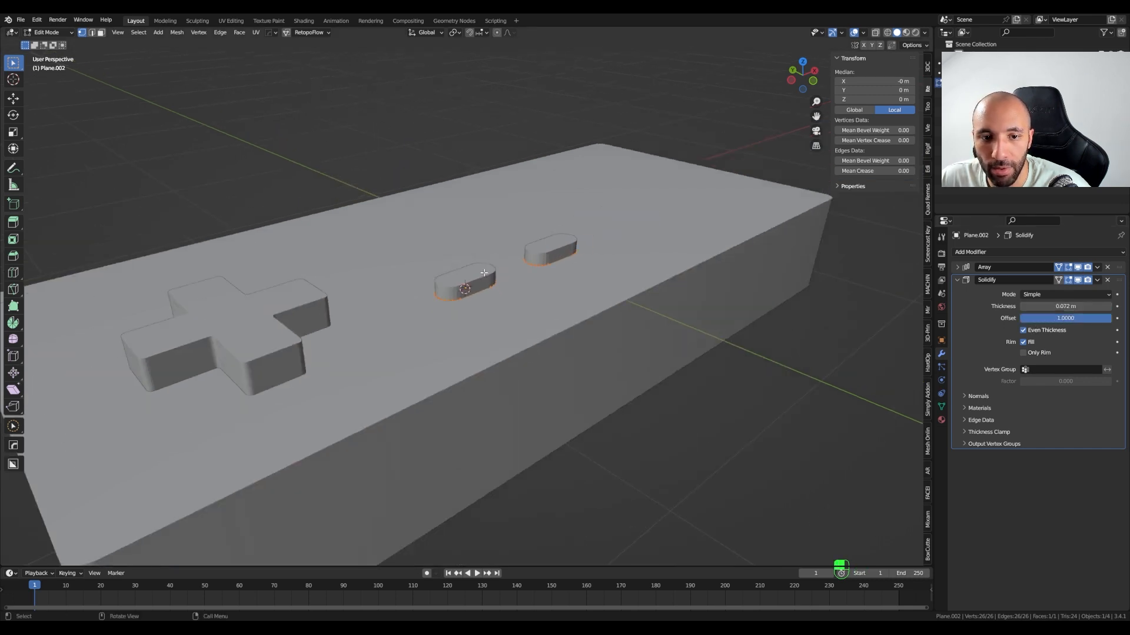
{"action": "middle_click_drag", "start_coordinate": [630, 301], "coordinate": [607, 321]}
- Return to Object Mode in top view and place the 3D cursor at the centre of the B button
{"action": "key", "text": "KP_7"}
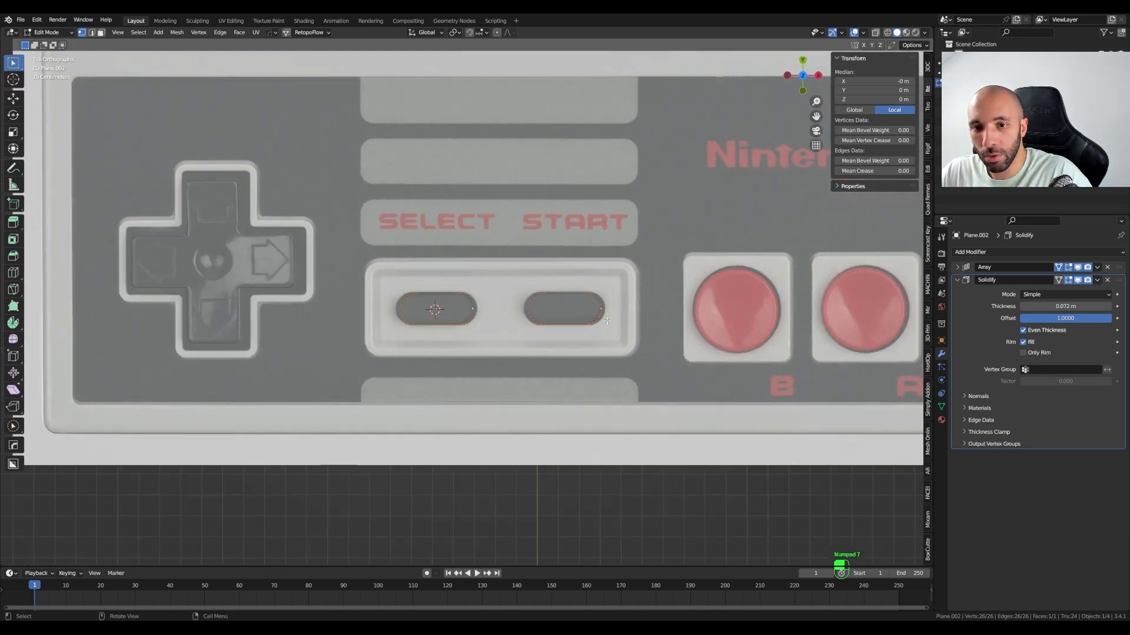
{"action": "key", "text": "Tab"}
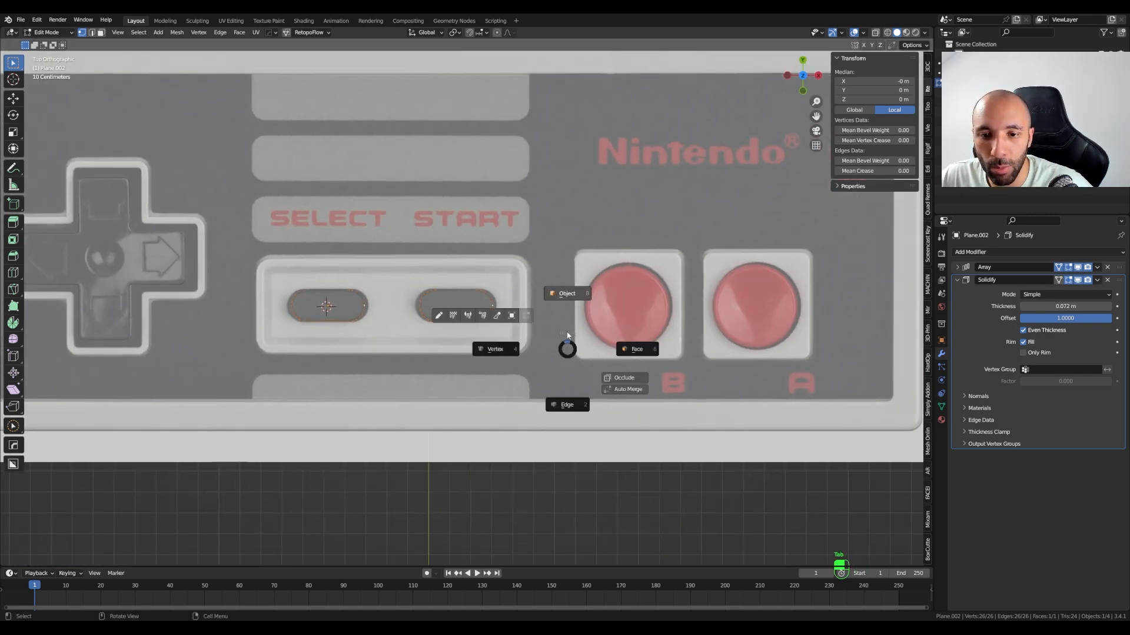
{"action": "left_click", "coordinate": [567, 302]}
{"action": "middle_click_drag", "start_coordinate": [612, 344], "coordinate": [553, 319], "text": "shift"}
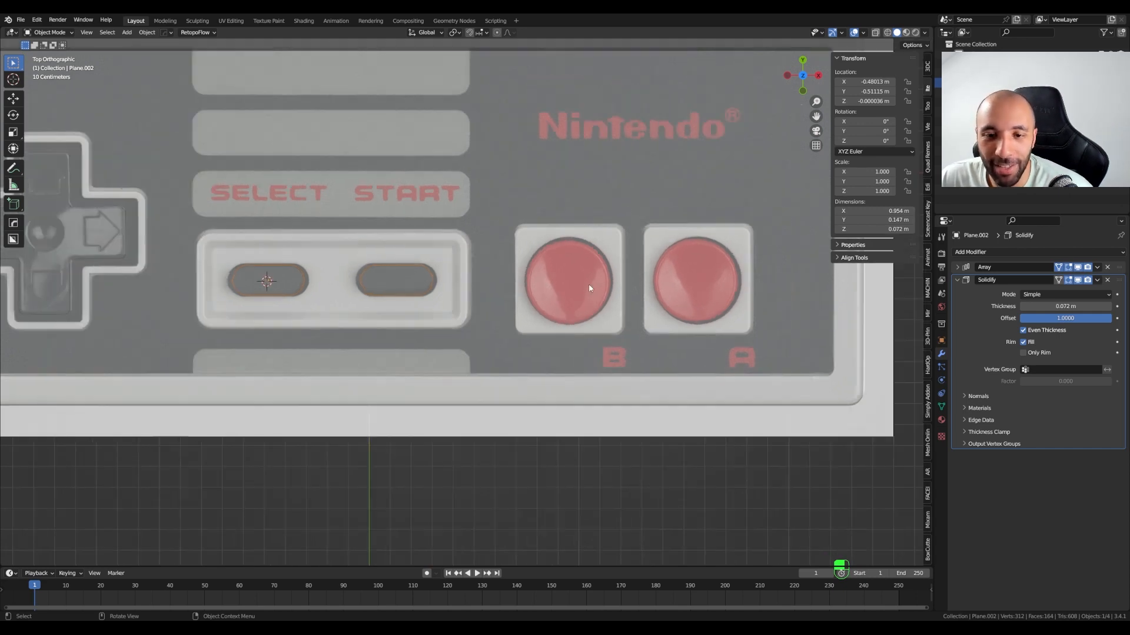
{"action": "middle_click_drag", "start_coordinate": [548, 284], "coordinate": [573, 291], "text": "shift"}
{"action": "key", "text": "shift"}
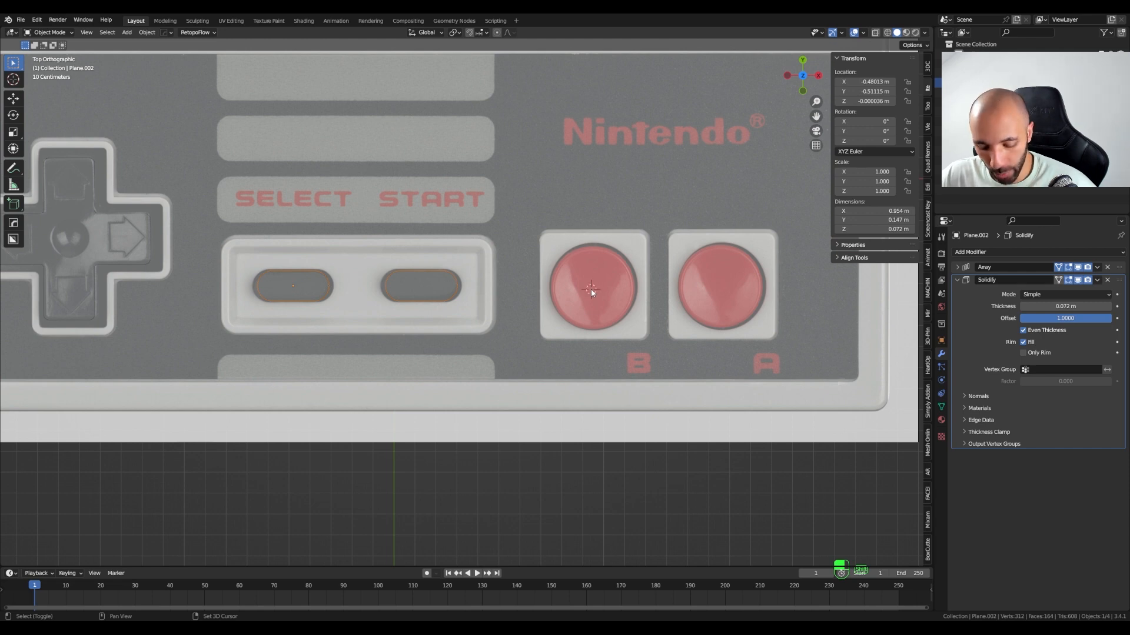
- Add a mesh circle with 64 vertices at the 3D cursor on the B button
{"action": "key", "text": "shift+a"}
{"action": "mouse_move", "coordinate": [592, 291]}
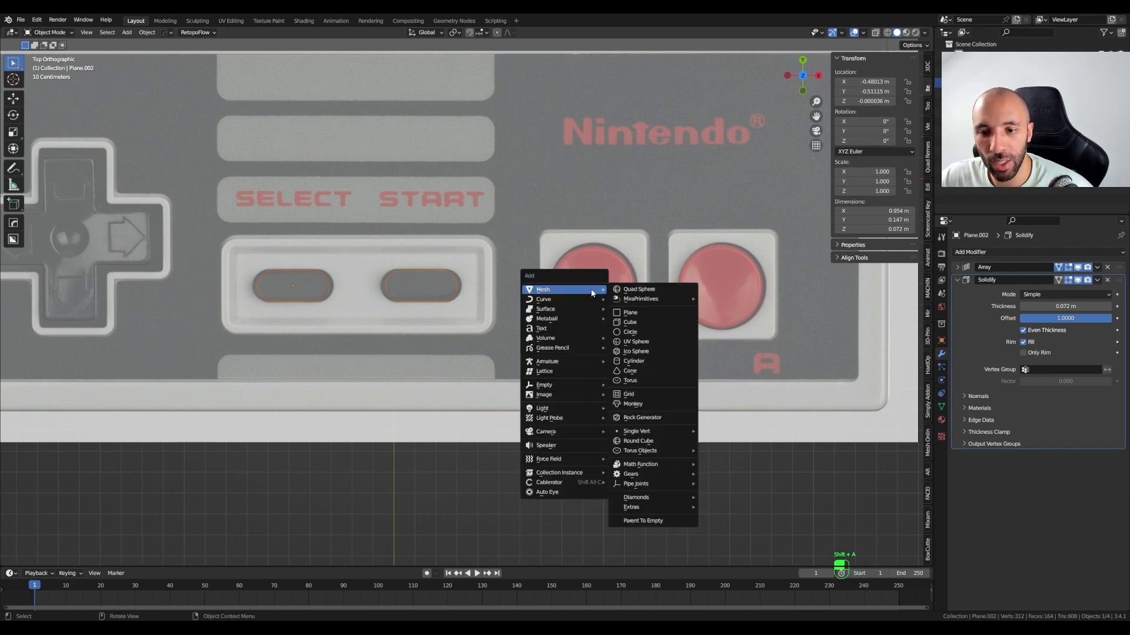
{"action": "left_click", "coordinate": [644, 332]}
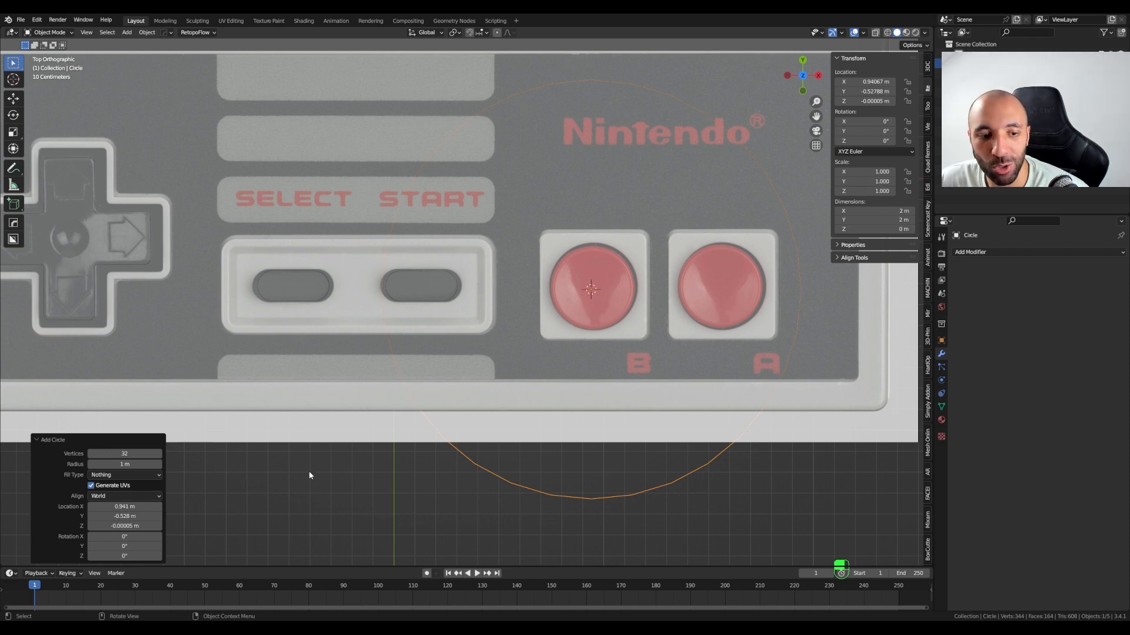
{"action": "left_click", "coordinate": [111, 453]}
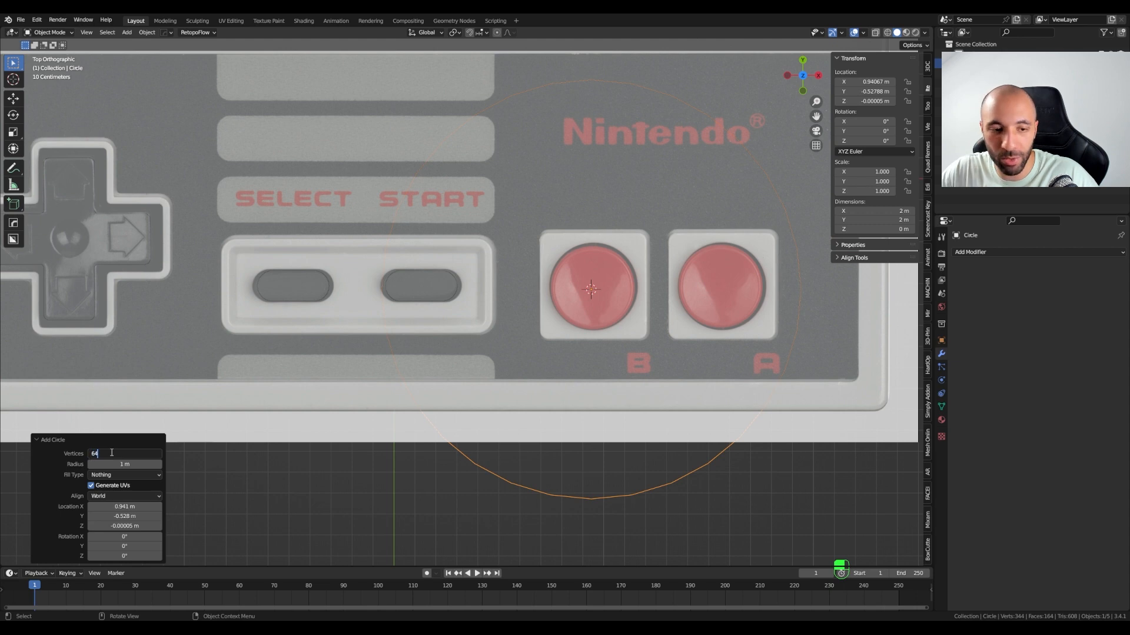
{"action": "type", "text": "64"}
{"action": "key", "text": "Return"}
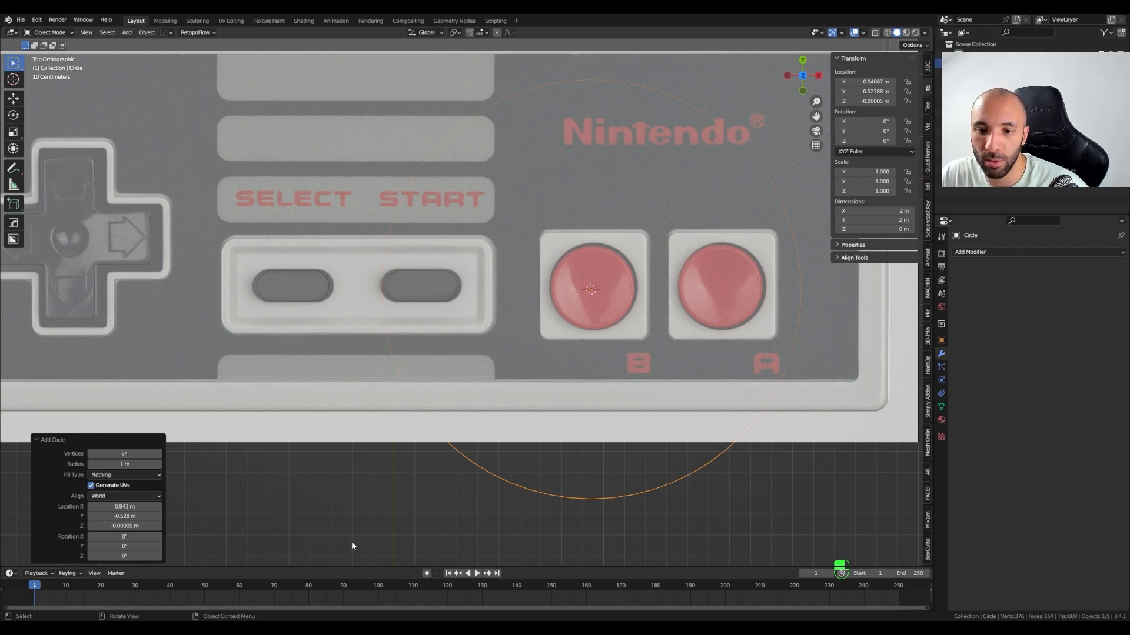
- Scale the circle down to about 0.434 m in diameter, roughly matching the B button
{"action": "key", "text": "s"}
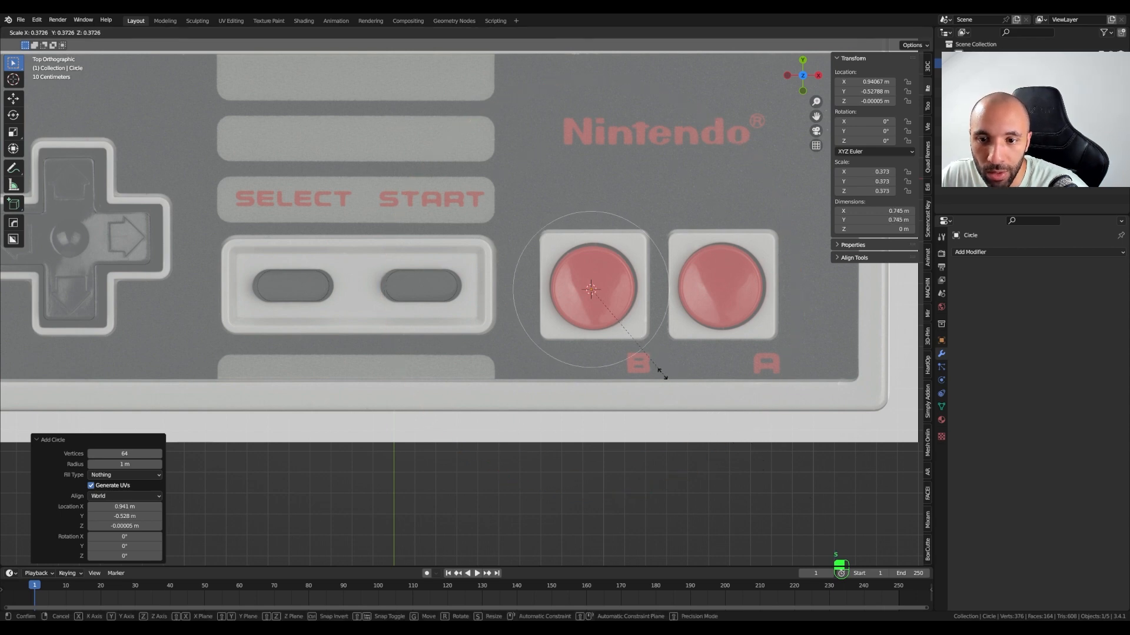
{"action": "left_click", "coordinate": [631, 342]}
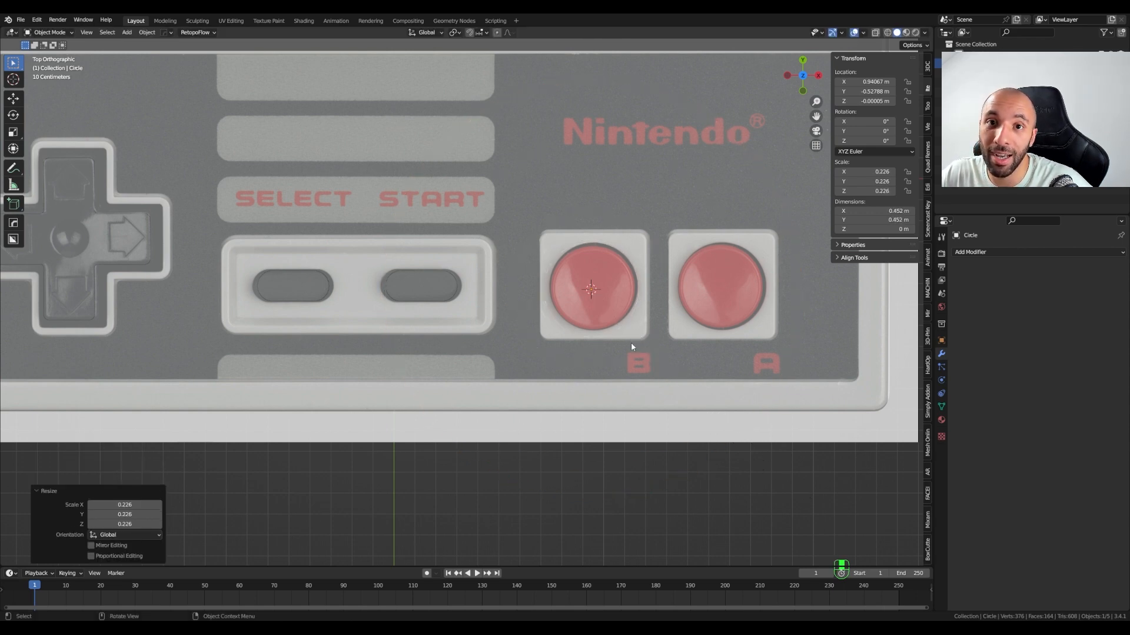
{"action": "scroll", "coordinate": [608, 223], "scroll_direction": "up", "scroll_amount": 4}
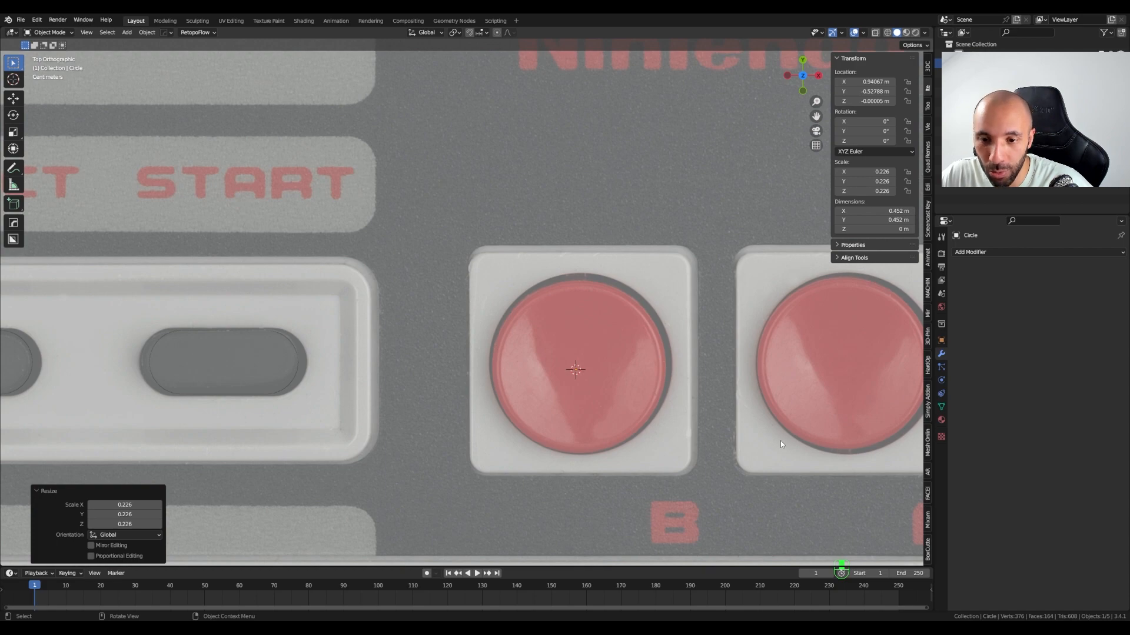
{"action": "key", "text": "s"}
{"action": "scroll", "coordinate": [774, 436], "scroll_direction": "down", "scroll_amount": 3}
{"action": "scroll", "coordinate": [712, 406], "scroll_direction": "up", "scroll_amount": 4}
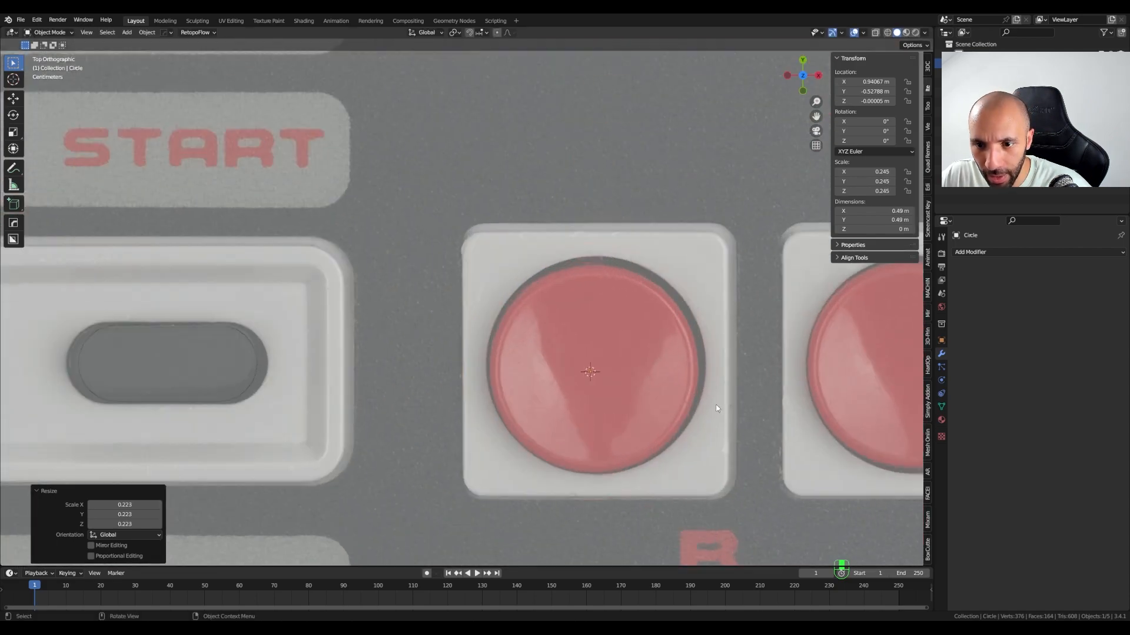
{"action": "left_click", "coordinate": [789, 457]}
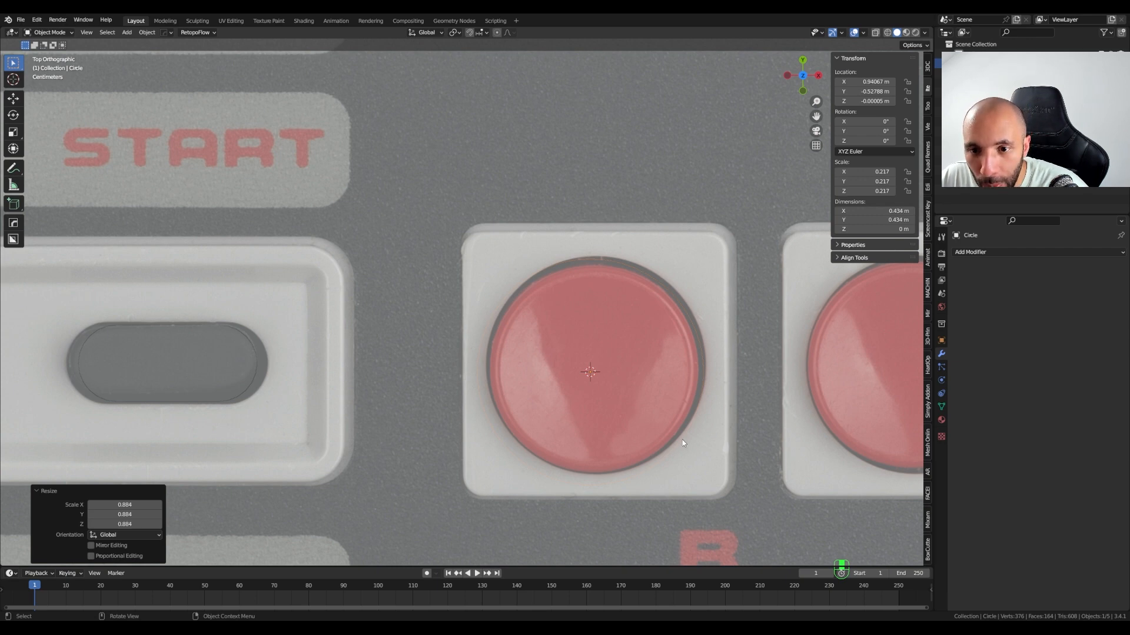
- Move the circle onto the B button's outline and refine its diameter to about 0.42 m
{"action": "key", "text": "g"}
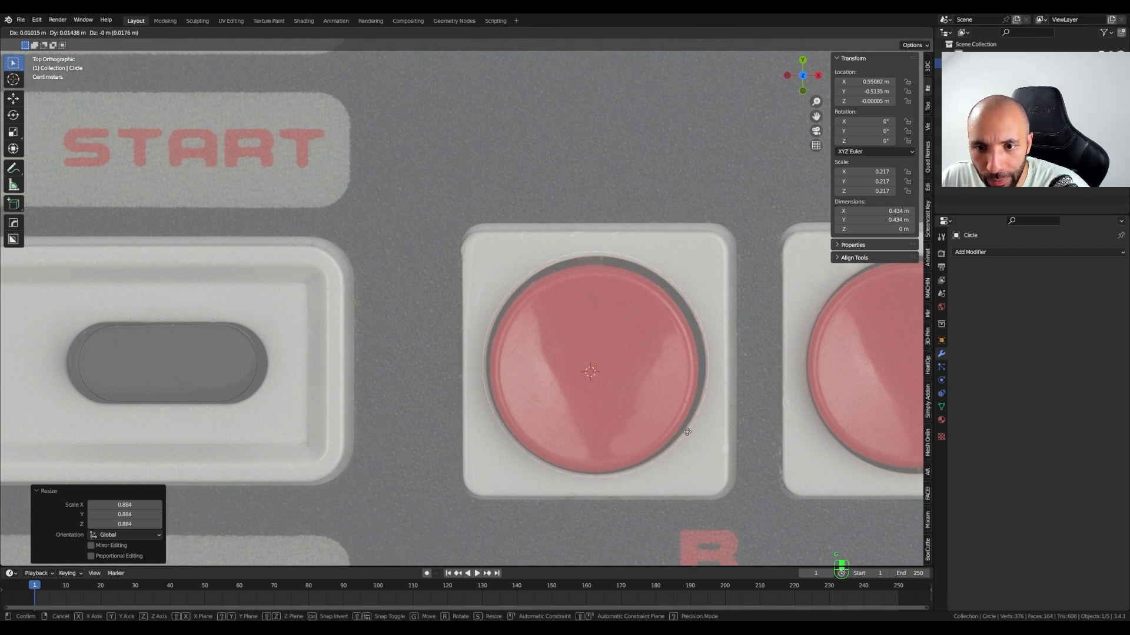
{"action": "left_click", "coordinate": [689, 432]}
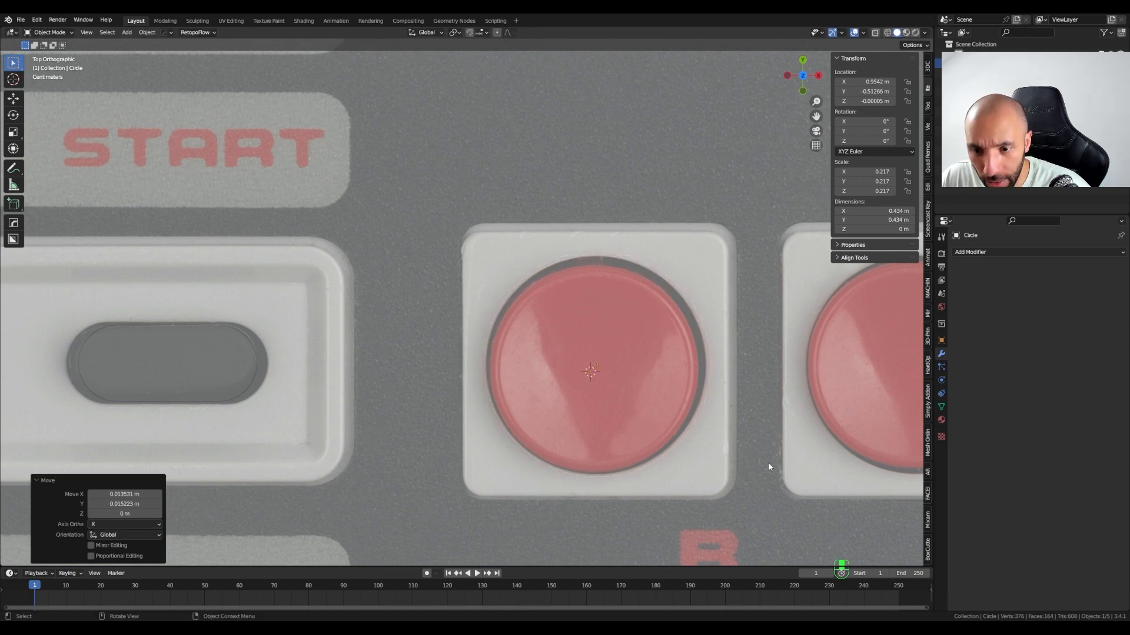
{"action": "key", "text": "s"}
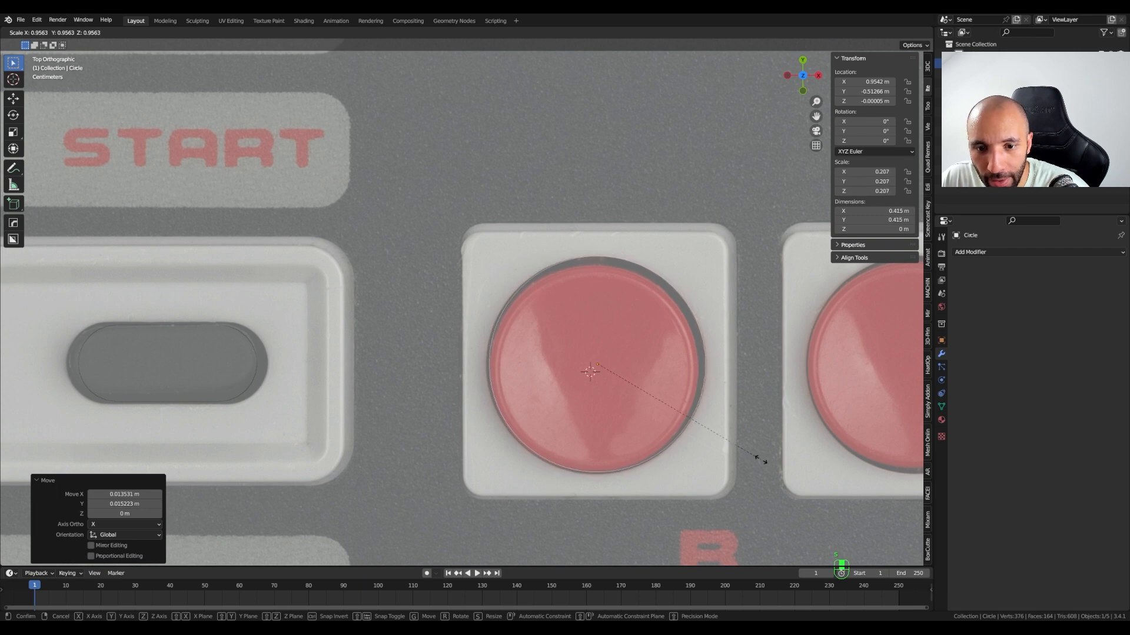
{"action": "left_click", "coordinate": [763, 458]}
{"action": "key", "text": "g"}
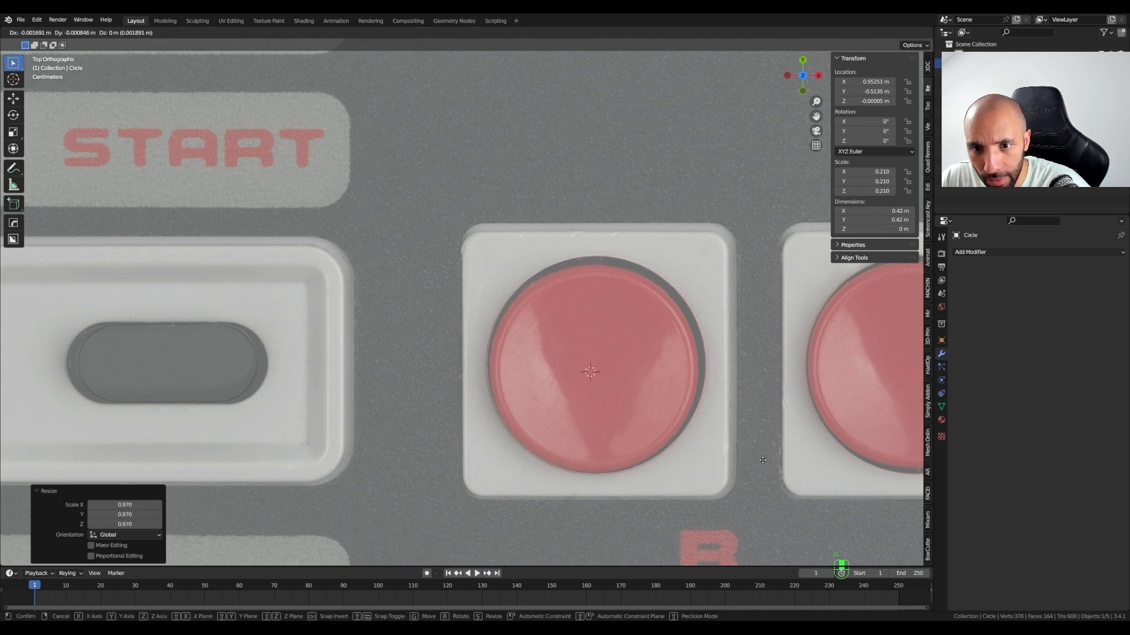
{"action": "left_click", "coordinate": [761, 460]}
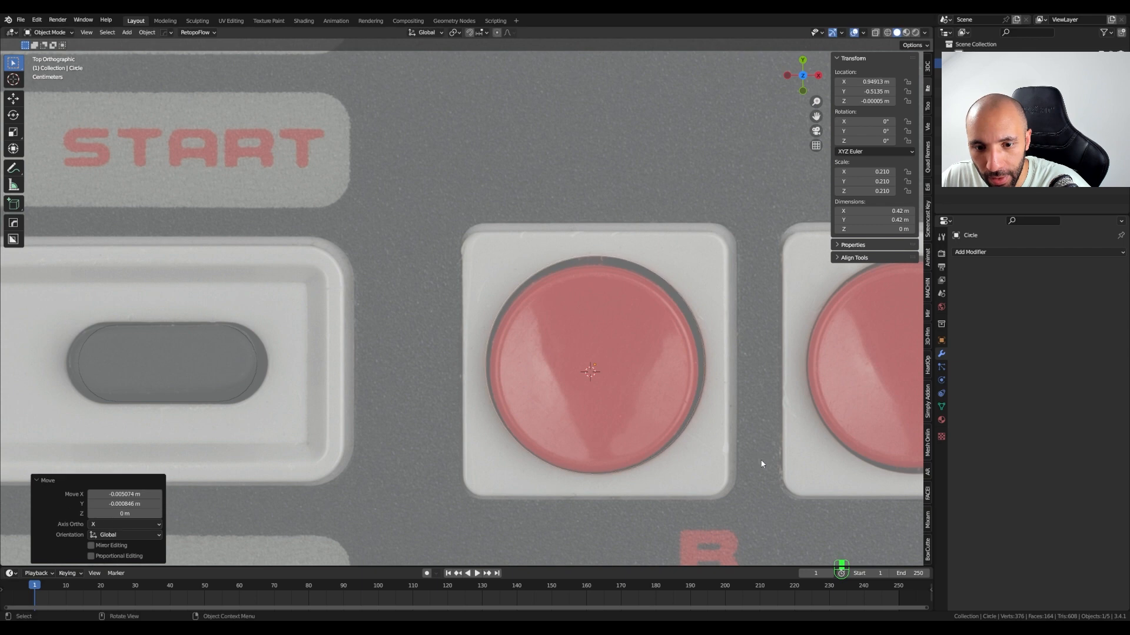
- Apply the circle's scale and fill its outline with a face in Edit Mode
{"action": "key", "text": "ctrl+a"}
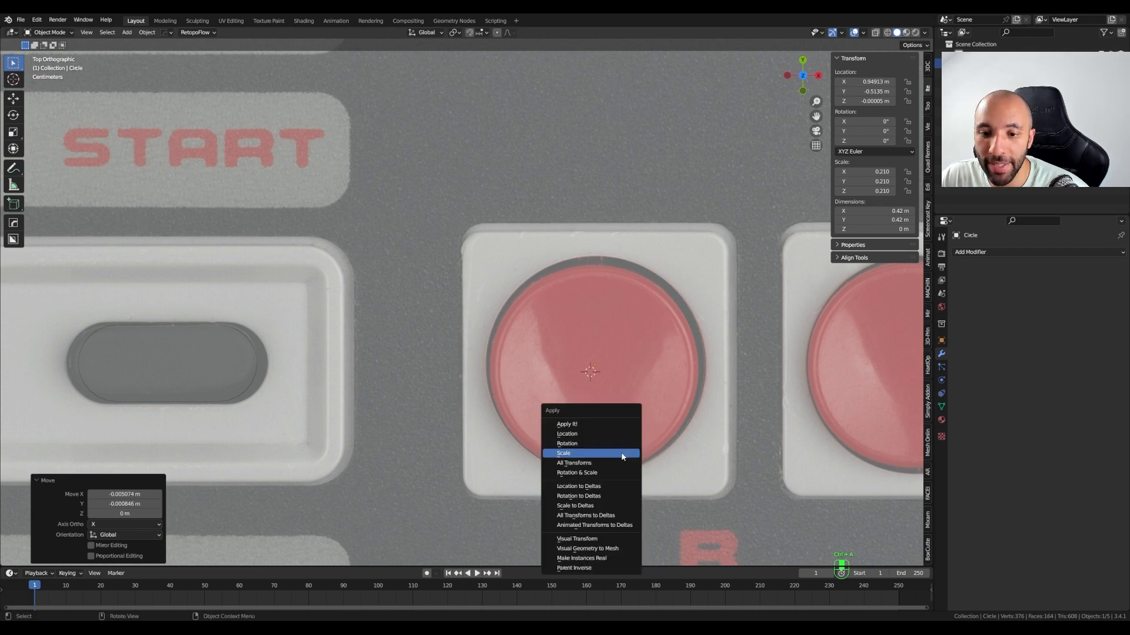
{"action": "left_click", "coordinate": [622, 454]}
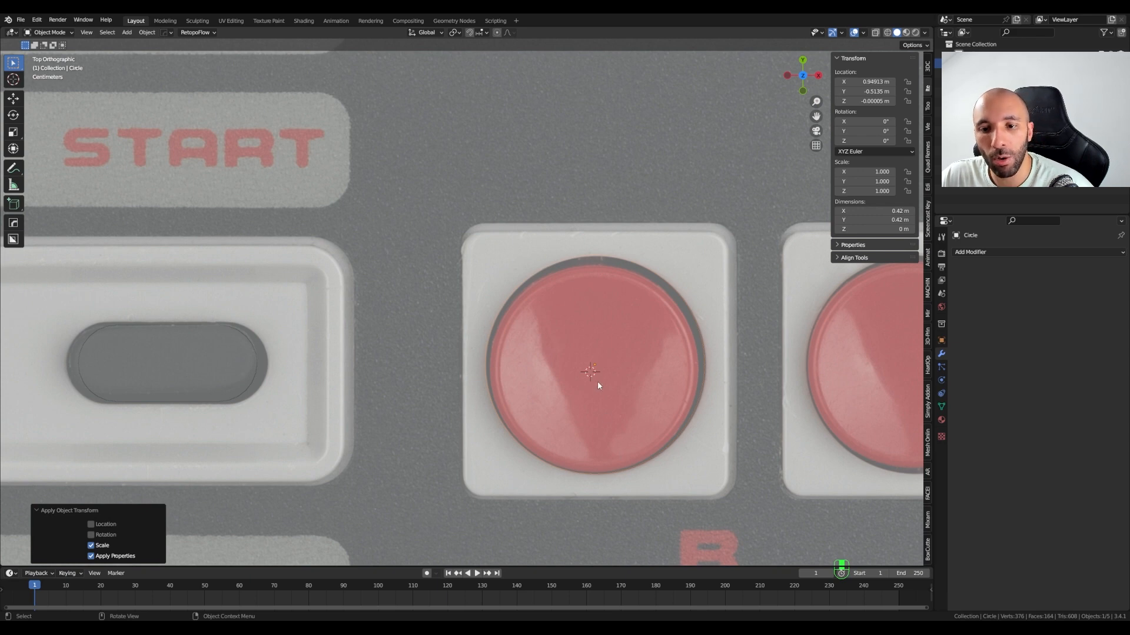
{"action": "key", "text": "Tab"}
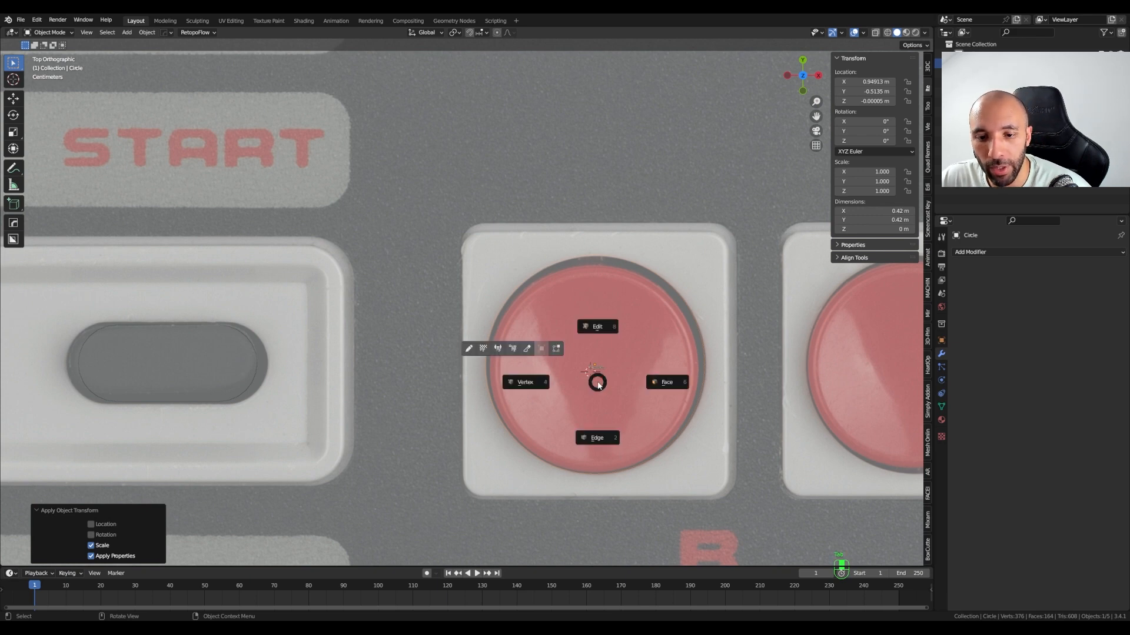
{"action": "left_click", "coordinate": [537, 384]}
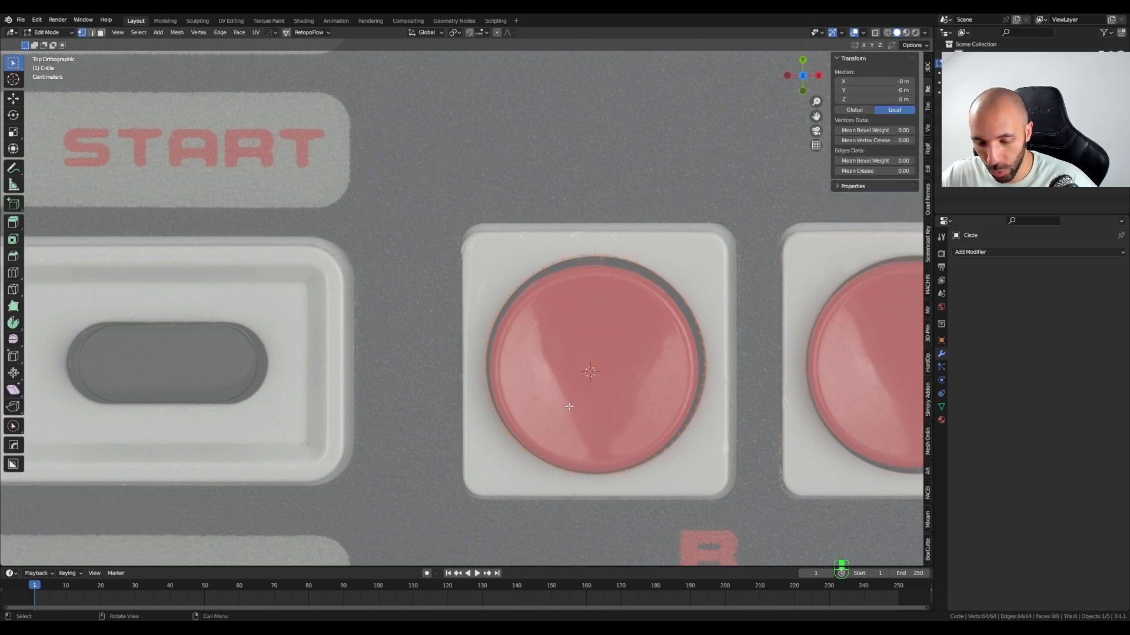
{"action": "key", "text": "f"}
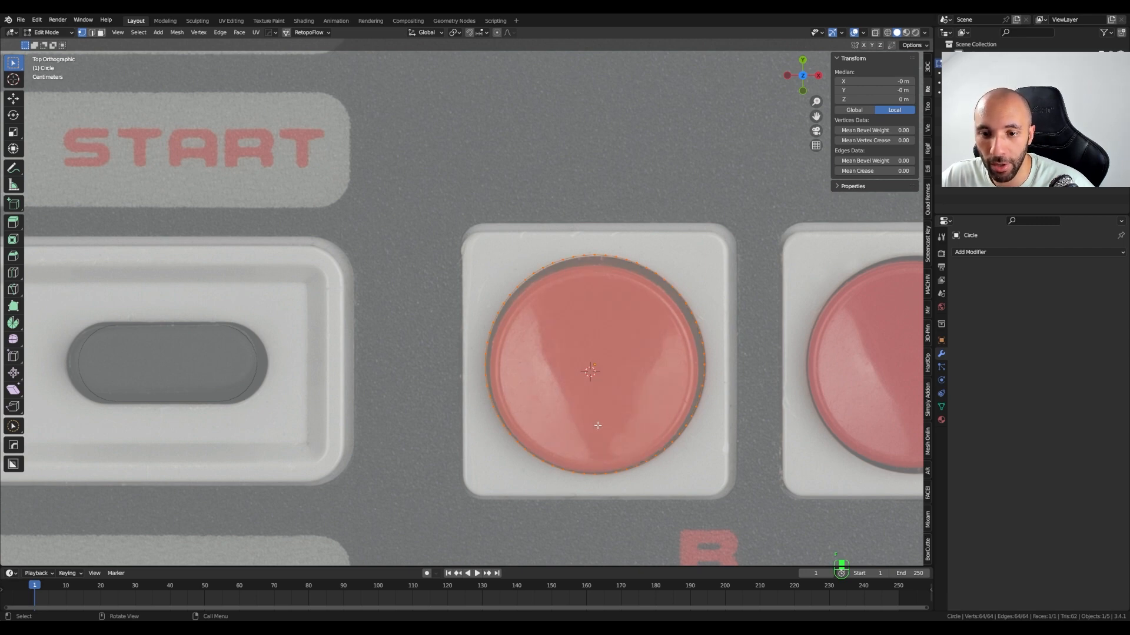
- Add an Array modifier to the B button circle, with Relative Offset disabled and Constant Offset enabled
{"action": "middle_click_drag", "start_coordinate": [598, 413], "coordinate": [582, 409], "text": "shift"}
{"action": "left_click", "coordinate": [979, 255]}
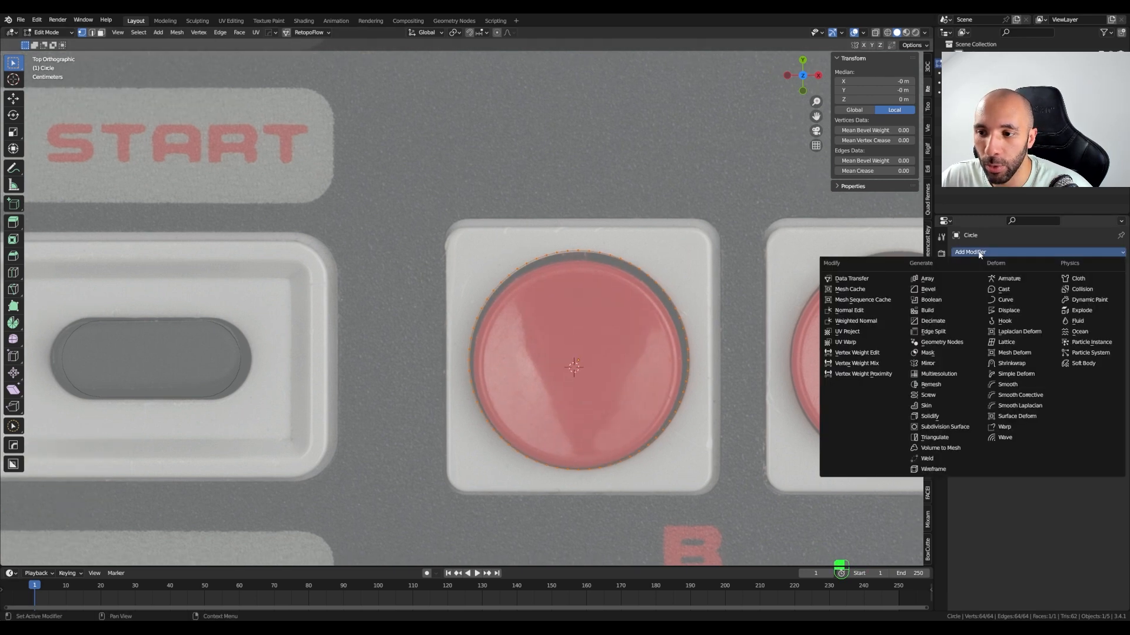
{"action": "left_click", "coordinate": [943, 278]}
{"action": "middle_click_drag", "start_coordinate": [726, 330], "coordinate": [550, 323], "text": "shift"}
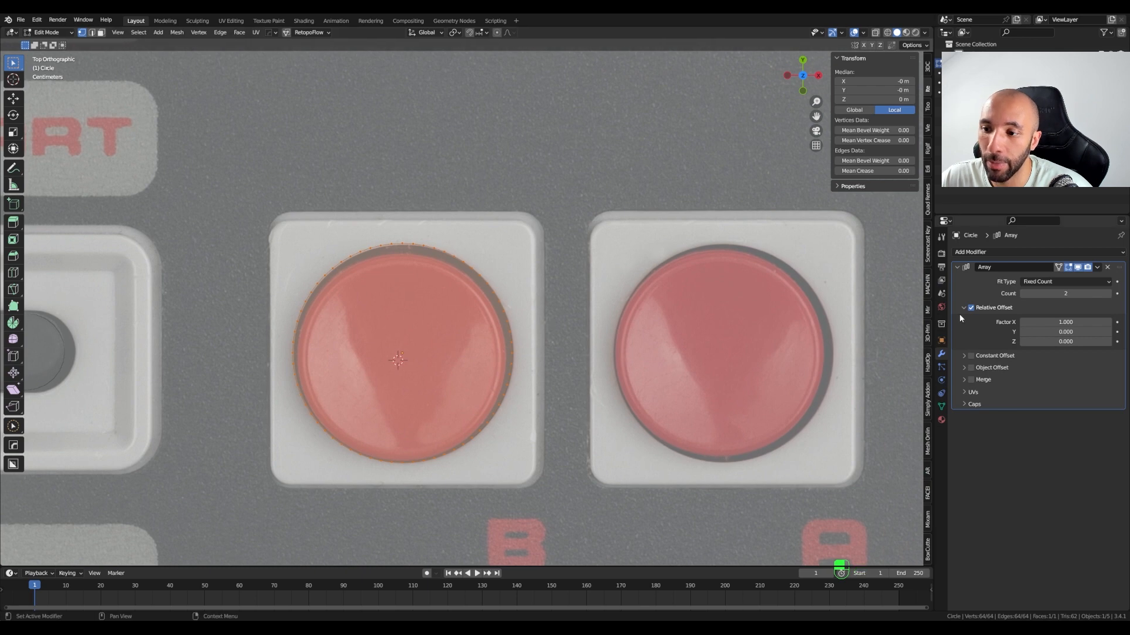
{"action": "left_click", "coordinate": [972, 309]}
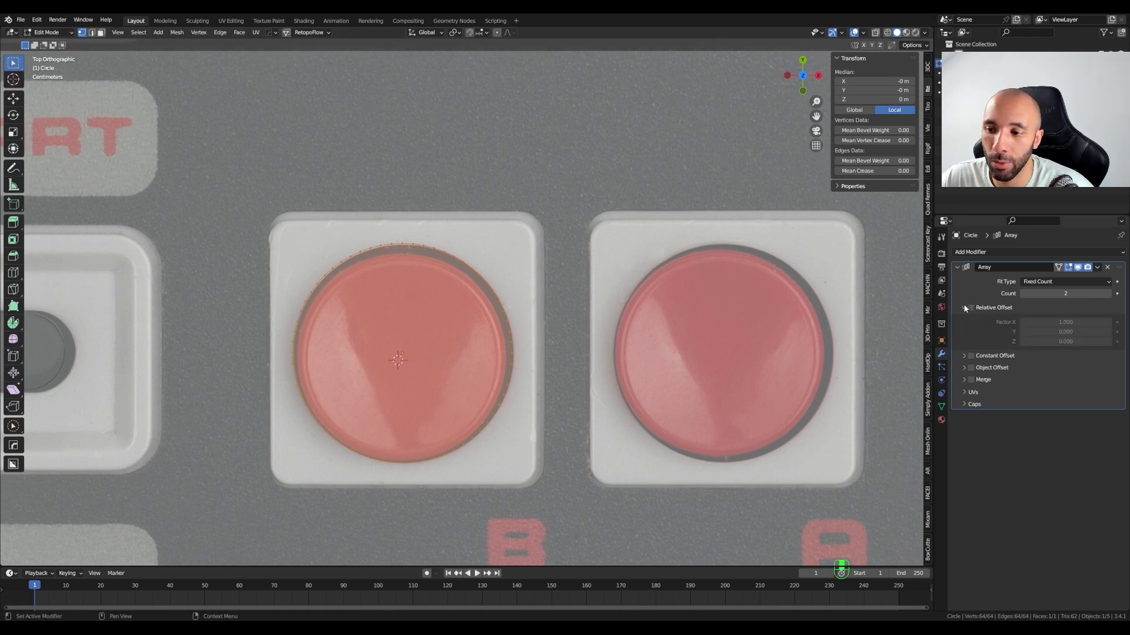
{"action": "left_click", "coordinate": [964, 309]}
{"action": "left_click", "coordinate": [971, 319]}
{"action": "left_click", "coordinate": [963, 318]}
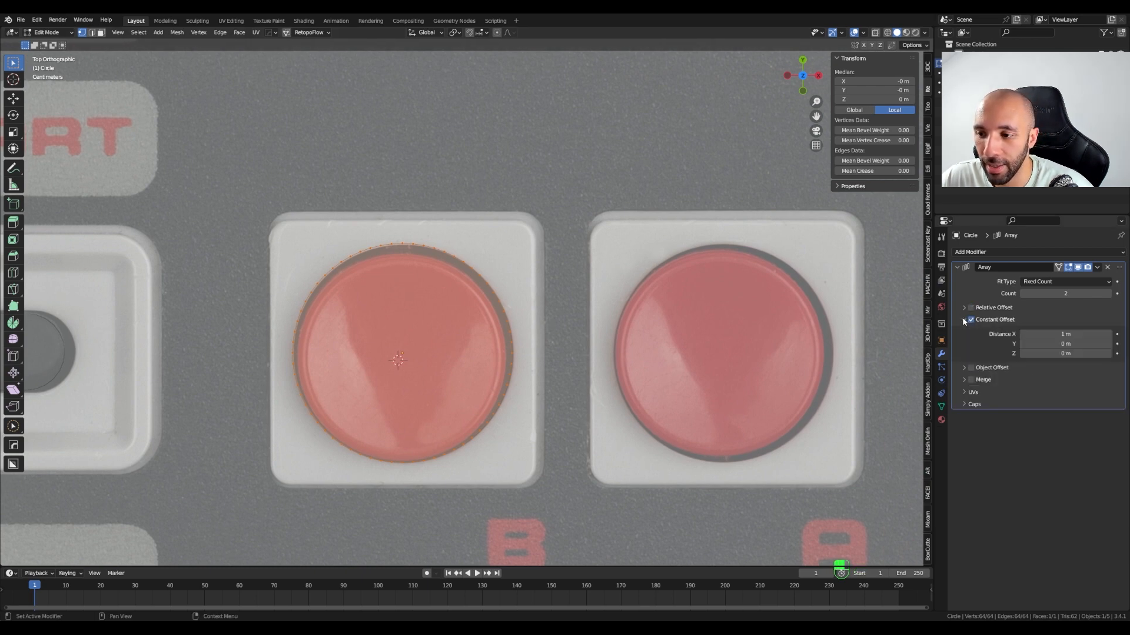
- Show the Array modifier on the edit cage and set its constant X offset to 0.615 m, matching the A button
{"action": "left_click_drag", "start_coordinate": [1065, 334], "coordinate": [1058, 335], "text": "shift"}
{"action": "right_click", "coordinate": [1066, 334]}
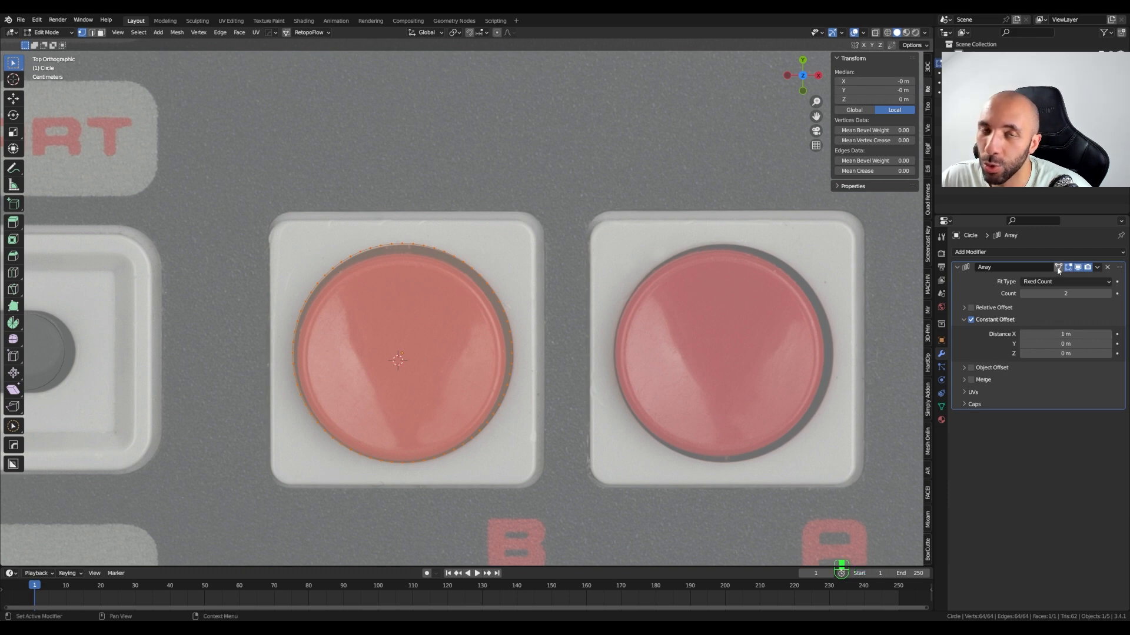
{"action": "left_click", "coordinate": [1058, 268]}
{"action": "left_click_drag", "start_coordinate": [1066, 334], "coordinate": [1031, 334], "text": "shift"}
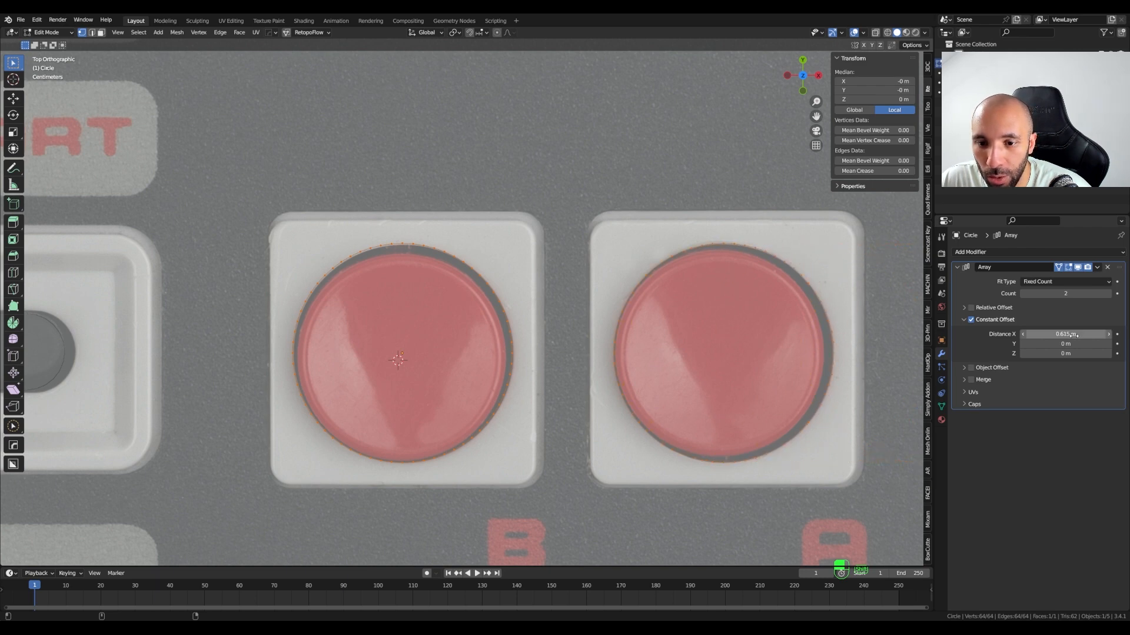
- Scale the circle mesh down by a factor of about 0.946 to fit inside the button outlines
{"action": "scroll", "coordinate": [579, 325], "scroll_direction": "down", "scroll_amount": 1}
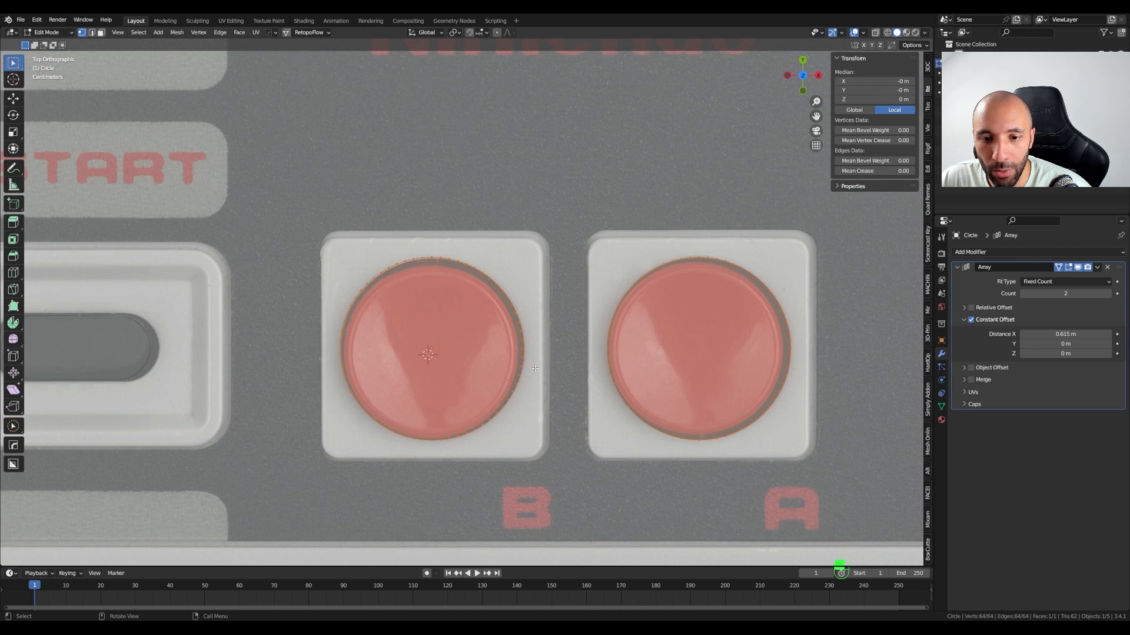
{"action": "middle_click_drag", "start_coordinate": [534, 368], "coordinate": [615, 363], "text": "shift"}
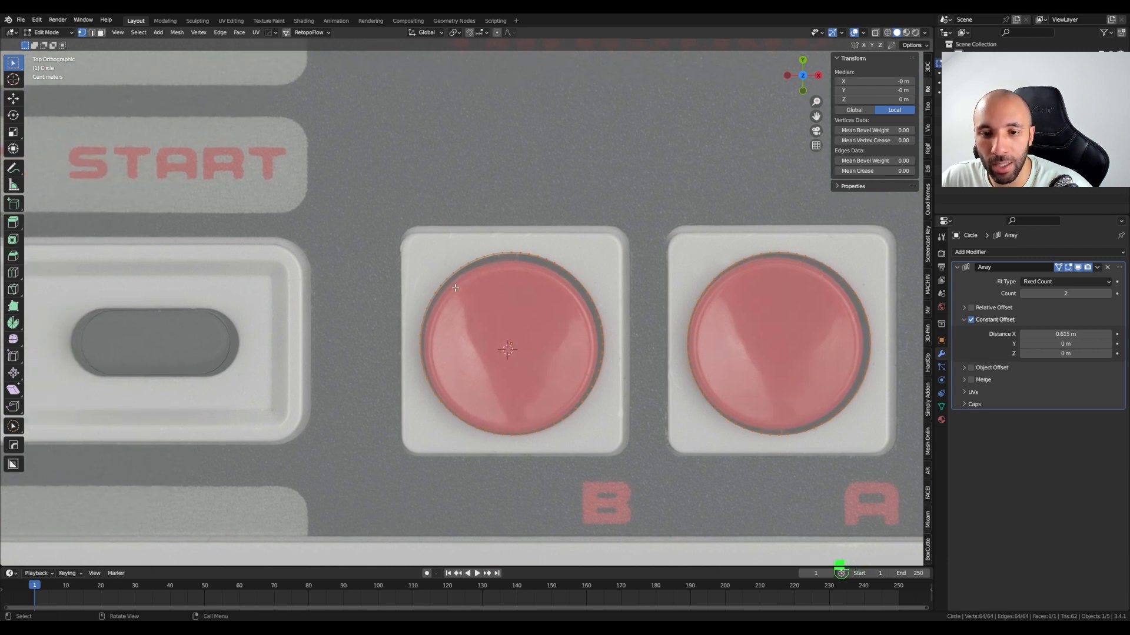
{"action": "scroll", "coordinate": [481, 280], "scroll_direction": "up", "scroll_amount": 1}
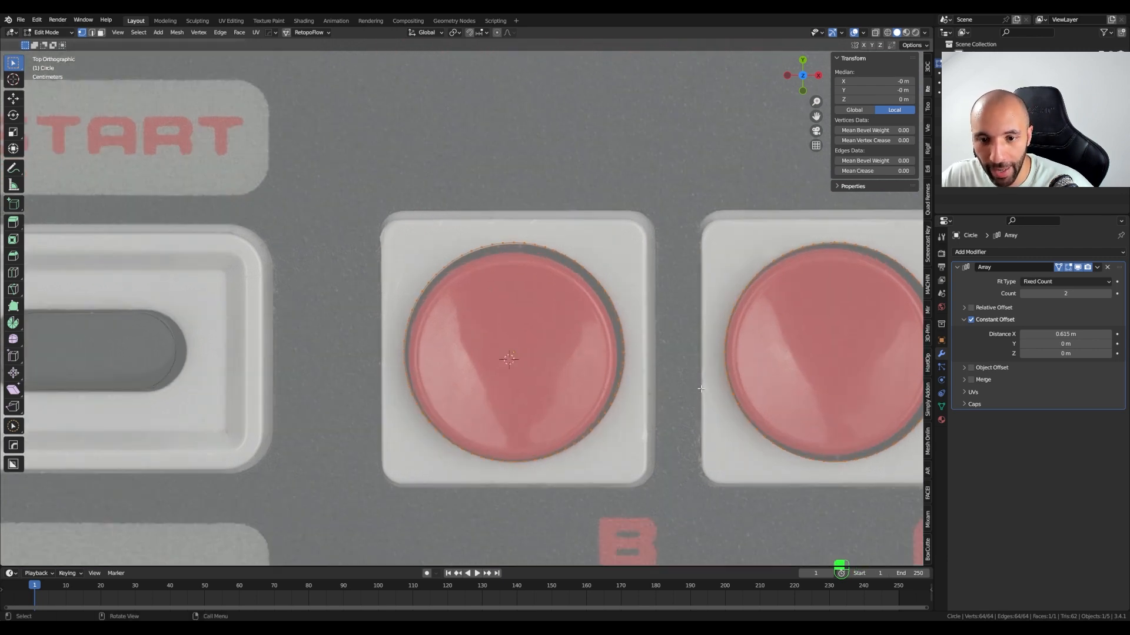
{"action": "key", "text": "s"}
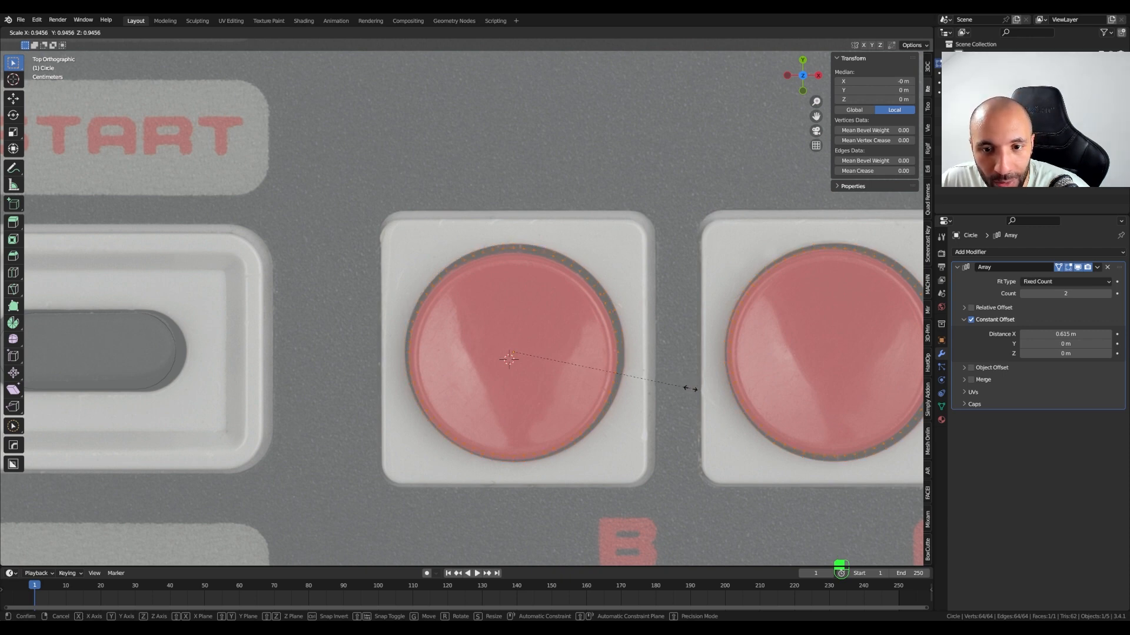
{"action": "left_click", "coordinate": [688, 388]}
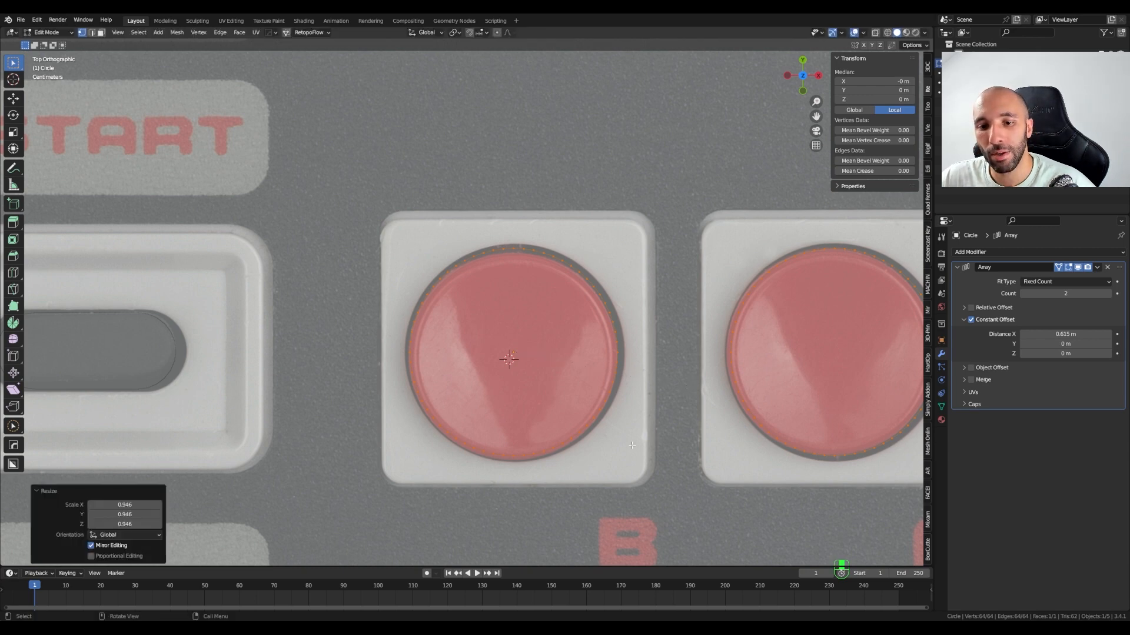
- Add a Solidify modifier to the round buttons with Even Thickness, offset 1 and thickness 0.081 m, and return to Object Mode
{"action": "middle_click_drag", "start_coordinate": [631, 445], "coordinate": [653, 406]}
{"action": "left_click", "coordinate": [974, 253]}
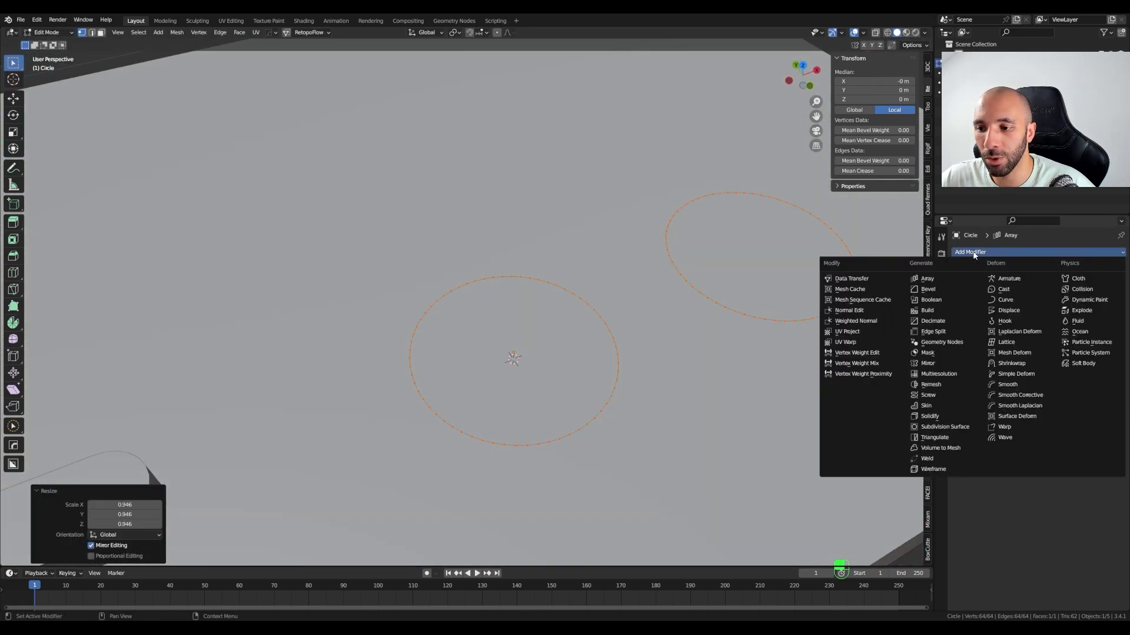
{"action": "left_click", "coordinate": [930, 415]}
{"action": "middle_click_drag", "start_coordinate": [635, 376], "coordinate": [646, 364]}
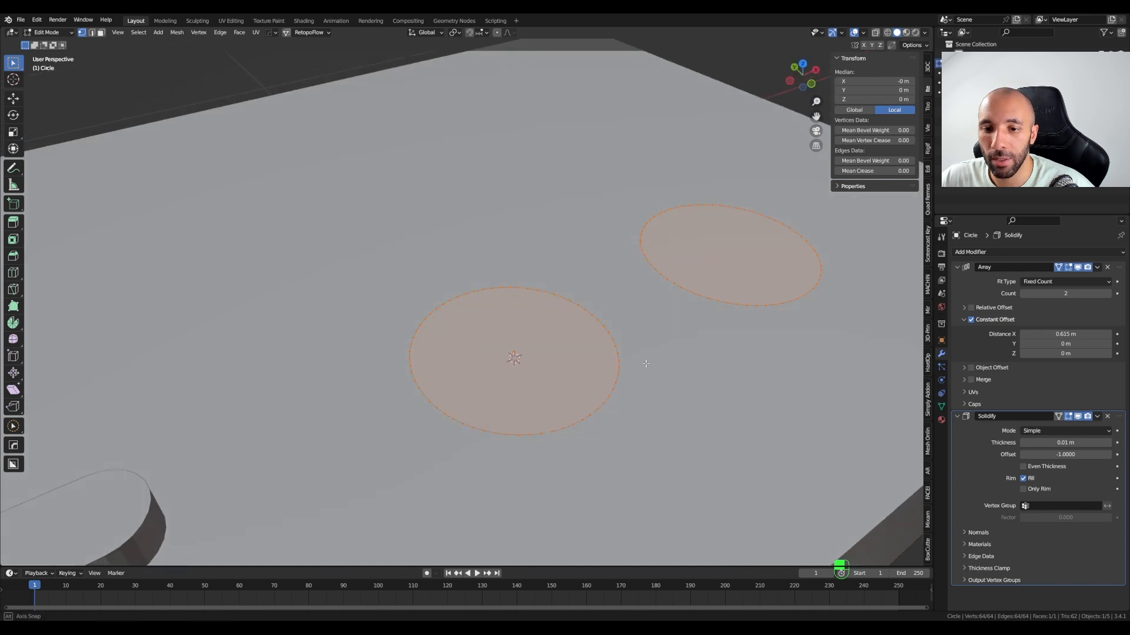
{"action": "left_click", "coordinate": [956, 268]}
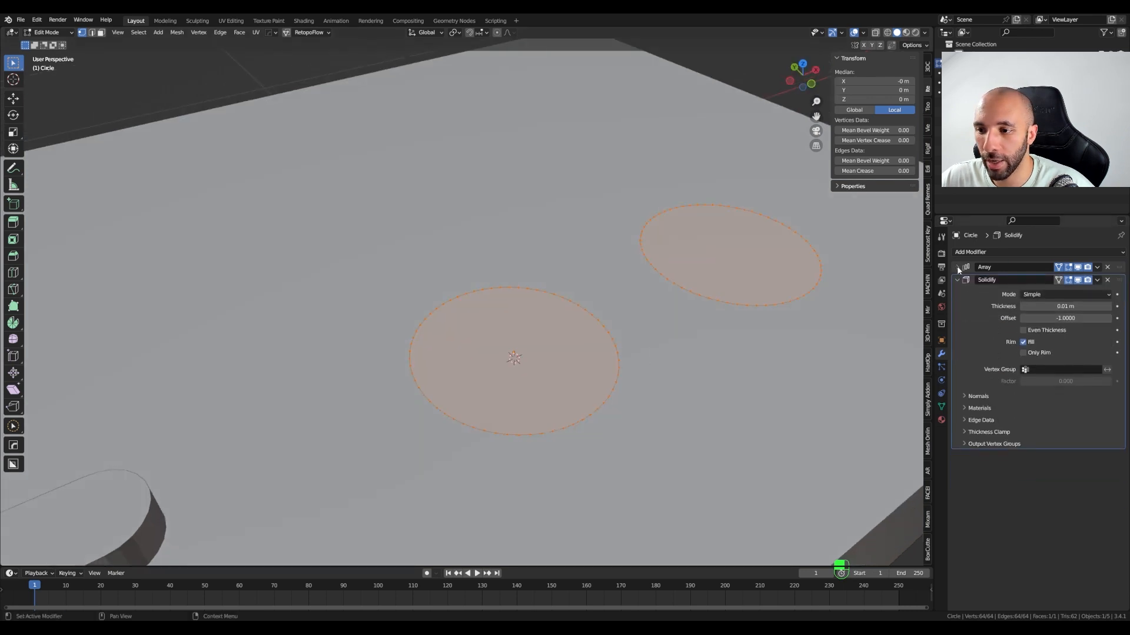
{"action": "left_click", "coordinate": [1023, 331]}
{"action": "left_click_drag", "start_coordinate": [1040, 318], "coordinate": [1108, 307]}
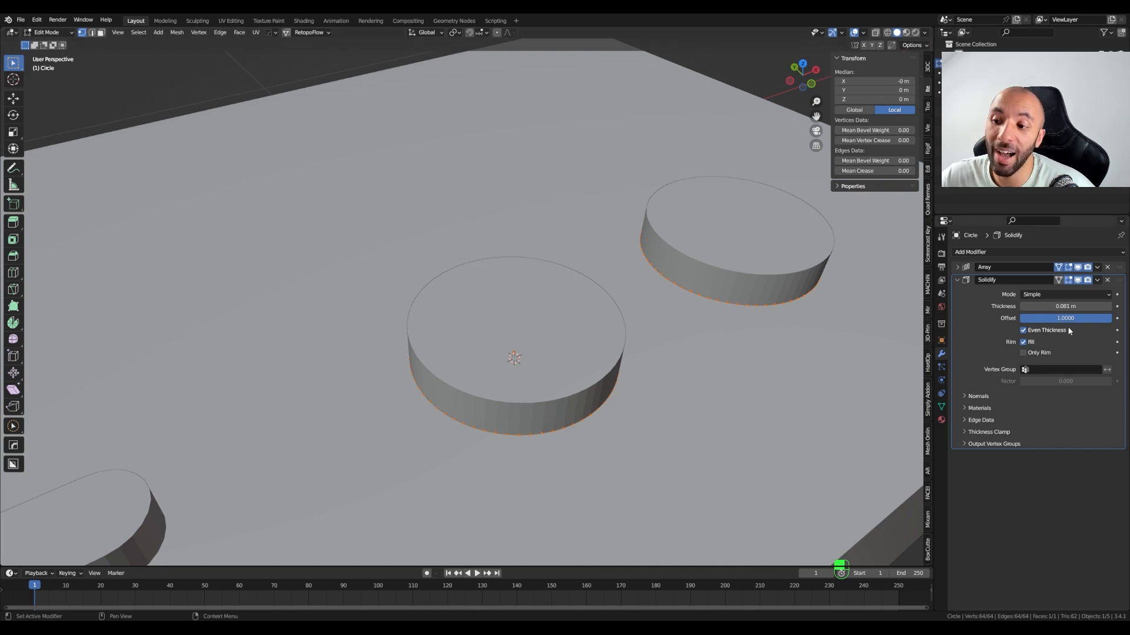
{"action": "scroll", "coordinate": [769, 295], "scroll_direction": "down", "scroll_amount": 2}
{"action": "middle_click_drag", "start_coordinate": [769, 295], "coordinate": [818, 320]}
{"action": "scroll", "coordinate": [765, 347], "scroll_direction": "down", "scroll_amount": 3}
{"action": "key", "text": "Tab"}
- Shade the D-pad smooth with Auto Smooth at 60°
{"action": "left_click", "coordinate": [686, 347]}
{"action": "scroll", "coordinate": [685, 348], "scroll_direction": "down", "scroll_amount": 3}
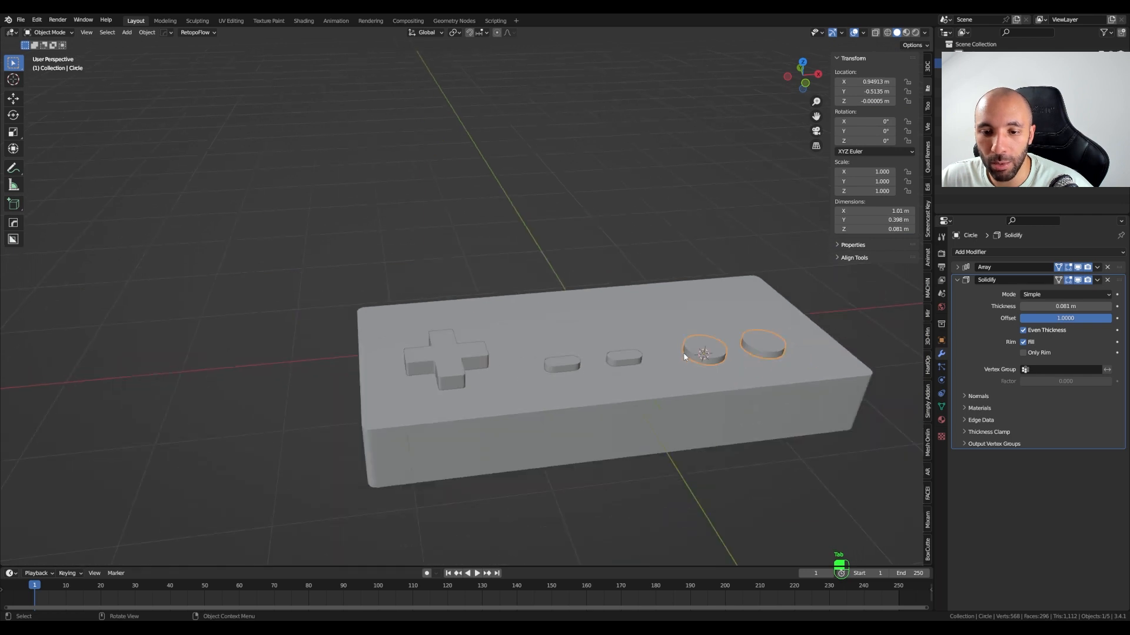
{"action": "middle_click_drag", "start_coordinate": [683, 352], "coordinate": [653, 389]}
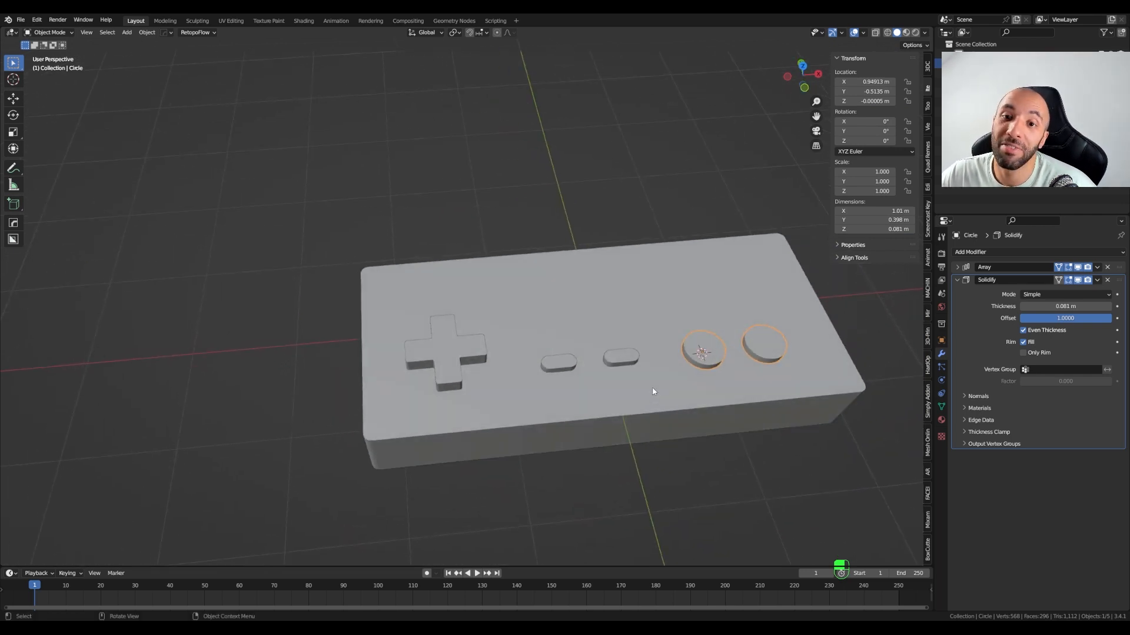
{"action": "scroll", "coordinate": [640, 377], "scroll_direction": "up", "scroll_amount": 2}
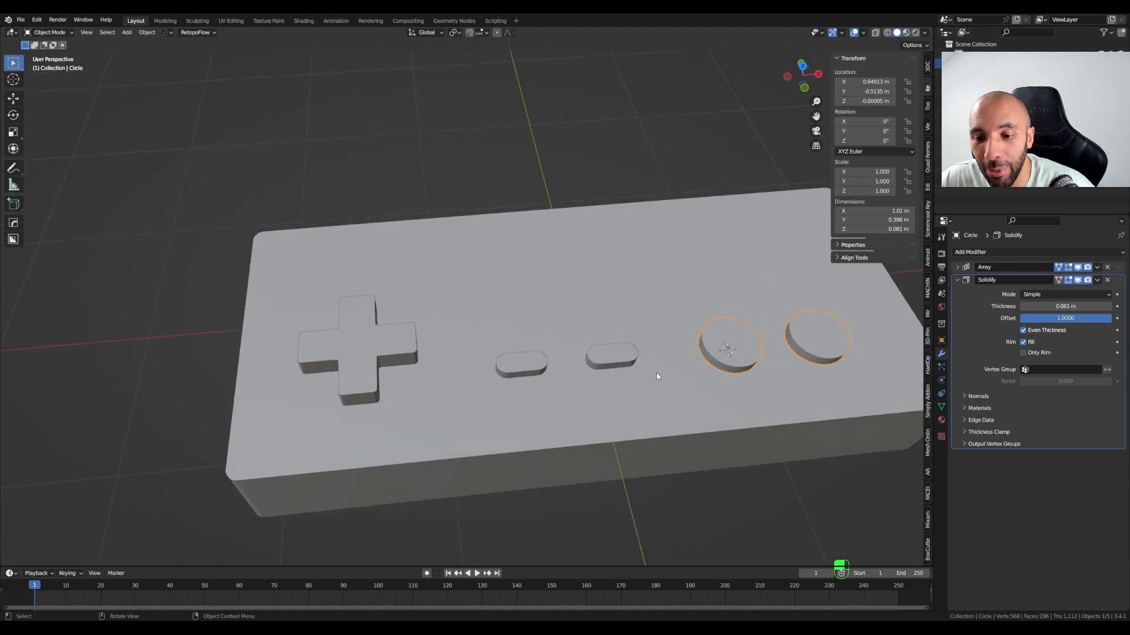
{"action": "middle_click_drag", "start_coordinate": [656, 372], "coordinate": [558, 348]}
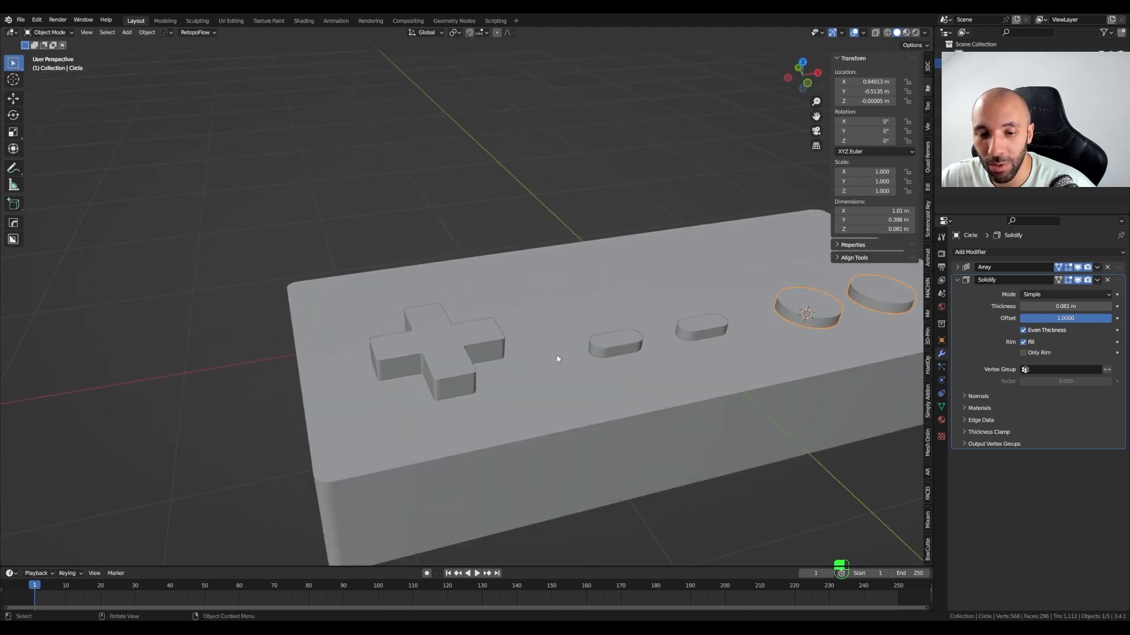
{"action": "left_click", "coordinate": [450, 382]}
{"action": "right_click", "coordinate": [450, 382]}
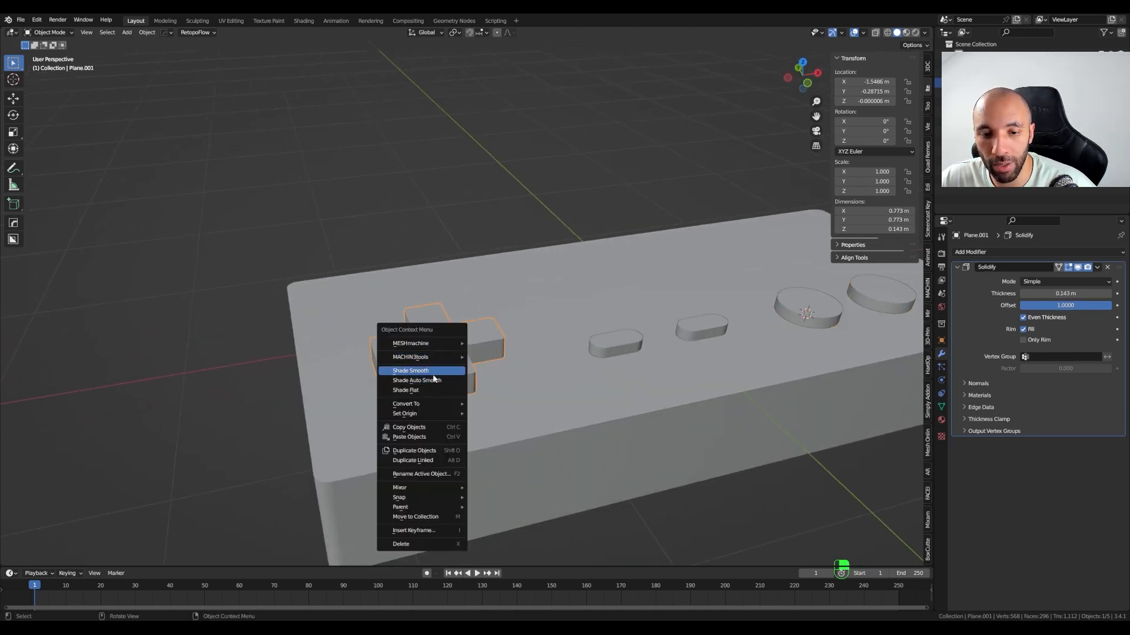
{"action": "left_click", "coordinate": [434, 371]}
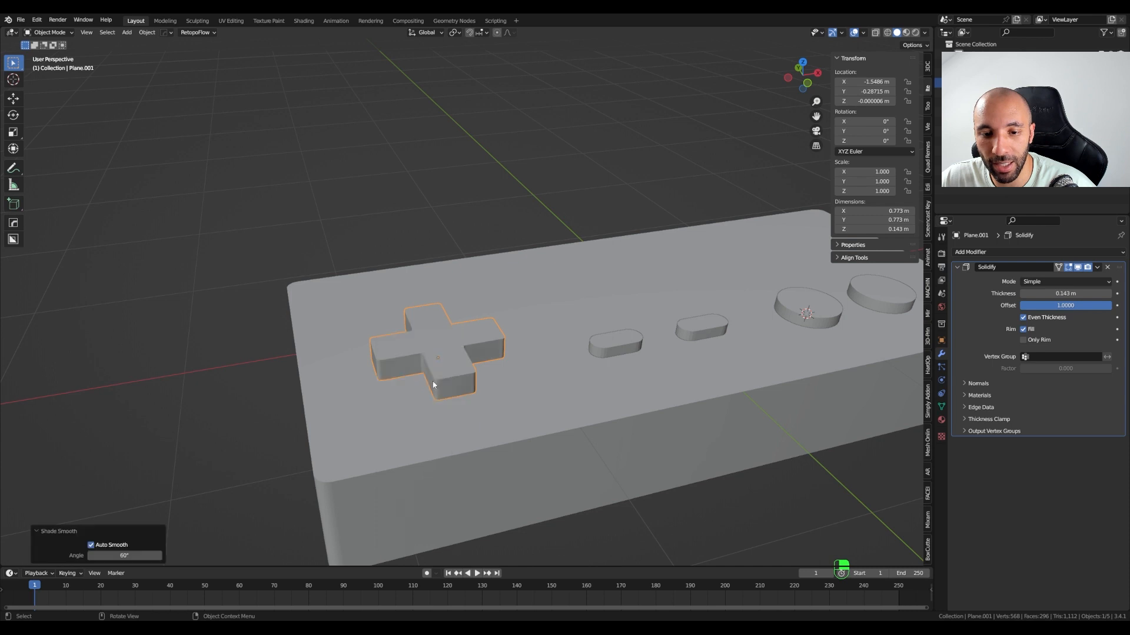
- Shade the Select and Start buttons and the B and A buttons smooth with Auto Smooth at 60°, and save the file
{"action": "left_click", "coordinate": [593, 346]}
{"action": "left_click", "coordinate": [798, 319], "text": "shift"}
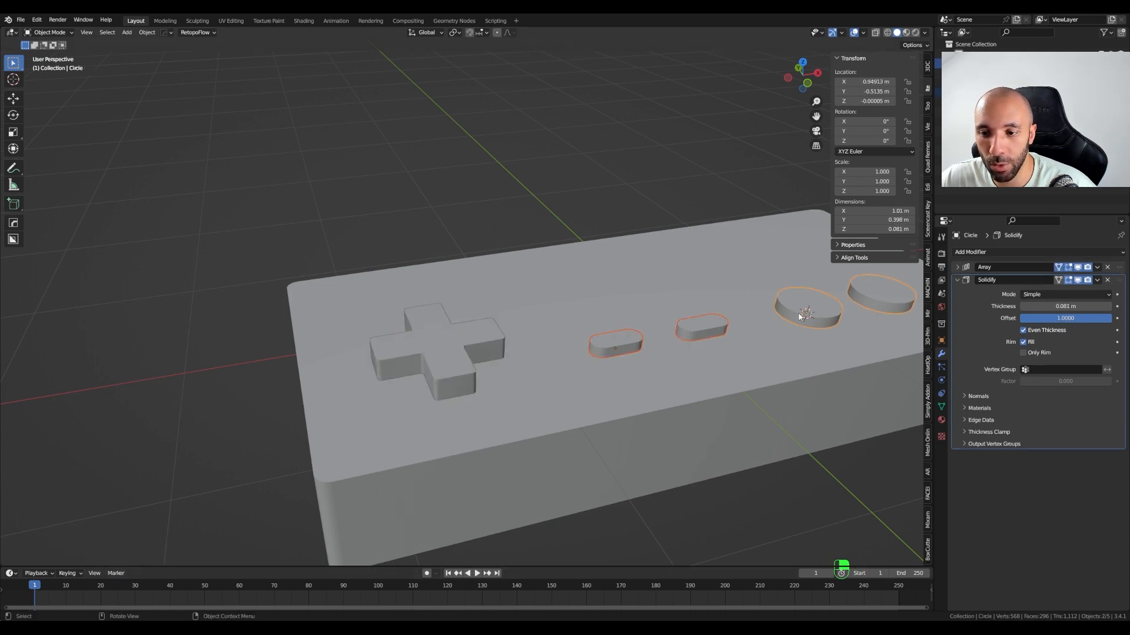
{"action": "right_click", "coordinate": [799, 317]}
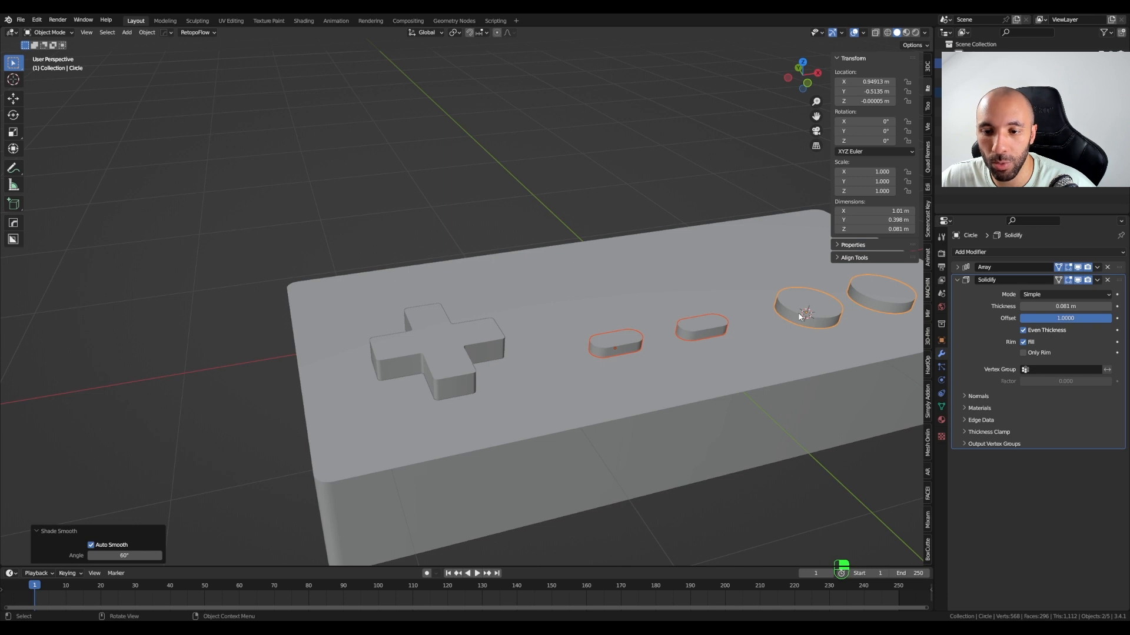
{"action": "middle_click_drag", "start_coordinate": [738, 359], "coordinate": [707, 344]}
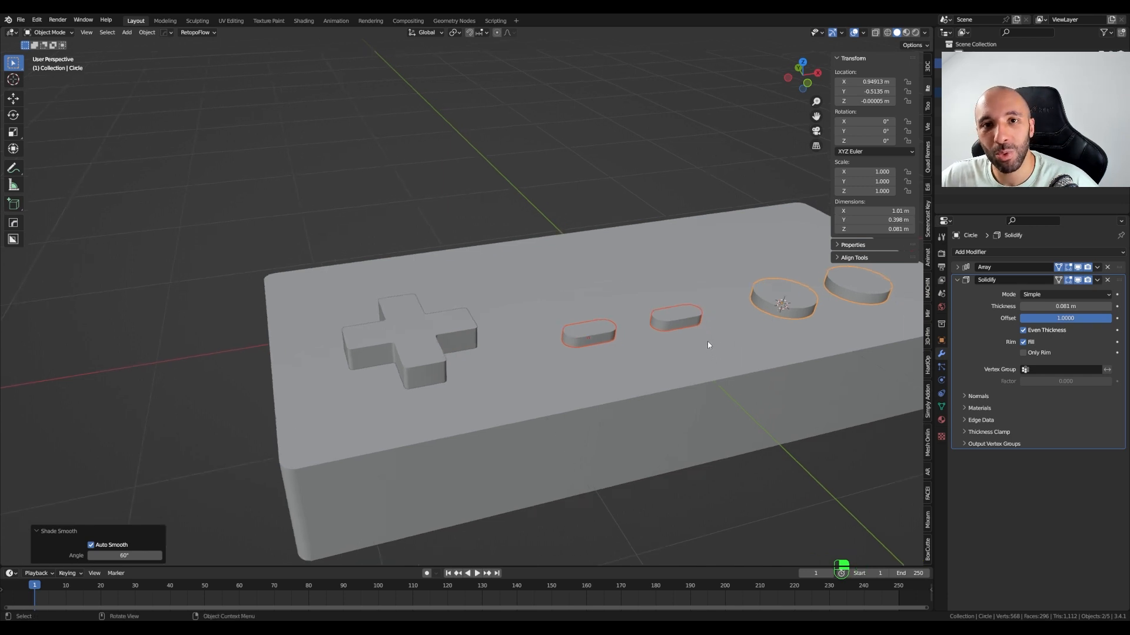
{"action": "key", "text": "ctrl+s"}
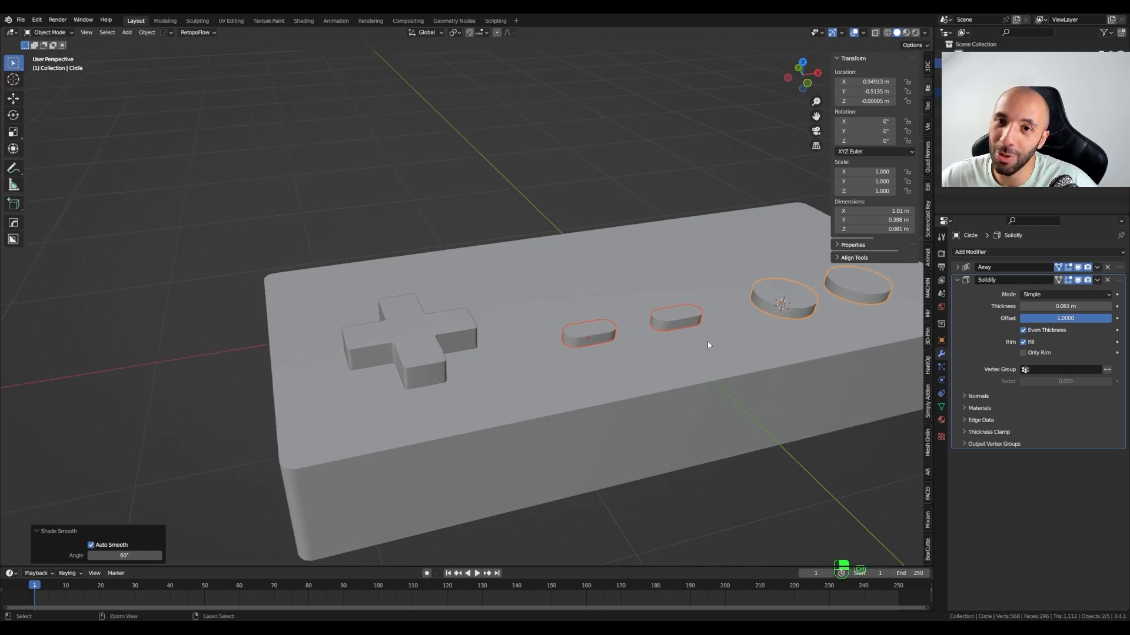
- Duplicate the D-pad in place
{"action": "middle_click_drag", "start_coordinate": [676, 362], "coordinate": [563, 340]}
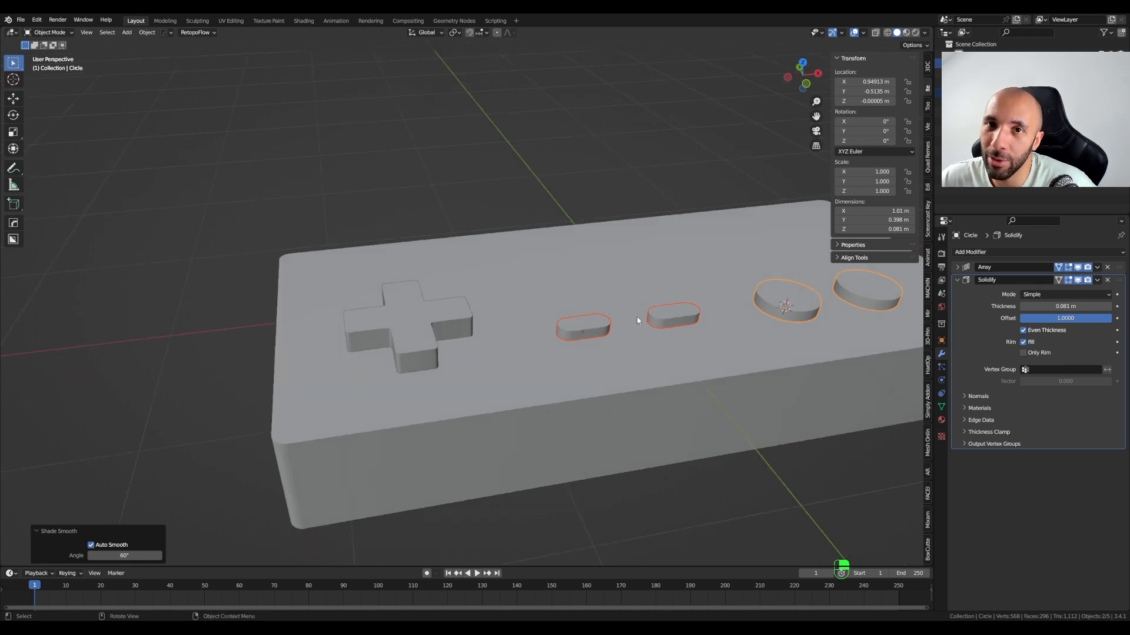
{"action": "middle_click_drag", "start_coordinate": [614, 305], "coordinate": [631, 345]}
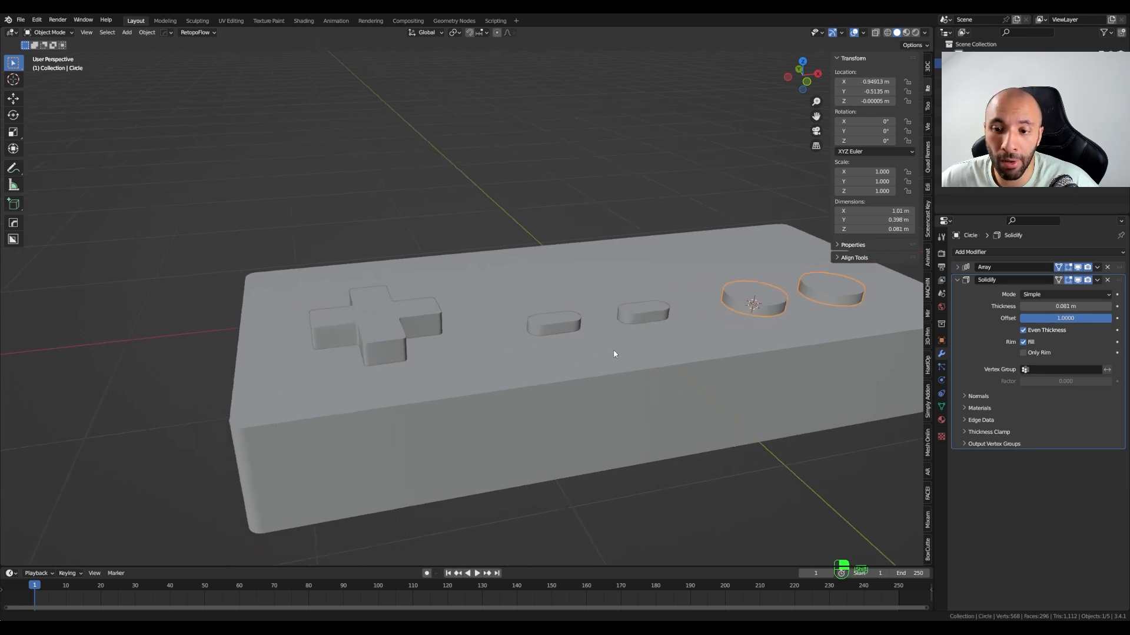
{"action": "middle_click_drag", "start_coordinate": [613, 353], "coordinate": [627, 352], "text": "shift"}
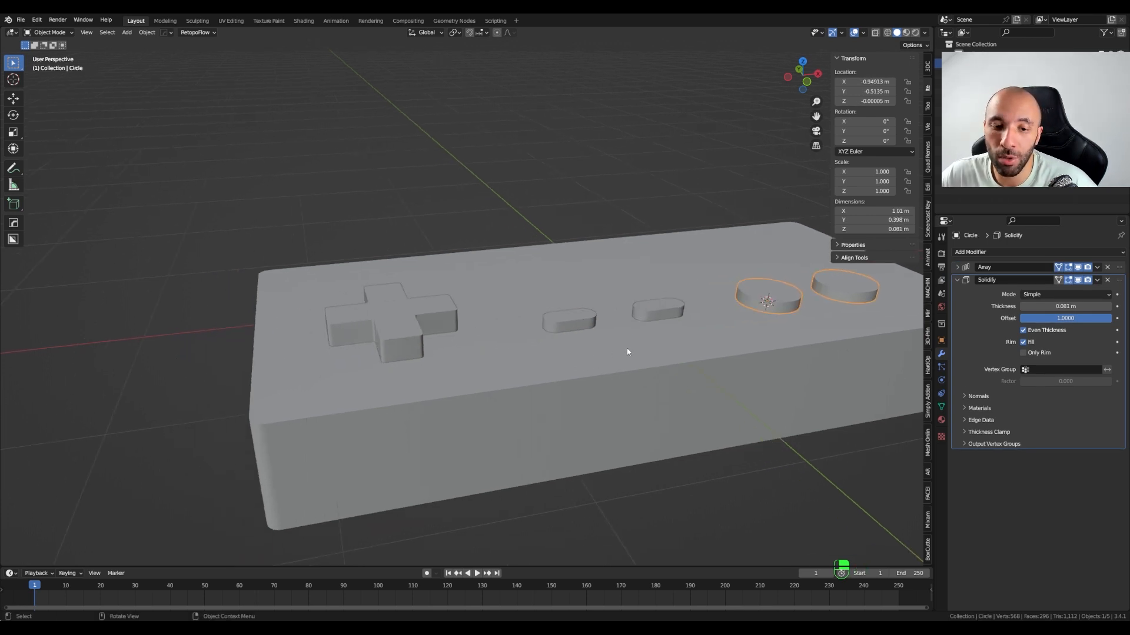
{"action": "scroll", "coordinate": [403, 442], "scroll_direction": "up", "scroll_amount": 2}
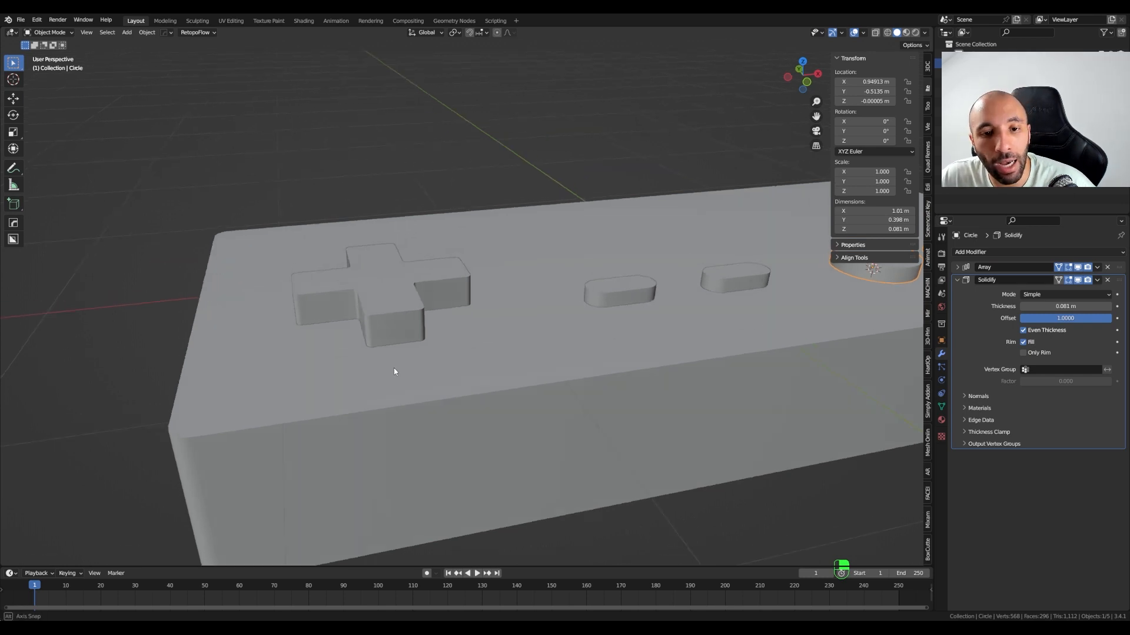
{"action": "left_click", "coordinate": [390, 333]}
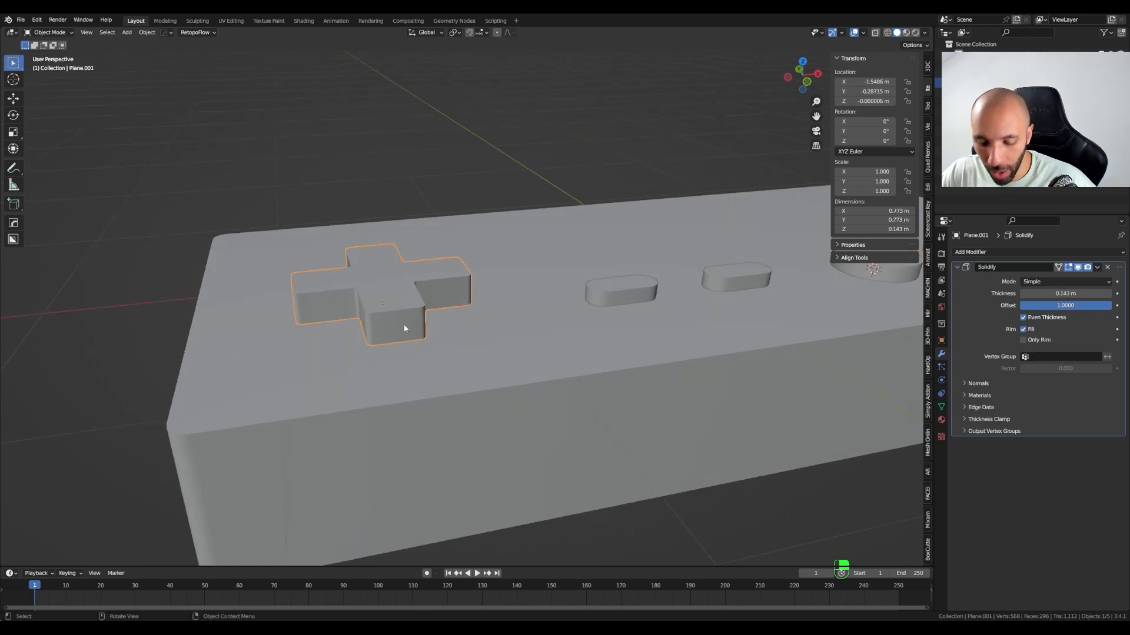
{"action": "key", "text": "shift+d"}
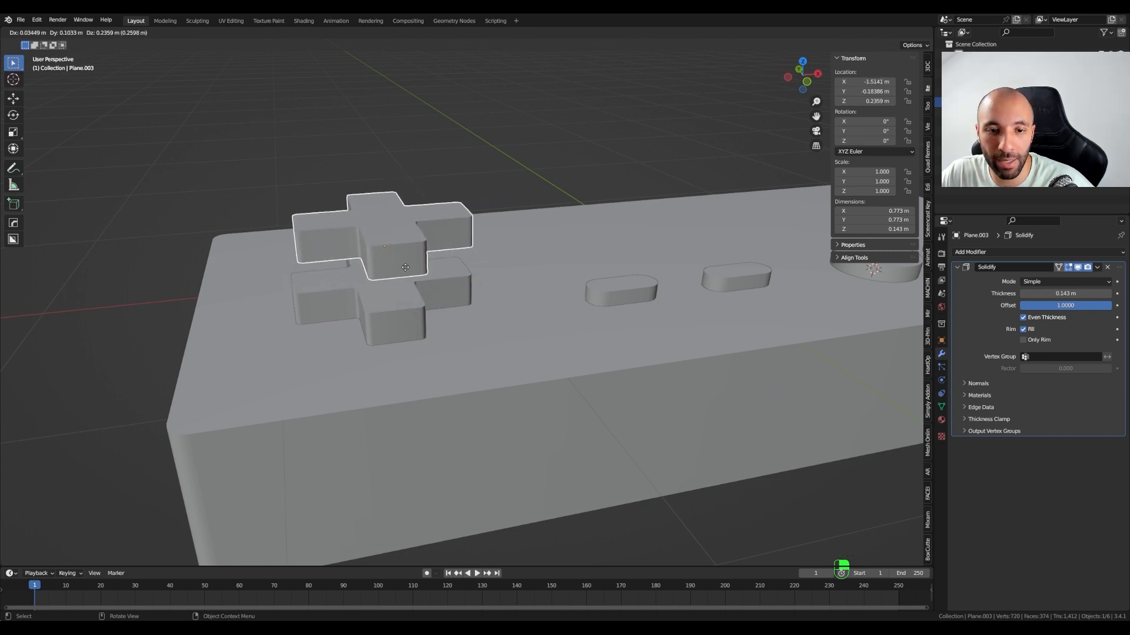
{"action": "right_click", "coordinate": [406, 270]}
- Lower the duplicated D-pad about 0.058 m along the Z axis so it sinks into the controller body
{"action": "middle_click_drag", "start_coordinate": [401, 315], "coordinate": [447, 286]}
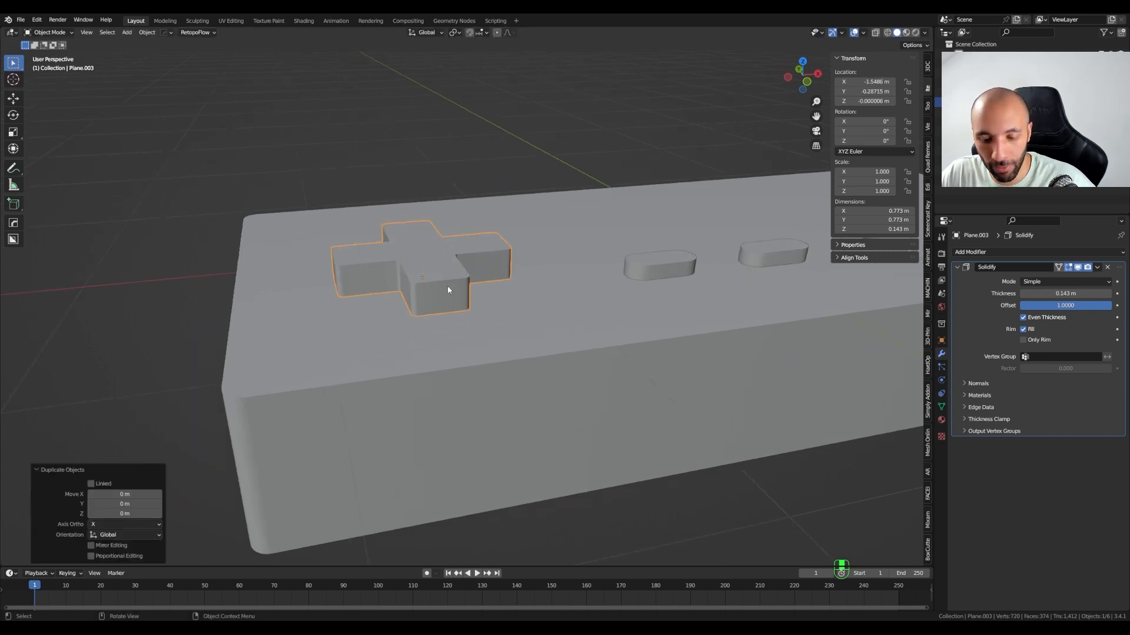
{"action": "key", "text": "g"}
{"action": "key", "text": "z"}
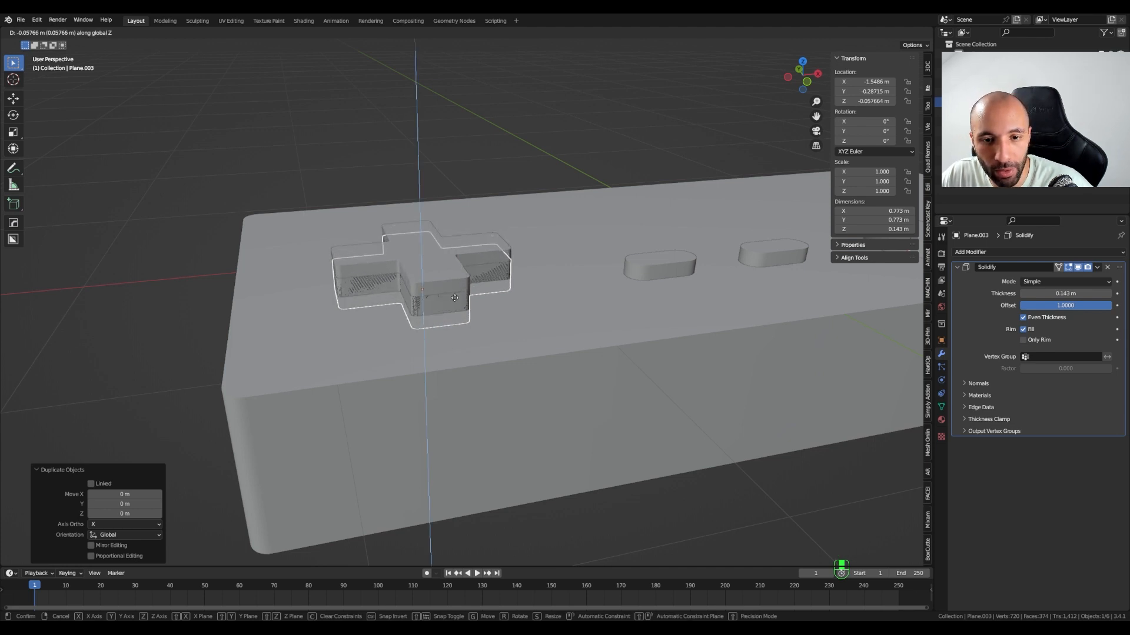
{"action": "left_click", "coordinate": [455, 300]}
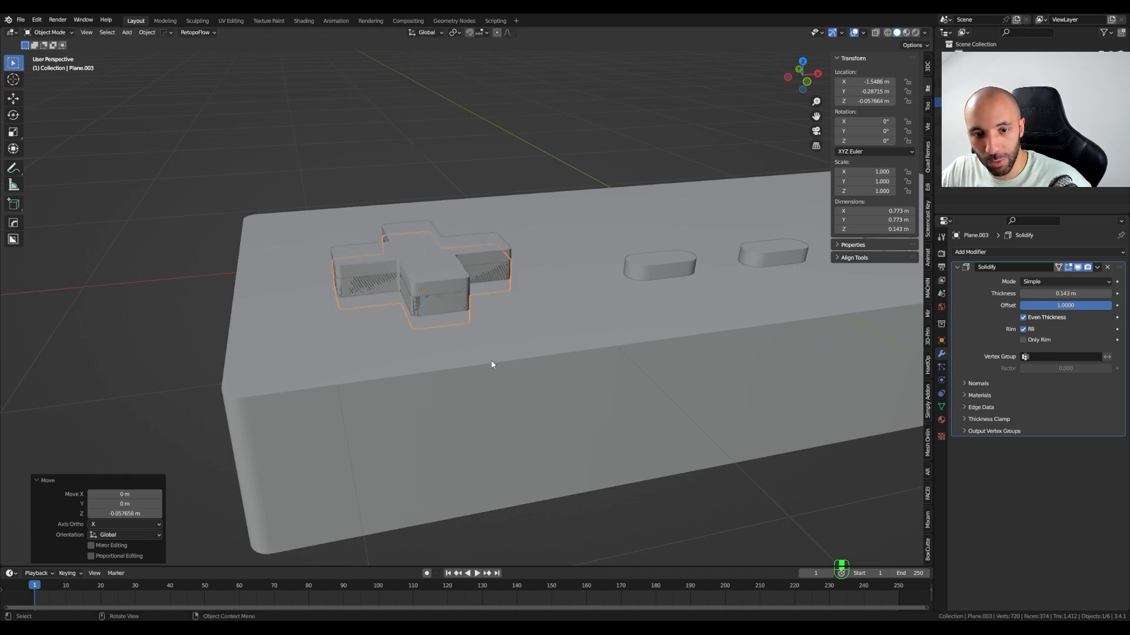
- Cut the lowered D-pad duplicate out of the controller body with a Hard Ops Difference boolean
{"action": "left_click", "coordinate": [381, 365], "text": "shift"}
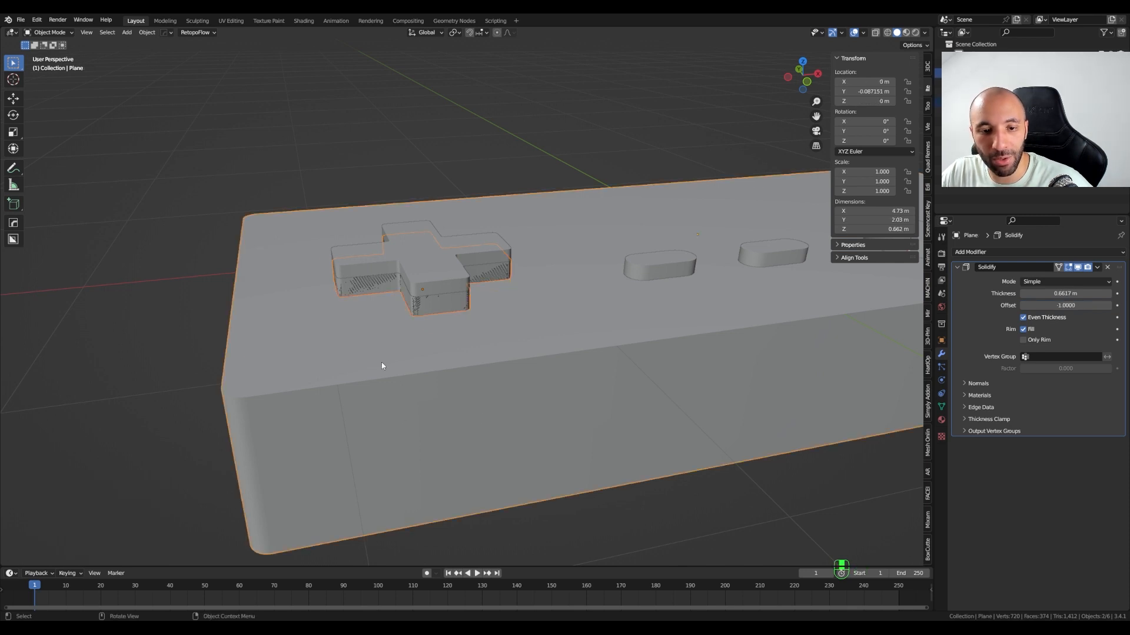
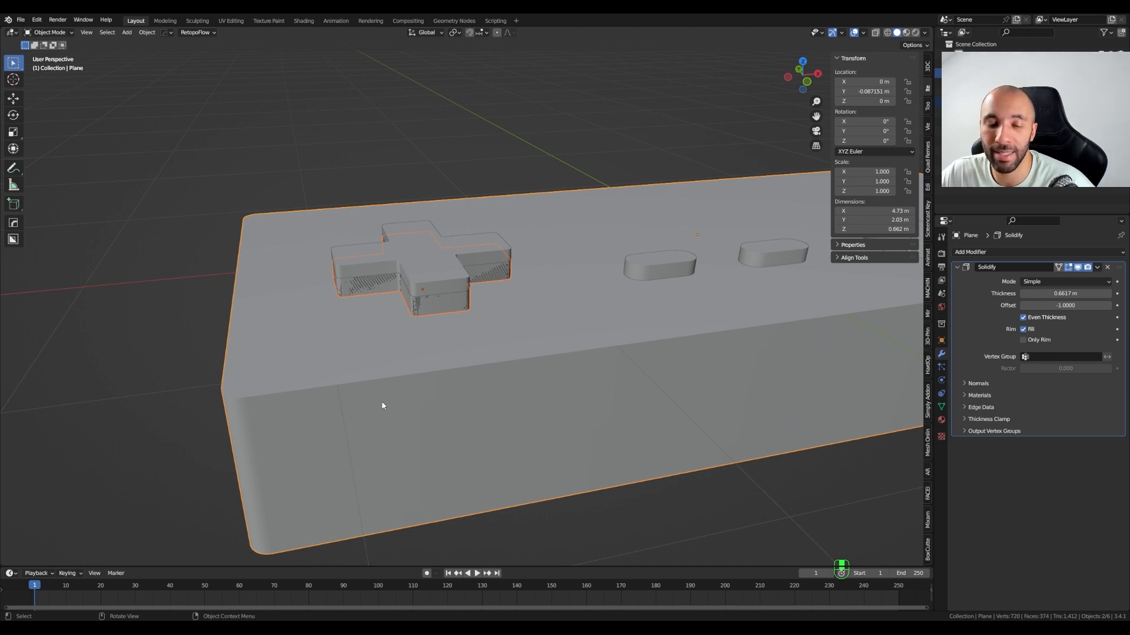
{"action": "middle_click_drag", "start_coordinate": [383, 406], "coordinate": [385, 368]}
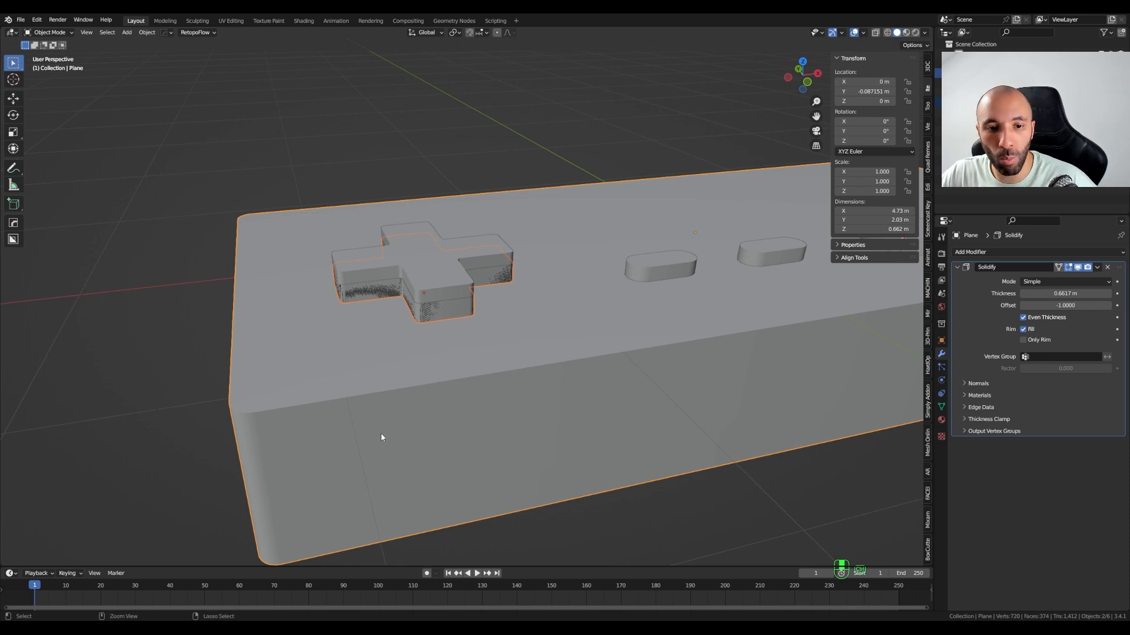
{"action": "key", "text": "ctrl+KP_Subtract"}
{"action": "middle_click_drag", "start_coordinate": [340, 299], "coordinate": [527, 373]}
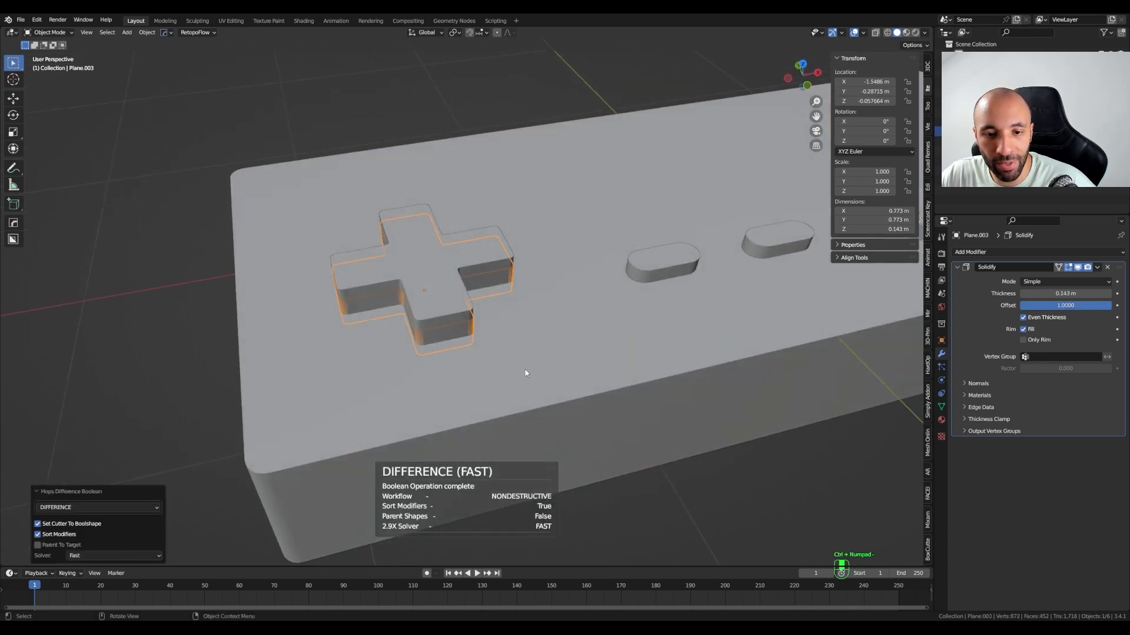
{"action": "scroll", "coordinate": [486, 285], "scroll_direction": "up", "scroll_amount": 4}
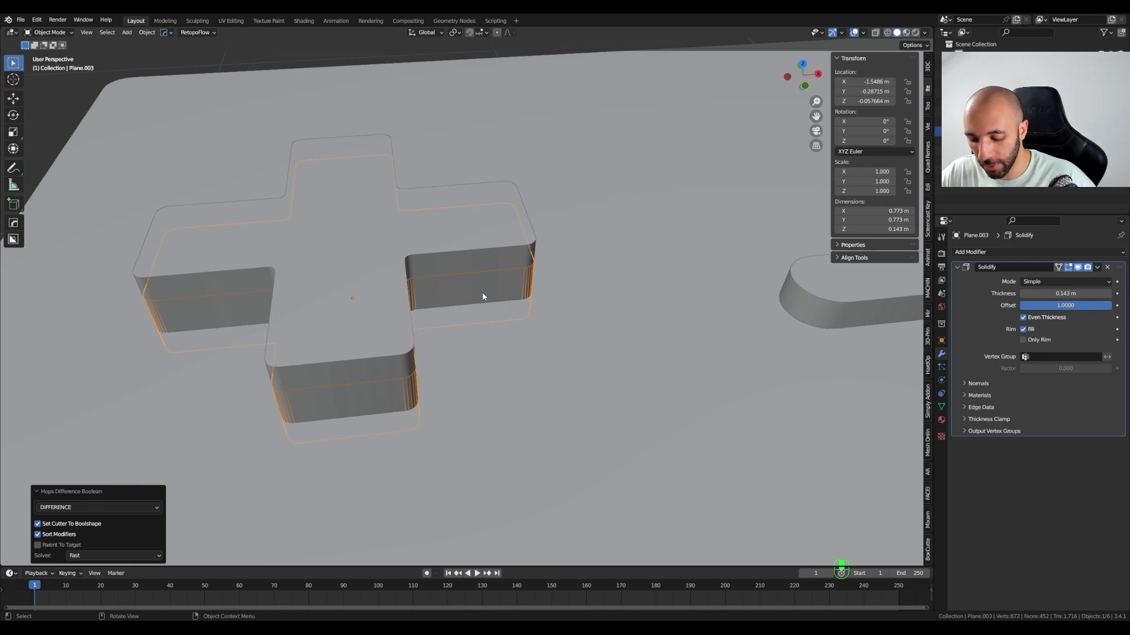
- Scale the whole mesh of the D-pad cutter up by about 1.064 to leave clearance around the D-pad
{"action": "key", "text": "KP_7"}
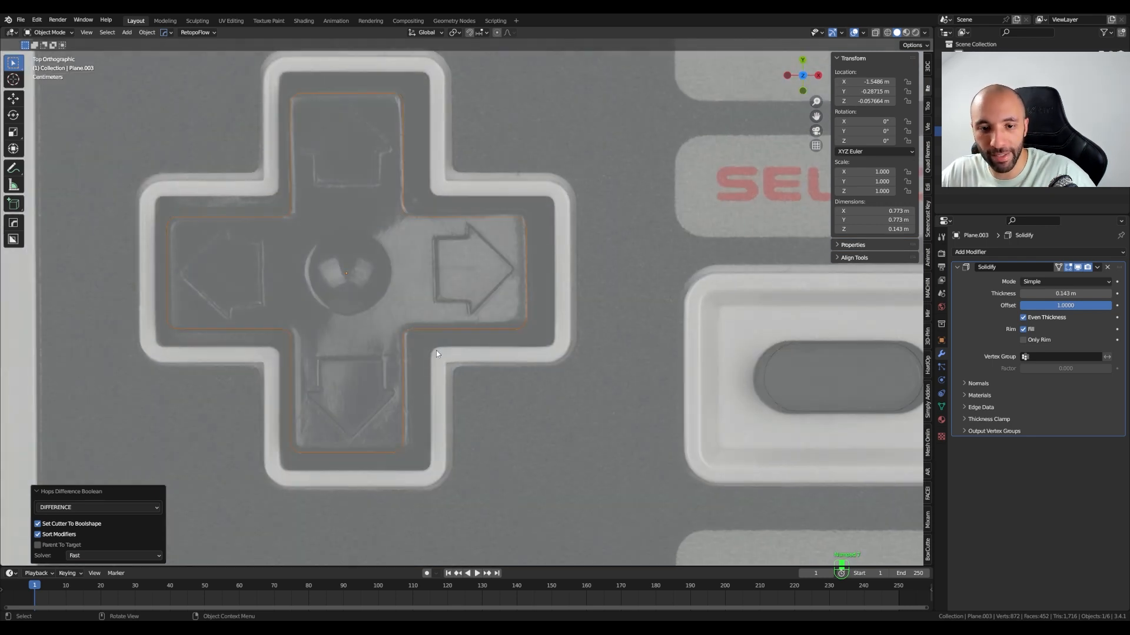
{"action": "middle_click_drag", "start_coordinate": [436, 353], "coordinate": [665, 367], "text": "shift"}
{"action": "key", "text": "Tab"}
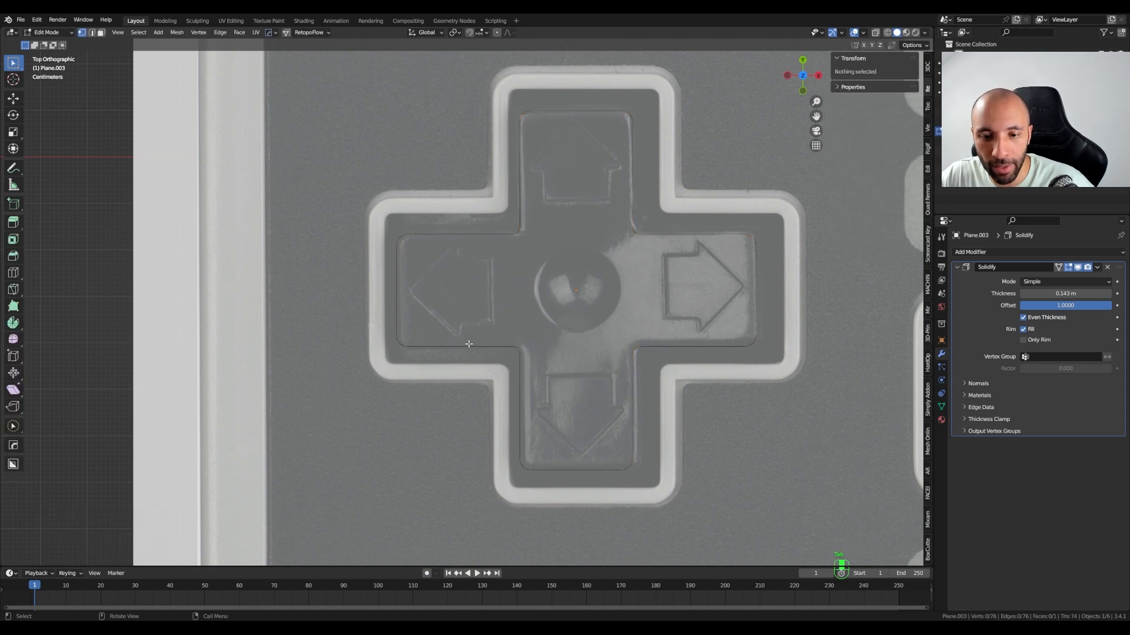
{"action": "key", "text": "a"}
{"action": "middle_click_drag", "start_coordinate": [574, 350], "coordinate": [518, 347], "text": "shift"}
{"action": "key", "text": "s"}
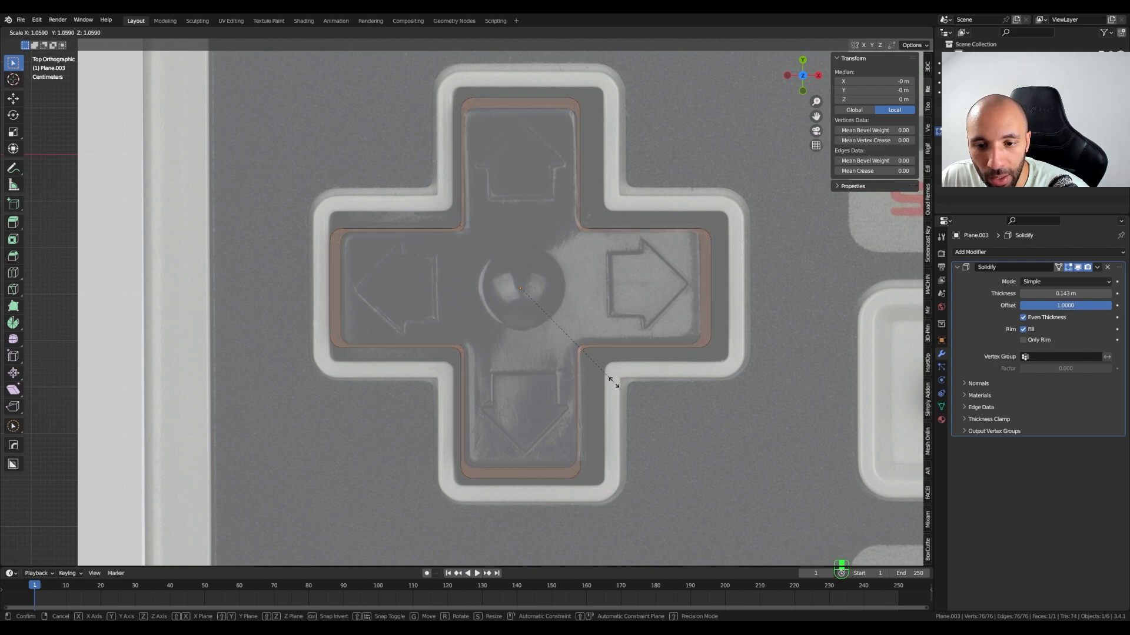
{"action": "left_click", "coordinate": [614, 383]}
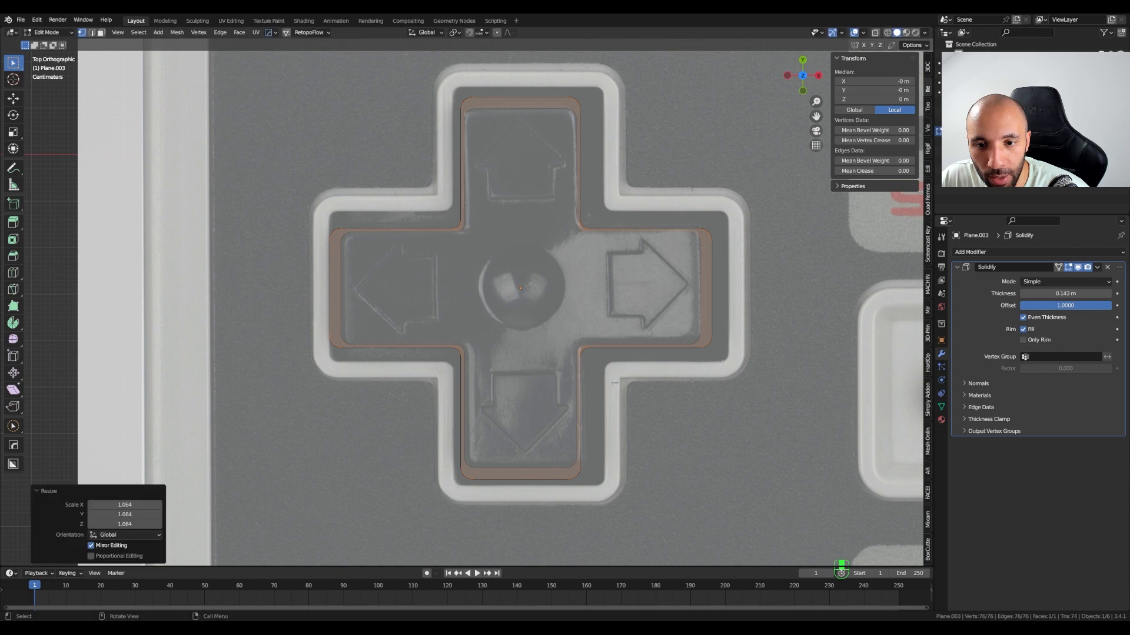
{"action": "middle_click_drag", "start_coordinate": [613, 383], "coordinate": [379, 368]}
{"action": "middle_click_drag", "start_coordinate": [681, 333], "coordinate": [686, 391], "text": "shift"}
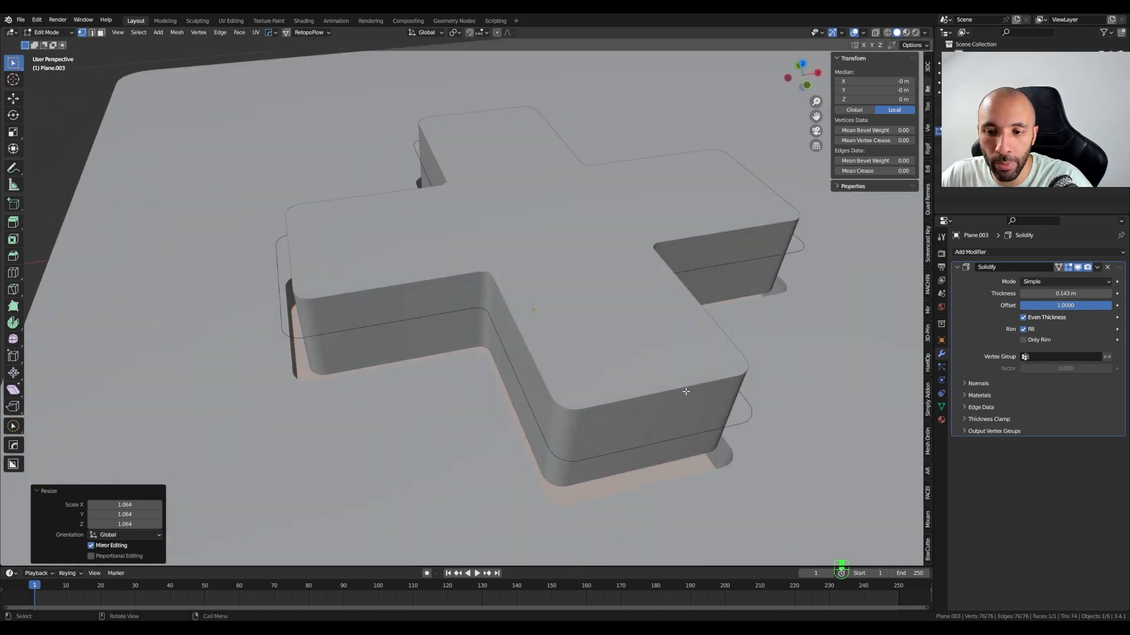
- Scale the end vertices of the D-pad cutter's upper and lower arms along Y by about 0.958, closer to the D-pad
{"action": "key", "text": "KP_7"}
{"action": "scroll", "coordinate": [686, 392], "scroll_direction": "down", "scroll_amount": 2}
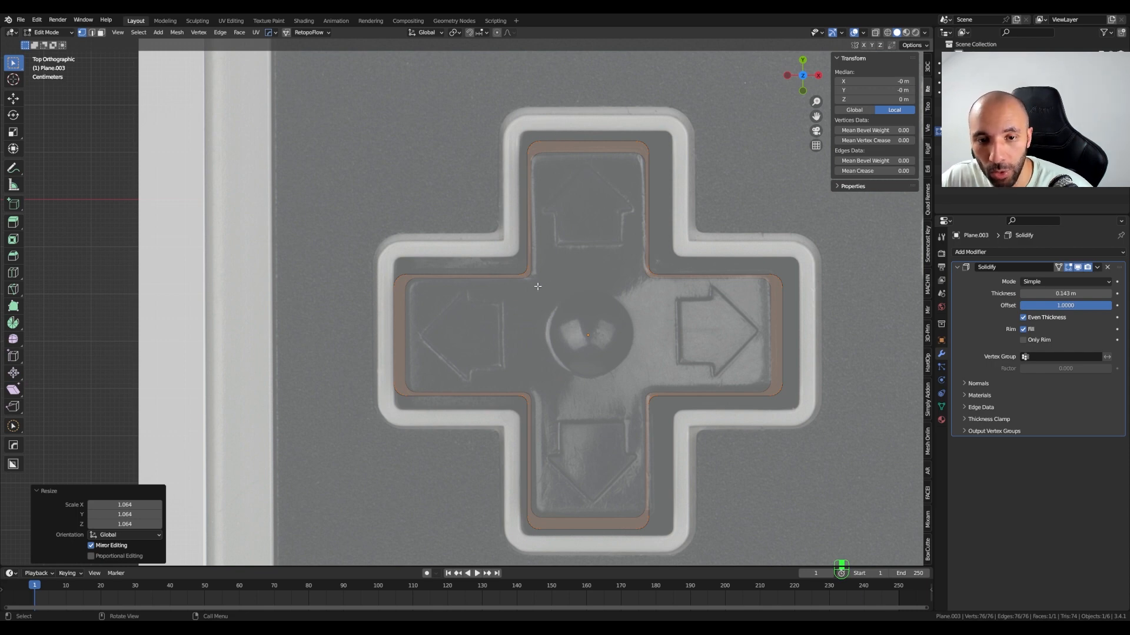
{"action": "left_click_drag", "start_coordinate": [489, 103], "coordinate": [780, 195]}
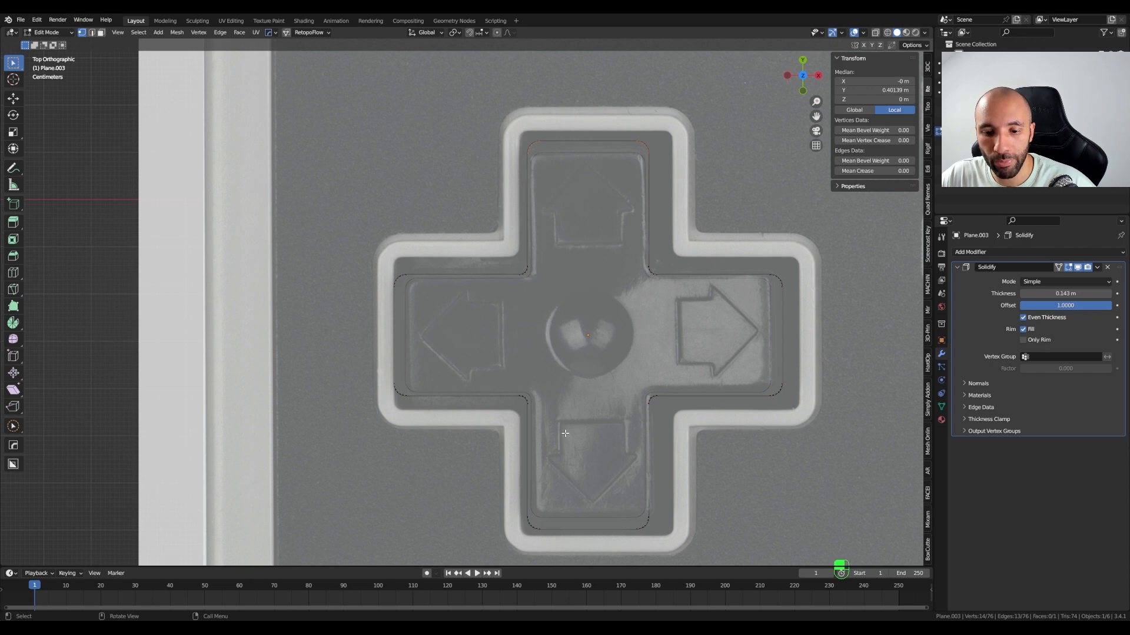
{"action": "middle_click_drag", "start_coordinate": [565, 434], "coordinate": [547, 367], "text": "shift"}
{"action": "left_click_drag", "start_coordinate": [456, 421], "coordinate": [830, 483], "text": "shift"}
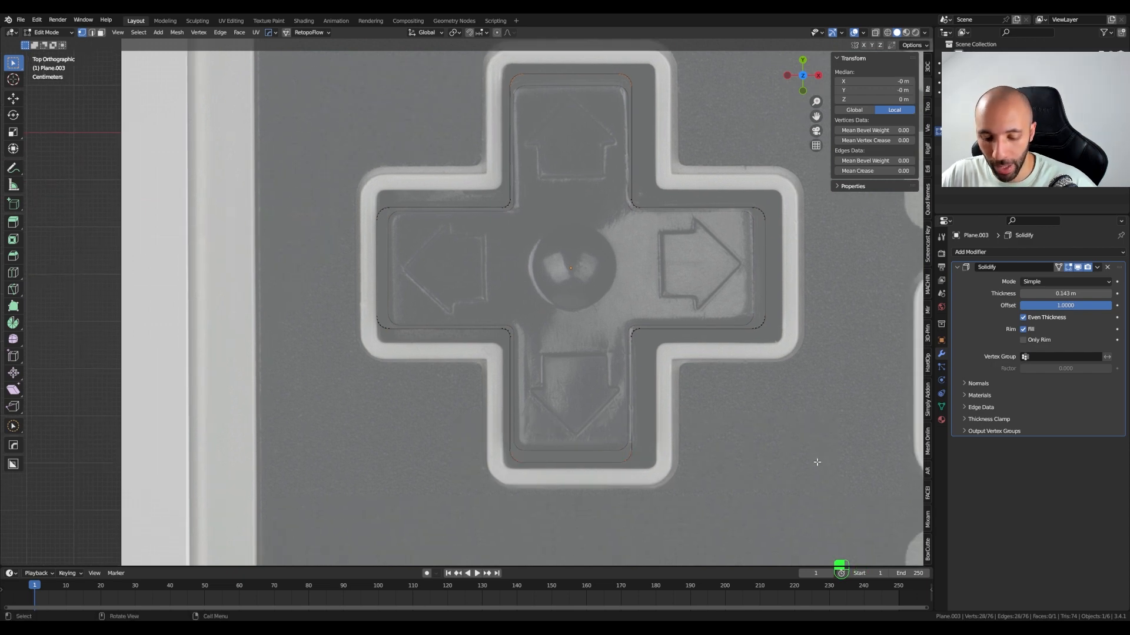
{"action": "key", "text": "s"}
{"action": "key", "text": "y"}
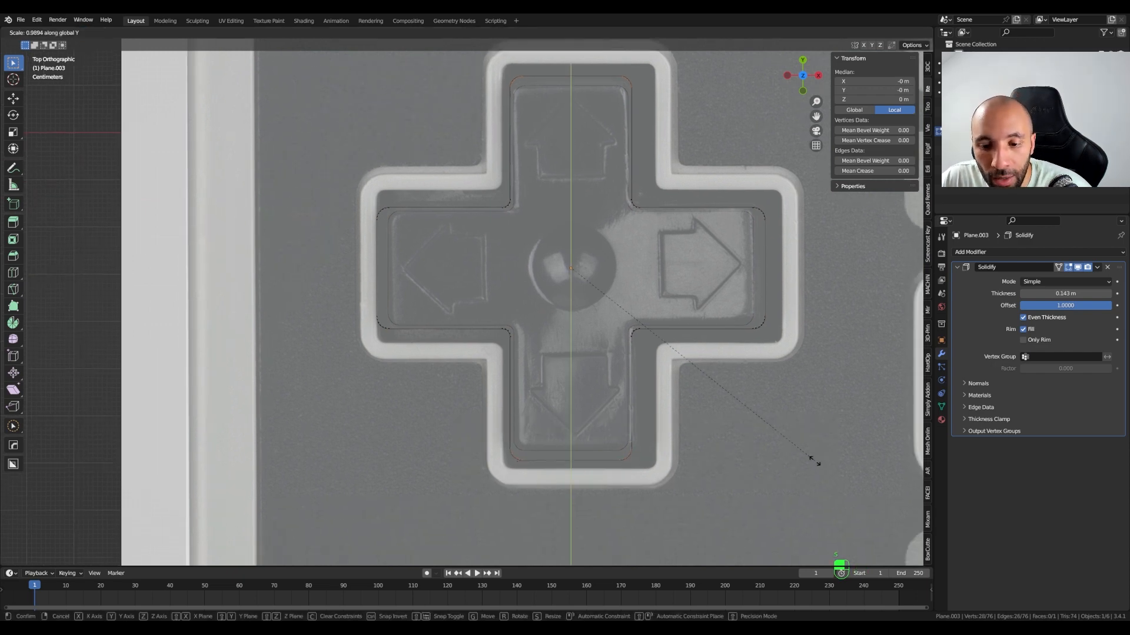
{"action": "left_click", "coordinate": [774, 448]}
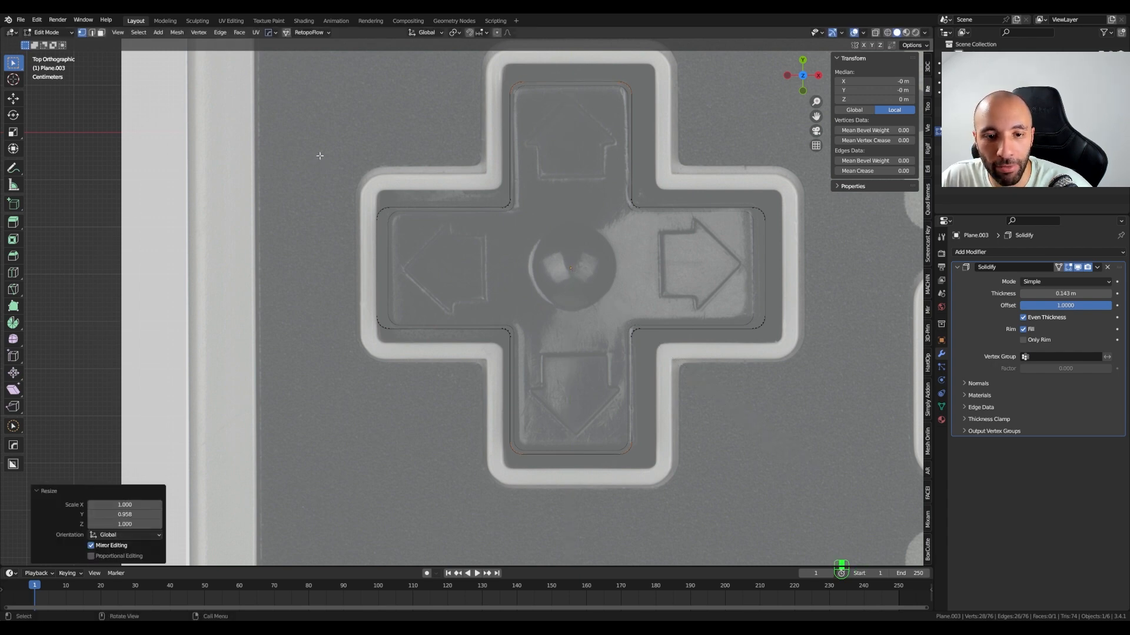
- Scale the end vertices of the D-pad cutter's two side arms along X by about 0.955 and return to Object Mode
{"action": "left_click_drag", "start_coordinate": [319, 155], "coordinate": [437, 372]}
{"action": "left_click_drag", "start_coordinate": [706, 172], "coordinate": [797, 354], "text": "shift"}
{"action": "key", "text": "s"}
{"action": "key", "text": "x"}
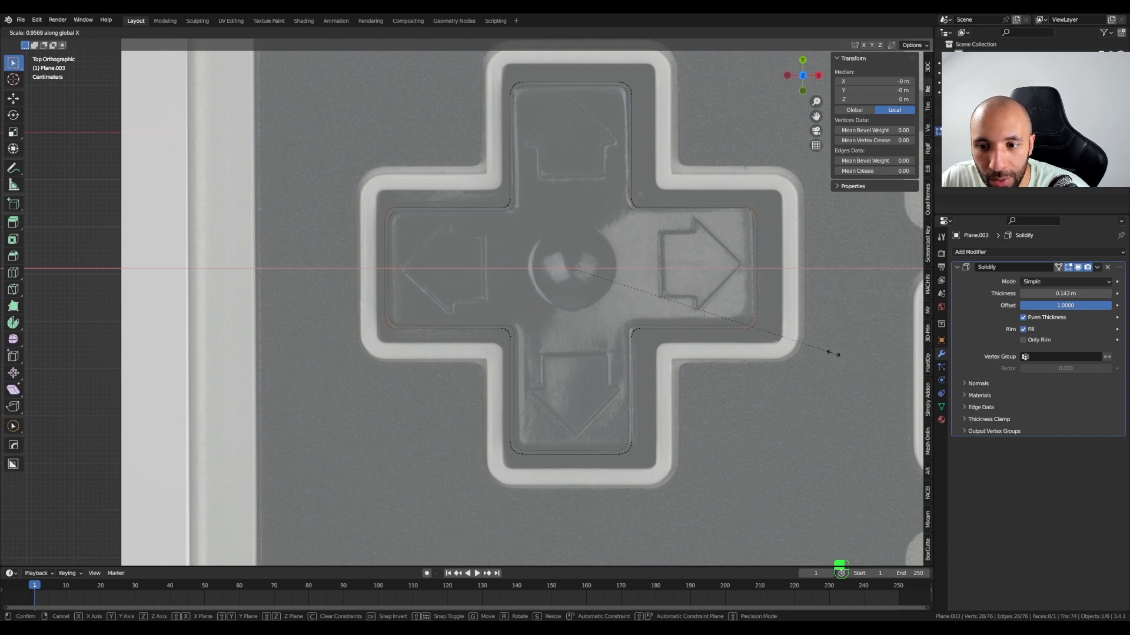
{"action": "left_click", "coordinate": [833, 353]}
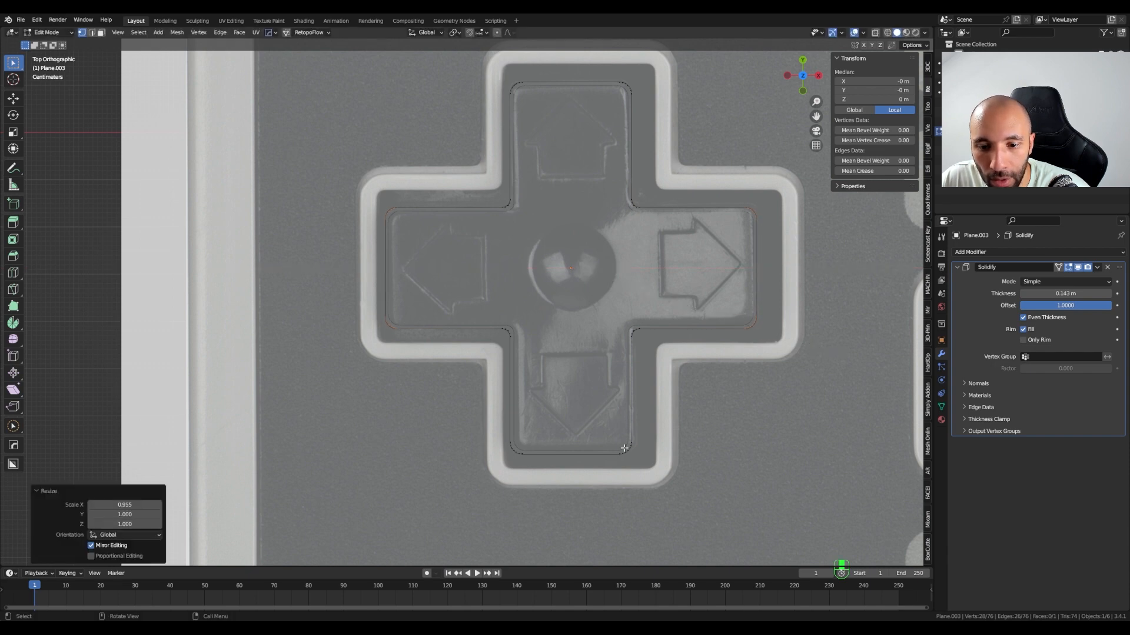
{"action": "middle_click_drag", "start_coordinate": [630, 462], "coordinate": [656, 397]}
{"action": "key", "text": "Tab"}
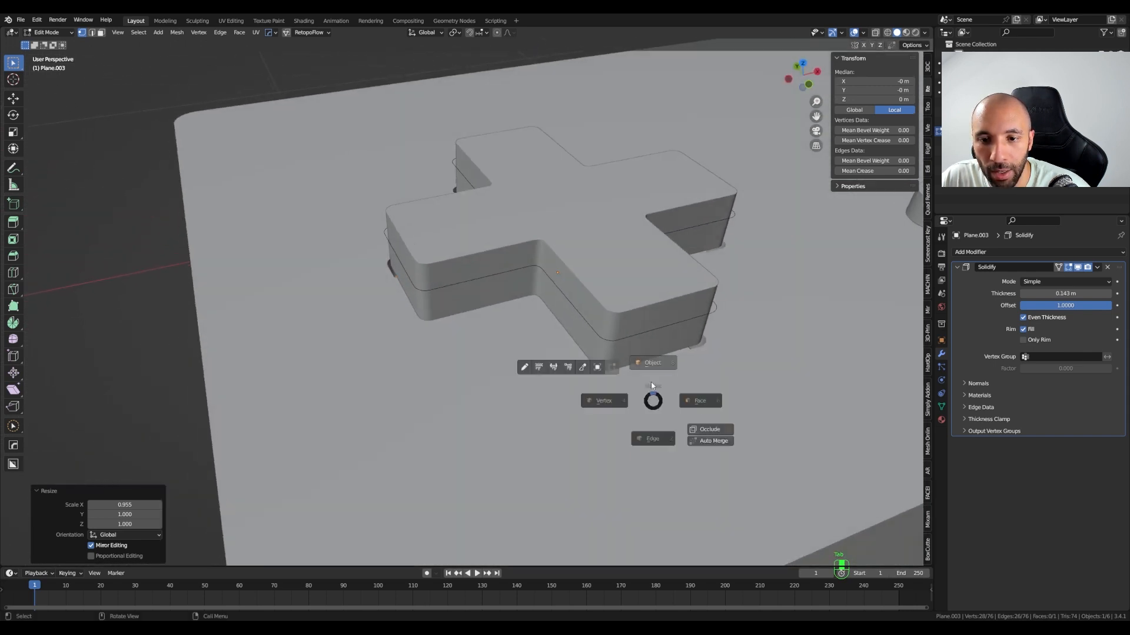
{"action": "left_click", "coordinate": [612, 245]}
- Lower the original D-pad about 0.104 m along Z into its recess and increase its Solidify thickness to about 0.18 m
{"action": "scroll", "coordinate": [624, 317], "scroll_direction": "down", "scroll_amount": 2}
{"action": "mouse_move", "coordinate": [624, 318]}
{"action": "middle_mouse_down", "text": "shift"}
{"action": "mouse_move", "coordinate": [677, 326]}
{"action": "mouse_move", "coordinate": [657, 357]}
{"action": "mouse_move", "coordinate": [617, 328]}
{"action": "middle_mouse_up", "text": "shift"}
{"action": "left_click", "coordinate": [619, 343]}
{"action": "key", "text": "g"}
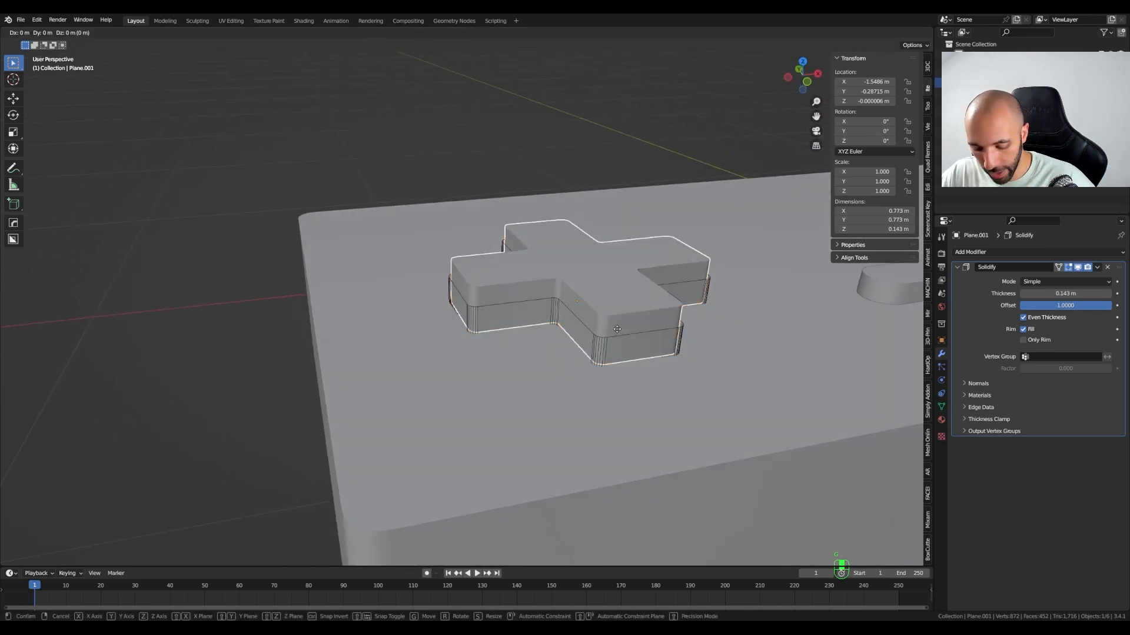
{"action": "key", "text": "z"}
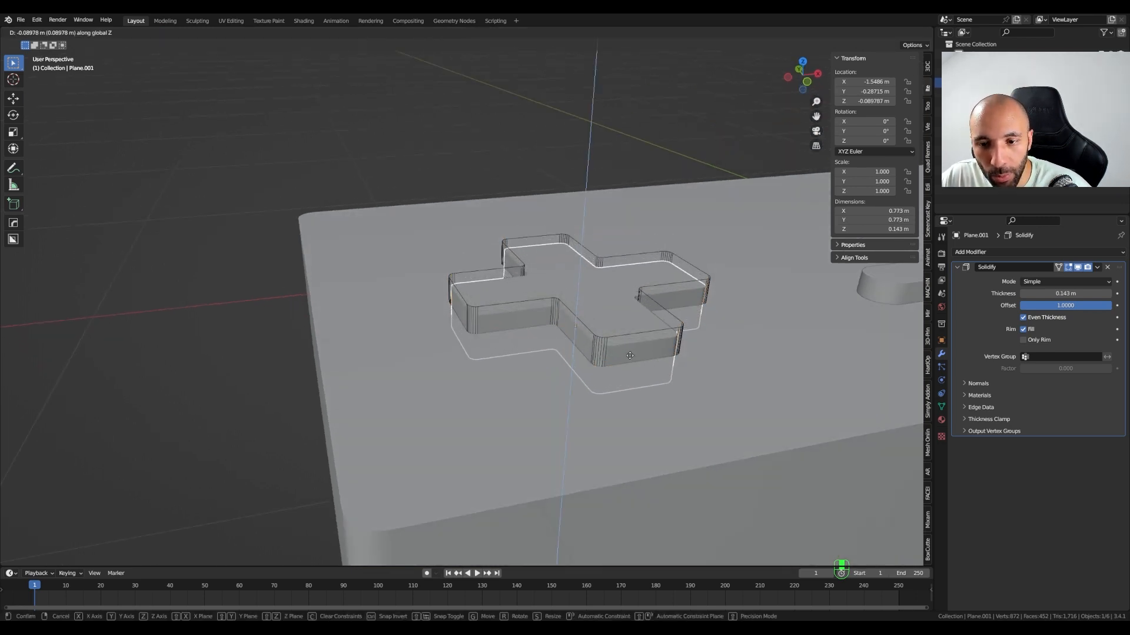
{"action": "left_click", "coordinate": [630, 359]}
{"action": "middle_click_drag", "start_coordinate": [611, 393], "coordinate": [529, 371]}
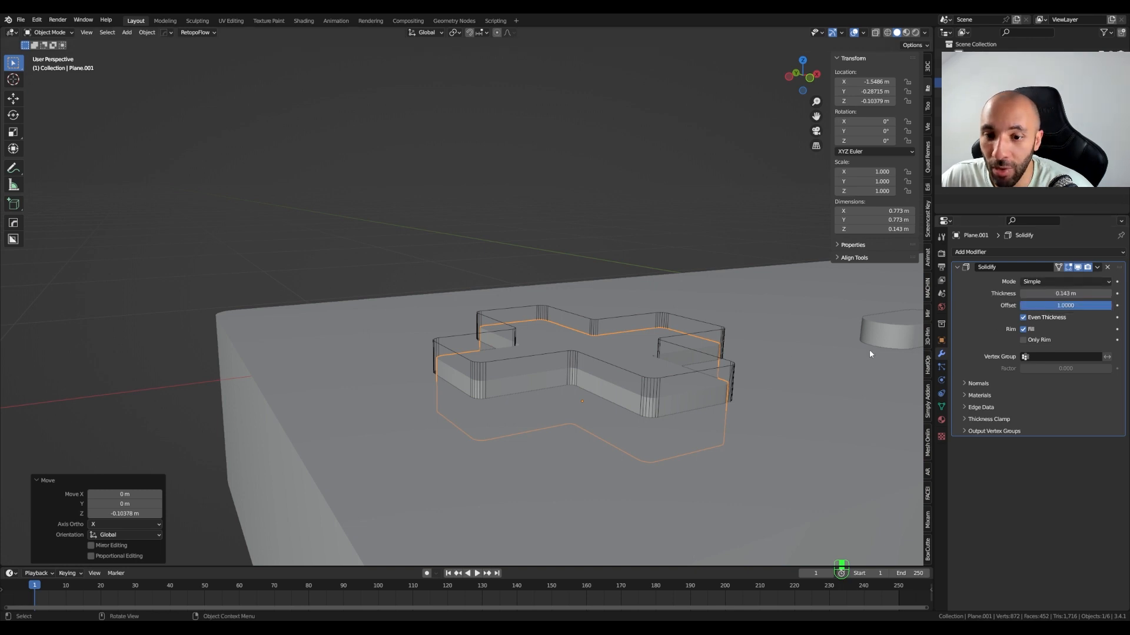
{"action": "left_click_drag", "start_coordinate": [1066, 294], "coordinate": [1108, 293], "text": "shift"}
{"action": "middle_click_drag", "start_coordinate": [707, 246], "coordinate": [623, 371]}
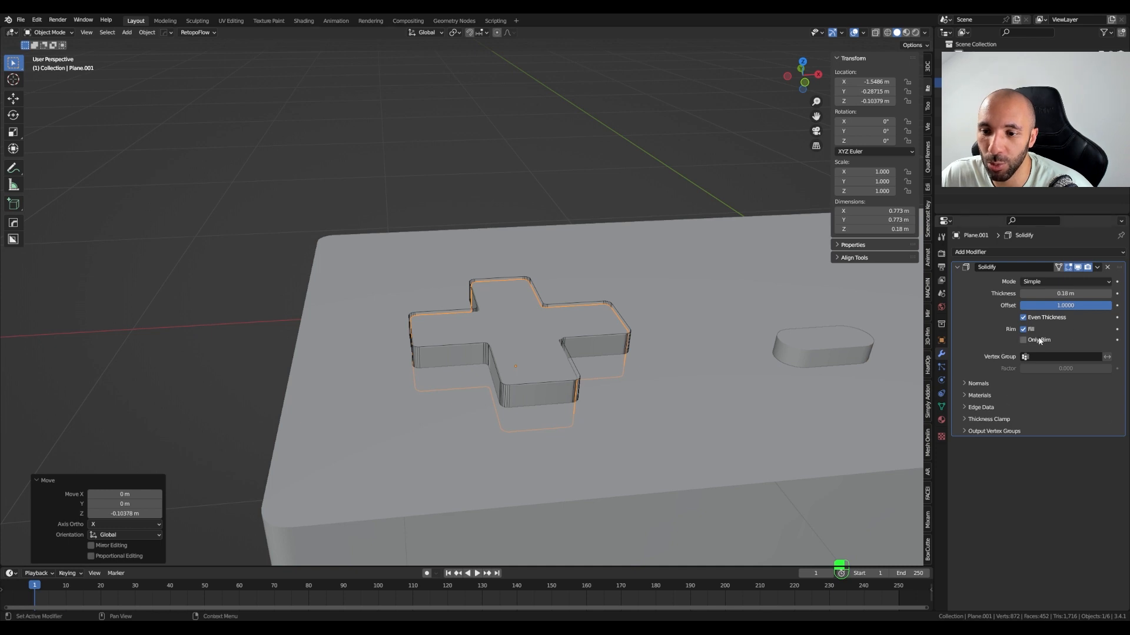
- Duplicate the Select and Start buttons in place
{"action": "middle_click_drag", "start_coordinate": [739, 380], "coordinate": [571, 312], "text": "shift"}
{"action": "scroll", "coordinate": [635, 355], "scroll_direction": "down", "scroll_amount": 1}
{"action": "left_click", "coordinate": [571, 311]}
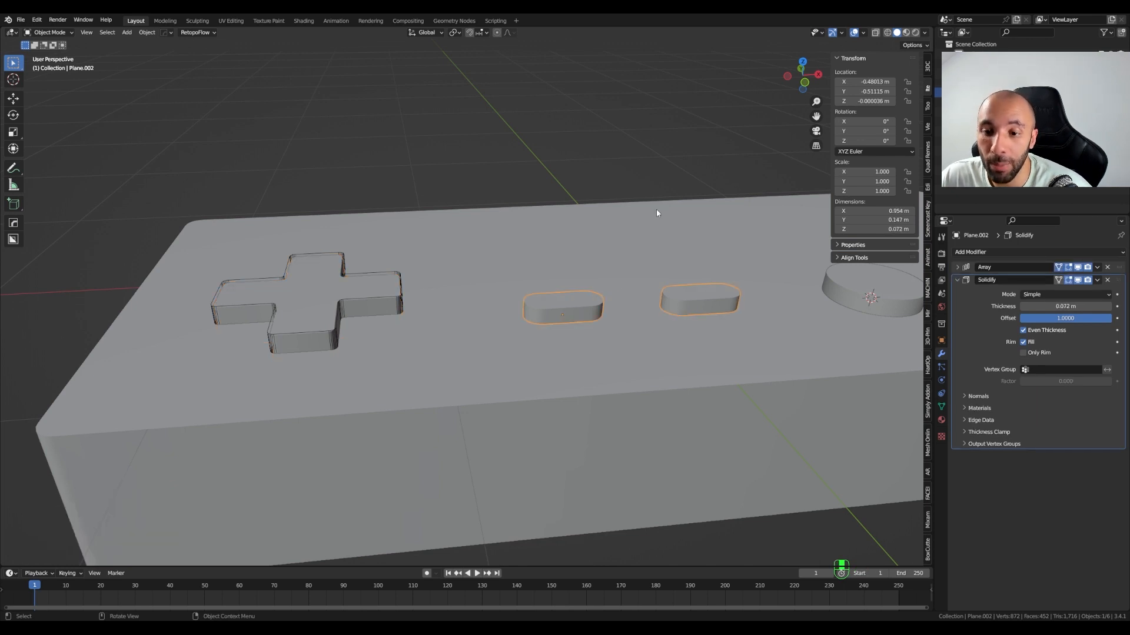
{"action": "middle_click_drag", "start_coordinate": [514, 306], "coordinate": [577, 328]}
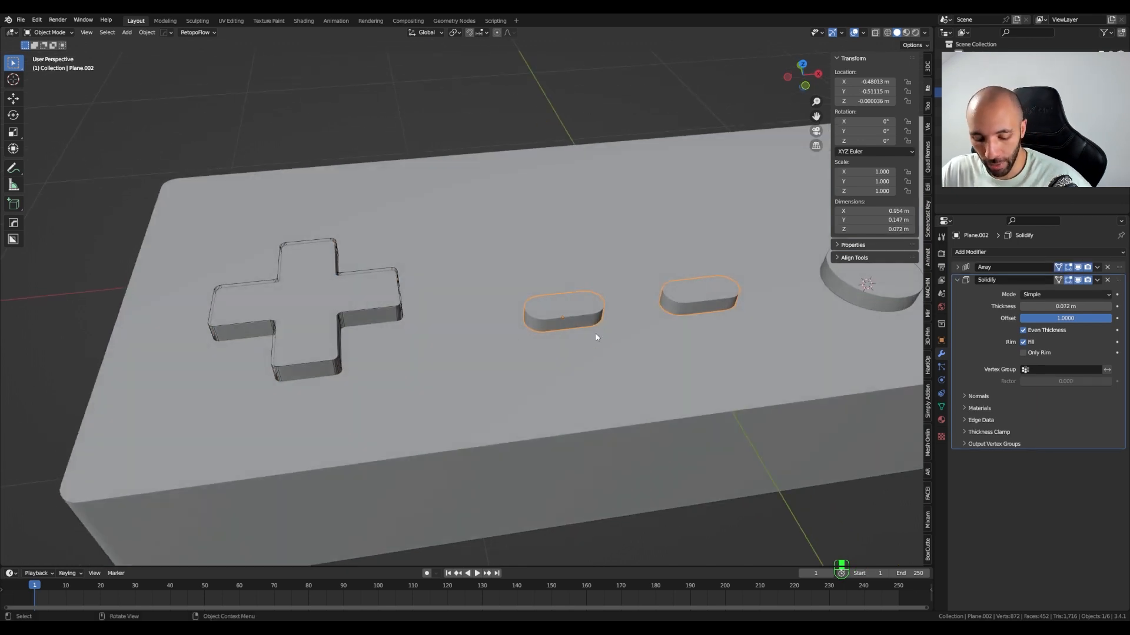
{"action": "key", "text": "shift+d"}
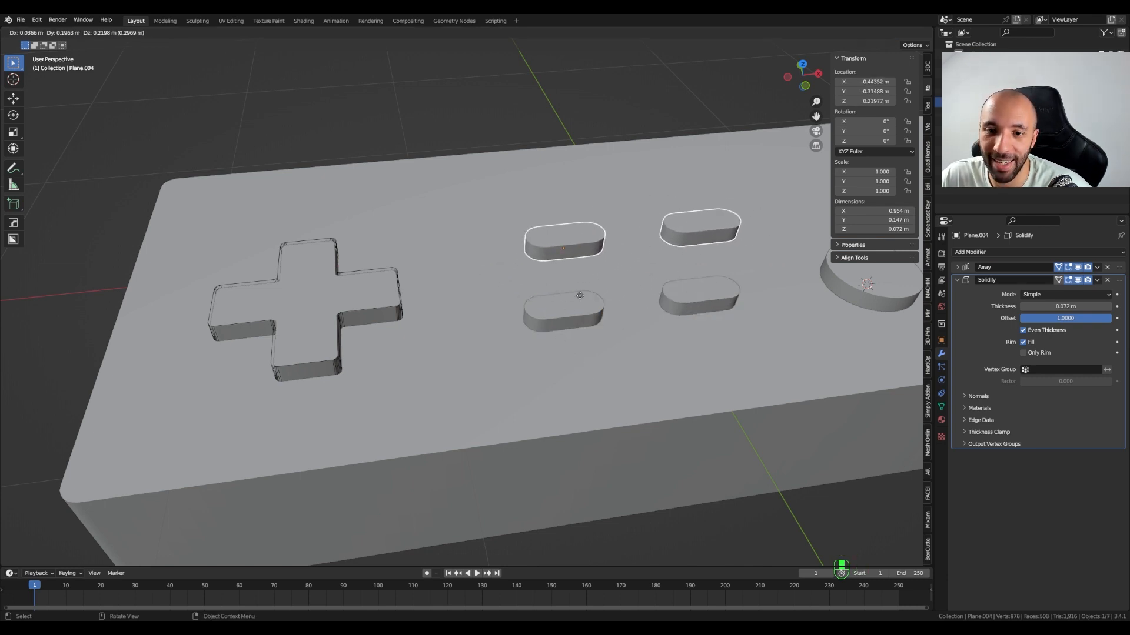
{"action": "right_click", "coordinate": [600, 259]}
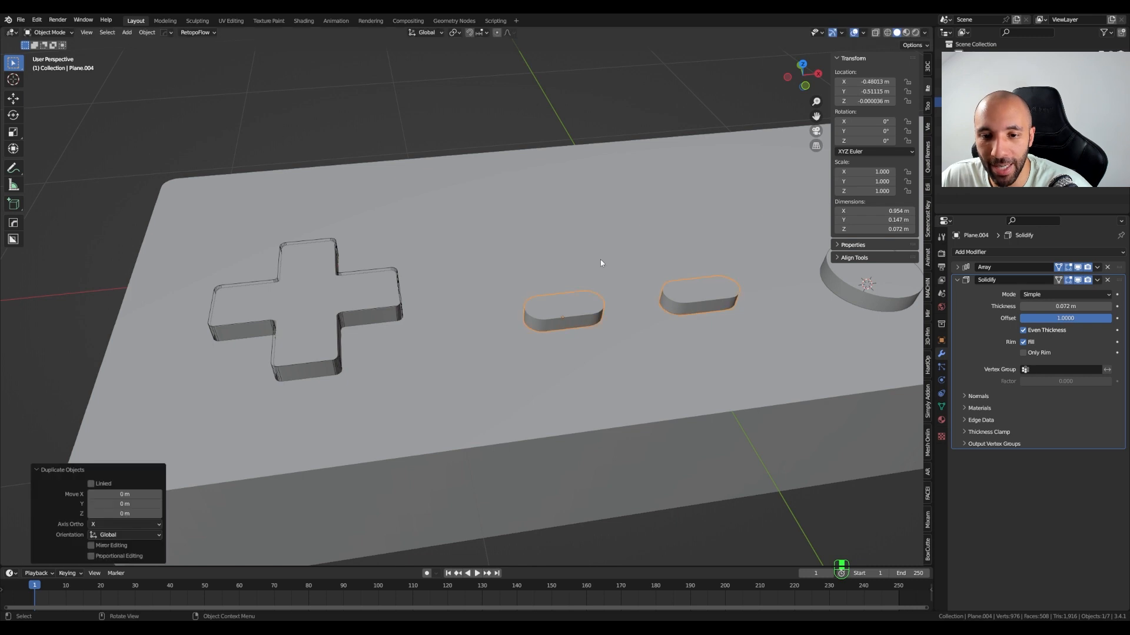
- Lower the duplicated Select and Start buttons about 0.031 m along the Z axis into the controller body
{"action": "middle_click_drag", "start_coordinate": [590, 322], "coordinate": [598, 298]}
{"action": "scroll", "coordinate": [582, 315], "scroll_direction": "up", "scroll_amount": 2}
{"action": "key", "text": "g"}
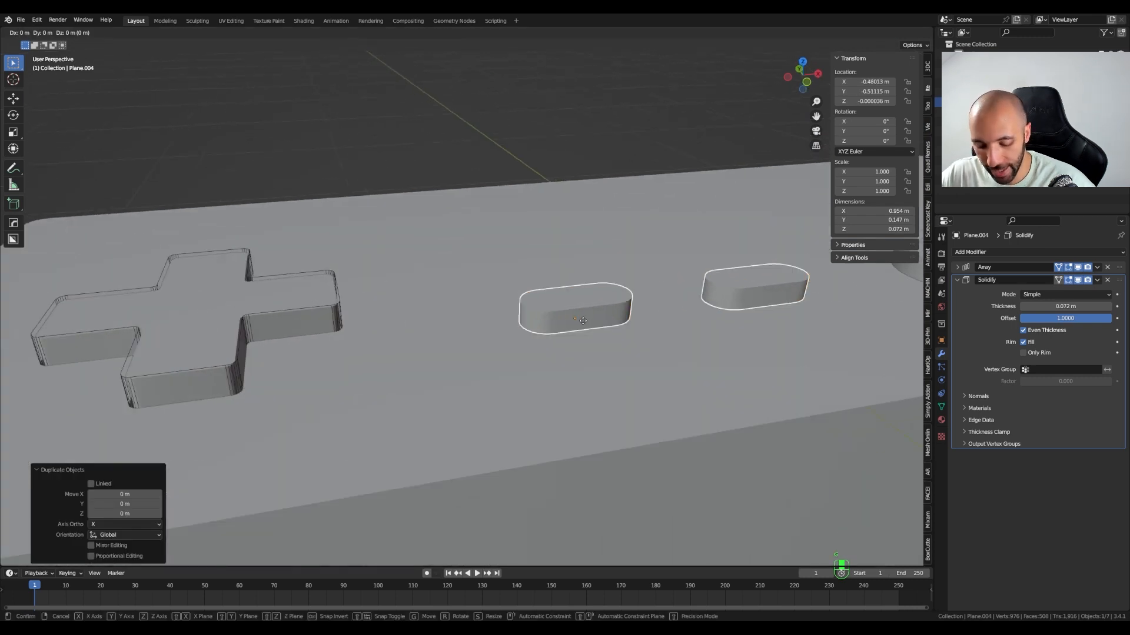
{"action": "key", "text": "z"}
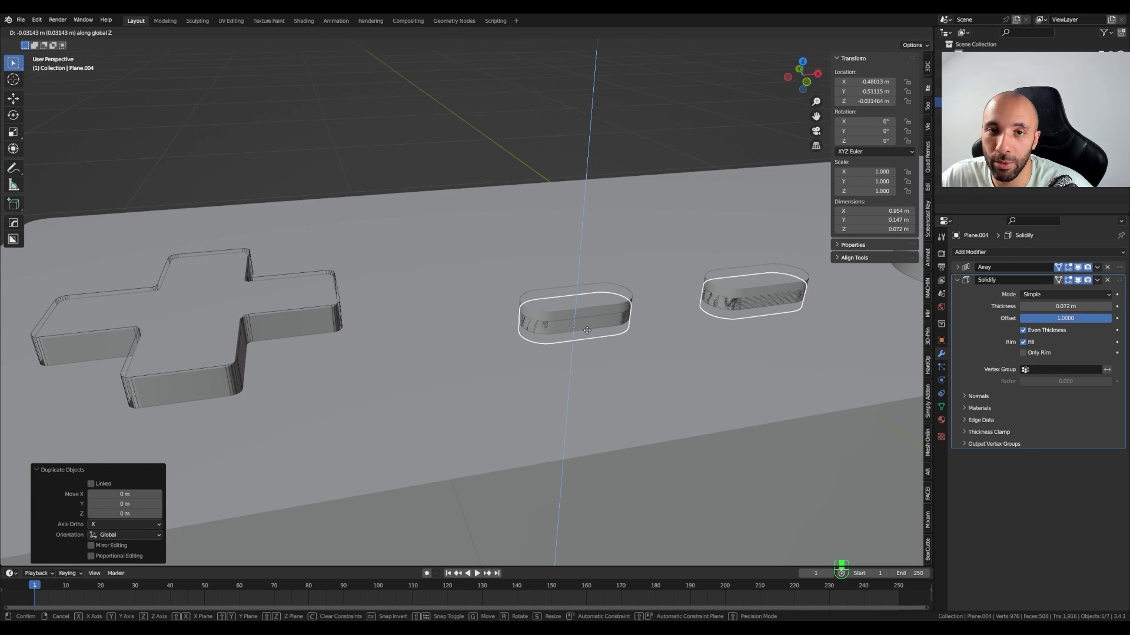
{"action": "left_click", "coordinate": [588, 331]}
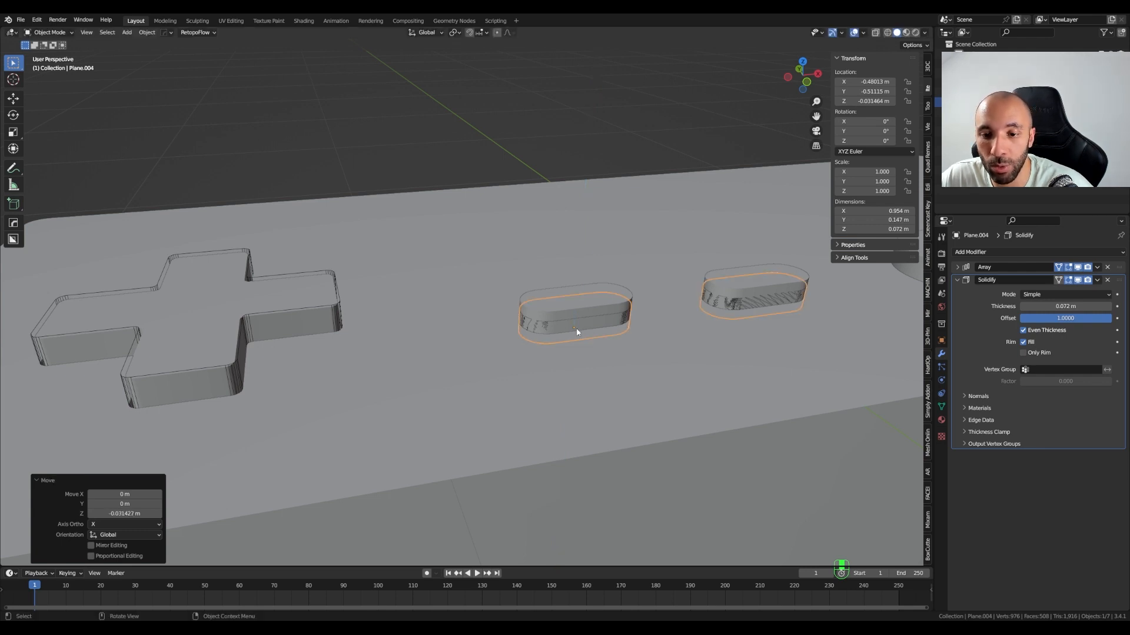
- Cut the lowered Select and Start duplicates out of the controller body with a Hard Ops Difference boolean
{"action": "middle_click_drag", "start_coordinate": [601, 394], "coordinate": [595, 391]}
{"action": "left_click", "coordinate": [615, 430], "text": "shift"}
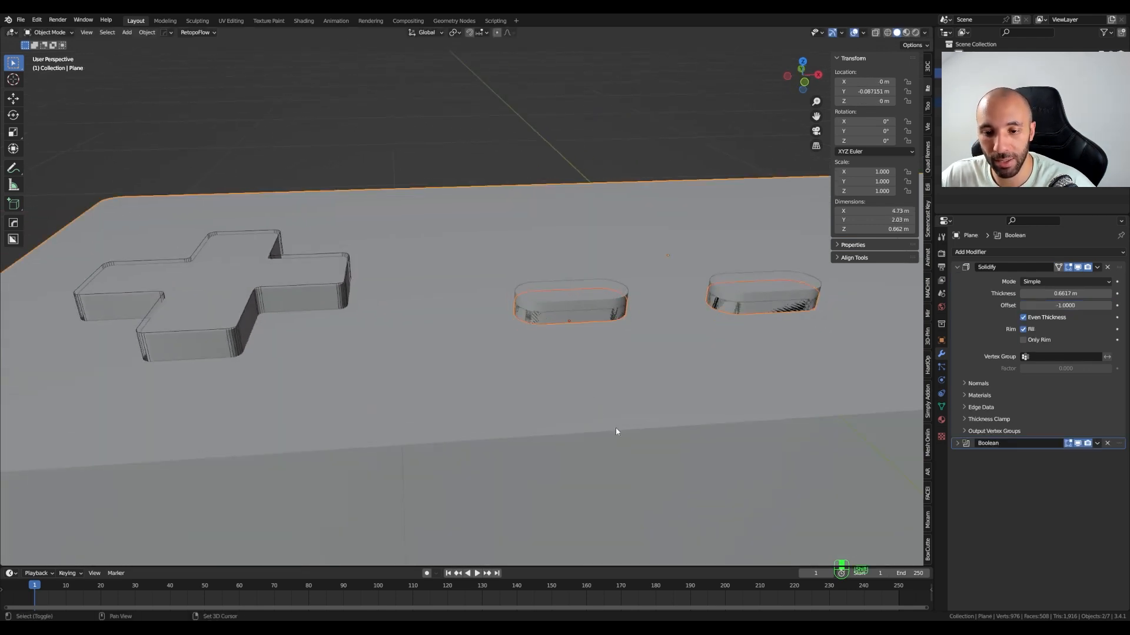
{"action": "key", "text": "ctrl+KP_Subtract"}
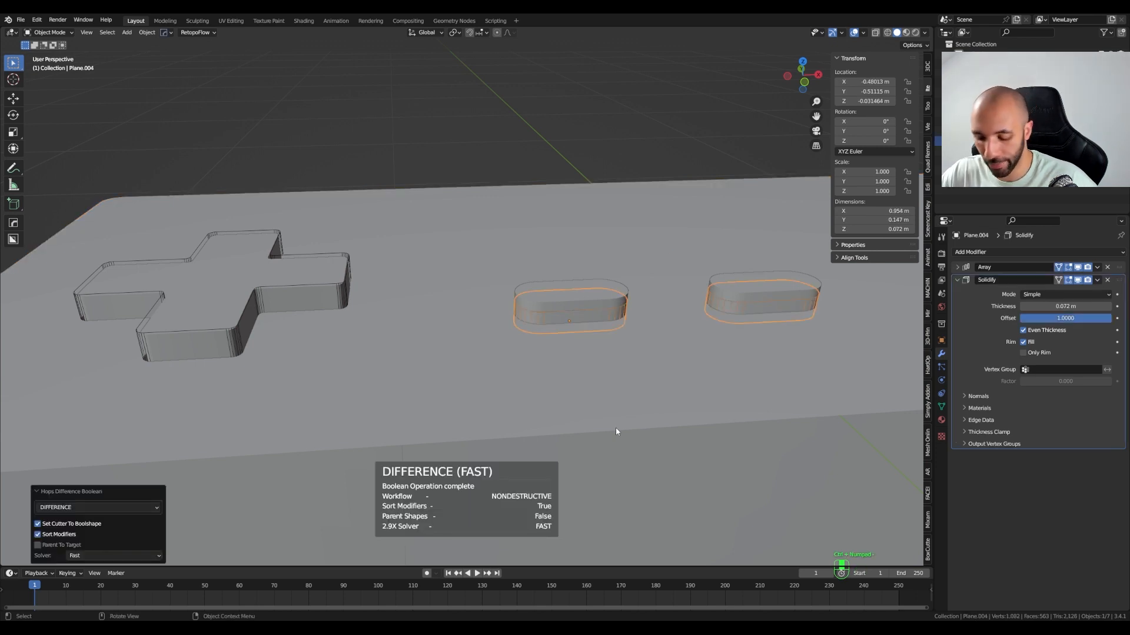
- Scale the mesh of the Select and Start cutter up by about 1.109 to widen the gap around the buttons
{"action": "key", "text": "KP_7"}
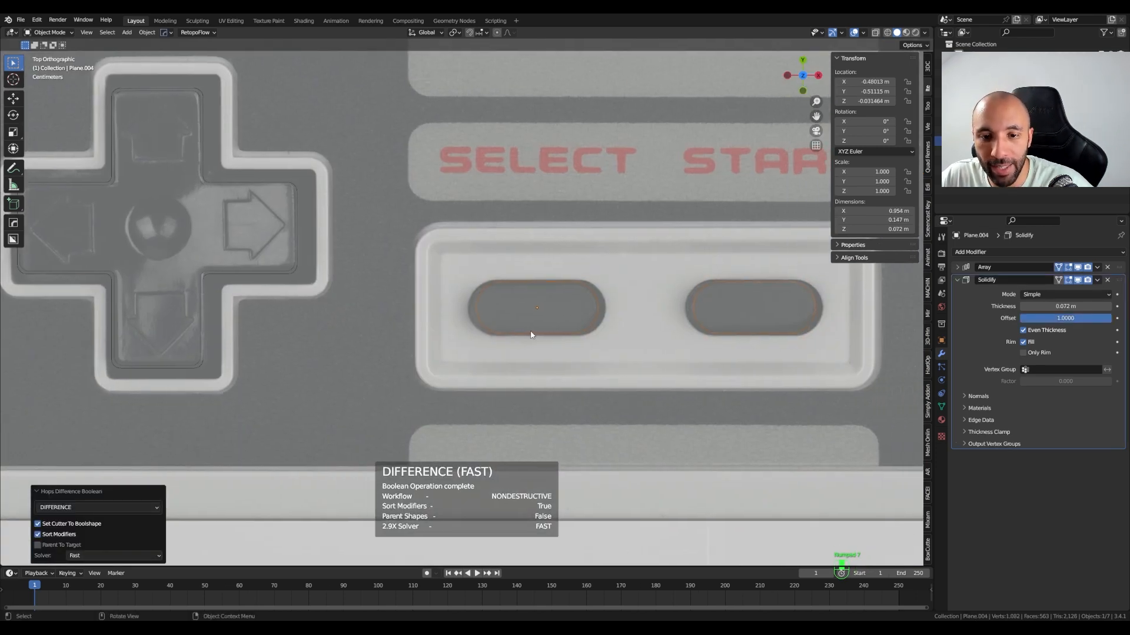
{"action": "key", "text": "Tab"}
{"action": "left_click", "coordinate": [461, 334]}
{"action": "scroll", "coordinate": [548, 335], "scroll_direction": "up", "scroll_amount": 3}
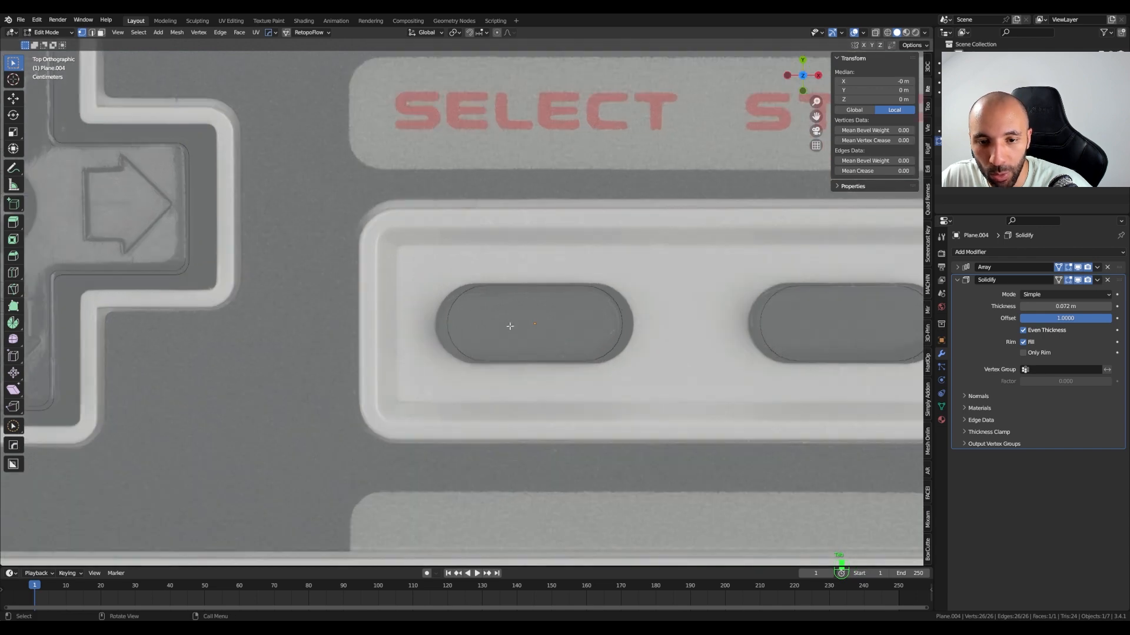
{"action": "scroll", "coordinate": [547, 335], "scroll_direction": "up", "scroll_amount": 2}
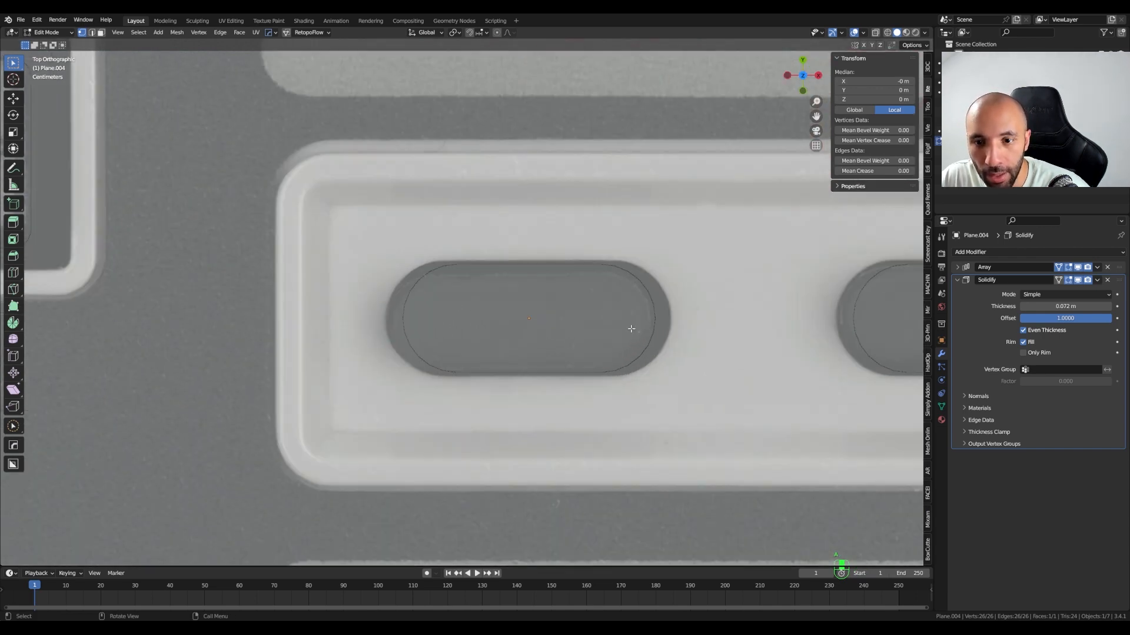
{"action": "key", "text": "s"}
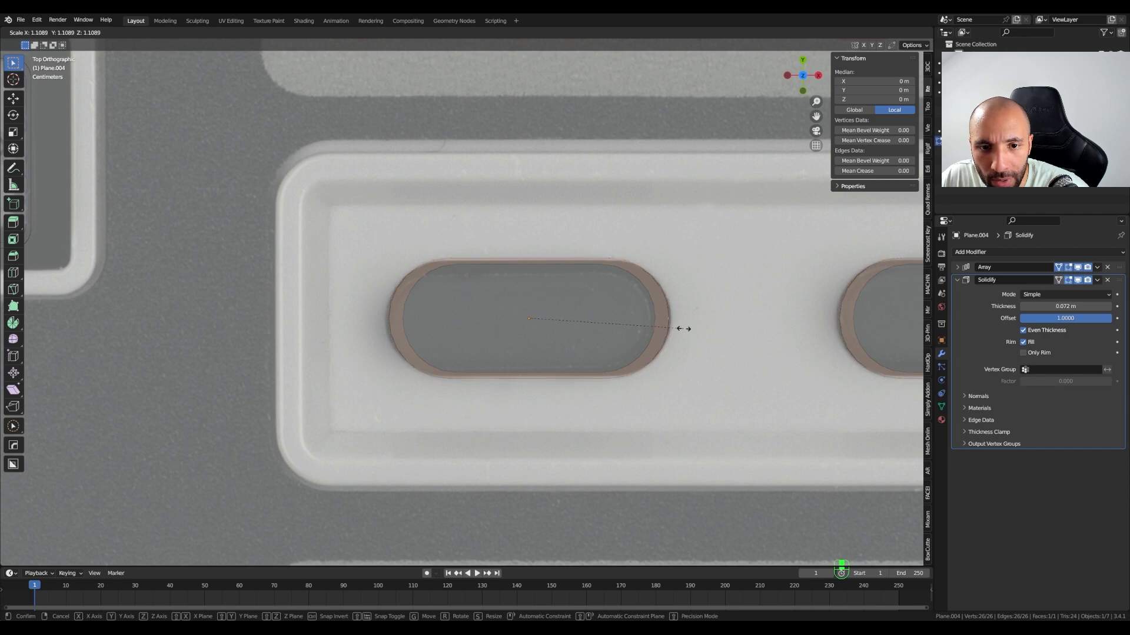
{"action": "left_click", "coordinate": [683, 329]}
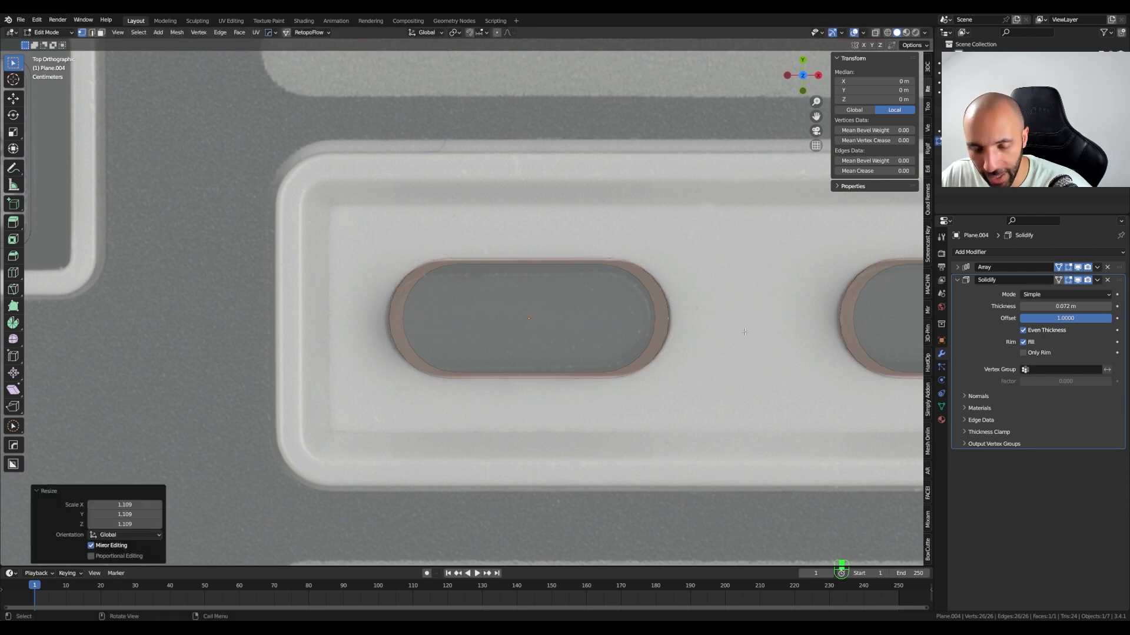
- Scale the Select and Start cutter's mesh along X by about 0.959 and return to Object Mode
{"action": "key", "text": "s"}
{"action": "key", "text": "x"}
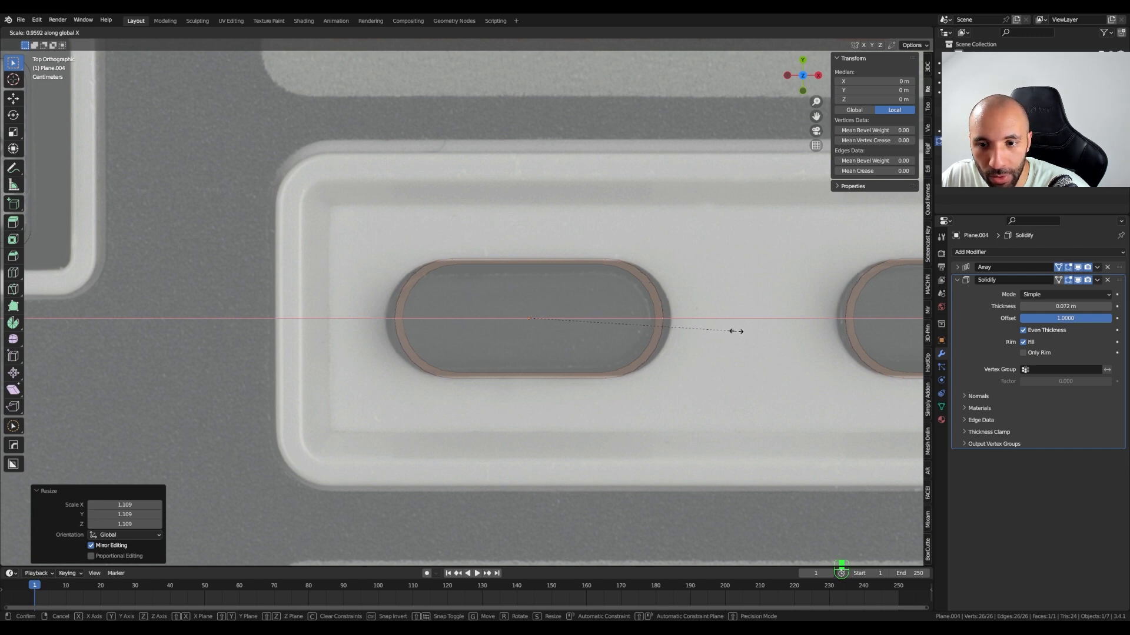
{"action": "left_click", "coordinate": [736, 332]}
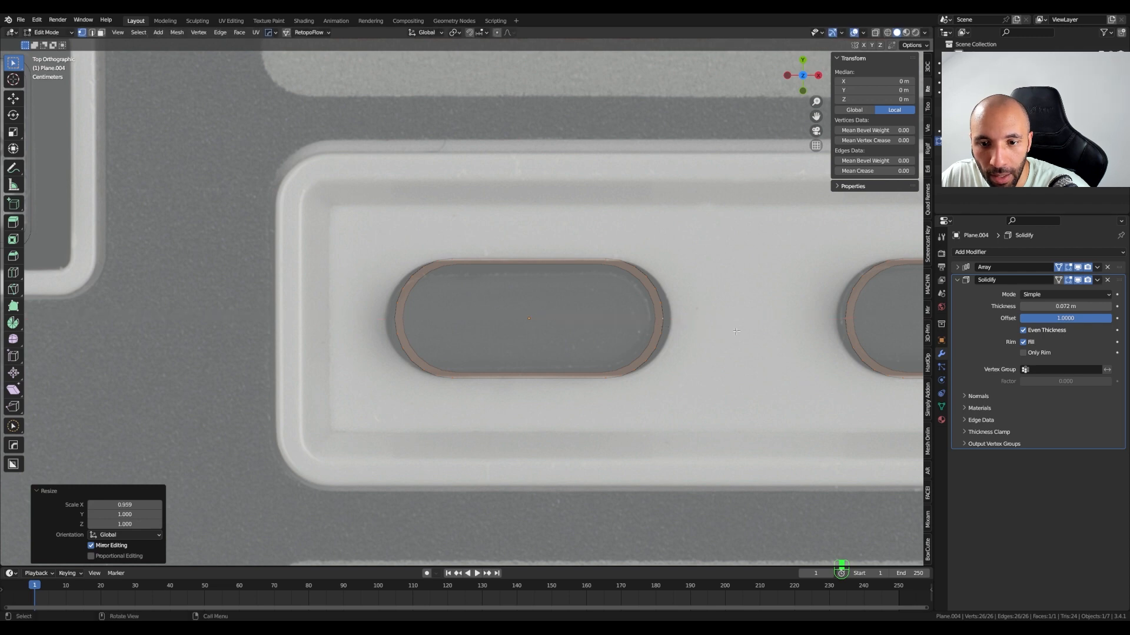
{"action": "scroll", "coordinate": [624, 328], "scroll_direction": "down", "scroll_amount": 4}
{"action": "middle_click_drag", "start_coordinate": [555, 369], "coordinate": [310, 410]}
{"action": "key", "text": "Tab"}
- Duplicate the round B and A buttons in place
{"action": "middle_click_drag", "start_coordinate": [541, 330], "coordinate": [405, 386], "text": "shift"}
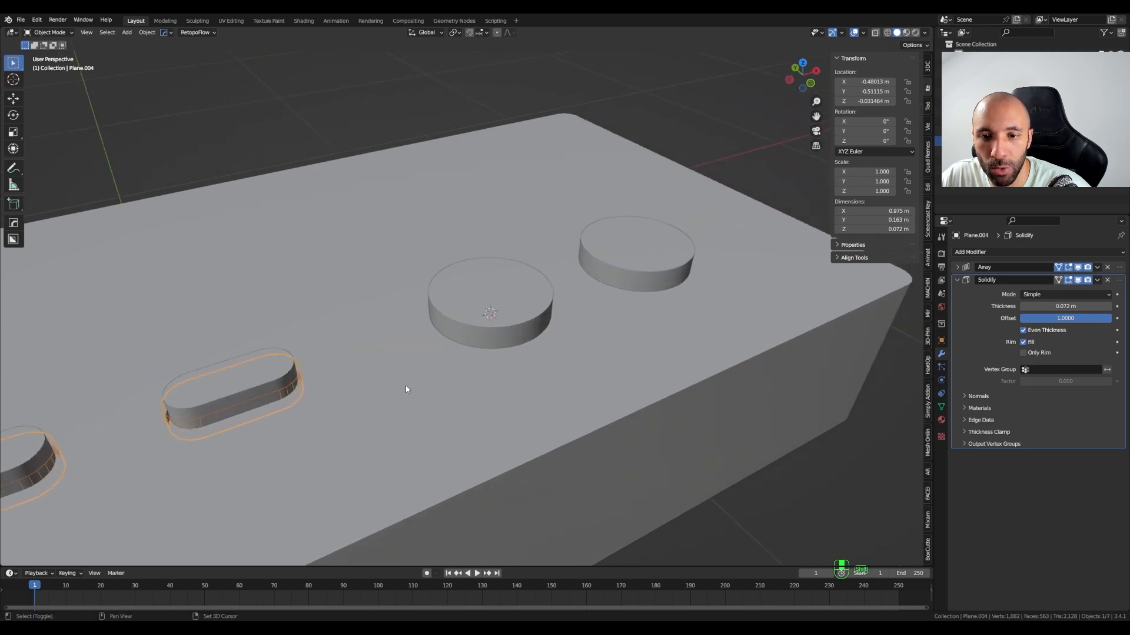
{"action": "left_click", "coordinate": [510, 322]}
{"action": "middle_click_drag", "start_coordinate": [541, 333], "coordinate": [581, 337]}
{"action": "key", "text": "shift+d"}
{"action": "left_click", "coordinate": [573, 327]}
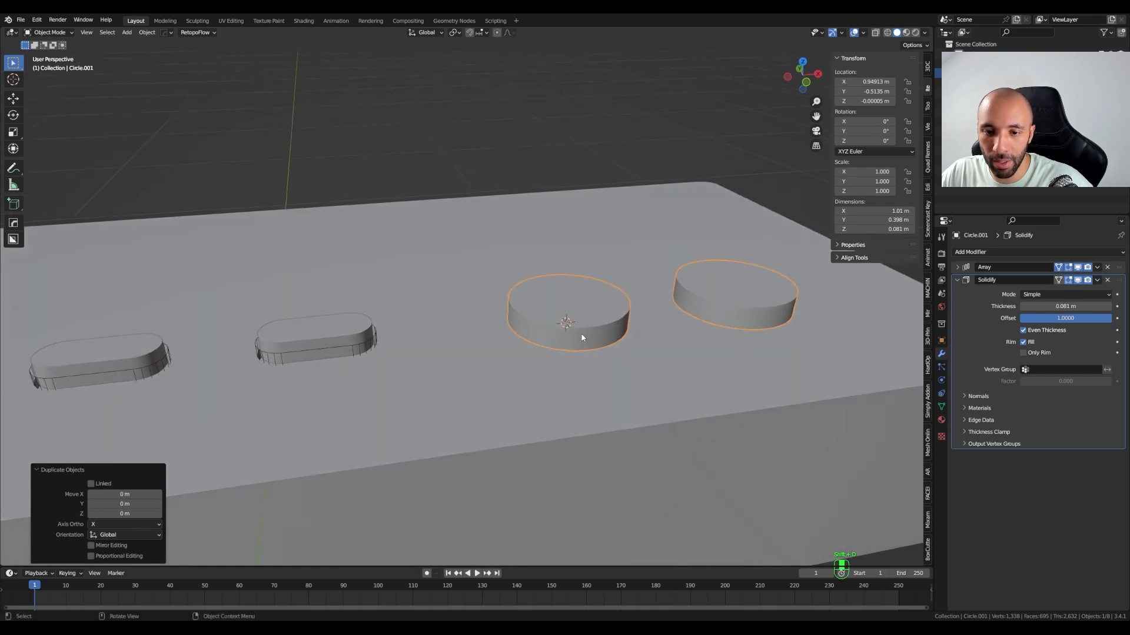
- Lower the duplicated B and A buttons by about 0.042 m and cut them from the controller body with a Hard Ops Difference boolean
{"action": "key", "text": "g"}
{"action": "key", "text": "z"}
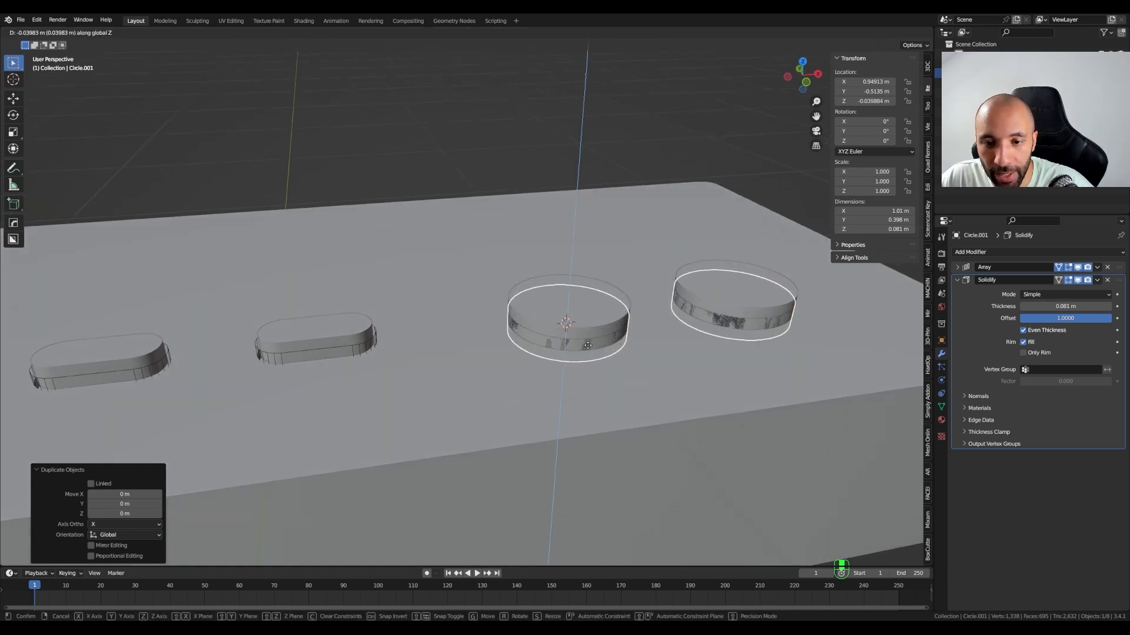
{"action": "left_click", "coordinate": [588, 349]}
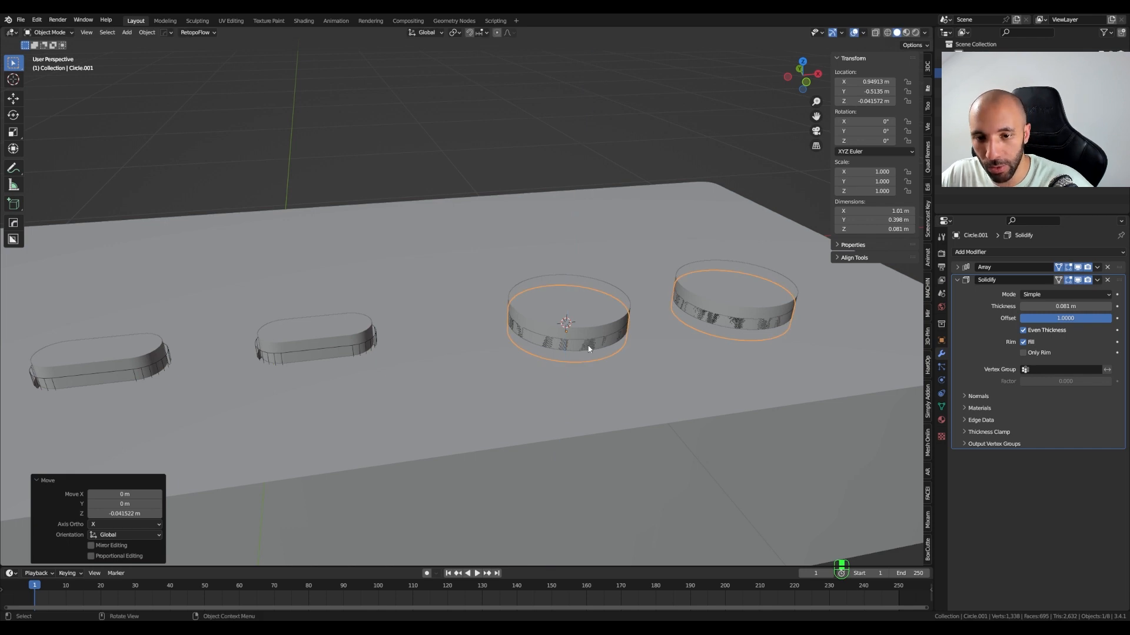
{"action": "key", "text": "ctrl+KP_Subtract"}
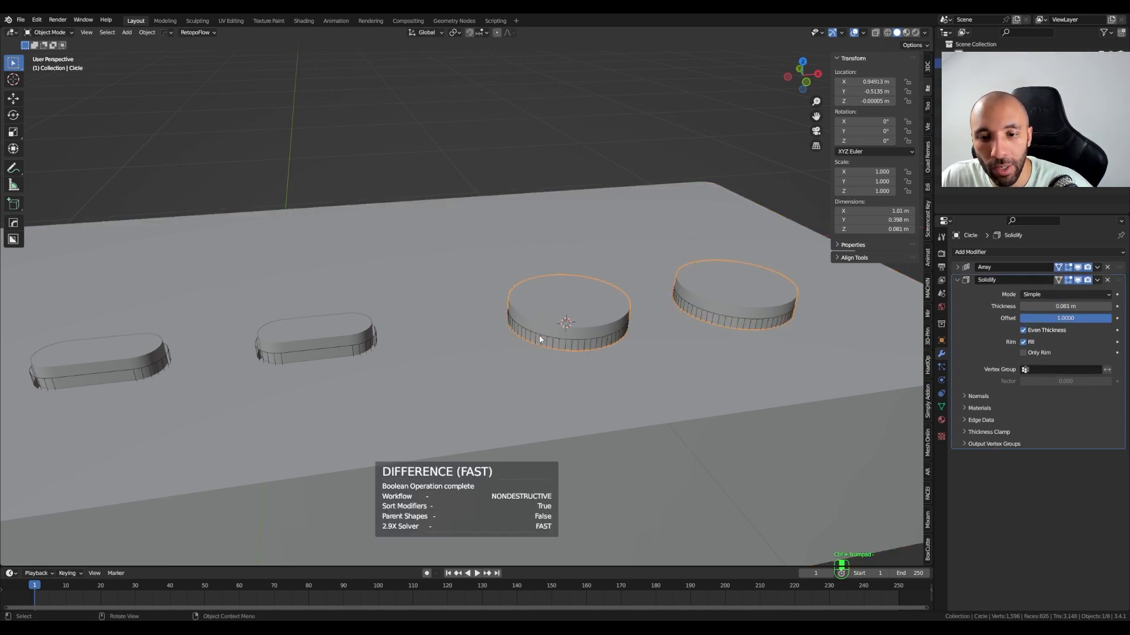
- Scale the B and A cutter's mesh up by about 1.049 to match the gap in the top-view reference, returning to Object Mode
{"action": "middle_click_drag", "start_coordinate": [524, 331], "coordinate": [556, 352]}
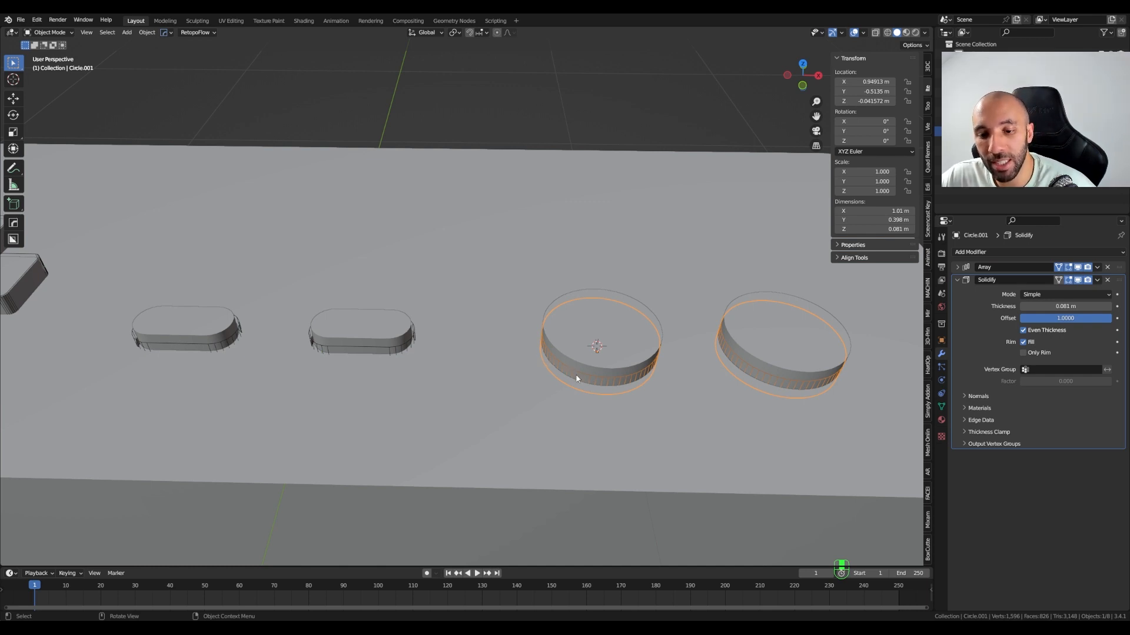
{"action": "scroll", "coordinate": [570, 370], "scroll_direction": "up", "scroll_amount": 4}
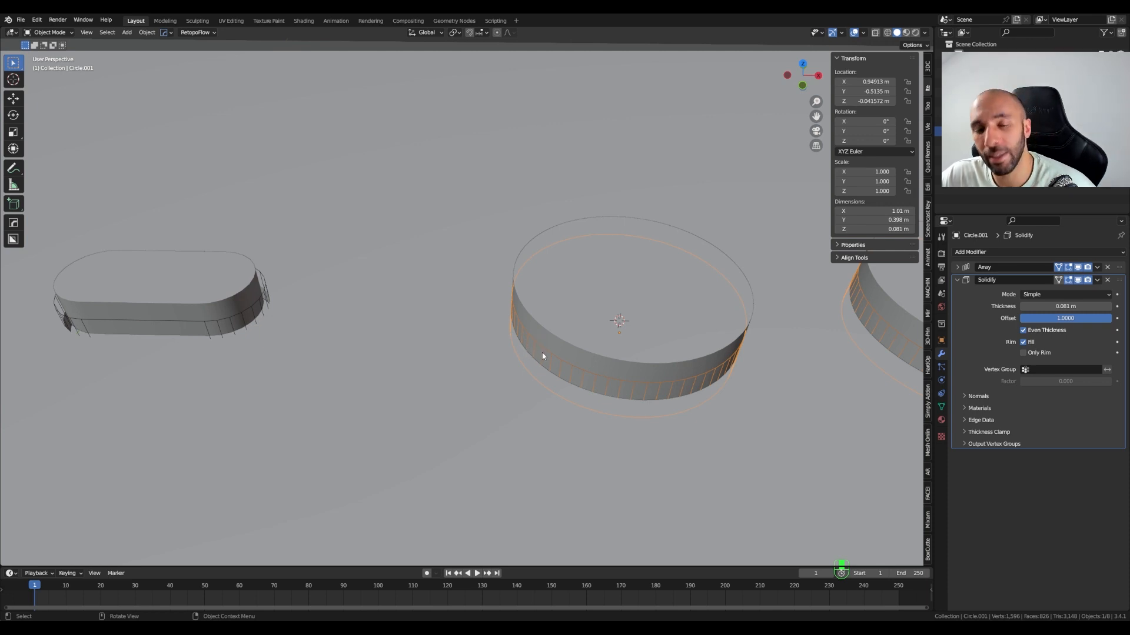
{"action": "middle_click_drag", "start_coordinate": [596, 369], "coordinate": [472, 385]}
{"action": "key", "text": "KP_7"}
{"action": "key", "text": "Tab"}
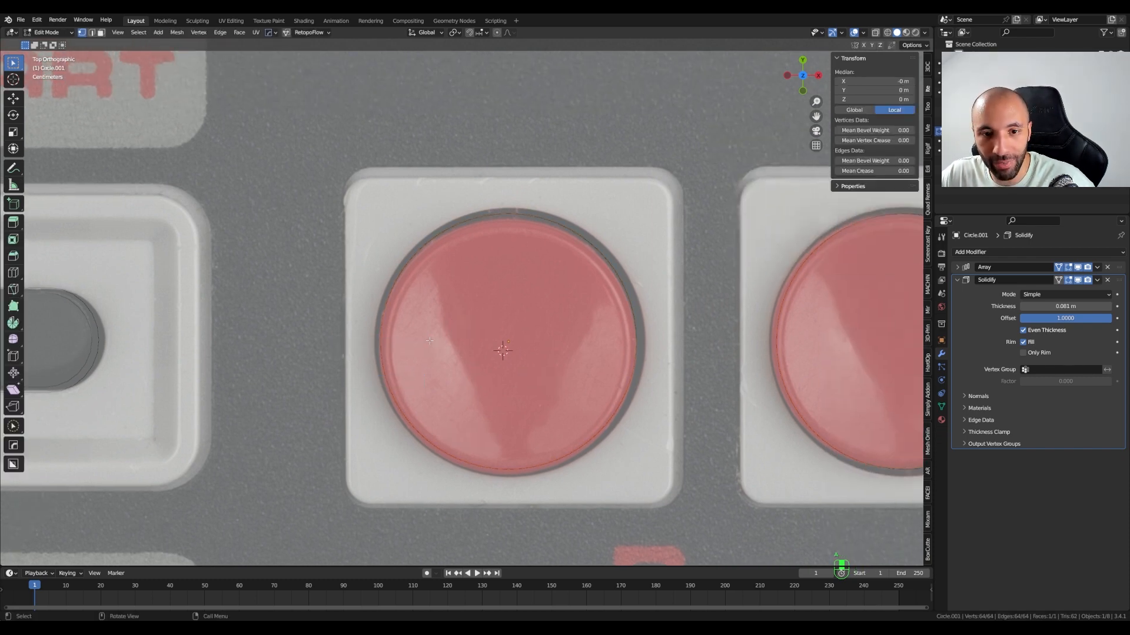
{"action": "scroll", "coordinate": [619, 310], "scroll_direction": "up", "scroll_amount": 1}
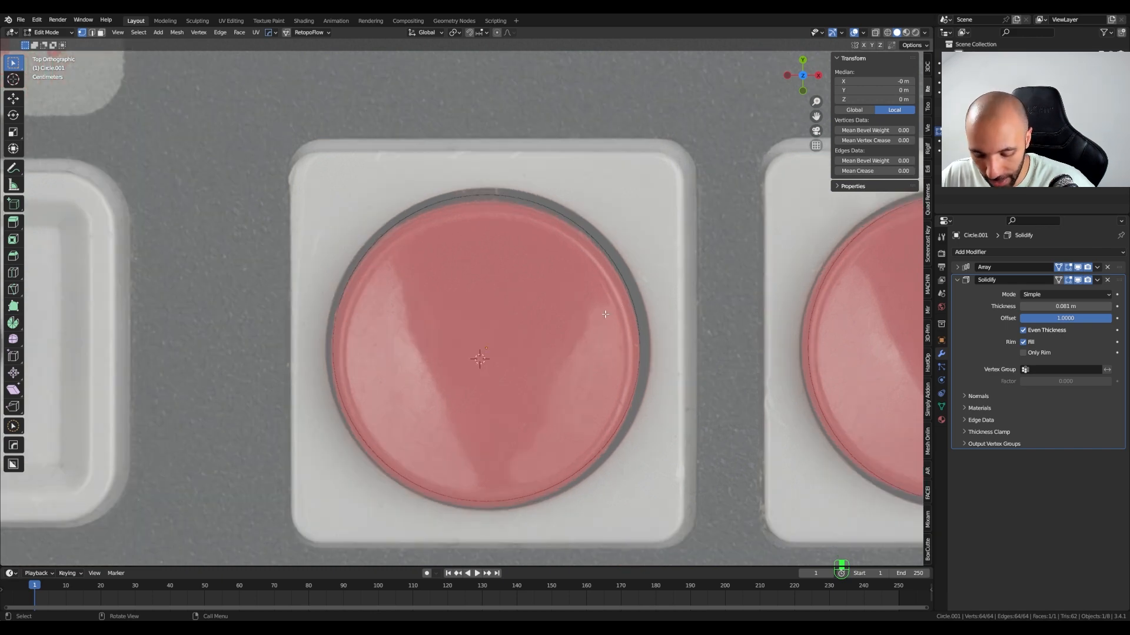
{"action": "key", "text": "s"}
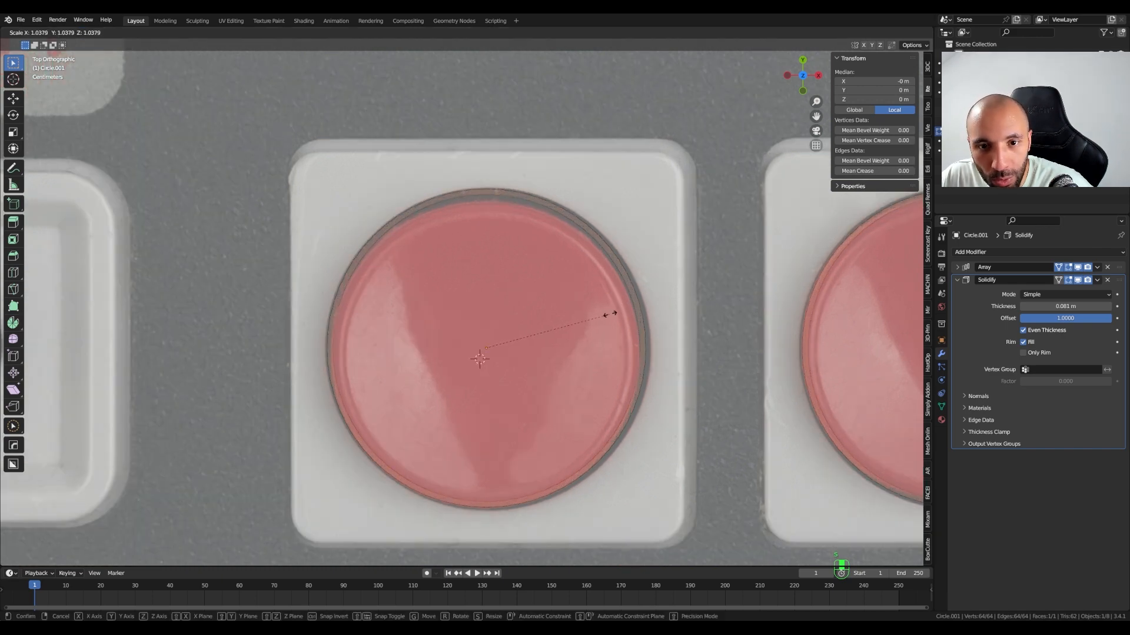
{"action": "key", "text": "shift"}
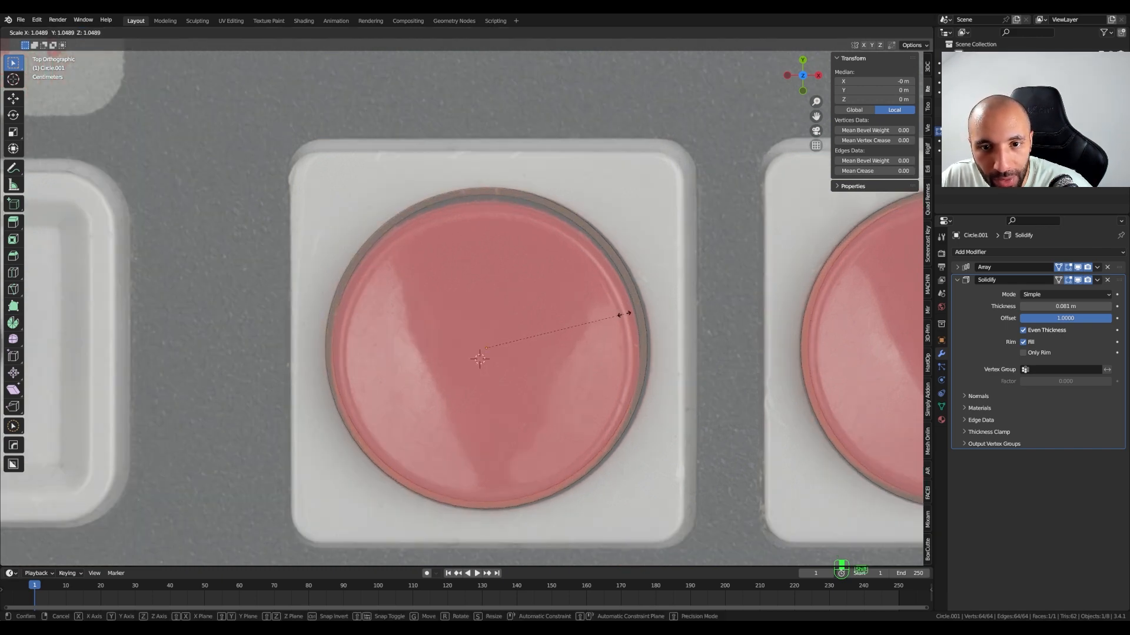
{"action": "left_click", "coordinate": [624, 314]}
{"action": "scroll", "coordinate": [599, 383], "scroll_direction": "down", "scroll_amount": 2}
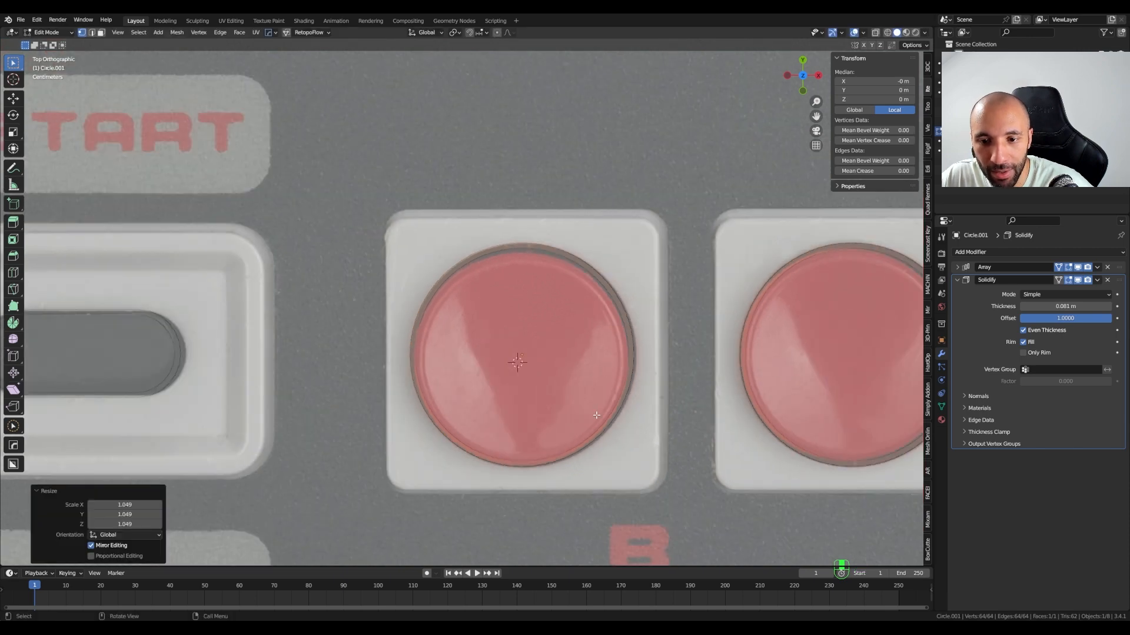
{"action": "key", "text": "Tab"}
- Lower the Select and Start buttons by about 0.047 m into their recesses and set their Solidify thickness to about 0.094 m
{"action": "middle_click_drag", "start_coordinate": [589, 360], "coordinate": [453, 316]}
{"action": "left_click", "coordinate": [453, 316]}
{"action": "scroll", "coordinate": [459, 321], "scroll_direction": "up", "scroll_amount": 2}
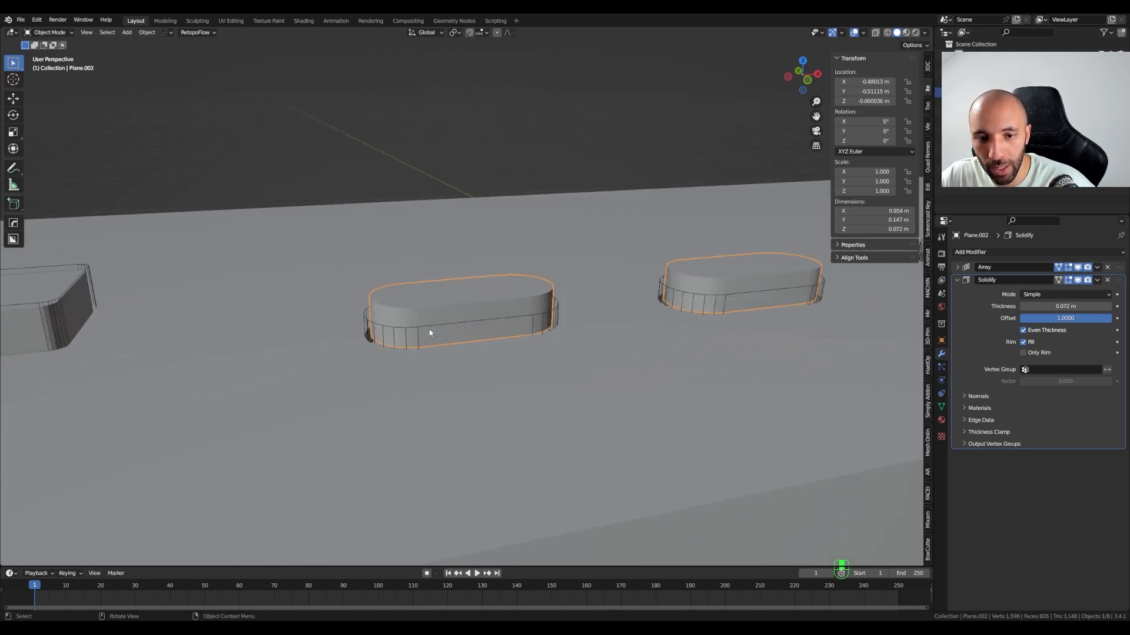
{"action": "key", "text": "g"}
{"action": "key", "text": "z"}
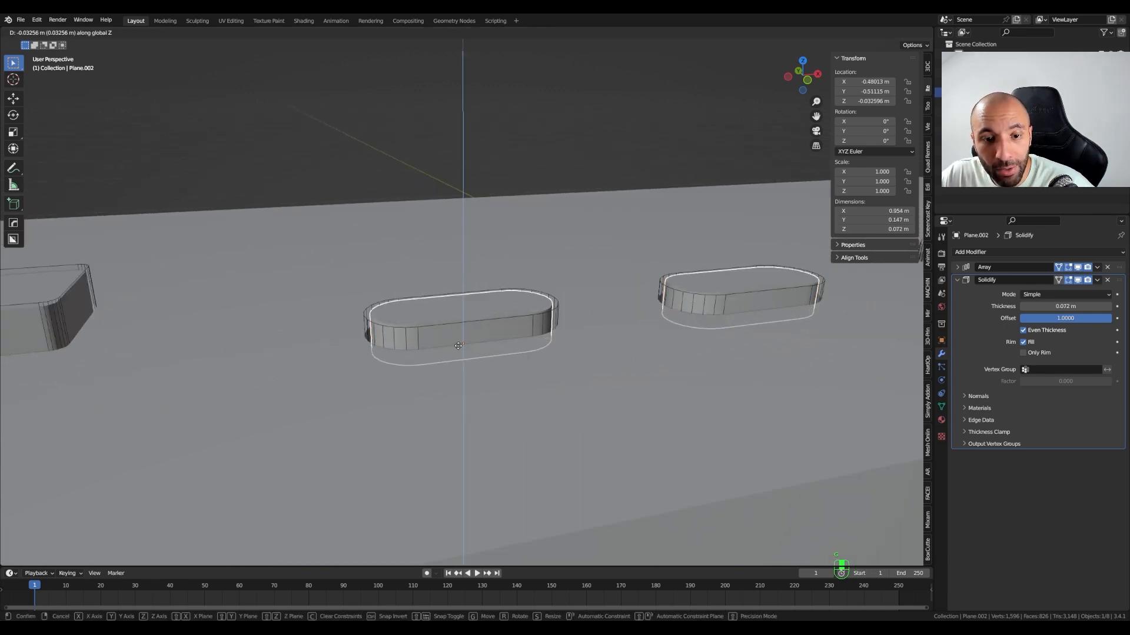
{"action": "left_click", "coordinate": [462, 354]}
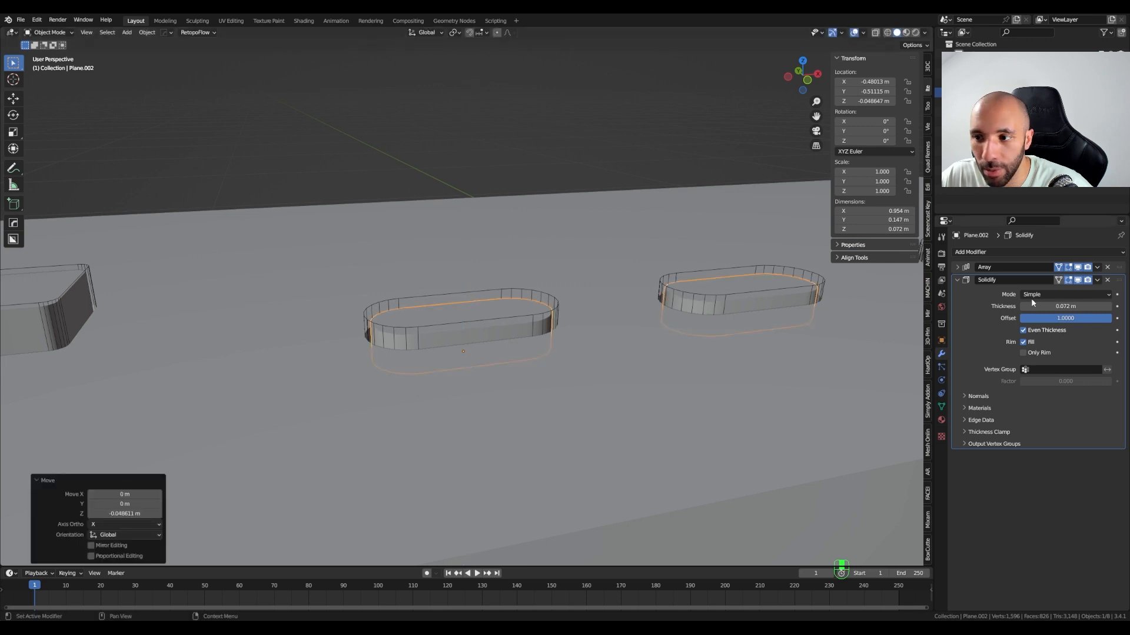
{"action": "mouse_move", "coordinate": [1048, 306]}
{"action": "left_mouse_down", "text": "shift"}
{"action": "mouse_move", "coordinate": [1065, 306]}
{"action": "mouse_move", "coordinate": [1047, 308]}
{"action": "left_mouse_up", "text": "shift"}
- Lower the round B and A buttons by about 0.053 m into their recesses and set their Solidify thickness to about 0.121 m
{"action": "middle_click_drag", "start_coordinate": [412, 318], "coordinate": [408, 379]}
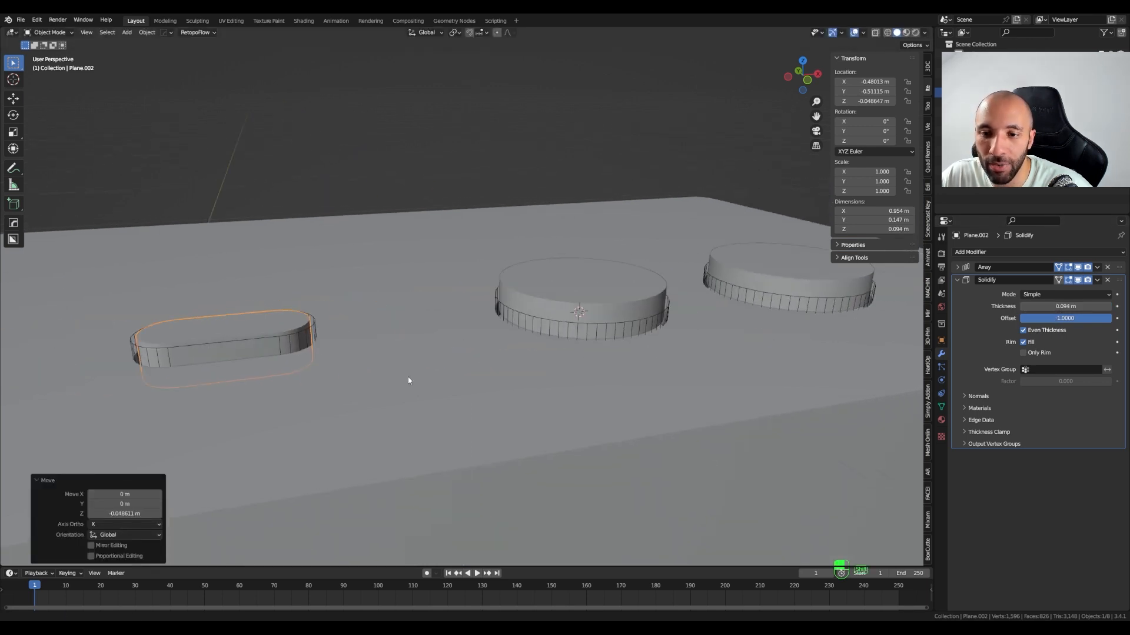
{"action": "left_click", "coordinate": [547, 303]}
{"action": "key", "text": "g"}
{"action": "key", "text": "z"}
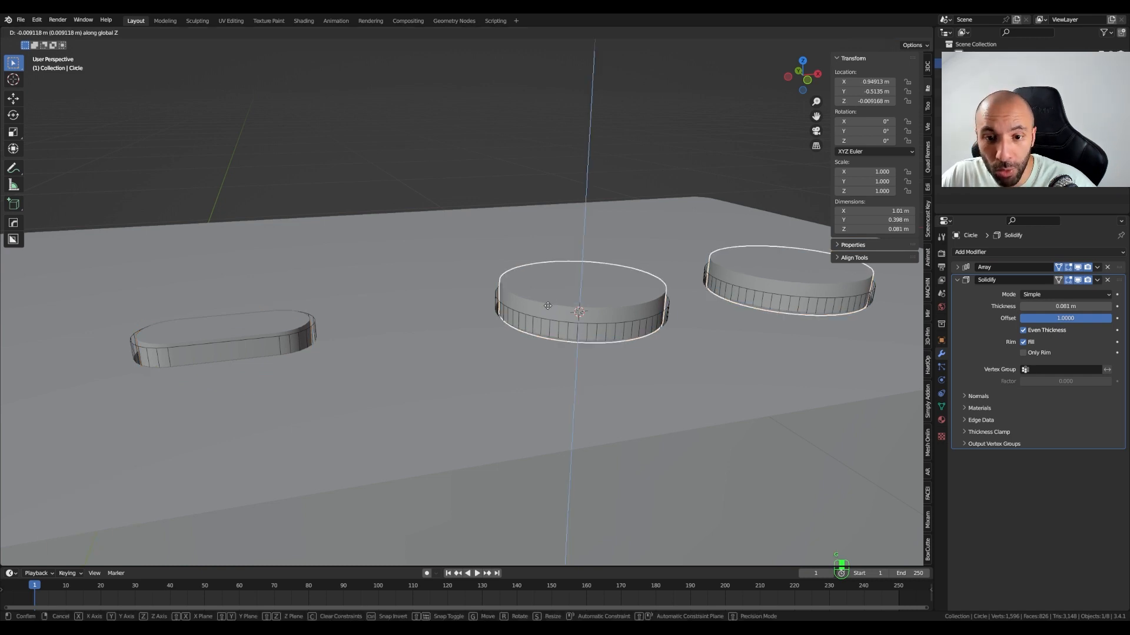
{"action": "left_click", "coordinate": [553, 322]}
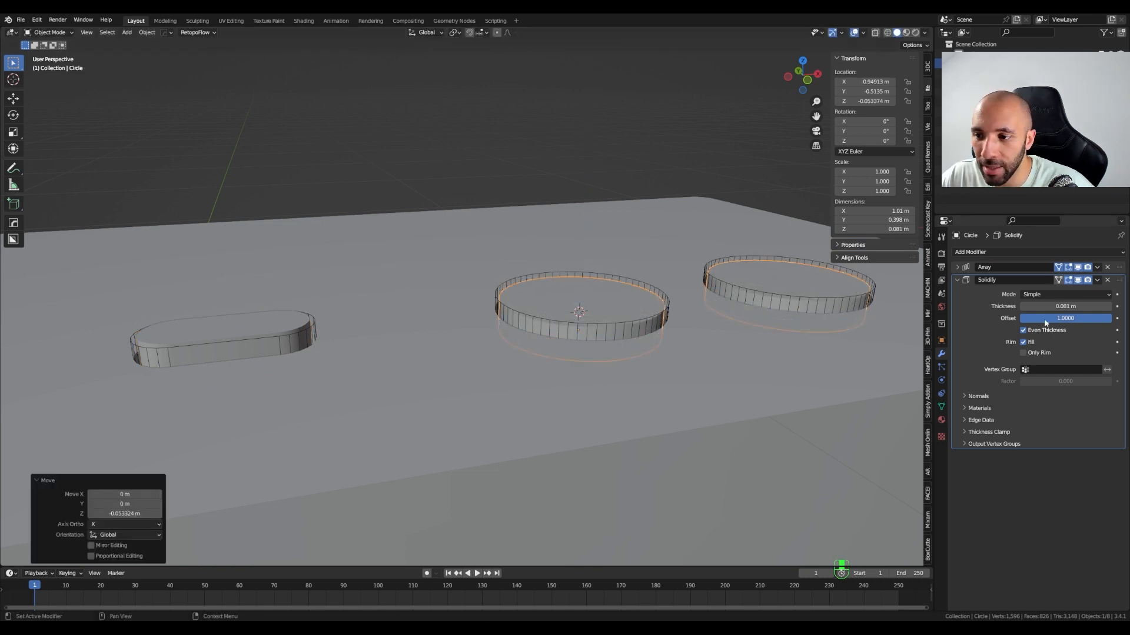
{"action": "left_click_drag", "start_coordinate": [1049, 307], "coordinate": [1080, 307]}
- Select the D-pad's boolean cutter and change the Properties editor to an Outliner
{"action": "mouse_move", "coordinate": [581, 263]}
{"action": "middle_mouse_down"}
{"action": "mouse_move", "coordinate": [505, 297]}
{"action": "mouse_move", "coordinate": [585, 295]}
{"action": "mouse_move", "coordinate": [563, 316]}
{"action": "mouse_move", "coordinate": [644, 302]}
{"action": "mouse_move", "coordinate": [582, 277]}
{"action": "middle_mouse_up"}
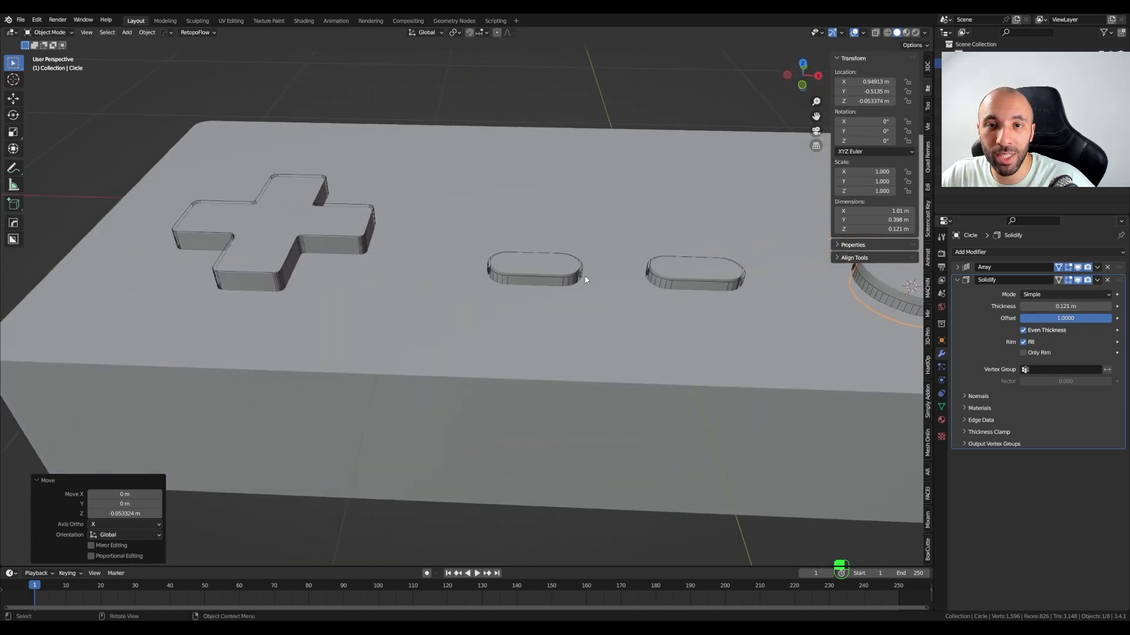
{"action": "middle_click_drag", "start_coordinate": [241, 285], "coordinate": [325, 230], "text": "shift"}
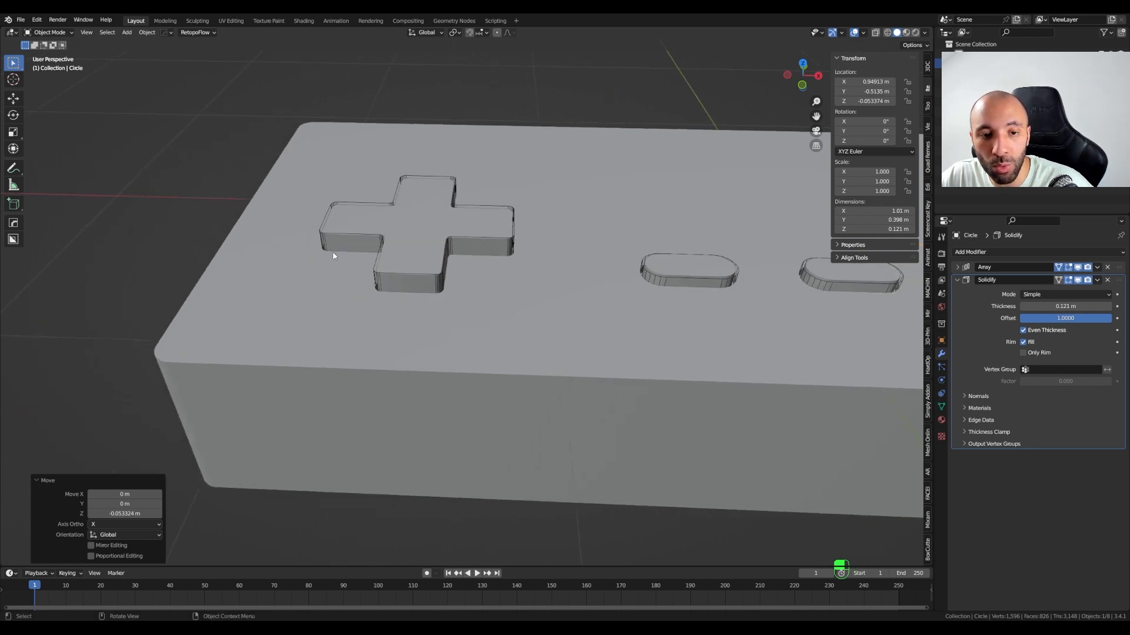
{"action": "scroll", "coordinate": [324, 231], "scroll_direction": "up", "scroll_amount": 2}
{"action": "left_click", "coordinate": [323, 233]}
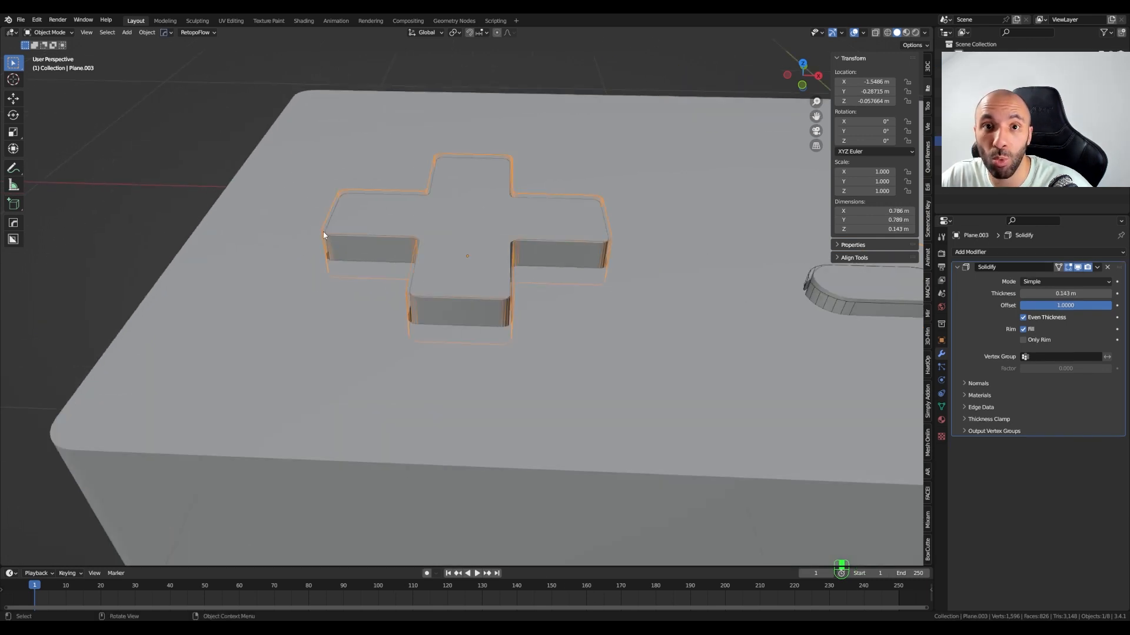
{"action": "scroll", "coordinate": [358, 204], "scroll_direction": "down", "scroll_amount": 2}
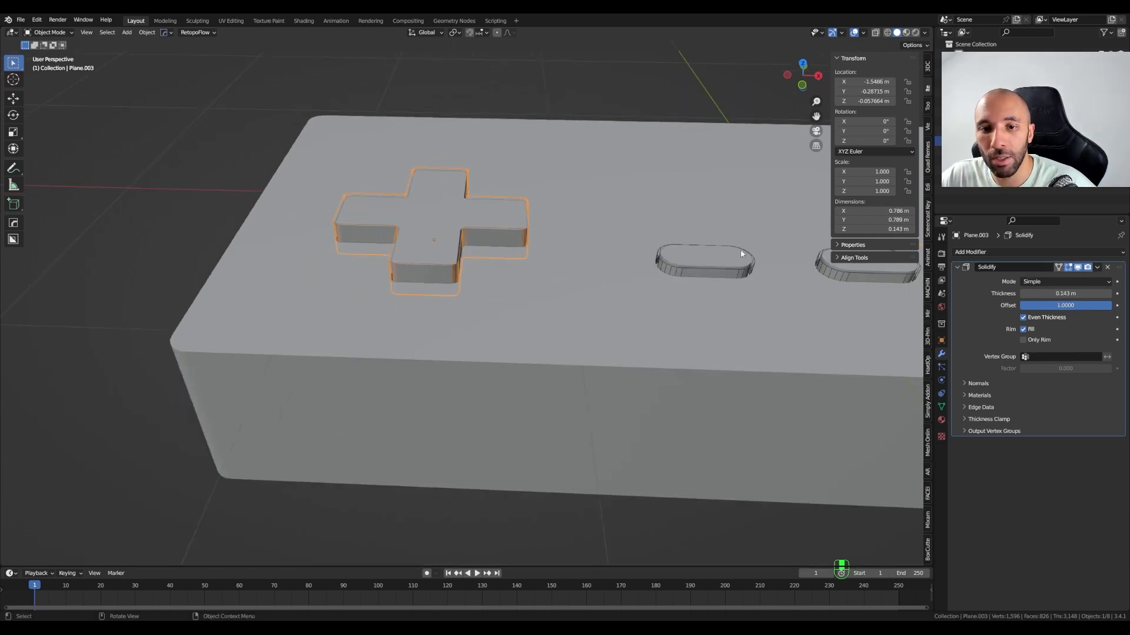
{"action": "left_click", "coordinate": [946, 221]}
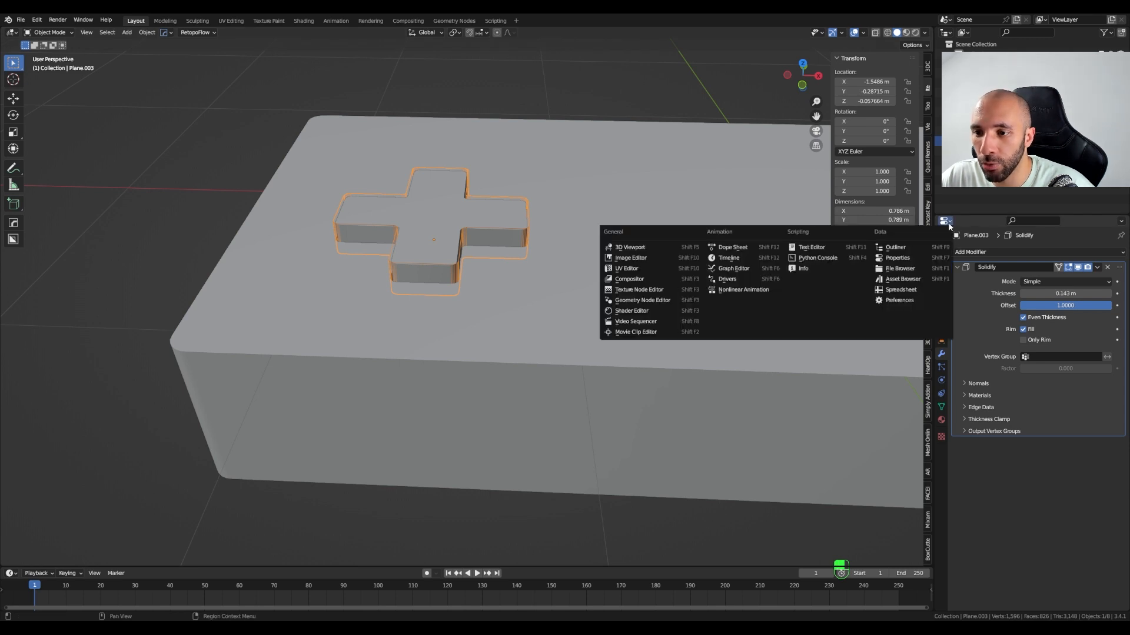
{"action": "left_click", "coordinate": [919, 250]}
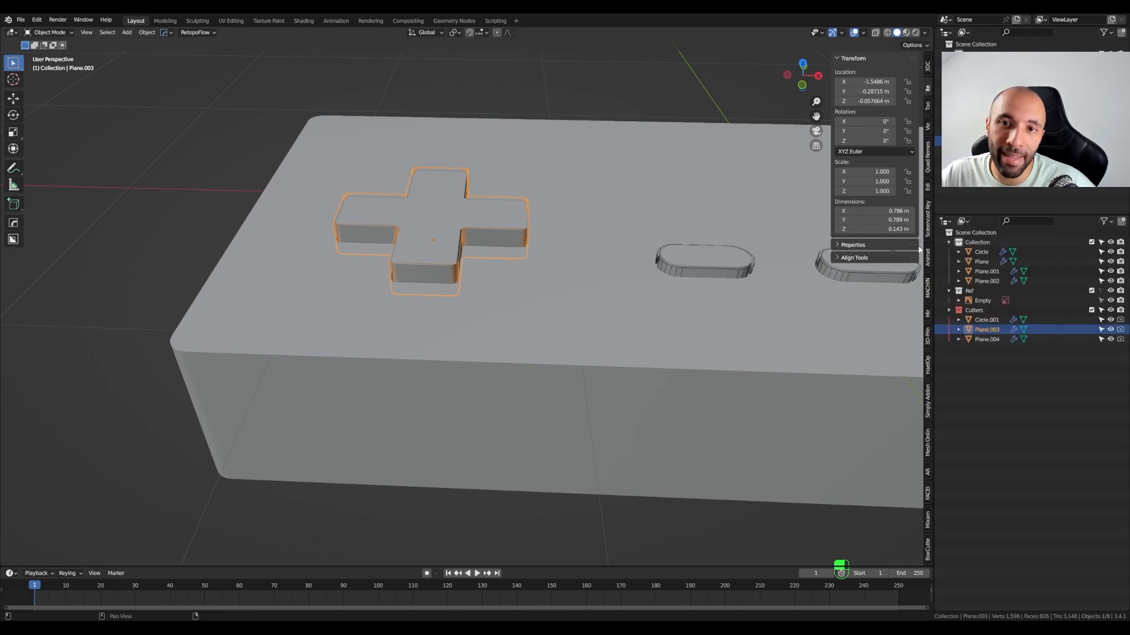
- Add the Select and Start cutter and the B and A cutter to the selection
{"action": "middle_click_drag", "start_coordinate": [489, 240], "coordinate": [379, 279]}
{"action": "left_click", "coordinate": [477, 269], "text": "shift"}
{"action": "left_click", "coordinate": [602, 249], "text": "shift"}
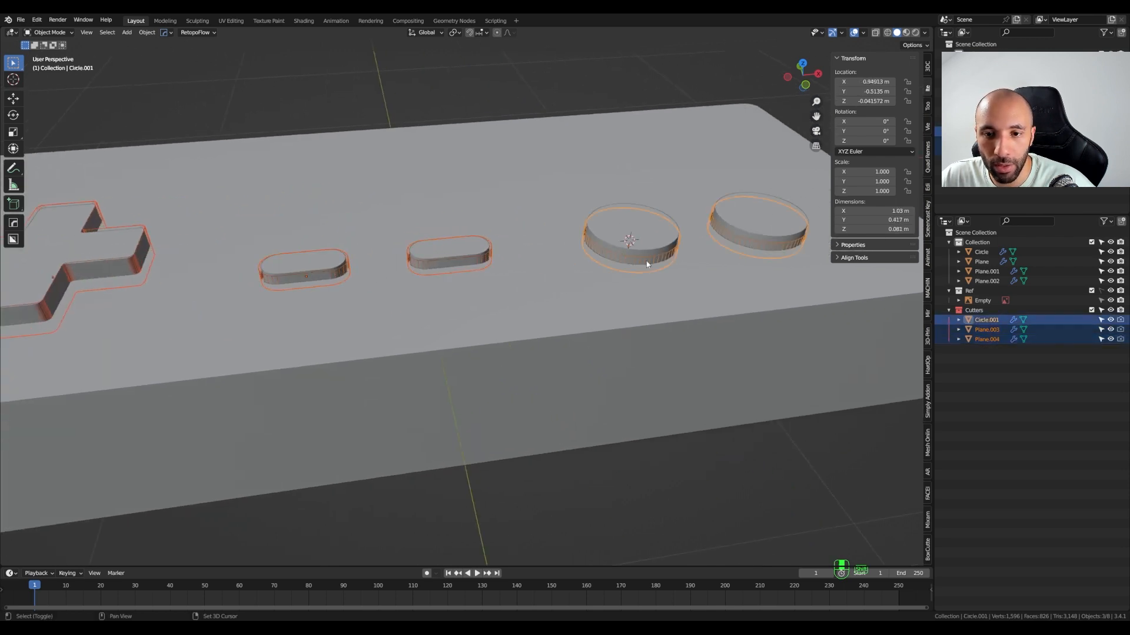
{"action": "middle_click_drag", "start_coordinate": [602, 248], "coordinate": [505, 217], "text": "shift"}
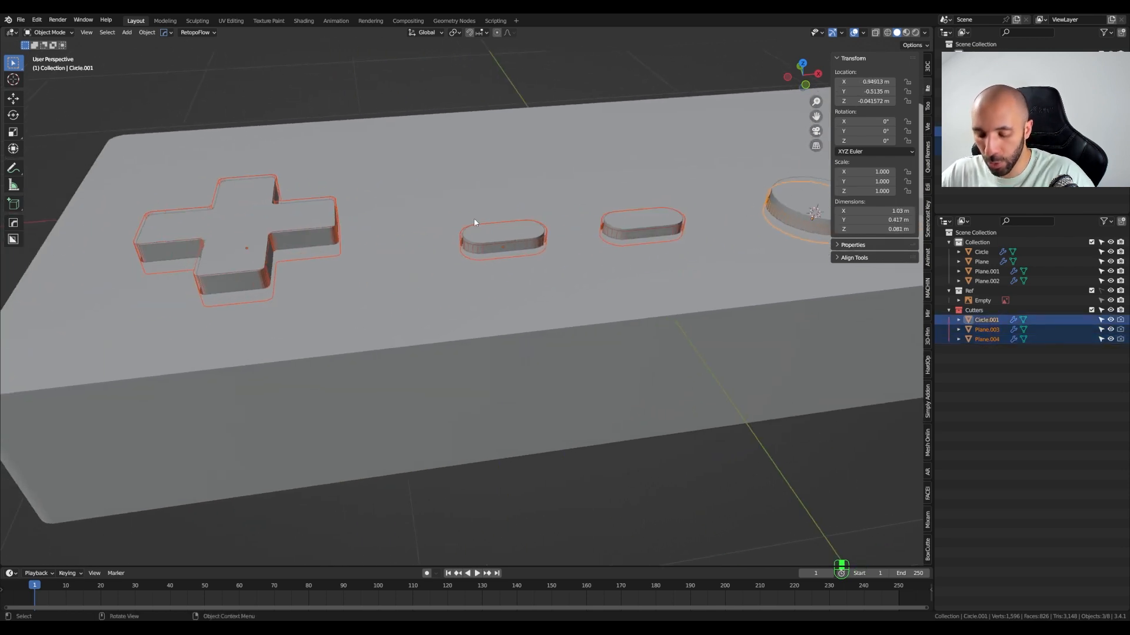
{"action": "key", "text": "m"}
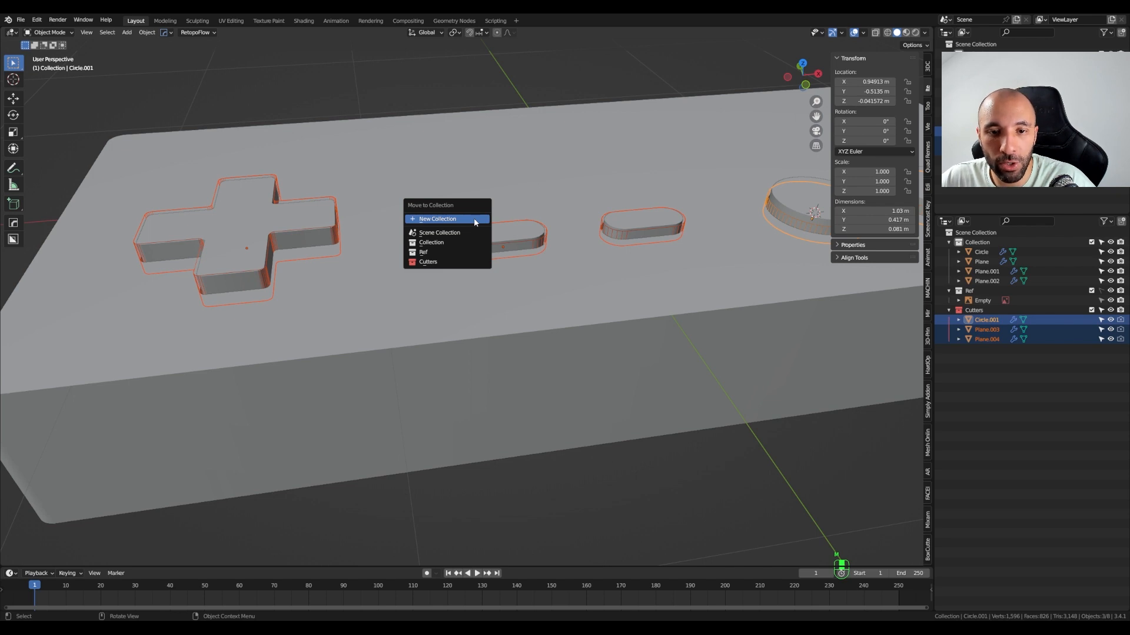
{"action": "left_click", "coordinate": [474, 219]}
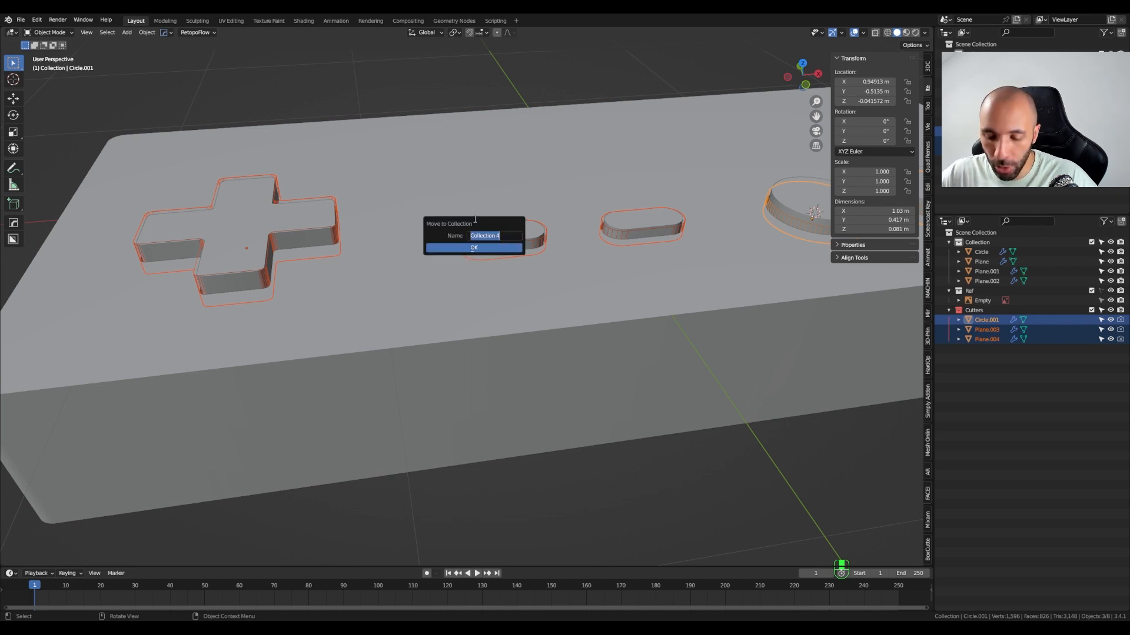
{"action": "key", "text": "Escape"}
{"action": "key", "text": "Escape"}
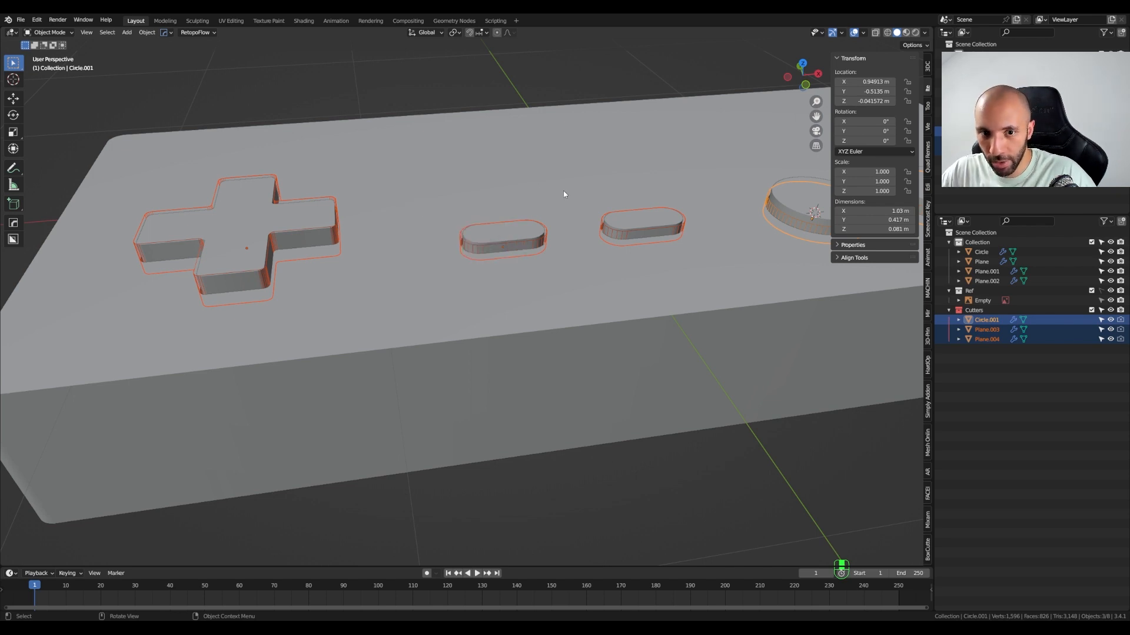
- Move the three selected cutters into a new collection named Booleans
{"action": "key", "text": "m"}
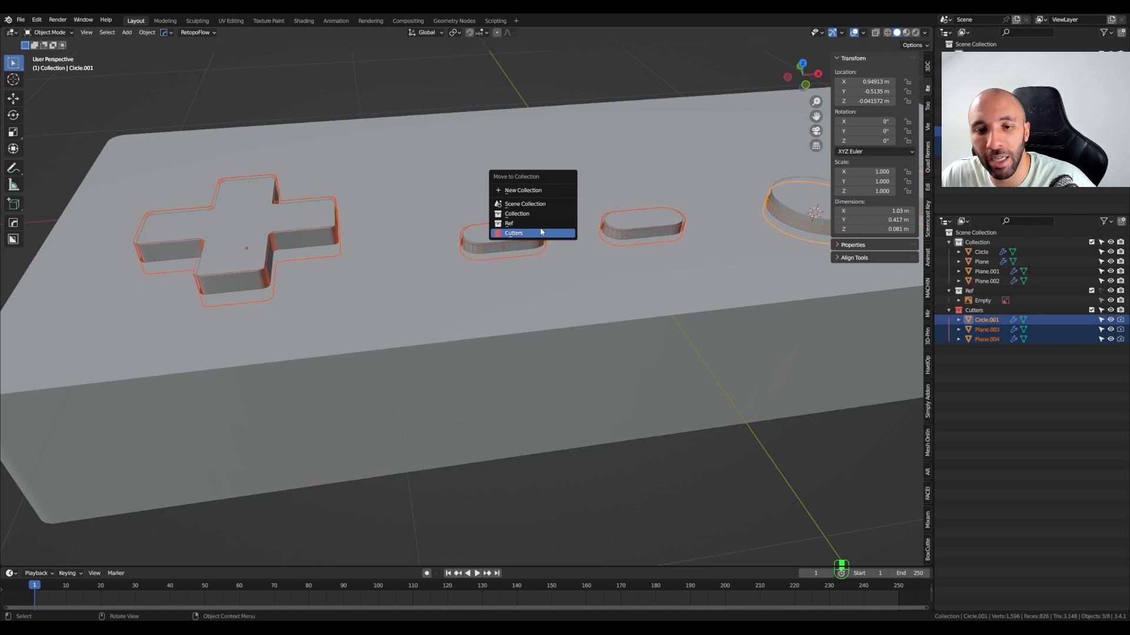
{"action": "left_click", "coordinate": [537, 192]}
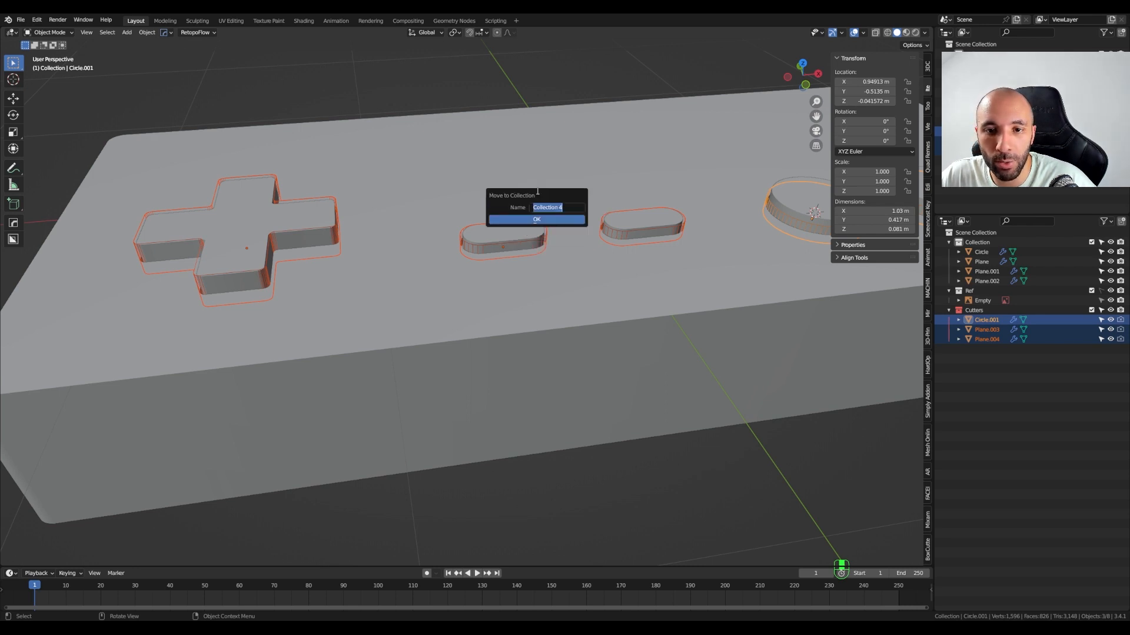
{"action": "type", "text": "Bo"}
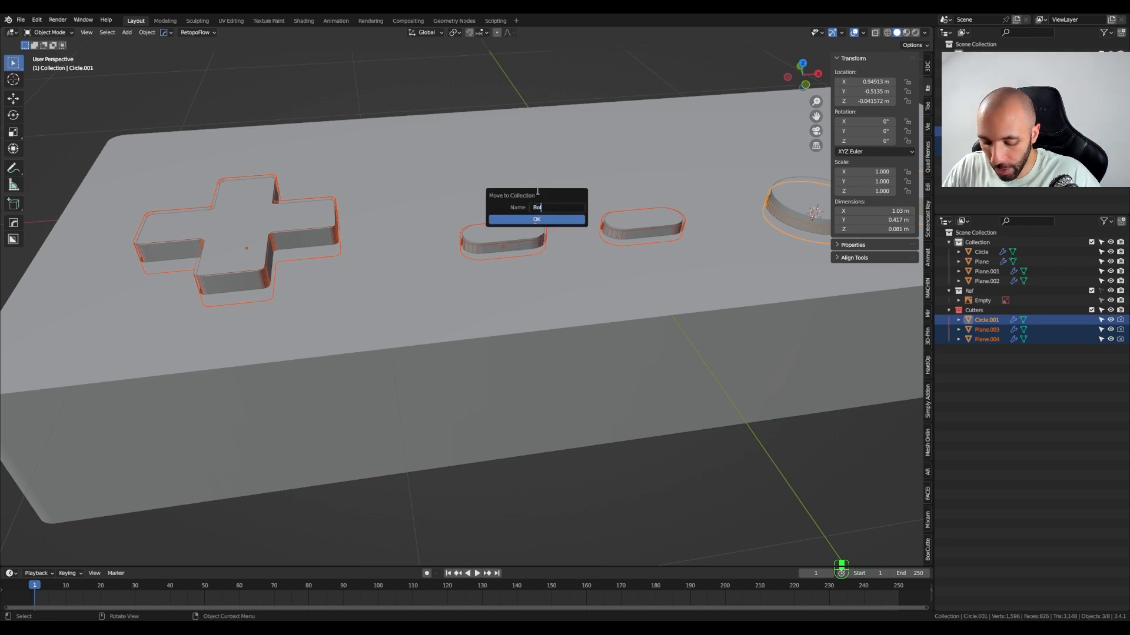
{"action": "type", "text": "l"}
{"action": "key", "text": "BackSpace"}
{"action": "type", "text": "oleans"}
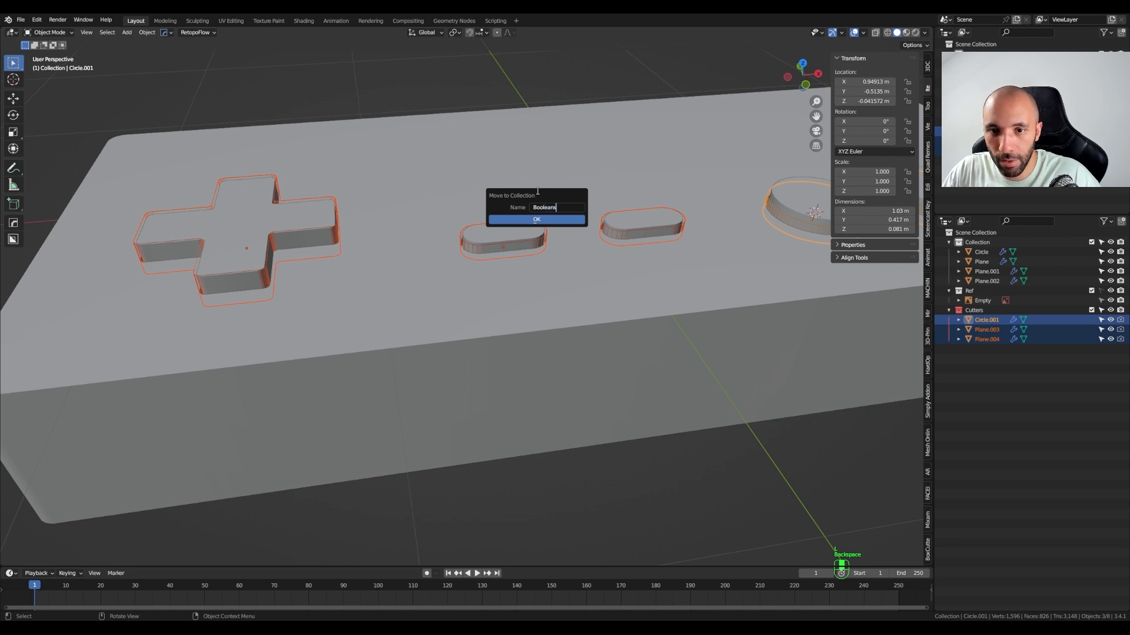
{"action": "key", "text": "Return"}
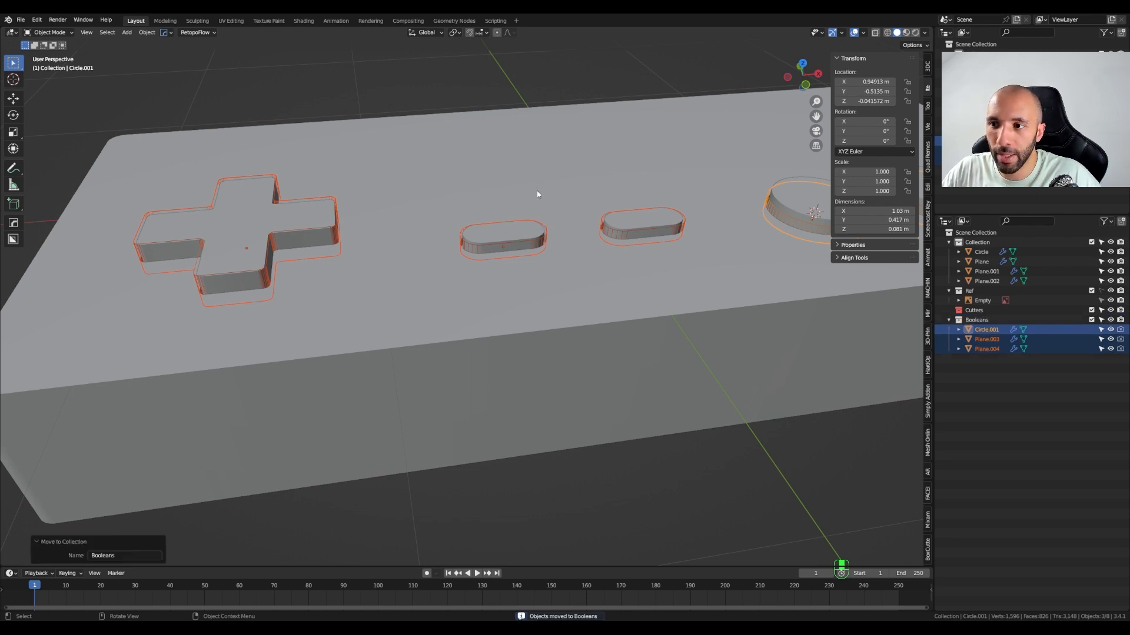
- Give the Booleans collection a blue color tag
{"action": "right_click", "coordinate": [965, 323]}
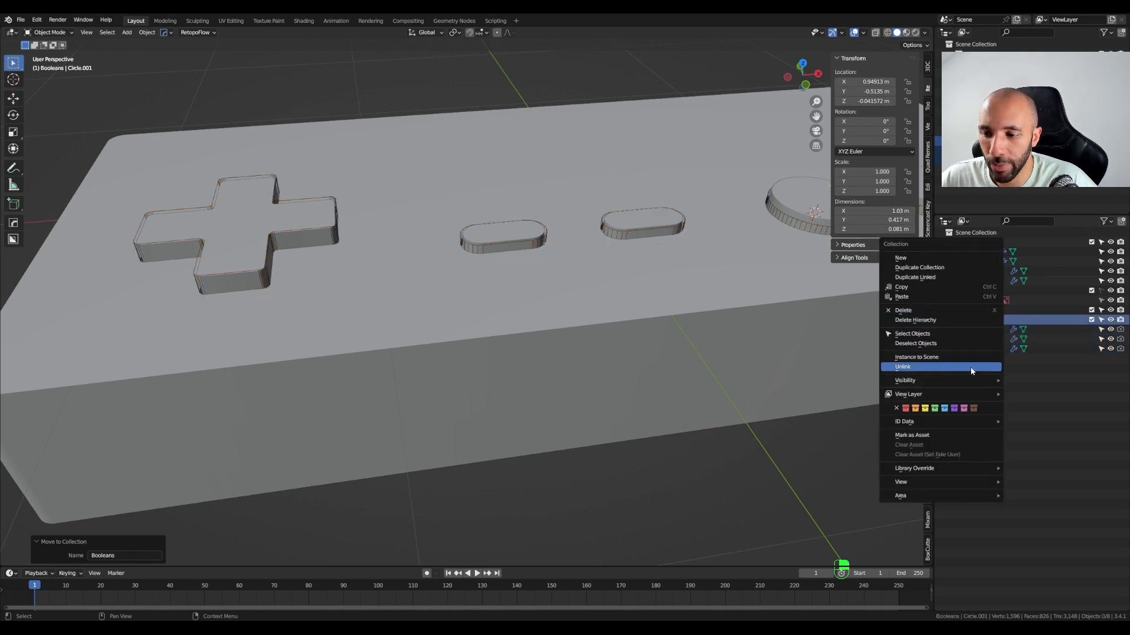
{"action": "left_click", "coordinate": [925, 409]}
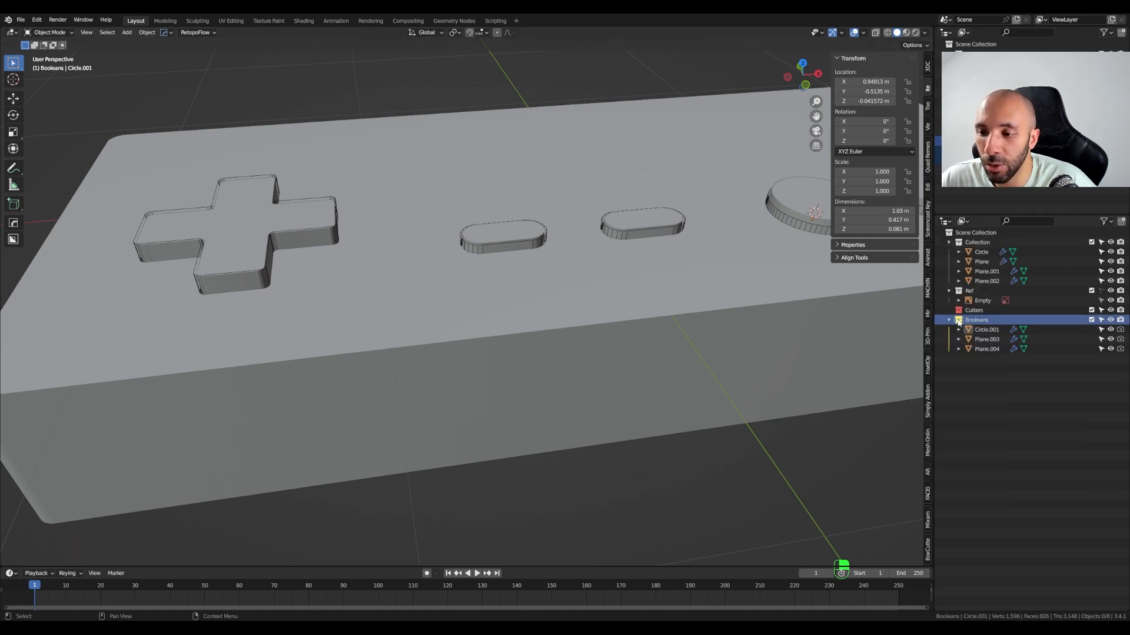
{"action": "right_click", "coordinate": [974, 320]}
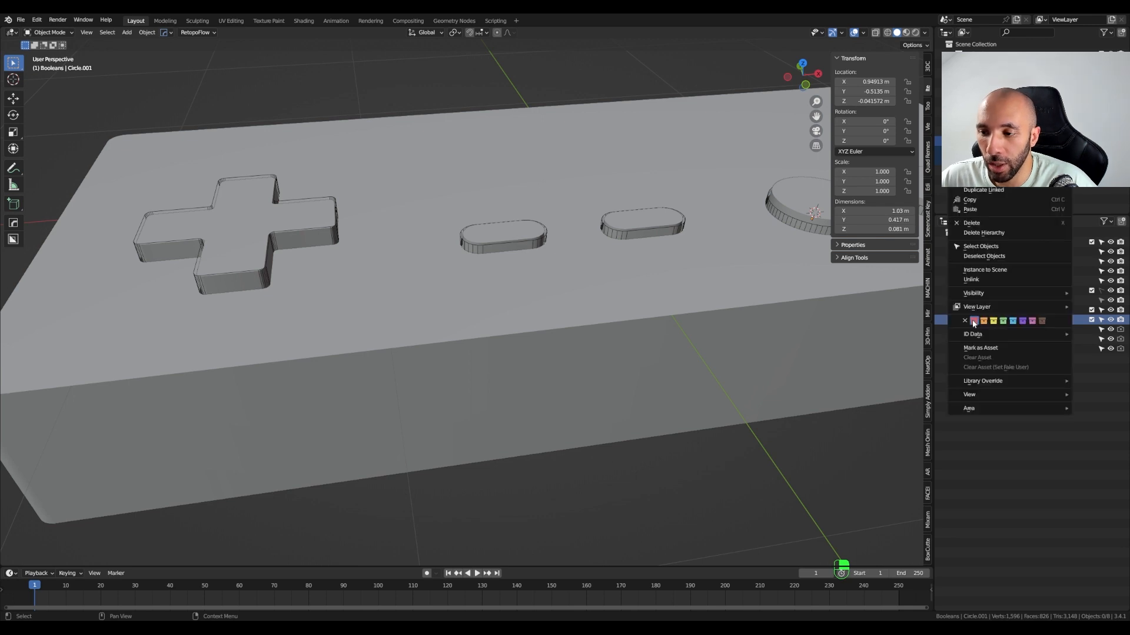
{"action": "left_click", "coordinate": [1041, 321]}
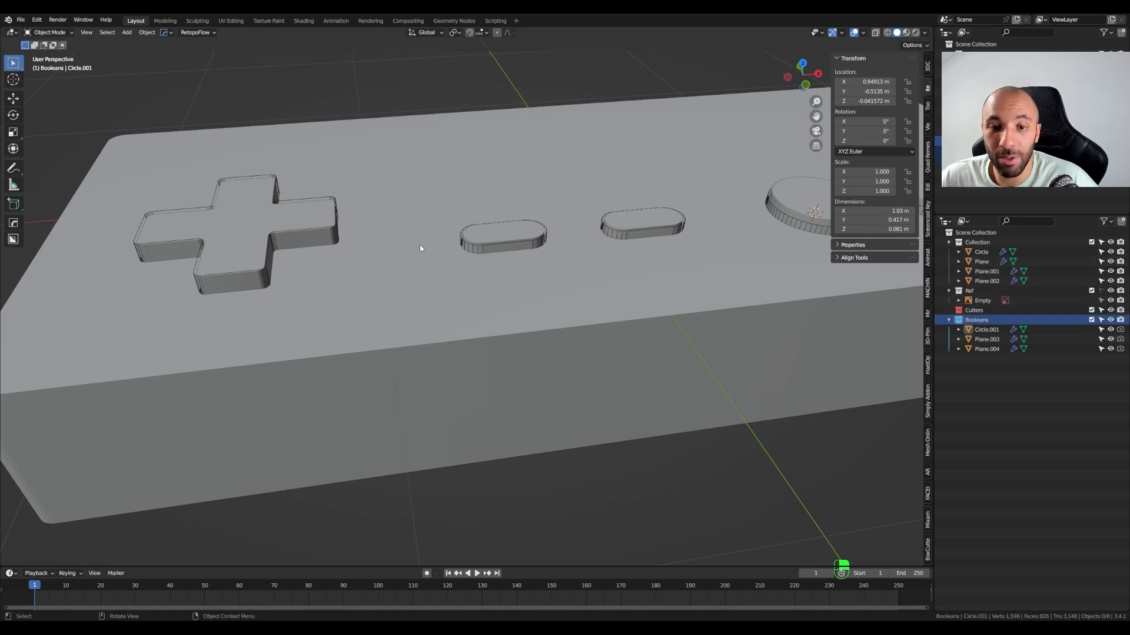
- Hide the Booleans collection in the viewport
{"action": "left_click", "coordinate": [1109, 322]}
{"action": "middle_click_drag", "start_coordinate": [379, 274], "coordinate": [411, 273]}
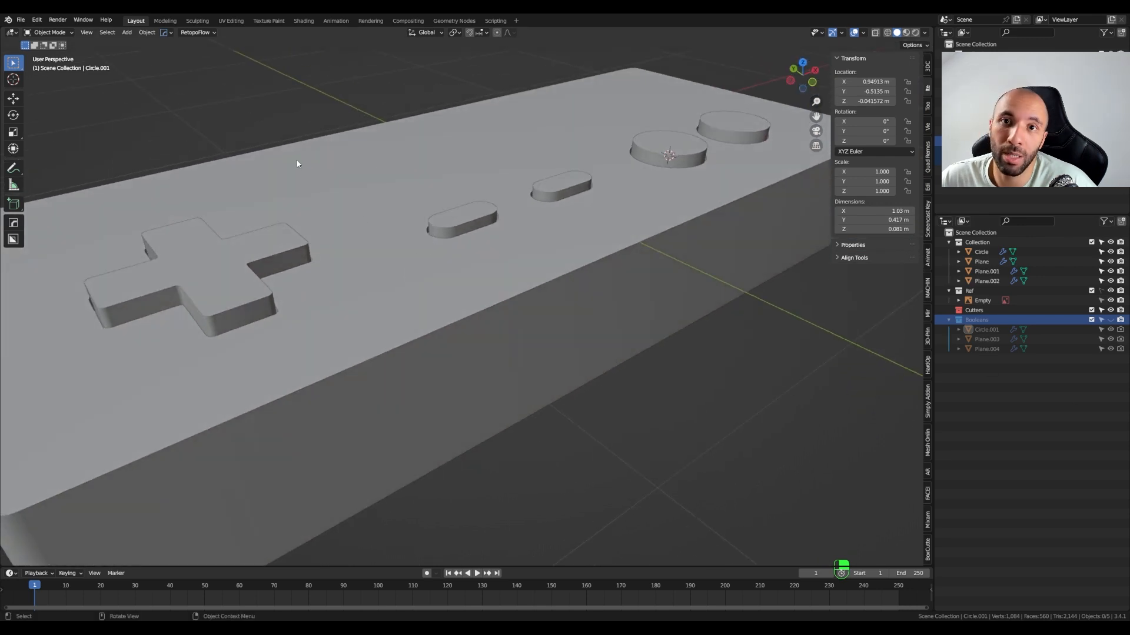
{"action": "left_click", "coordinate": [1110, 321]}
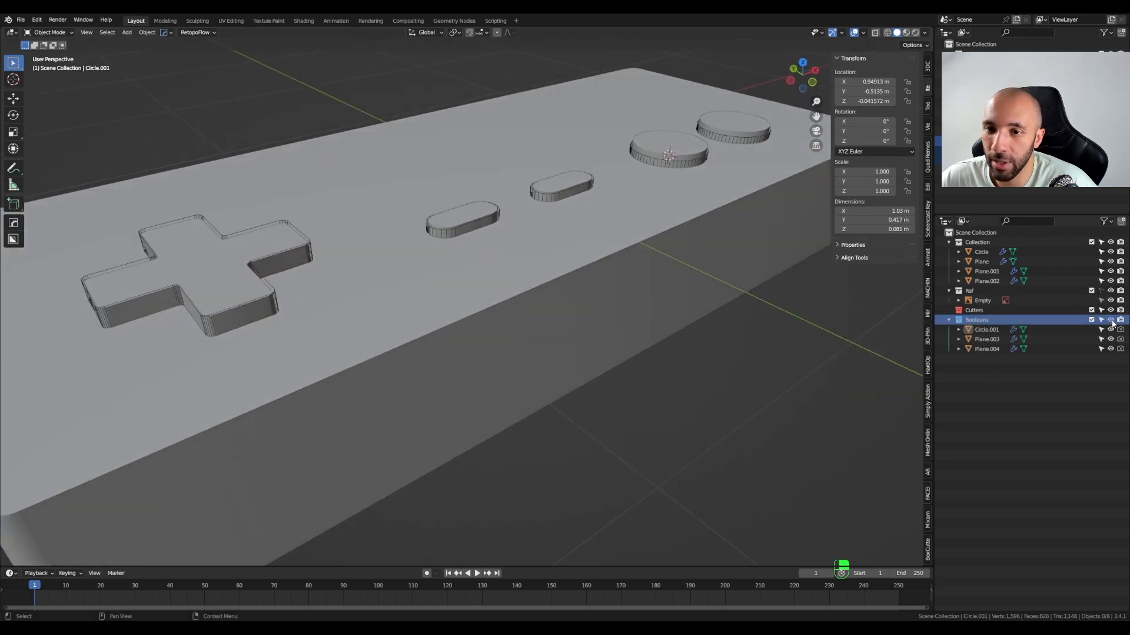
{"action": "left_click", "coordinate": [1110, 321]}
- From the top view, add a plane centered between the Select and Start buttons and scale it to the panel's width, about 1.3 m
{"action": "middle_click_drag", "start_coordinate": [453, 209], "coordinate": [612, 353]}
{"action": "key", "text": "KP_7"}
{"action": "scroll", "coordinate": [582, 339], "scroll_direction": "up", "scroll_amount": 2}
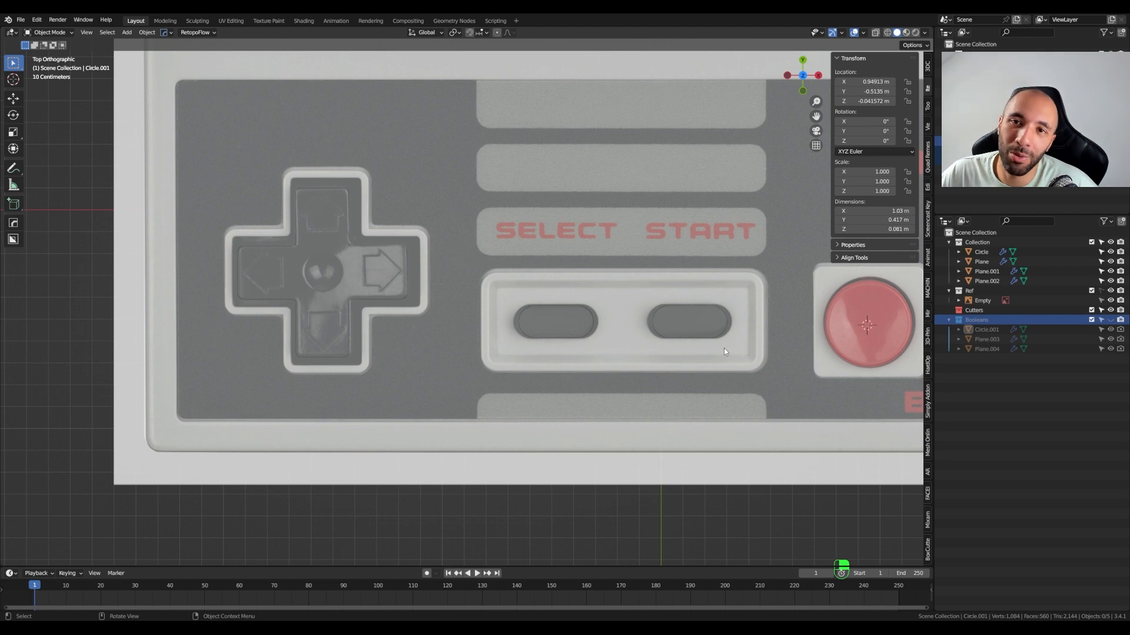
{"action": "middle_click_drag", "start_coordinate": [609, 318], "coordinate": [493, 316], "text": "shift"}
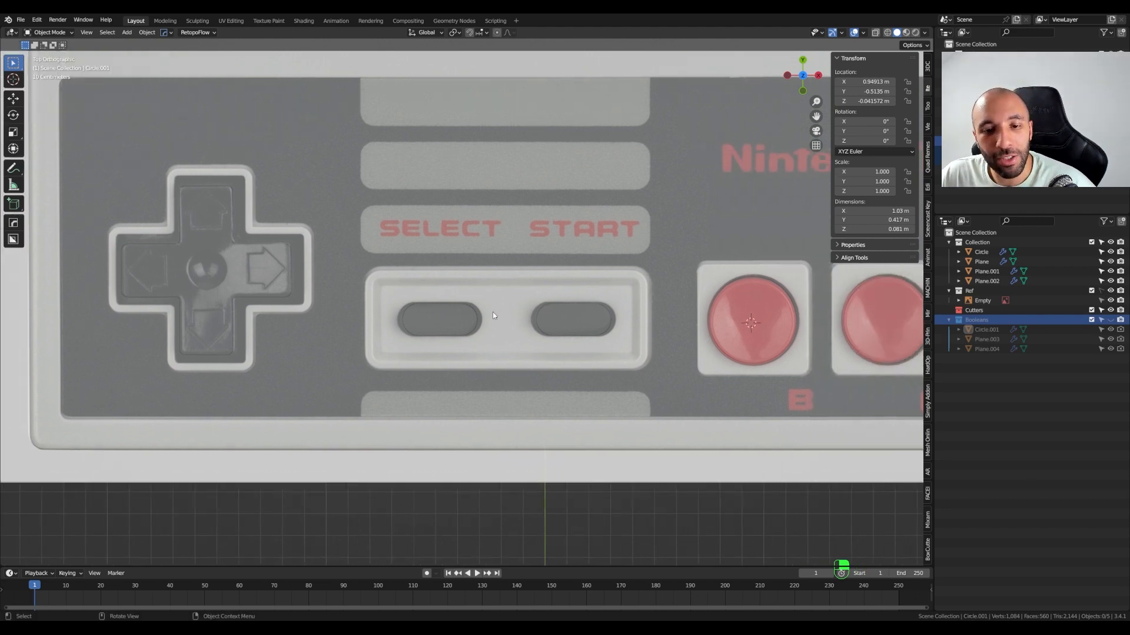
{"action": "key", "text": "shift"}
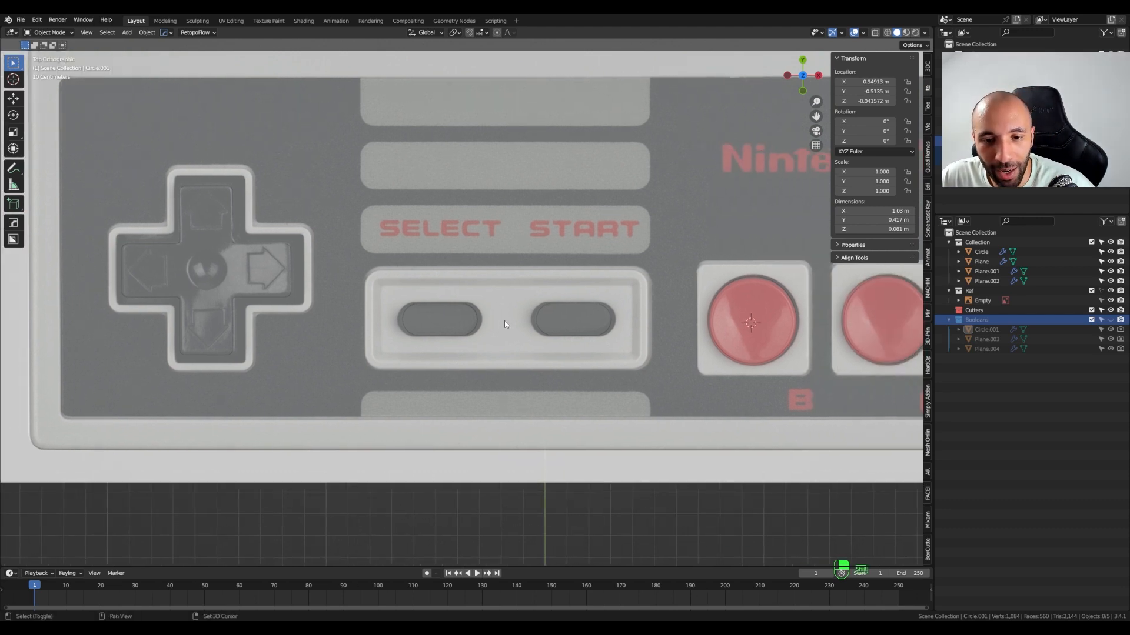
{"action": "key", "text": "shift+a"}
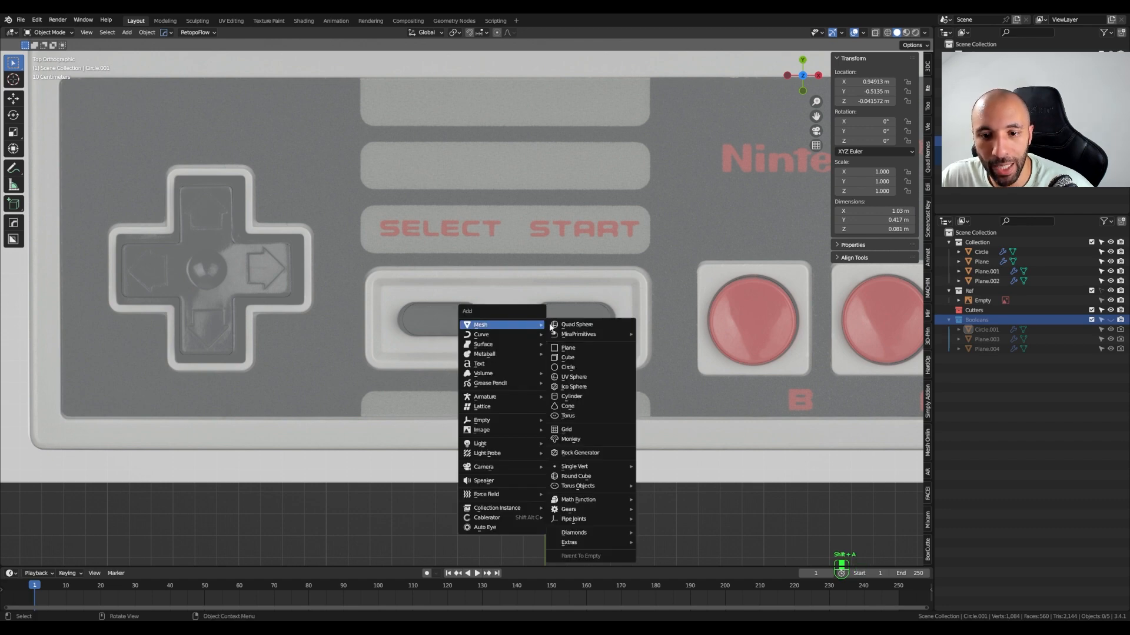
{"action": "left_click", "coordinate": [583, 347]}
{"action": "key", "text": "s"}
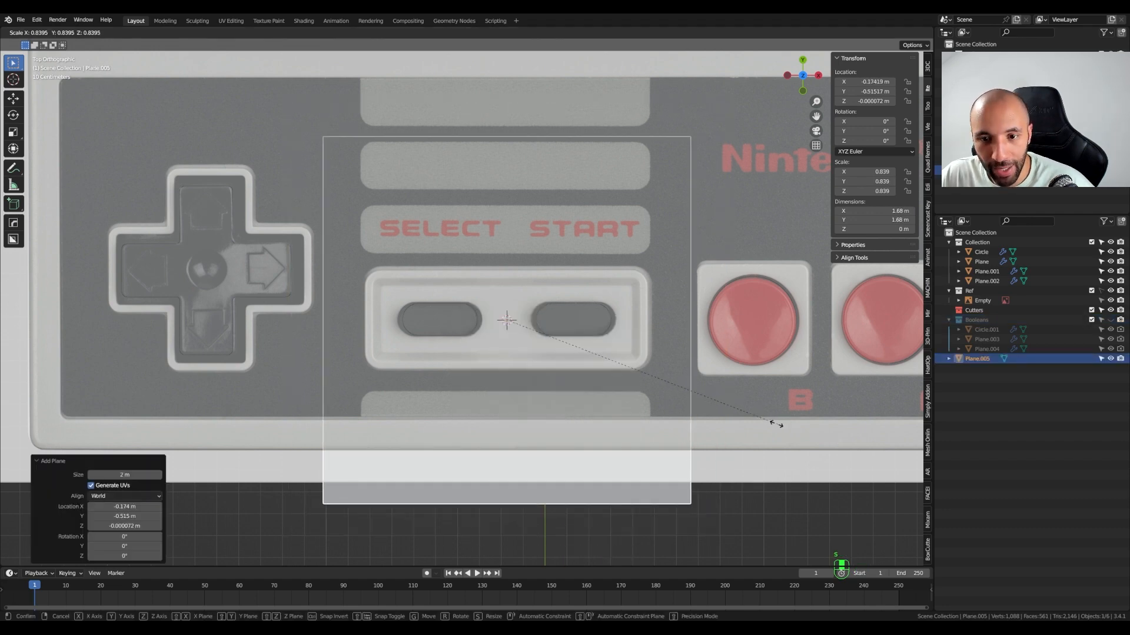
{"action": "left_click", "coordinate": [719, 394]}
- Scale the plane along Y to about 0.454 m to match the Select and Start panel, and apply its scale
{"action": "key", "text": "s"}
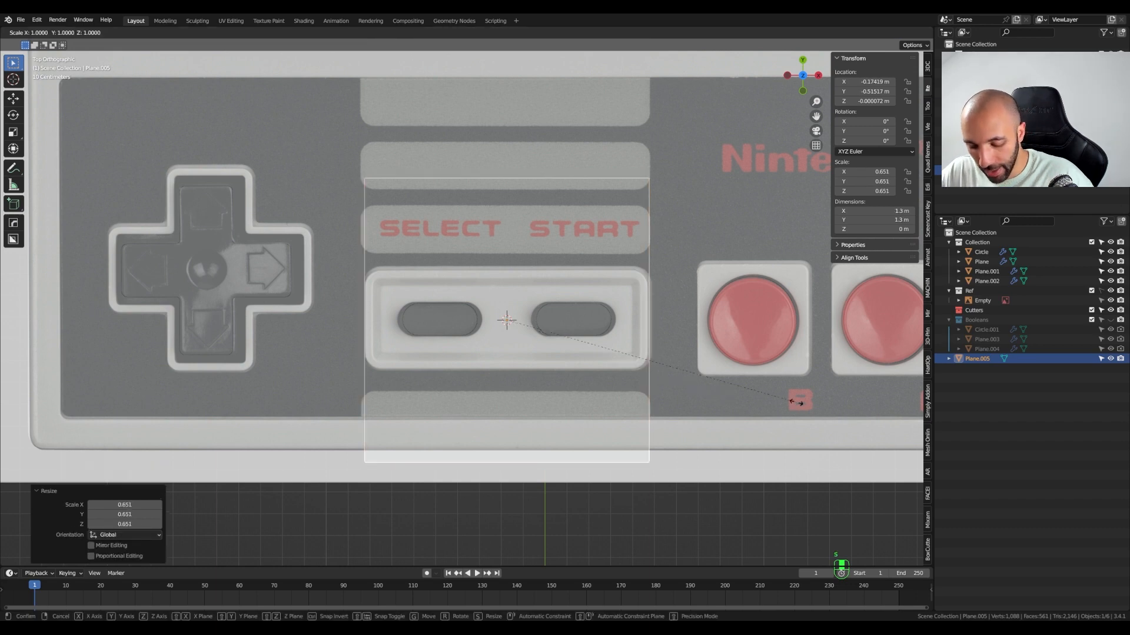
{"action": "key", "text": "y"}
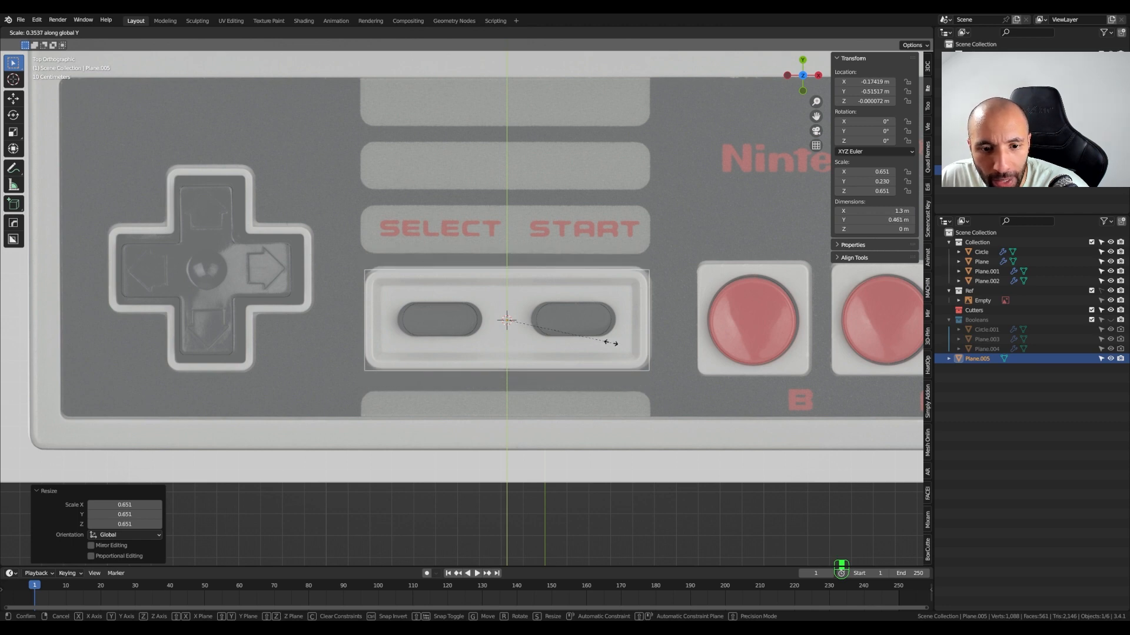
{"action": "left_click", "coordinate": [610, 342]}
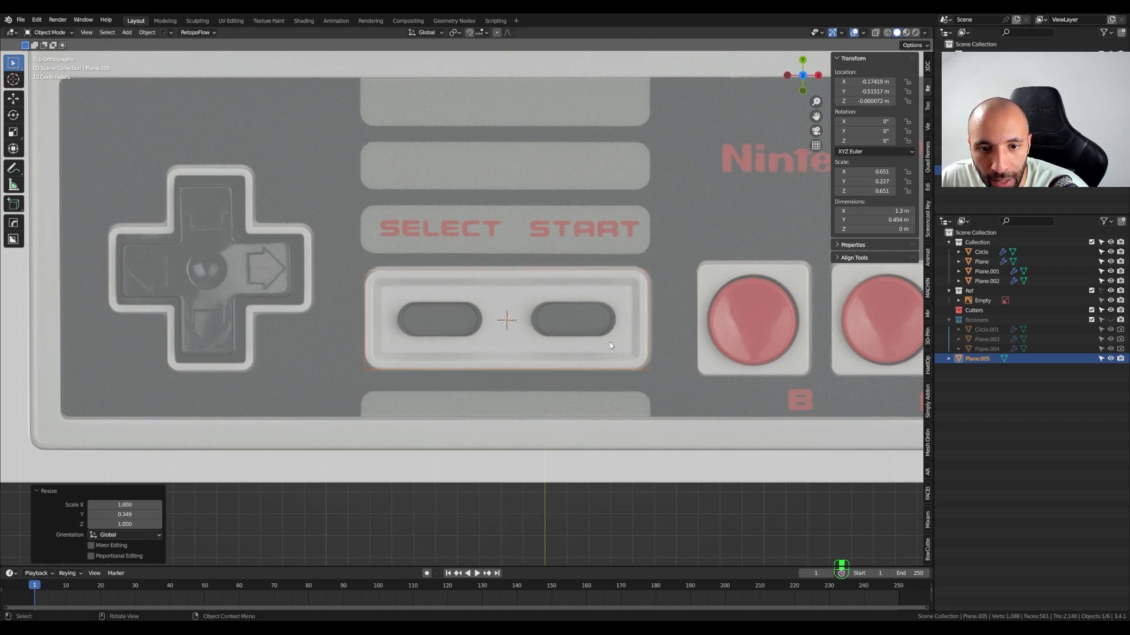
{"action": "key", "text": "ctrl+a"}
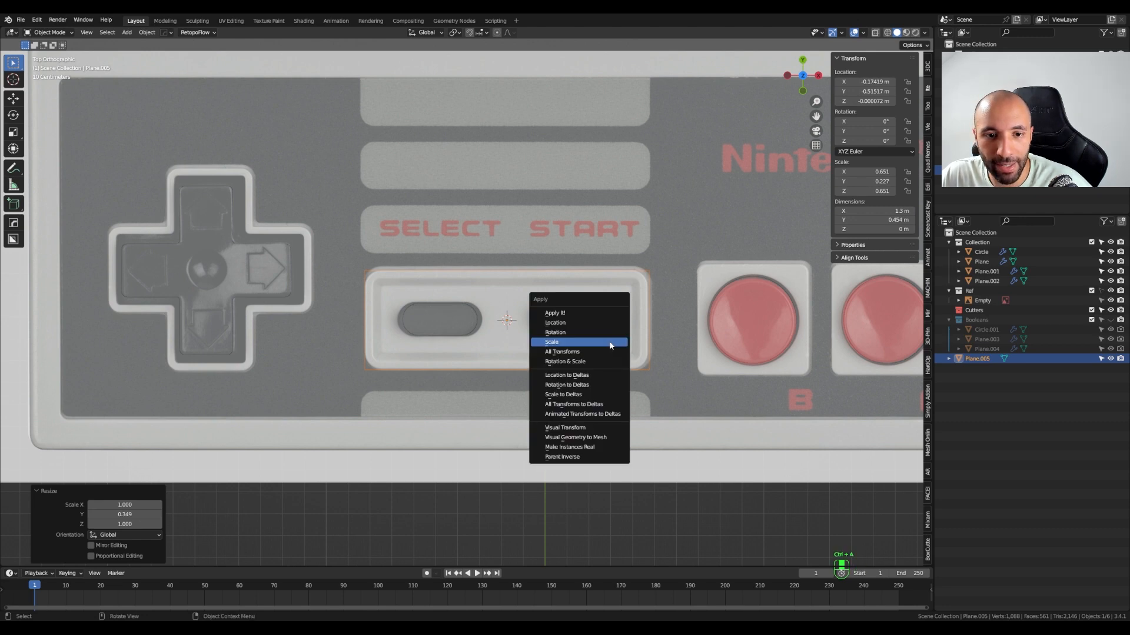
{"action": "left_click", "coordinate": [611, 342]}
- Bevel the plane's four corner vertices by about 0.059 m with 6 segments to match the panel's rounded corners
{"action": "key", "text": "Tab"}
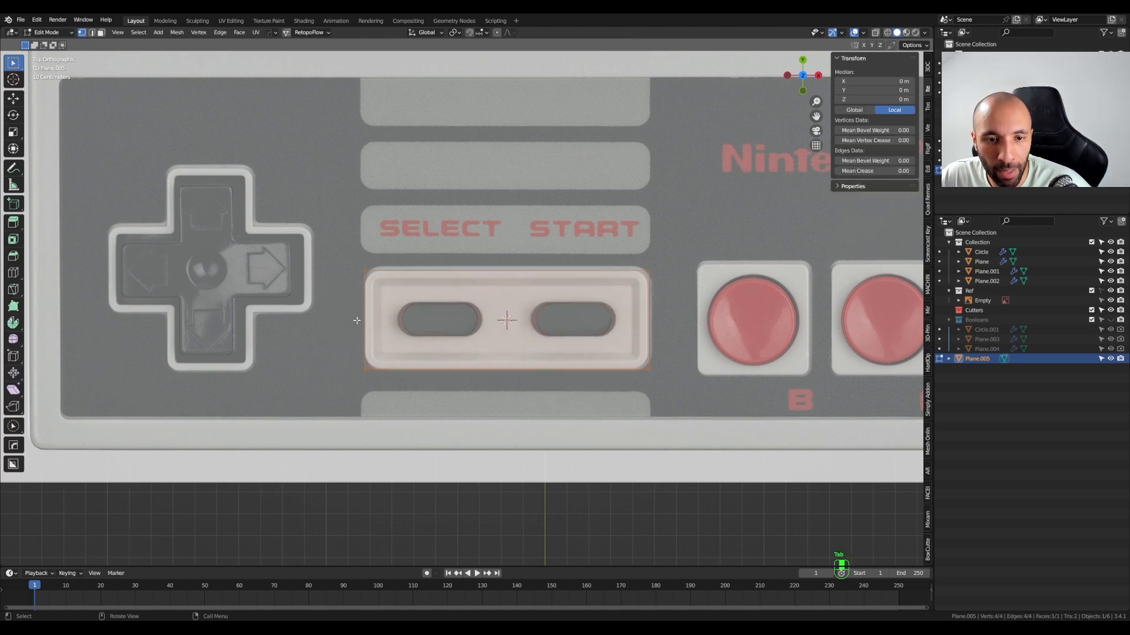
{"action": "scroll", "coordinate": [365, 282], "scroll_direction": "up", "scroll_amount": 2}
{"action": "middle_click_drag", "start_coordinate": [687, 371], "coordinate": [589, 320], "text": "shift"}
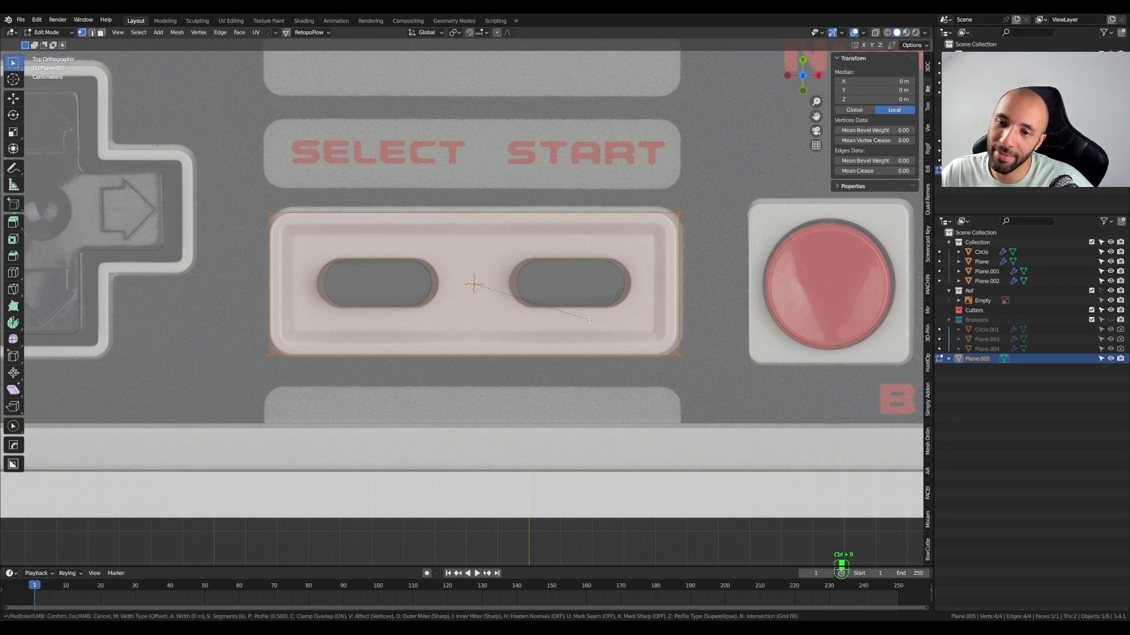
{"action": "key", "text": "ctrl+b"}
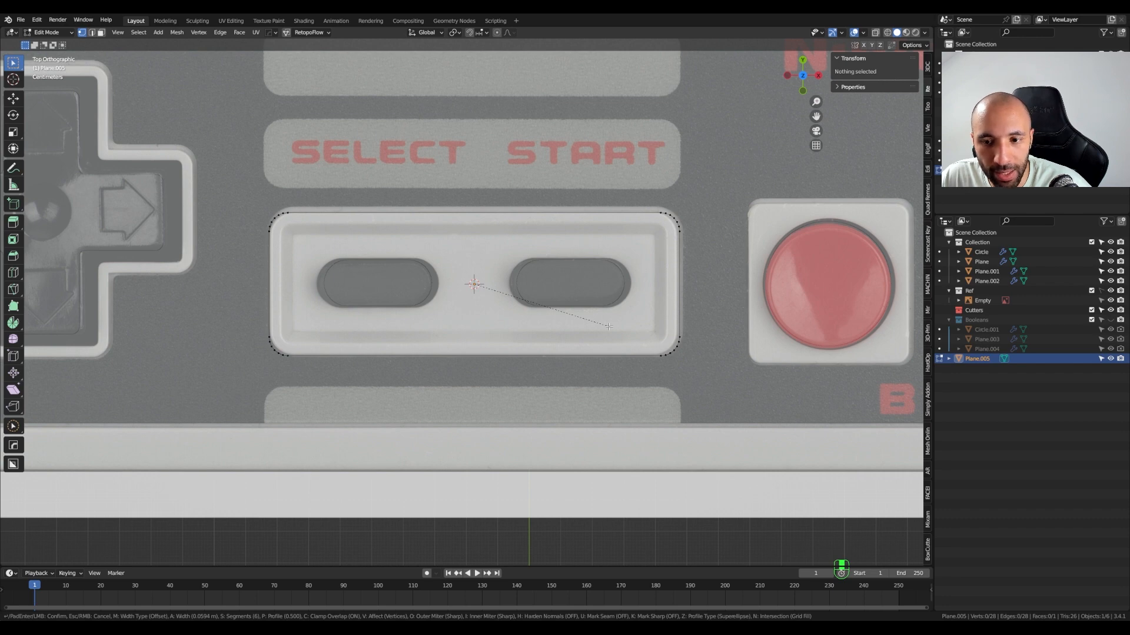
{"action": "left_click", "coordinate": [608, 326]}
{"action": "key", "text": "Tab"}
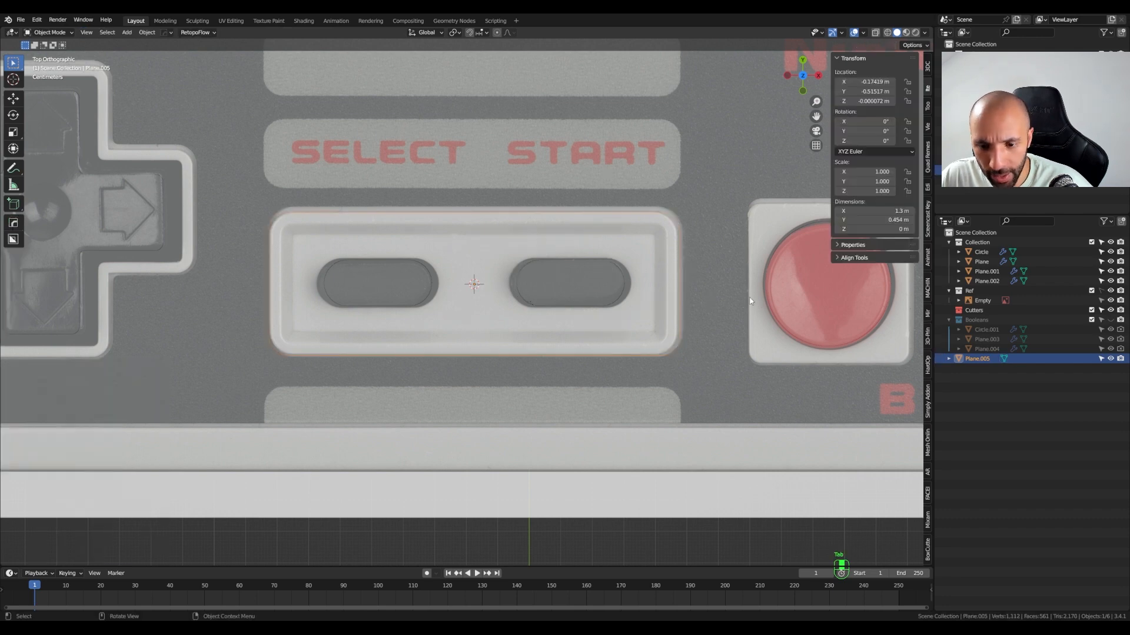
- Narrow the rounded plane along X by a factor of about 0.99 and apply its scale
{"action": "key", "text": "x"}
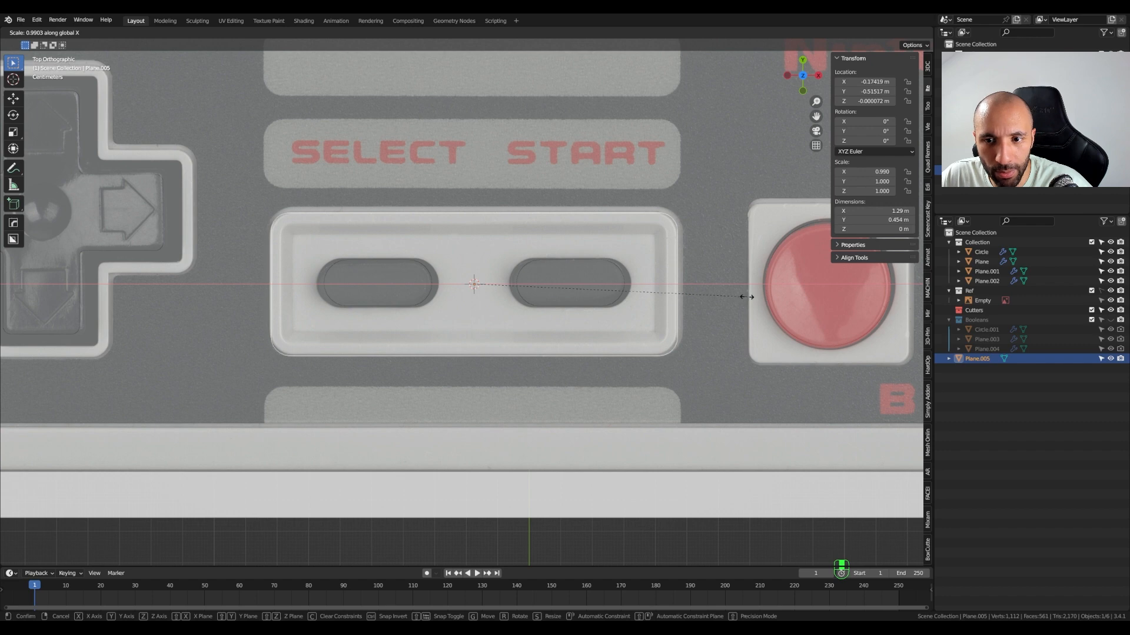
{"action": "left_click", "coordinate": [746, 296]}
{"action": "key", "text": "ctrl+a"}
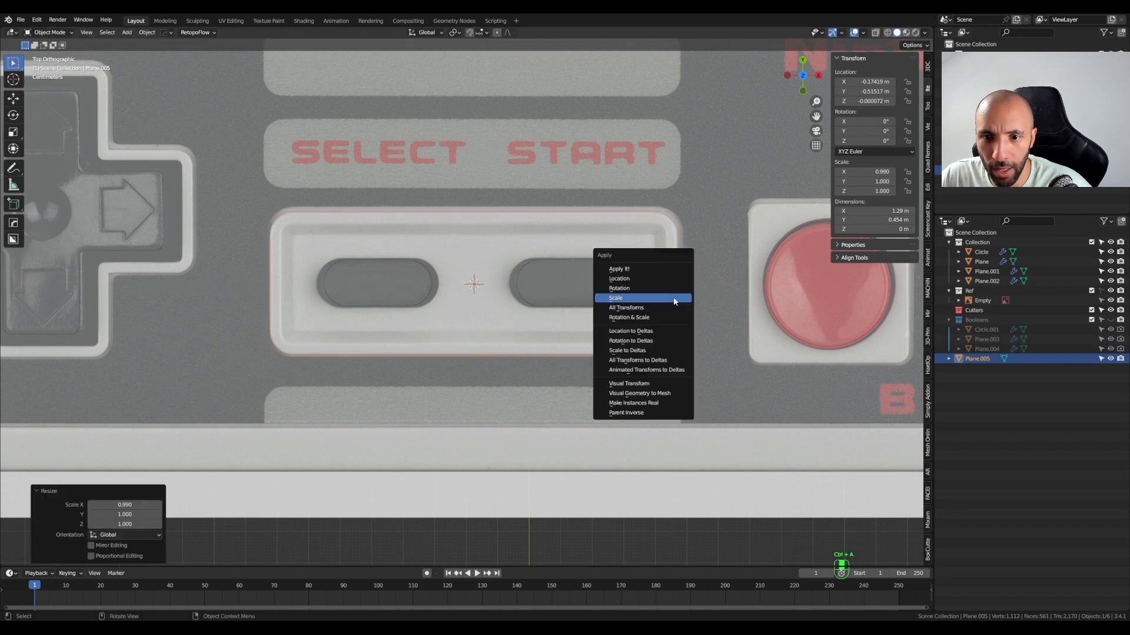
{"action": "left_click", "coordinate": [674, 302]}
- Inset the rounded plane's face by about 0.034 m to follow the panel's inner rim
{"action": "key", "text": "Tab"}
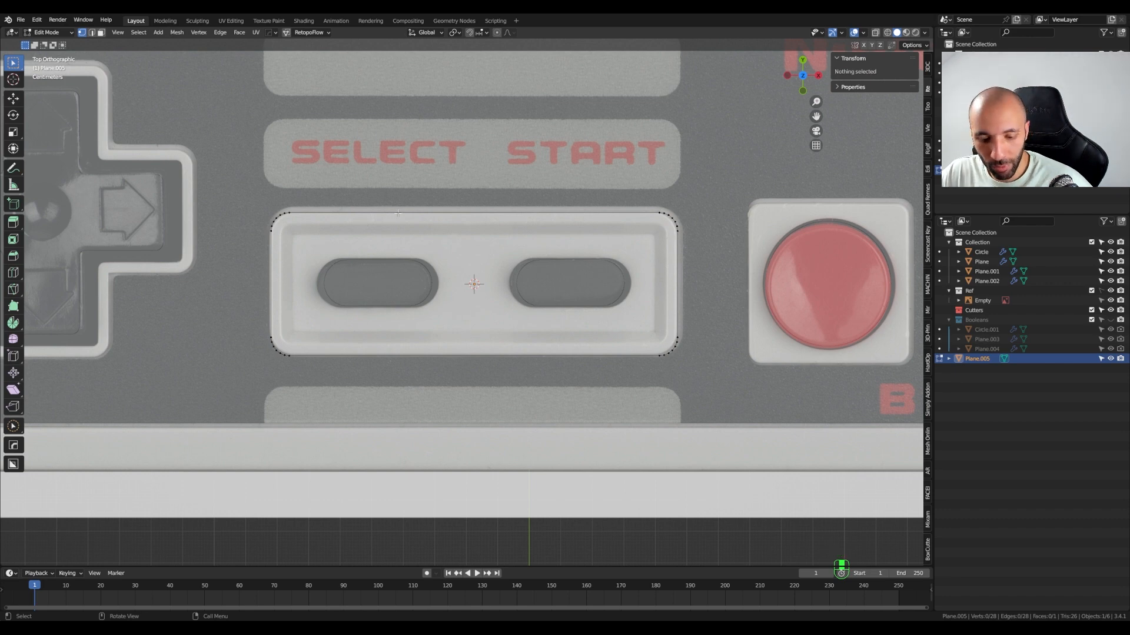
{"action": "key", "text": "a"}
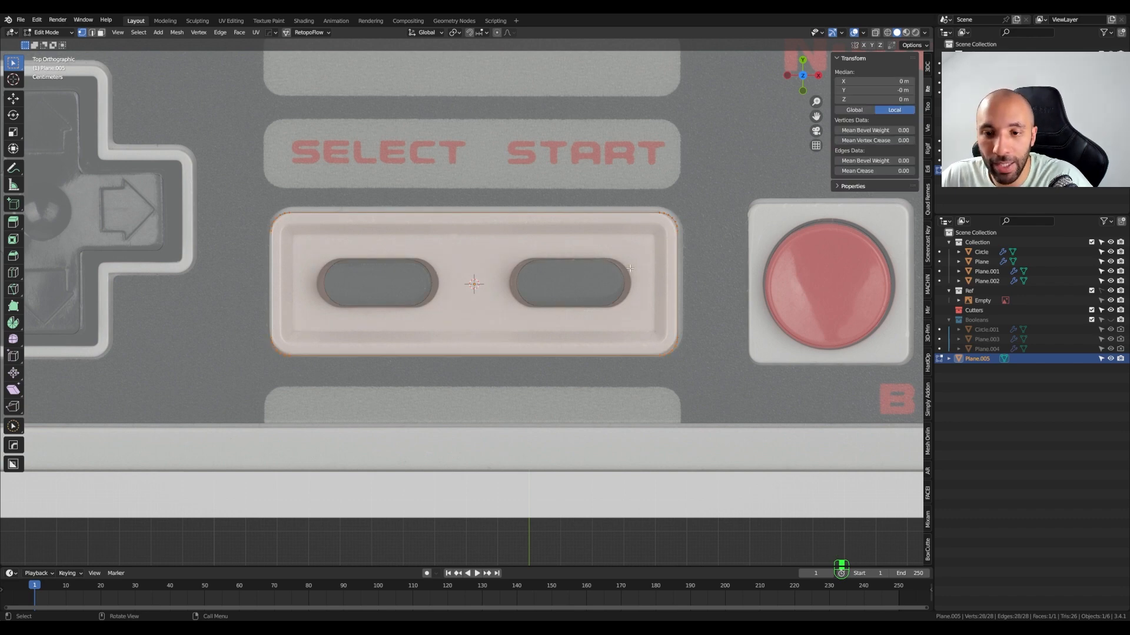
{"action": "key", "text": "i"}
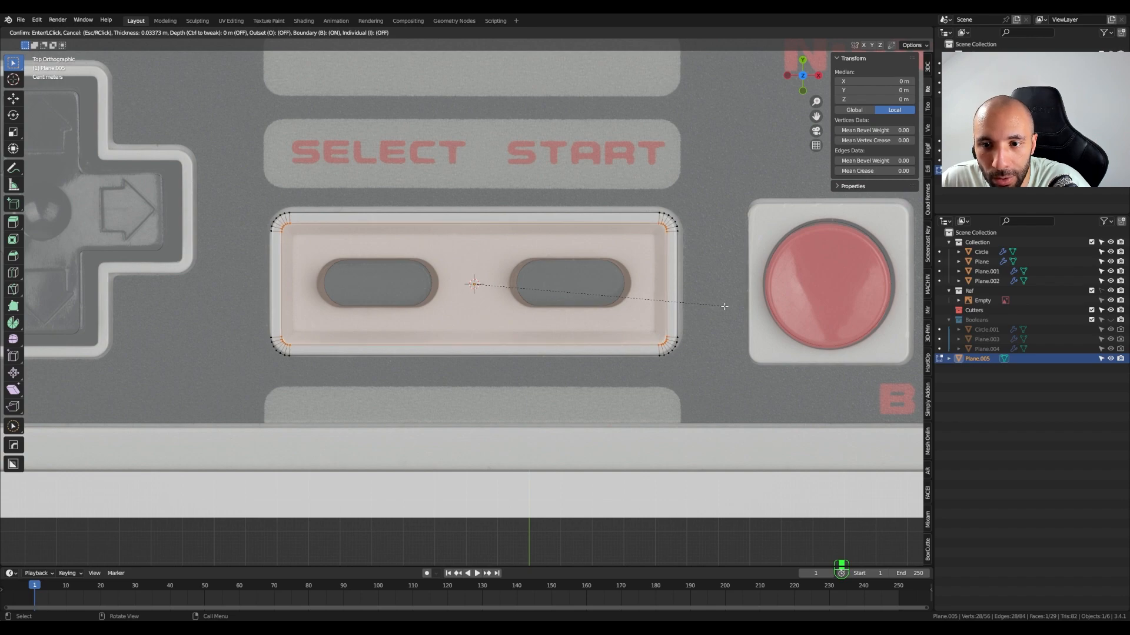
{"action": "left_click", "coordinate": [725, 306]}
{"action": "scroll", "coordinate": [712, 227], "scroll_direction": "up", "scroll_amount": 5}
{"action": "scroll", "coordinate": [762, 215], "scroll_direction": "down", "scroll_amount": 6}
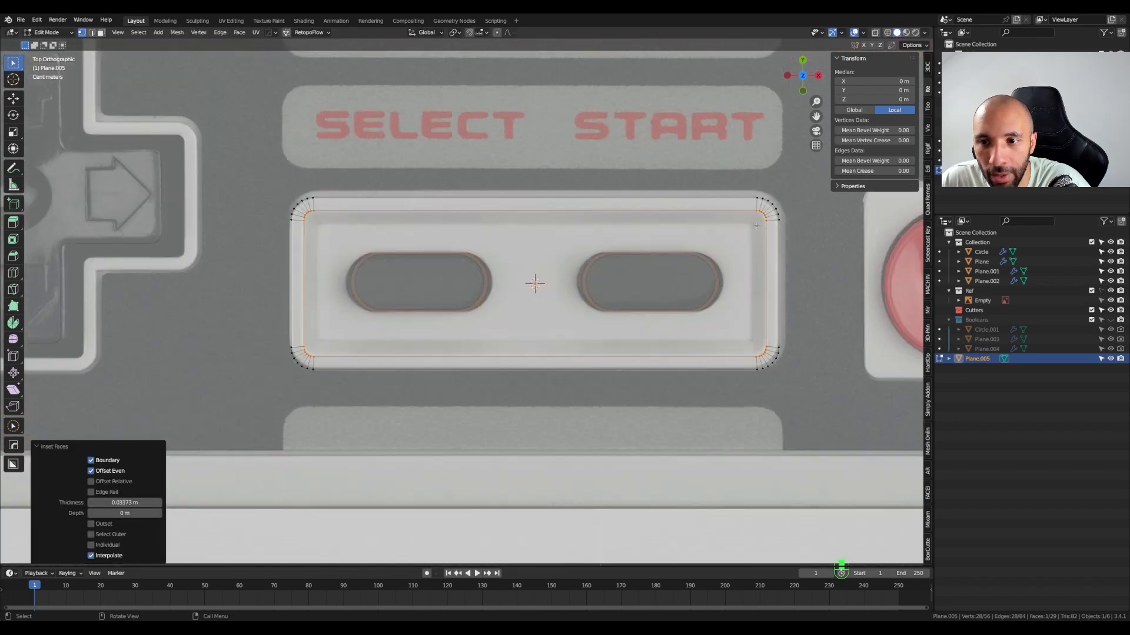
- Extrude the inset face about 0.034 m down into the controller body, working in the front view with X-ray on
{"action": "key", "text": "KP_1"}
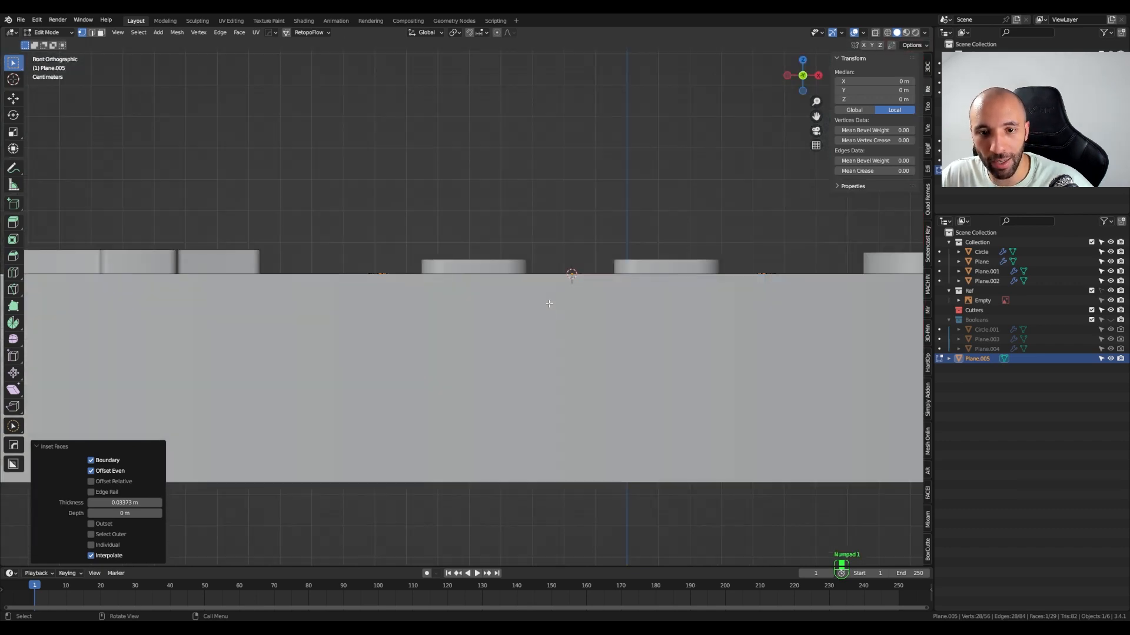
{"action": "key", "text": "alt+z"}
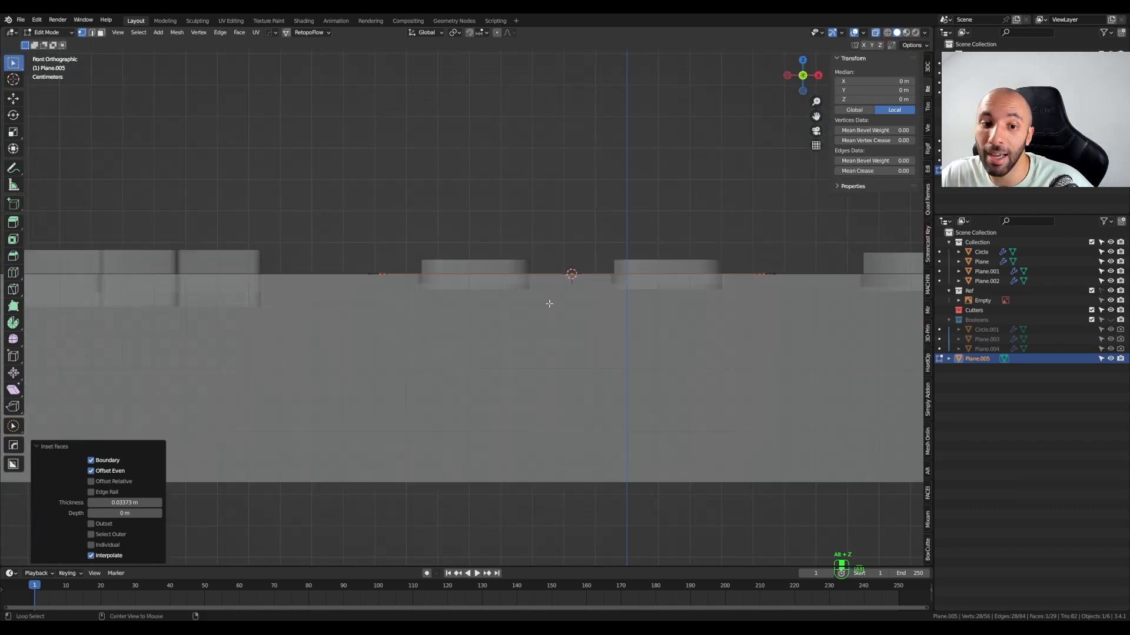
{"action": "middle_click_drag", "start_coordinate": [625, 301], "coordinate": [590, 273], "text": "shift"}
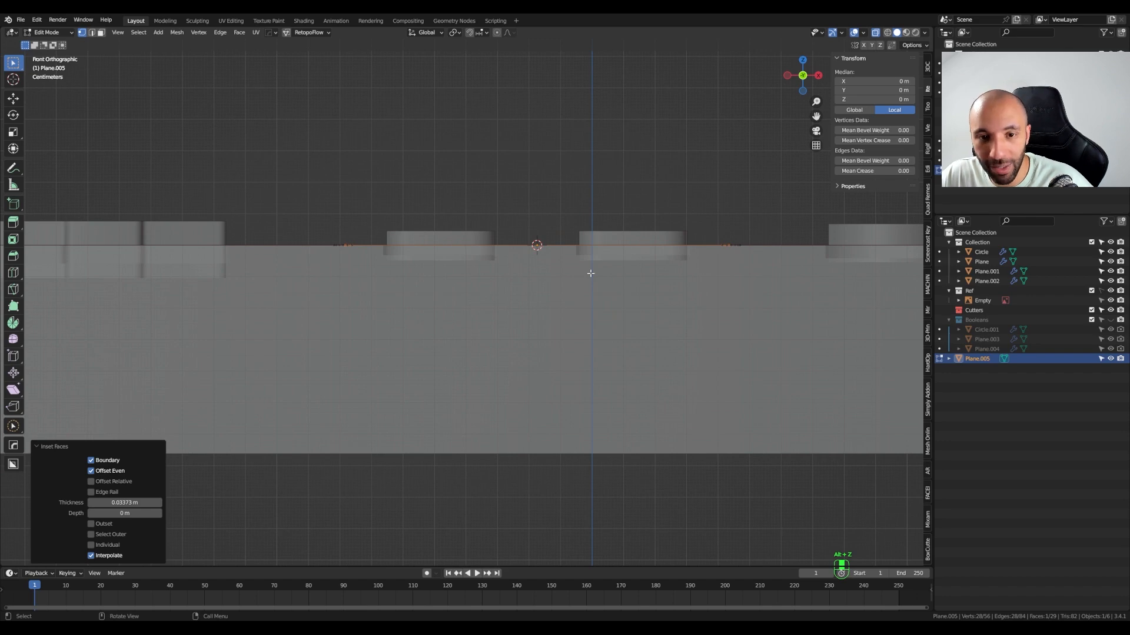
{"action": "key", "text": "e"}
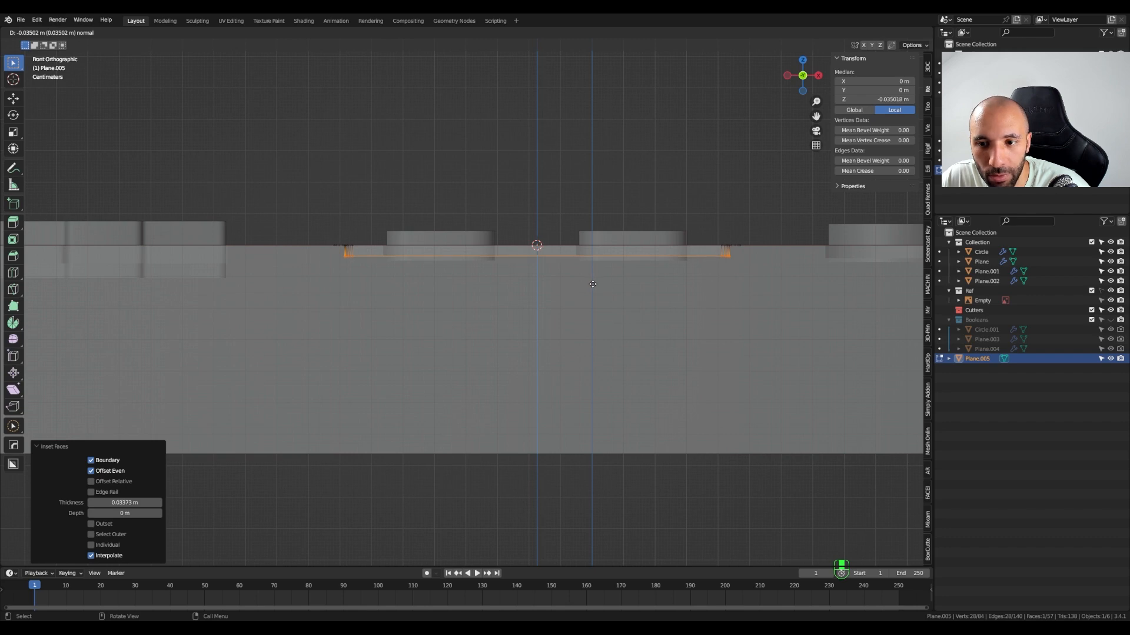
{"action": "left_click", "coordinate": [593, 283]}
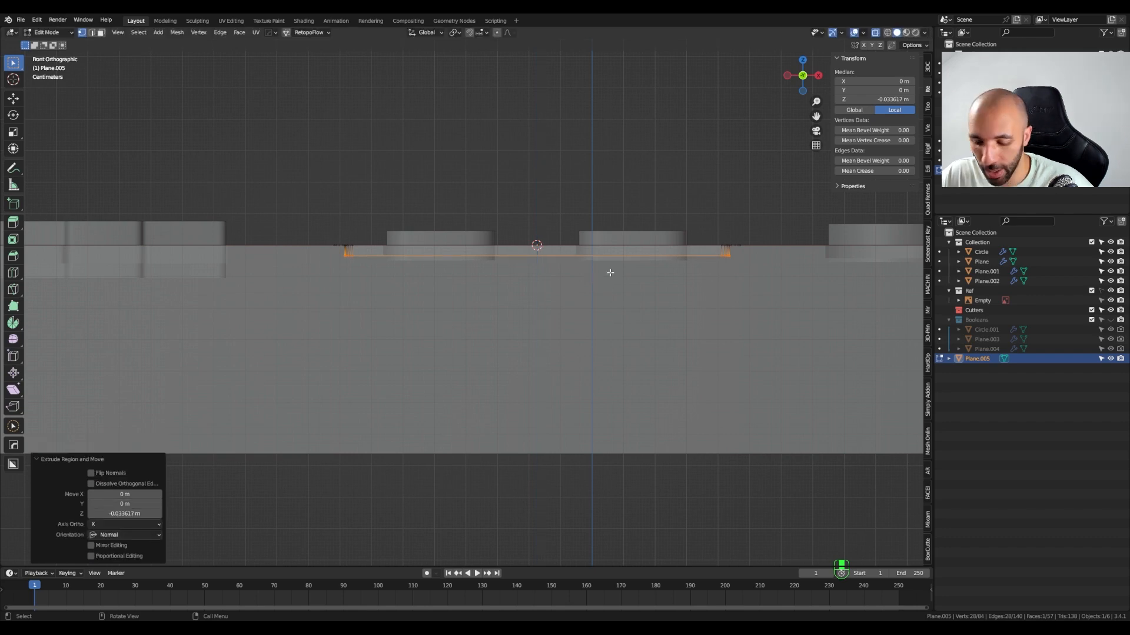
- Scale the extruded bottom face by about 0.943, plus about 0.856 along Y, to match the panel's floor in the top-view reference
{"action": "key", "text": "KP_7"}
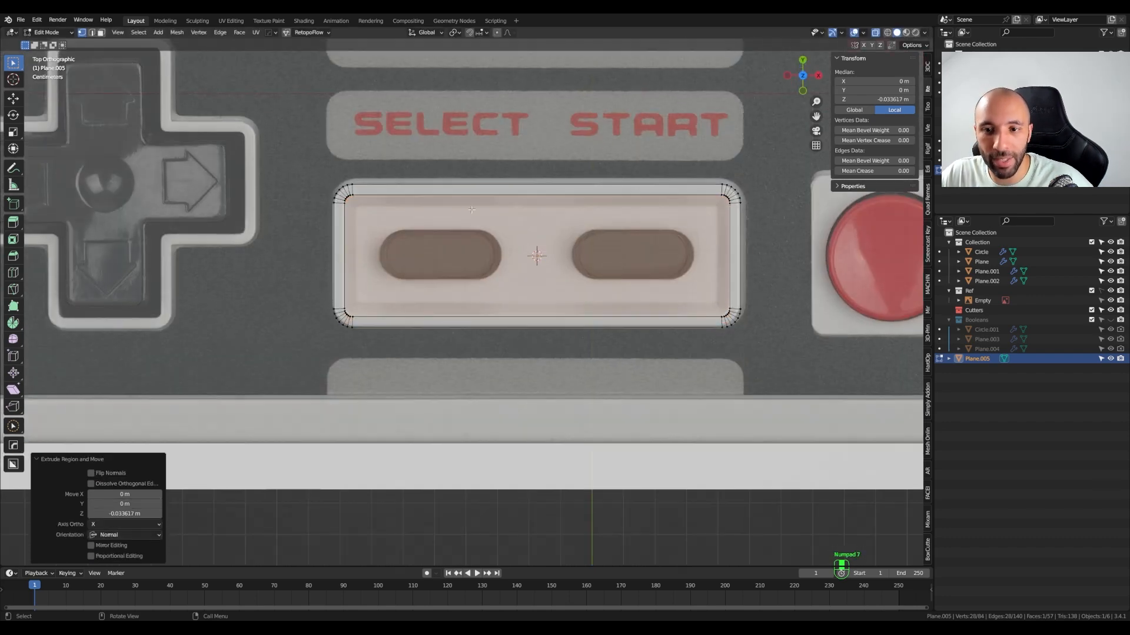
{"action": "scroll", "coordinate": [529, 221], "scroll_direction": "up", "scroll_amount": 2}
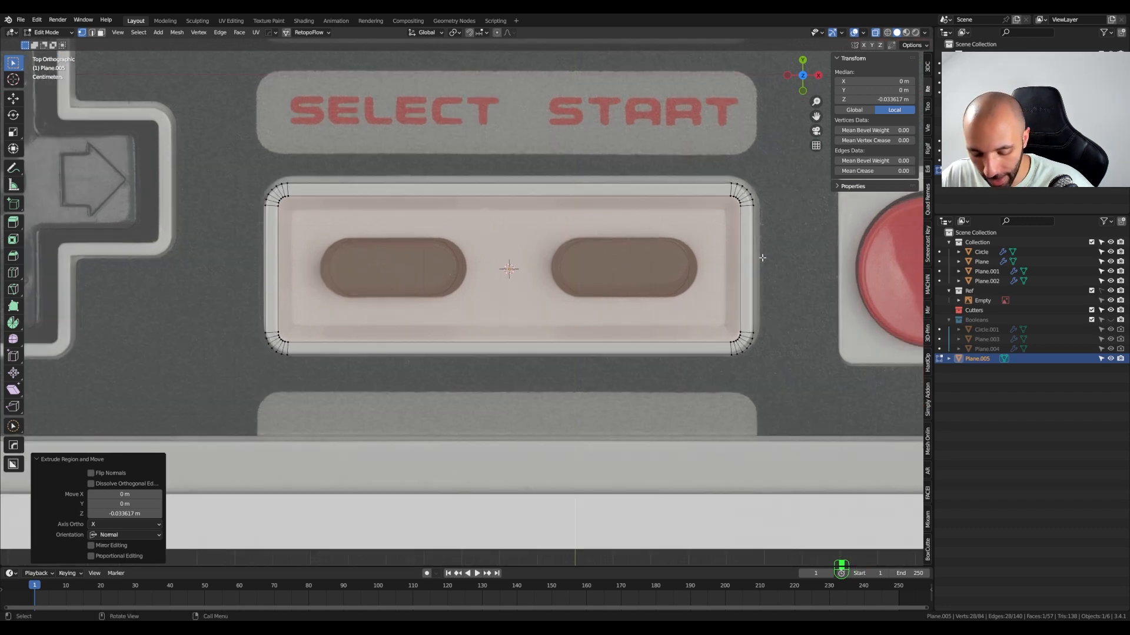
{"action": "key", "text": "s"}
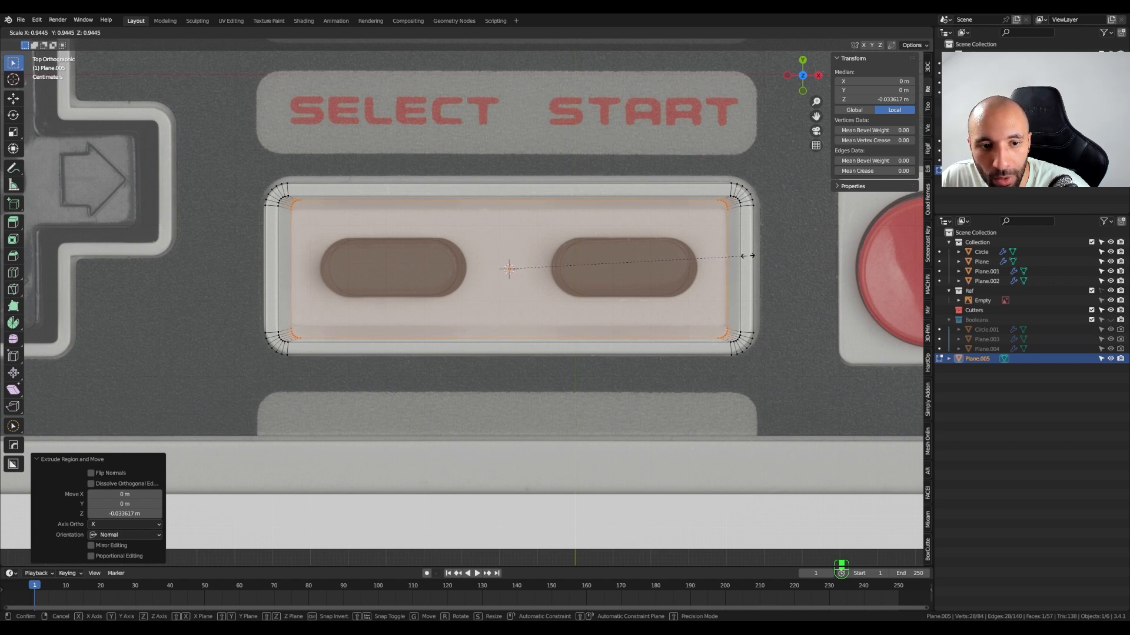
{"action": "left_click", "coordinate": [746, 256]}
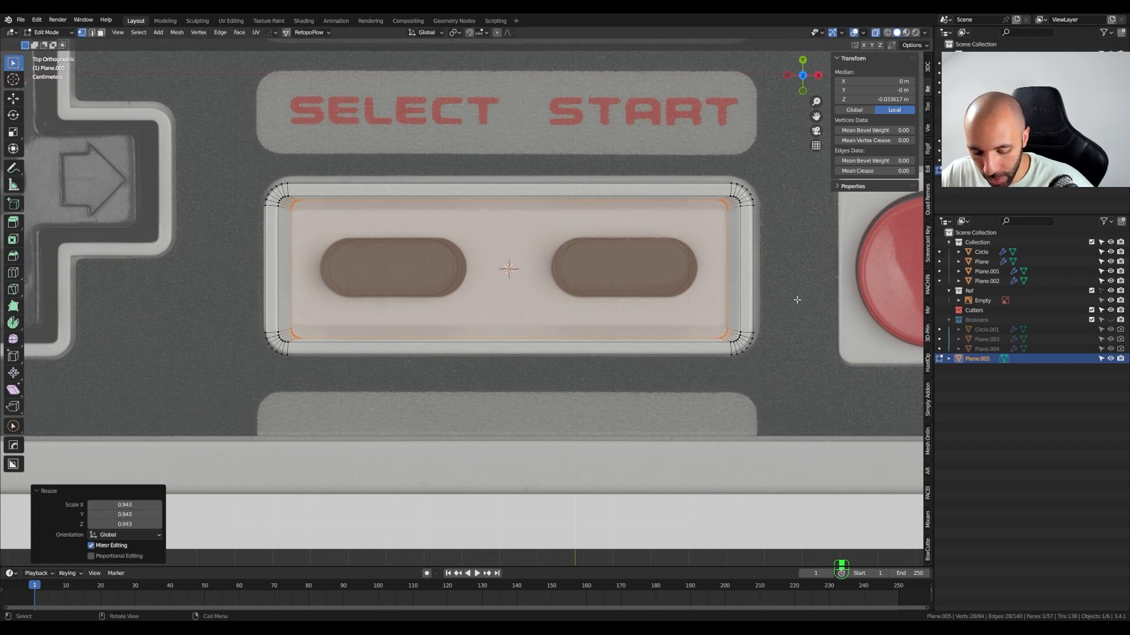
{"action": "key", "text": "s"}
{"action": "key", "text": "y"}
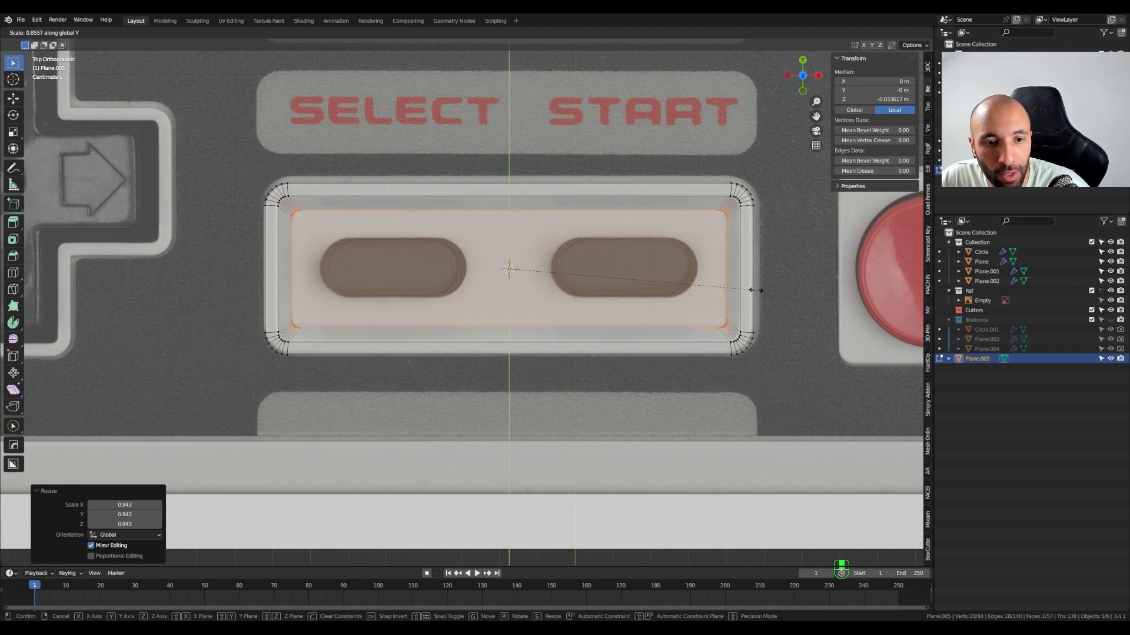
{"action": "left_click", "coordinate": [756, 290]}
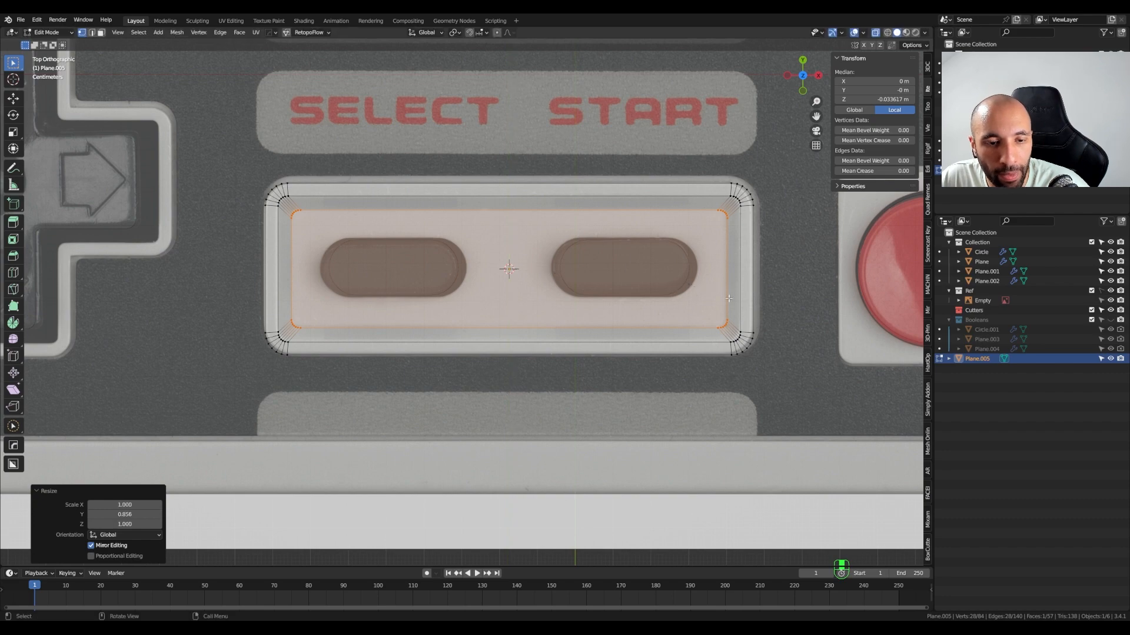
- Cut the panel shape out of the controller body with a Difference boolean
{"action": "middle_click_drag", "start_coordinate": [507, 348], "coordinate": [504, 279]}
{"action": "key", "text": "KP_7"}
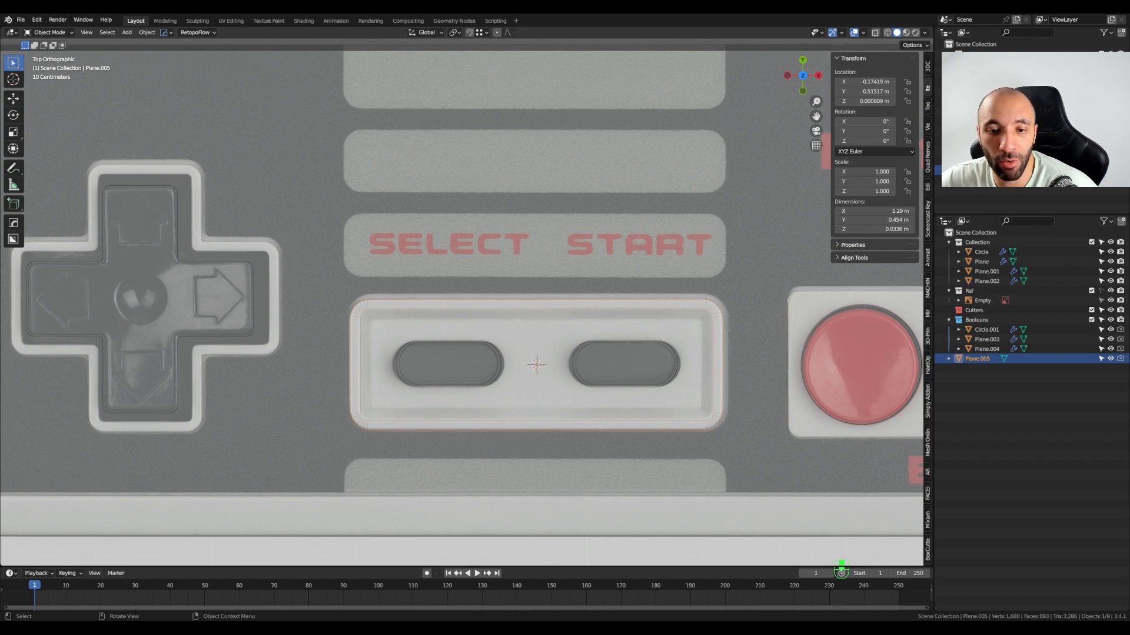
{"action": "middle_click_drag", "start_coordinate": [471, 389], "coordinate": [496, 298]}
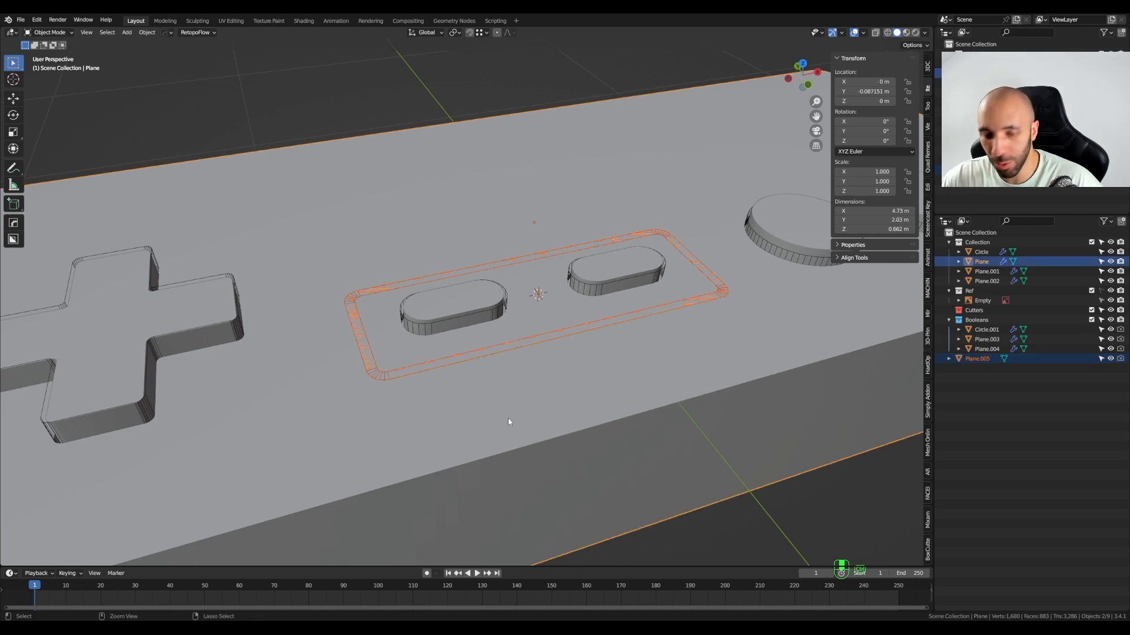
{"action": "key", "text": "ctrl+KP_Subtract"}
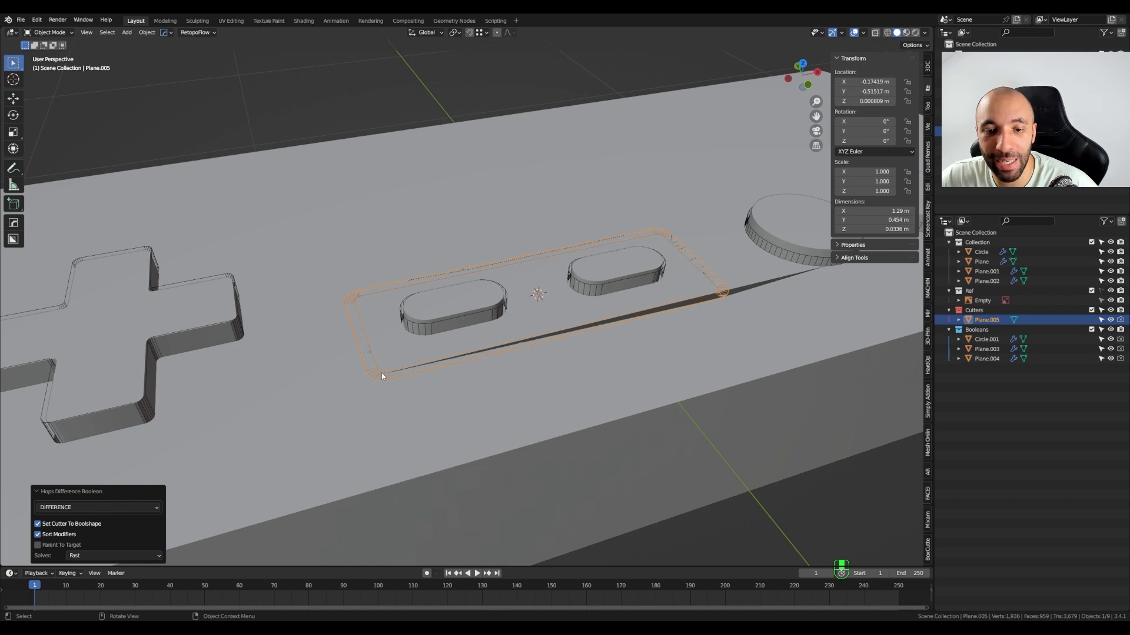
- Raise the panel cutter about 0.0012 m along Z so it clears the body's top surface
{"action": "scroll", "coordinate": [394, 375], "scroll_direction": "up", "scroll_amount": 3}
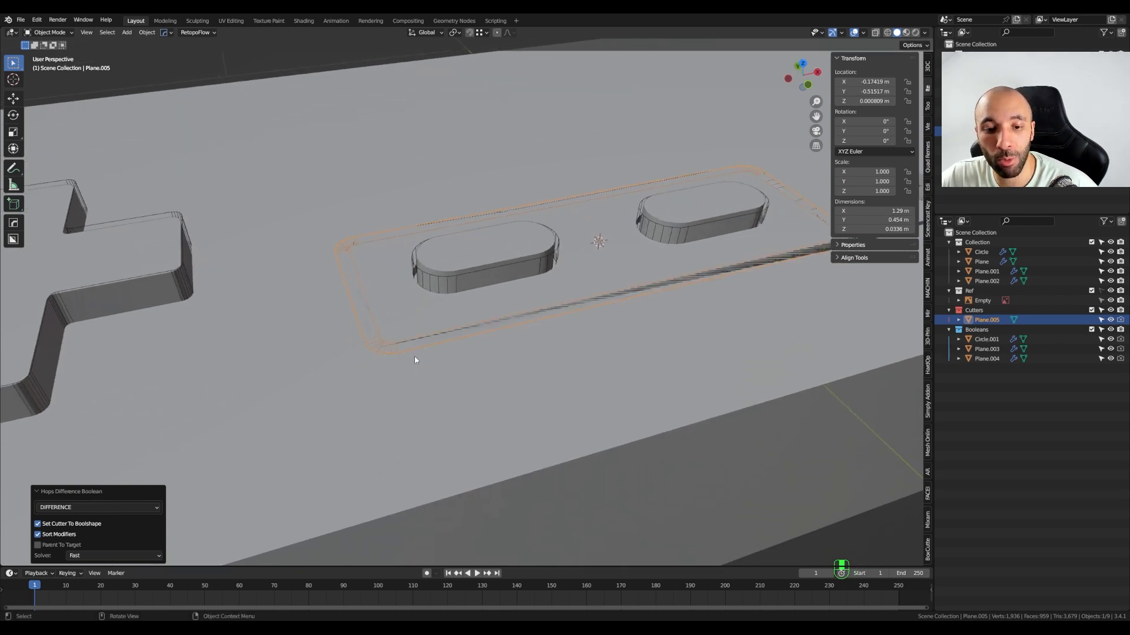
{"action": "middle_click_drag", "start_coordinate": [415, 360], "coordinate": [421, 330]}
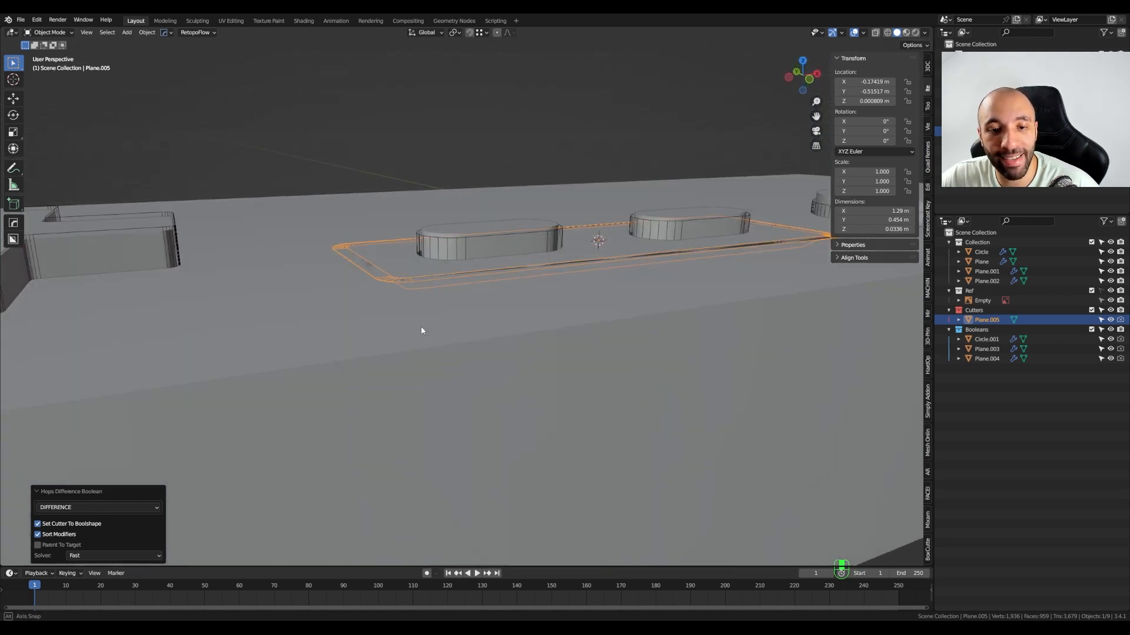
{"action": "scroll", "coordinate": [394, 278], "scroll_direction": "up", "scroll_amount": 1}
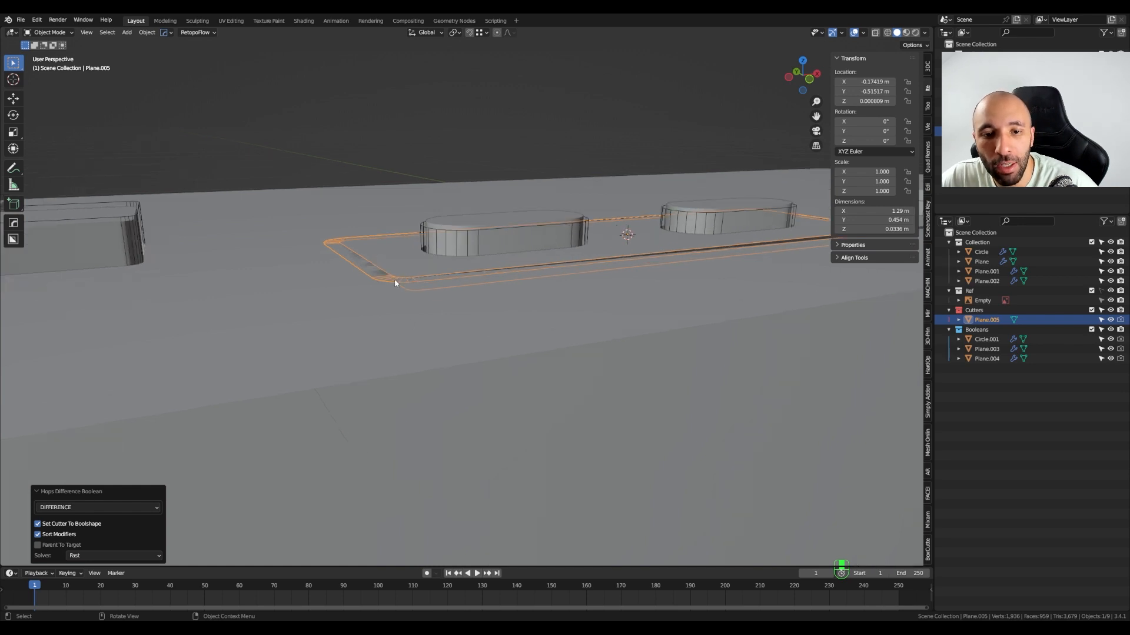
{"action": "middle_click_drag", "start_coordinate": [394, 278], "coordinate": [400, 312]}
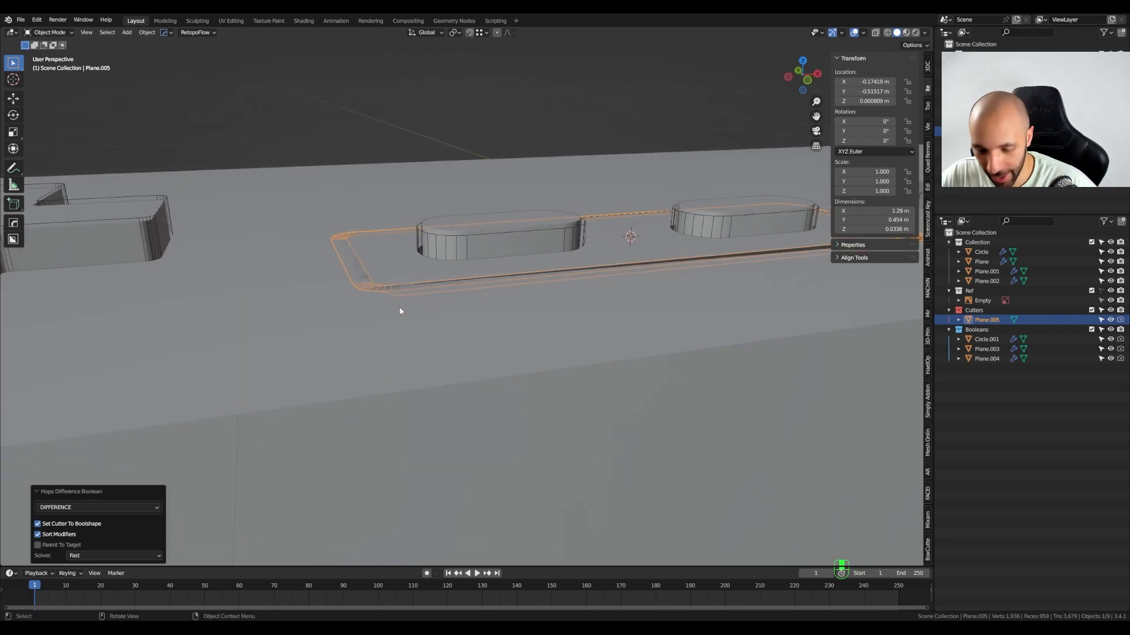
{"action": "key", "text": "g"}
{"action": "key", "text": "z"}
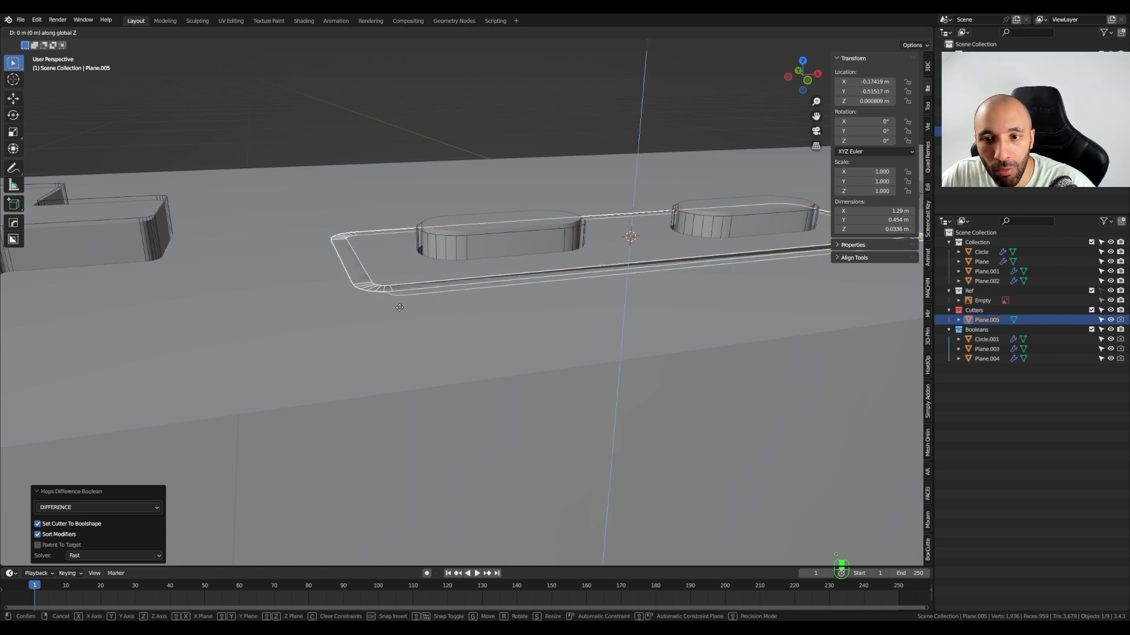
{"action": "key", "text": "shift"}
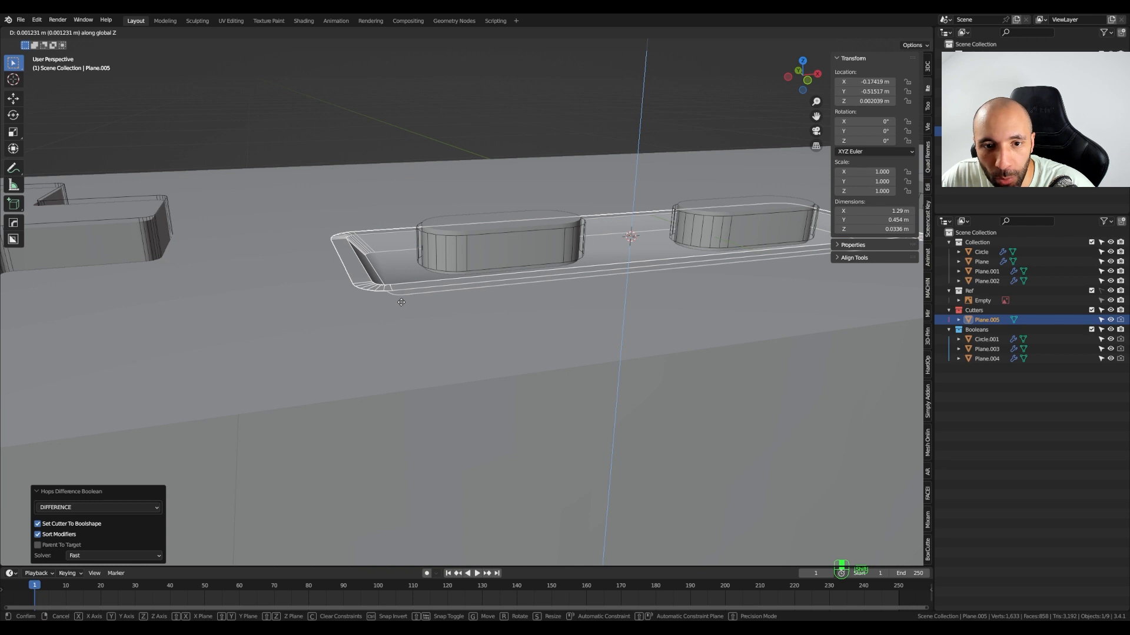
{"action": "left_click", "coordinate": [401, 302]}
{"action": "middle_click_drag", "start_coordinate": [401, 303], "coordinate": [458, 358]}
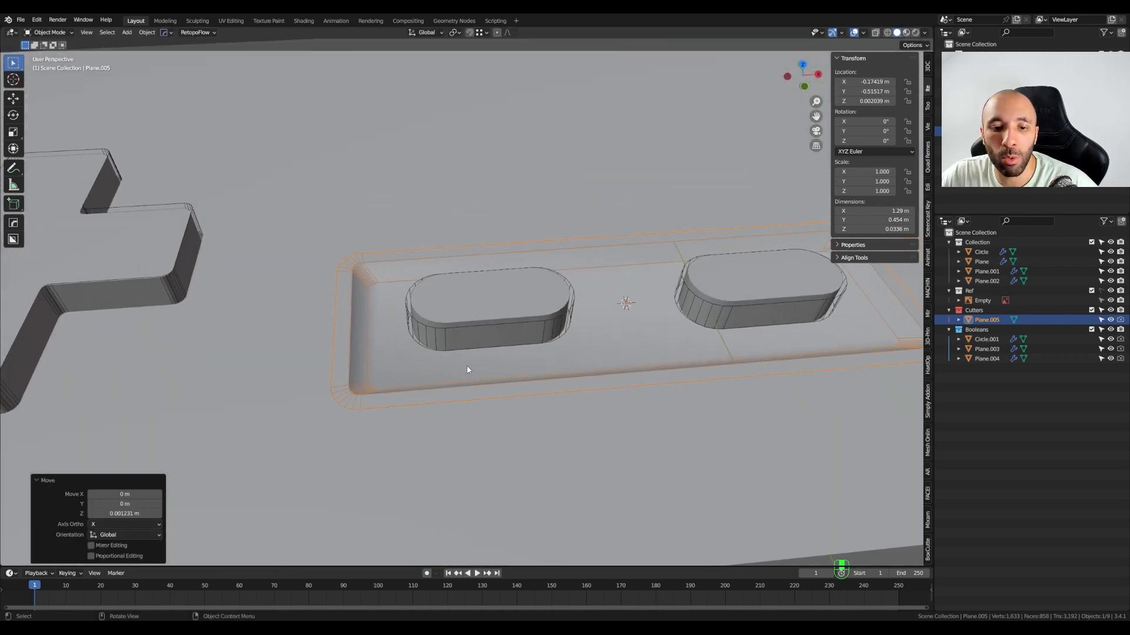
- Lower the Select and Start buttons together with their boolean cutter about 0.057 m along Z into the recessed panel
{"action": "mouse_move", "coordinate": [357, 301]}
{"action": "middle_mouse_down"}
{"action": "mouse_move", "coordinate": [382, 276]}
{"action": "mouse_move", "coordinate": [386, 352]}
{"action": "mouse_move", "coordinate": [459, 352]}
{"action": "mouse_move", "coordinate": [384, 369]}
{"action": "mouse_move", "coordinate": [349, 318]}
{"action": "middle_mouse_up"}
{"action": "scroll", "coordinate": [383, 338], "scroll_direction": "down", "scroll_amount": 3}
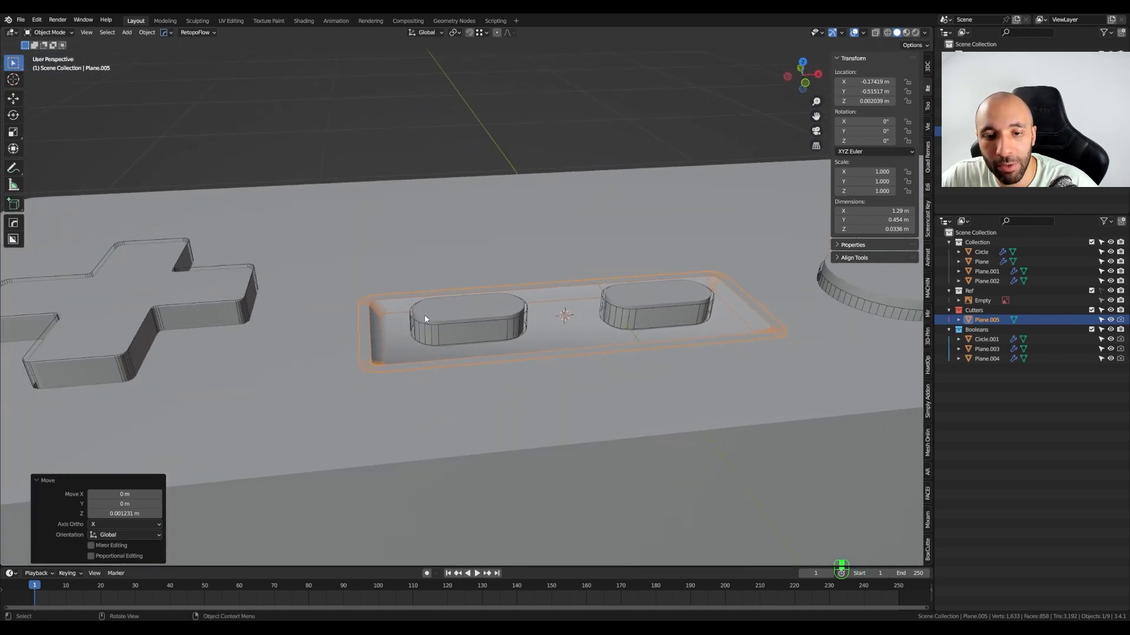
{"action": "scroll", "coordinate": [424, 314], "scroll_direction": "up", "scroll_amount": 2}
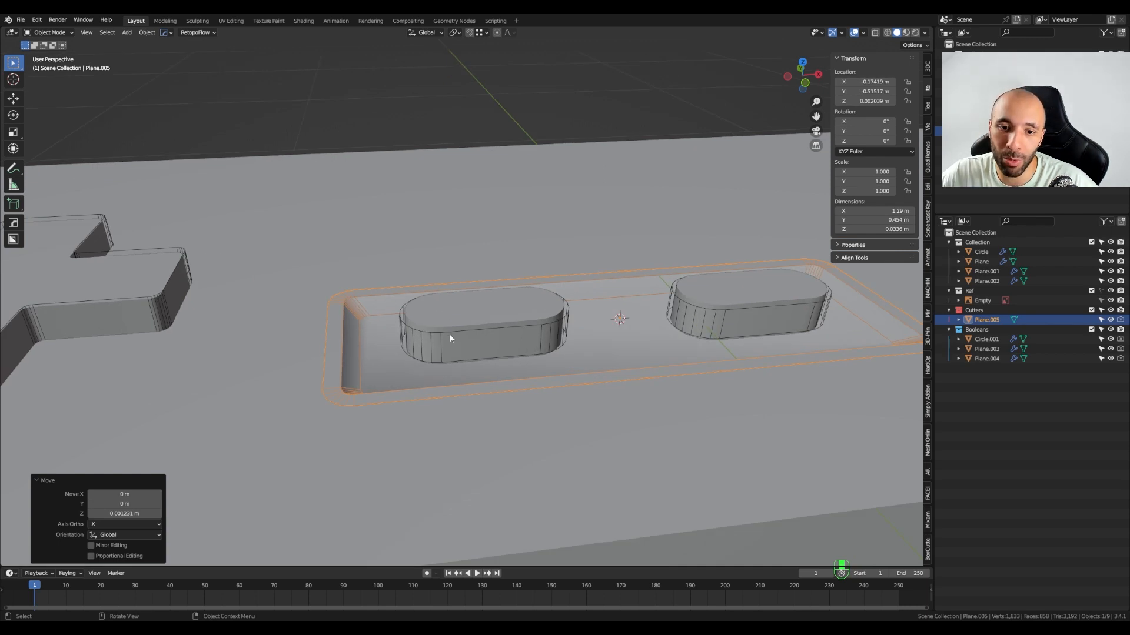
{"action": "left_click", "coordinate": [450, 336]}
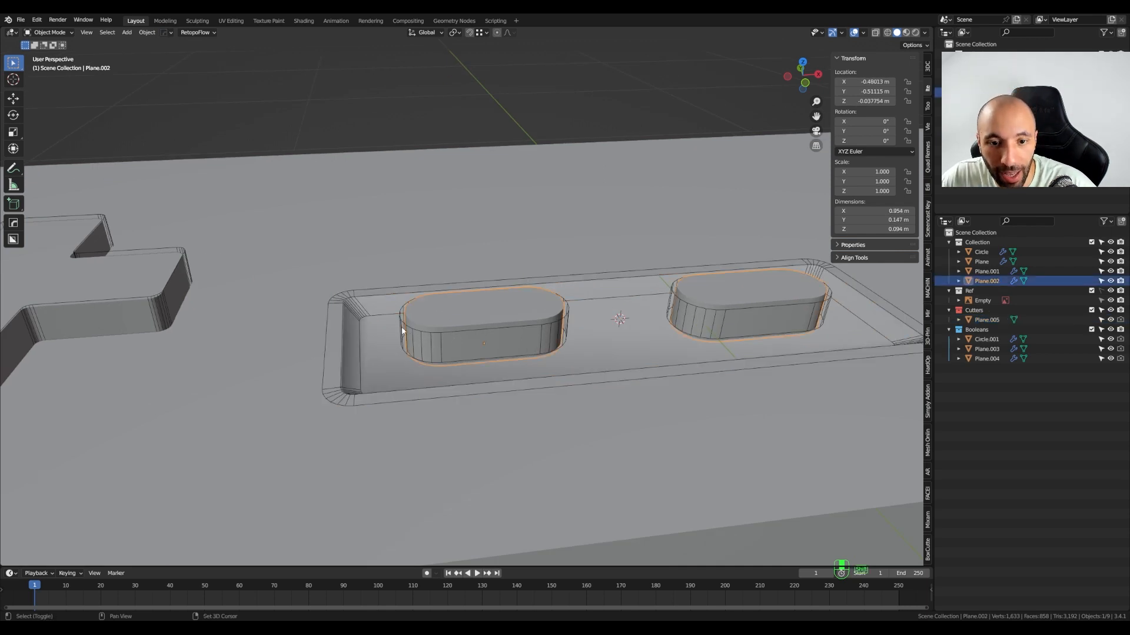
{"action": "left_click", "coordinate": [458, 351], "text": "shift"}
{"action": "key", "text": "g"}
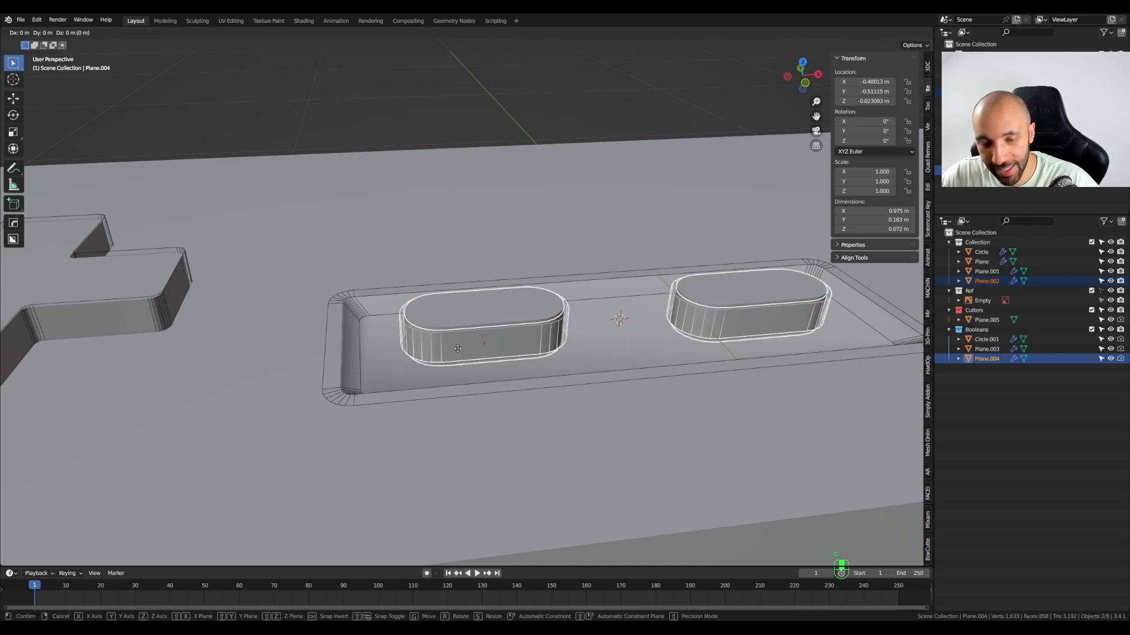
{"action": "key", "text": "z"}
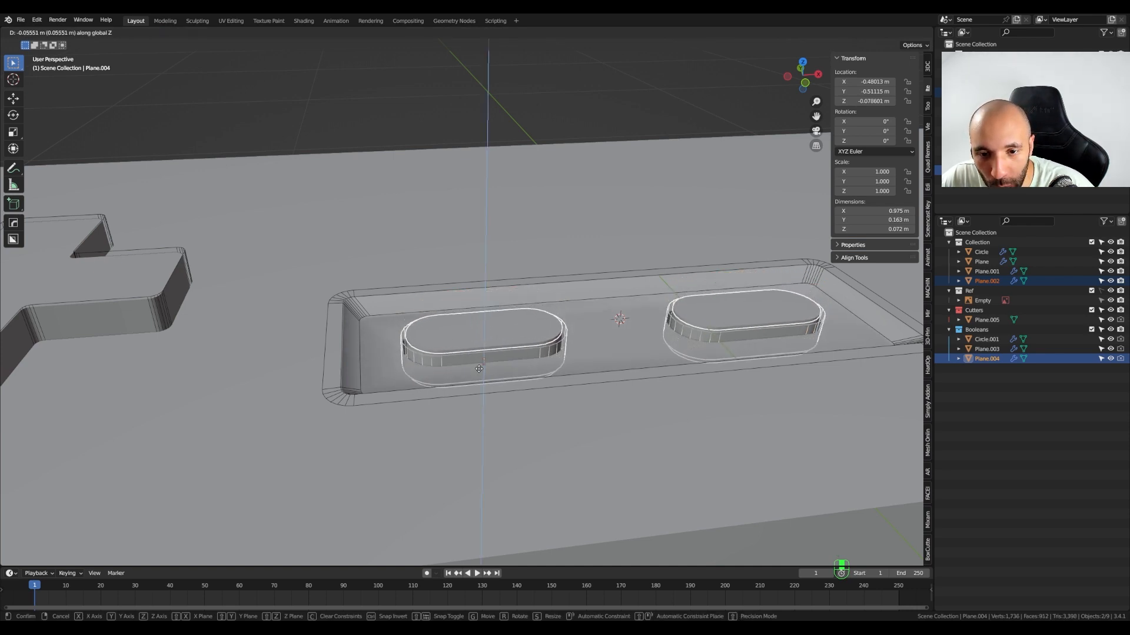
{"action": "left_click", "coordinate": [480, 372]}
- Raise only the Select and Start buttons about 0.025 m along Z so they stand above the panel floor
{"action": "middle_click_drag", "start_coordinate": [477, 376], "coordinate": [474, 341]}
{"action": "left_click", "coordinate": [477, 329]}
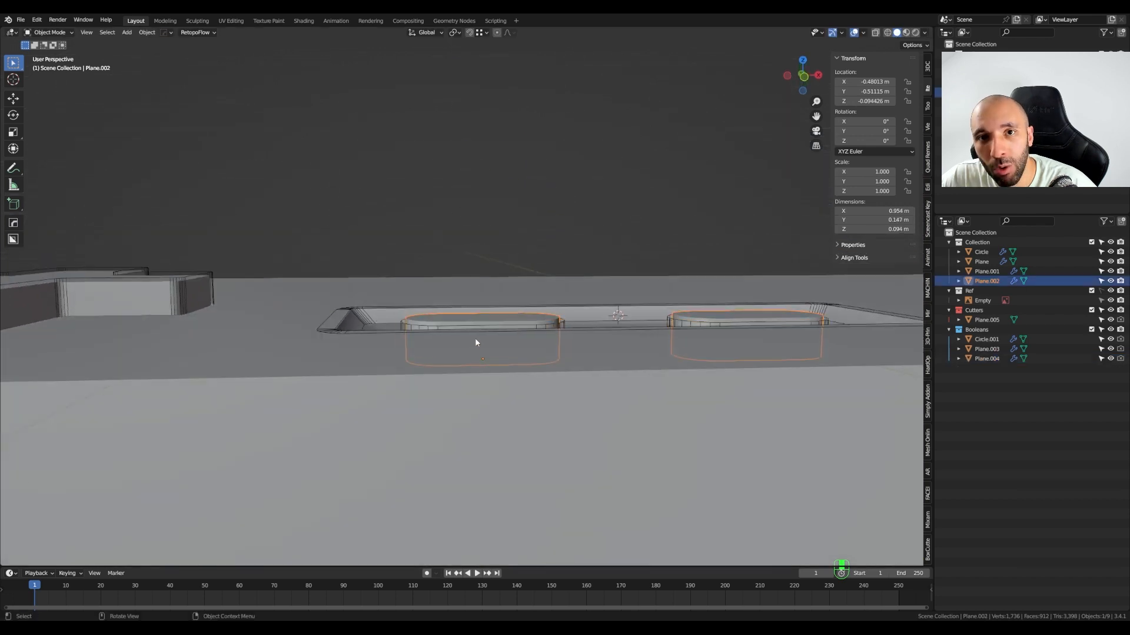
{"action": "key", "text": "g"}
{"action": "key", "text": "z"}
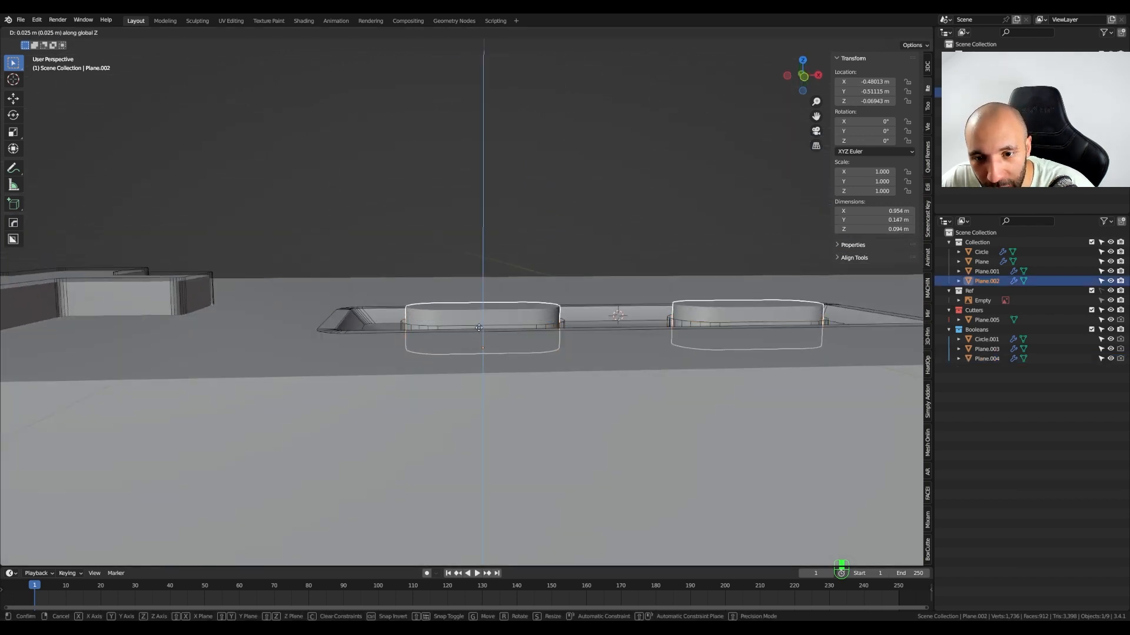
{"action": "left_click", "coordinate": [480, 331]}
{"action": "middle_click_drag", "start_coordinate": [480, 331], "coordinate": [534, 383]}
{"action": "scroll", "coordinate": [487, 355], "scroll_direction": "down", "scroll_amount": 3}
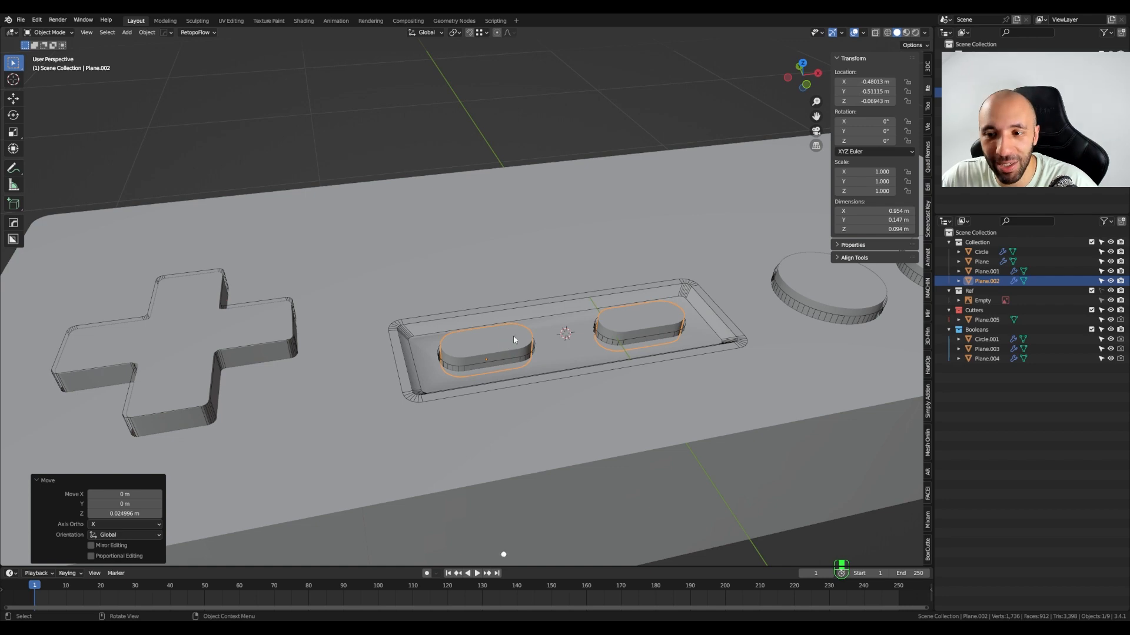
{"action": "scroll", "coordinate": [515, 337], "scroll_direction": "down", "scroll_amount": 2}
{"action": "middle_click_drag", "start_coordinate": [594, 351], "coordinate": [597, 388]}
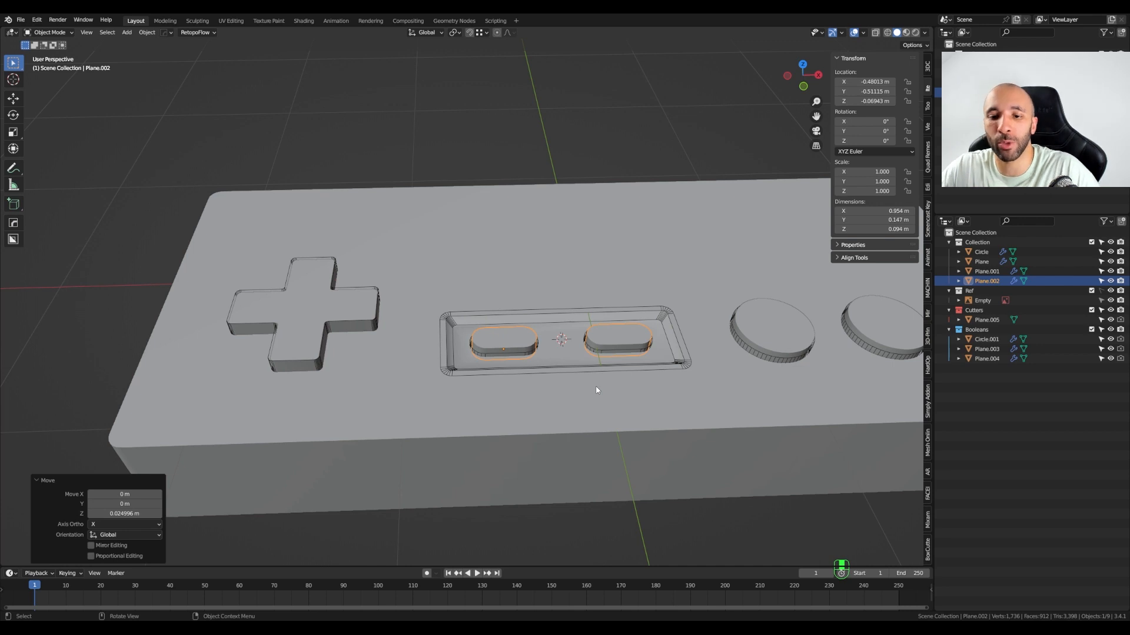
{"action": "scroll", "coordinate": [587, 379], "scroll_direction": "down", "scroll_amount": 2}
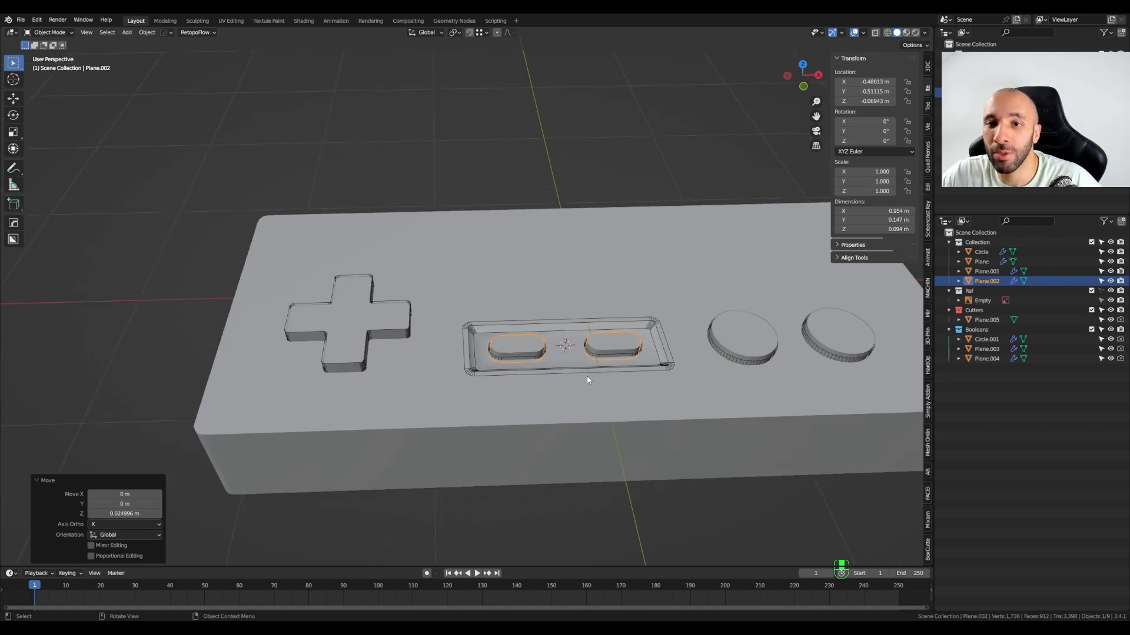